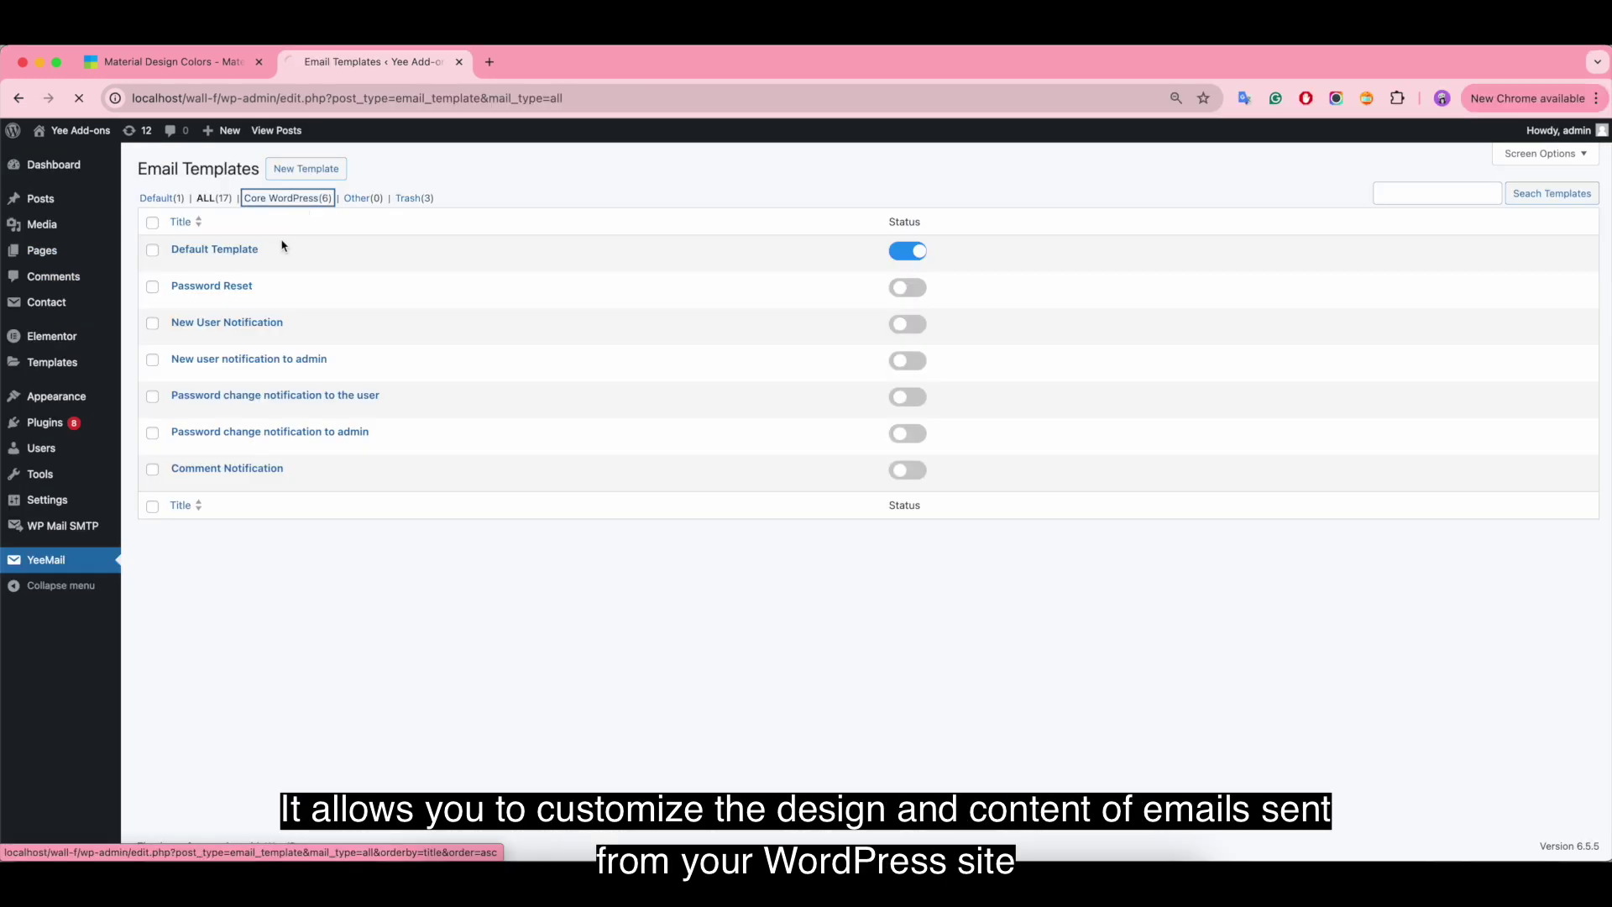
Step: Search the plugin directory for 'yeemail' under Plugins > Add New Plugin
left_click(299, 206)
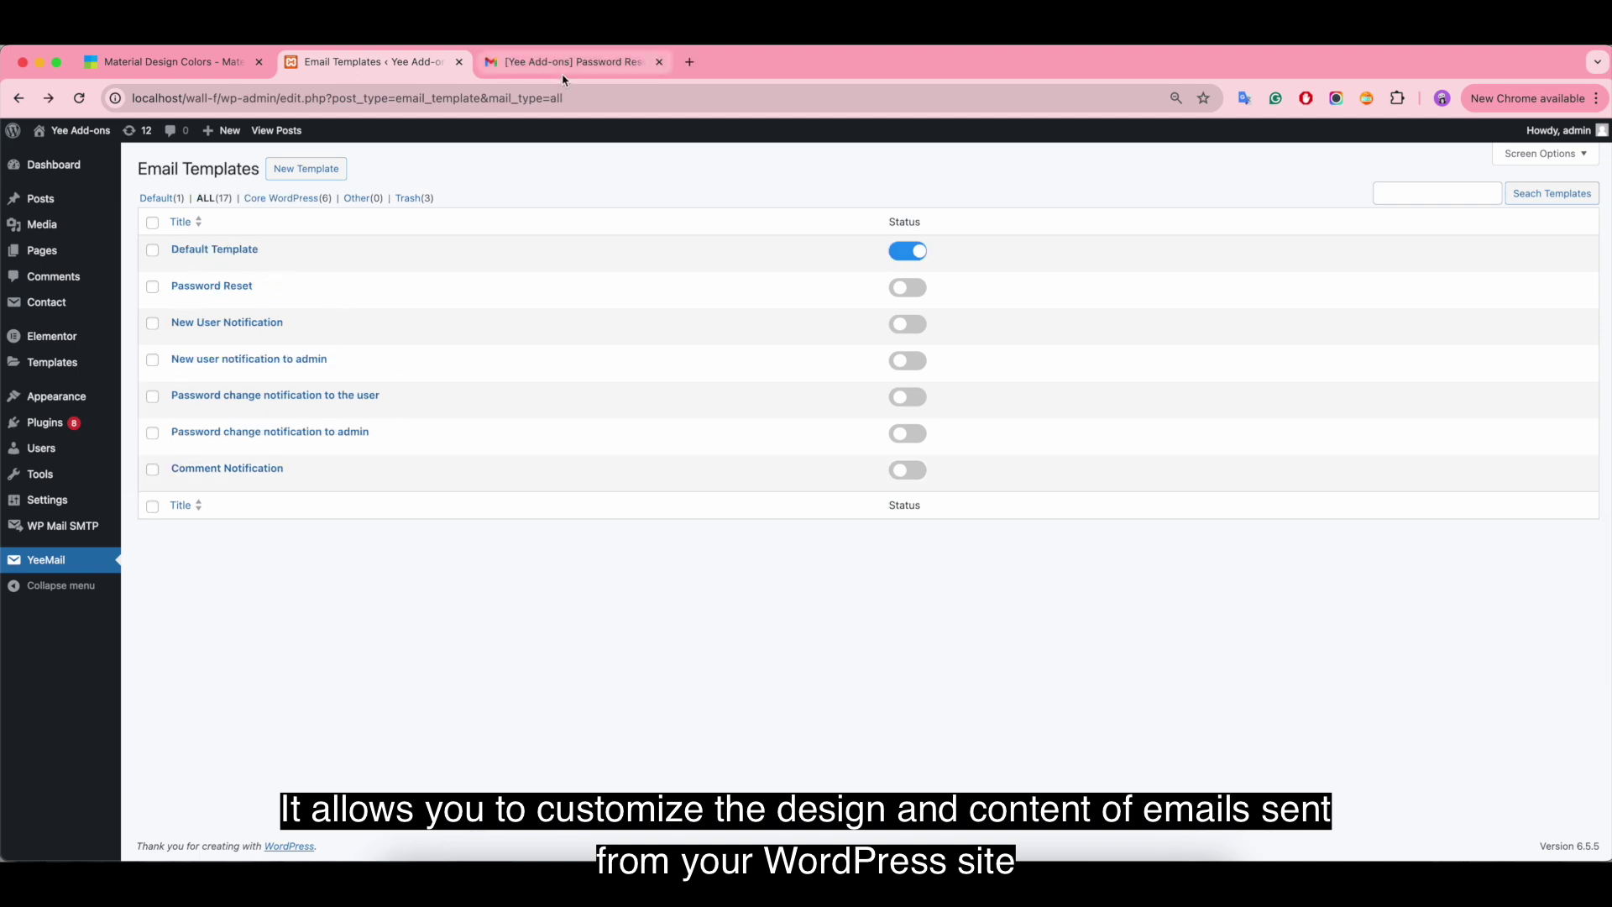
left_click(563, 62)
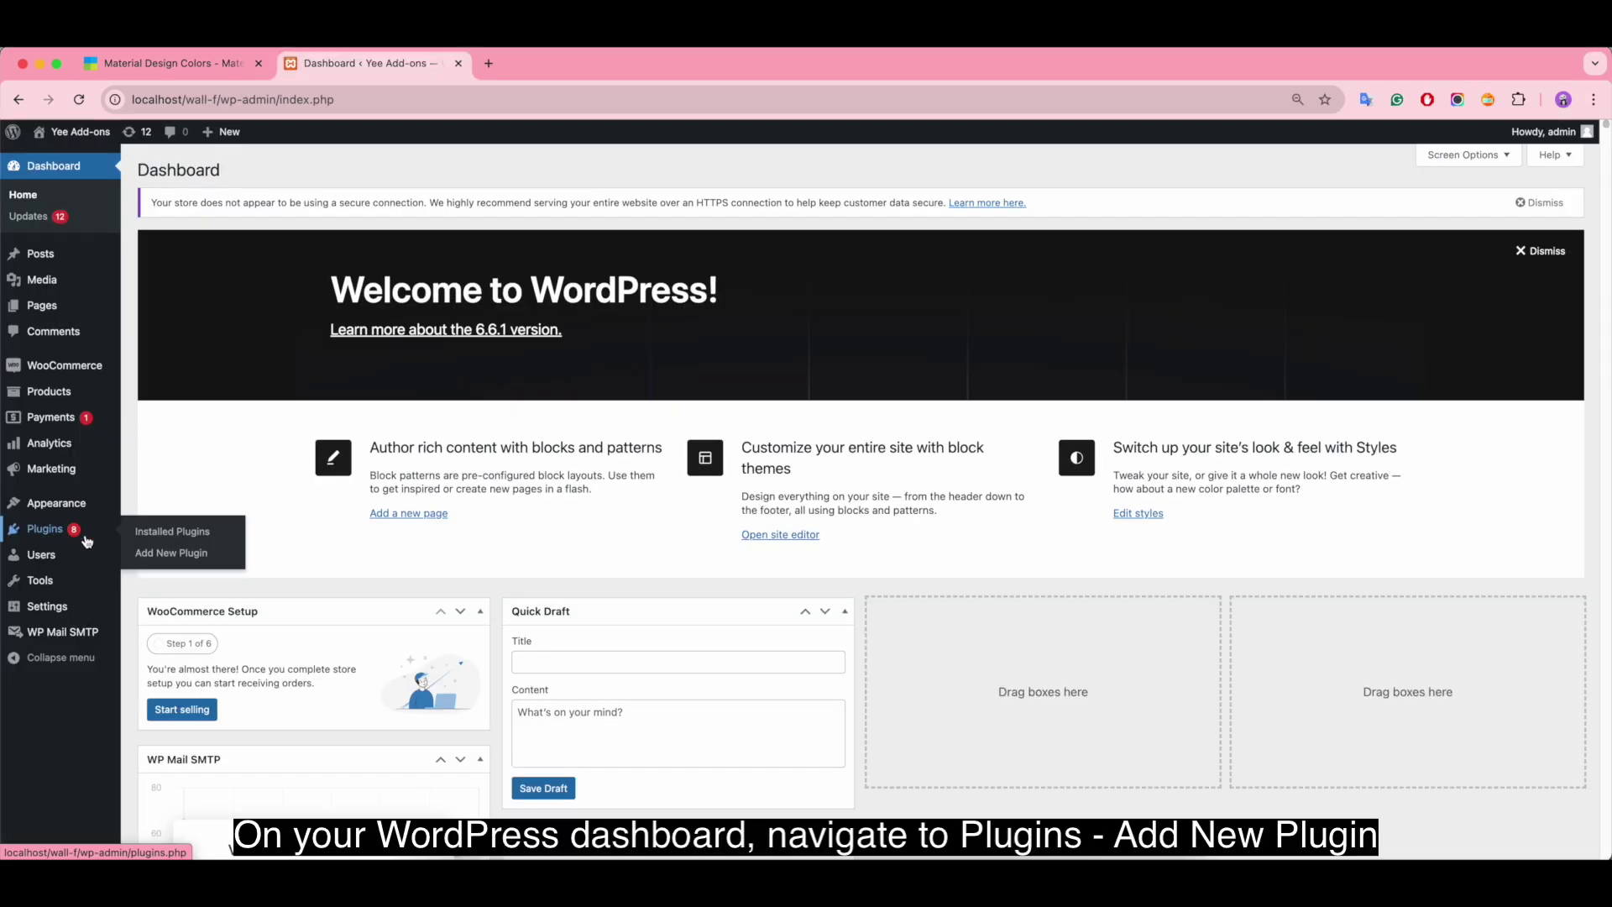
left_click(151, 555)
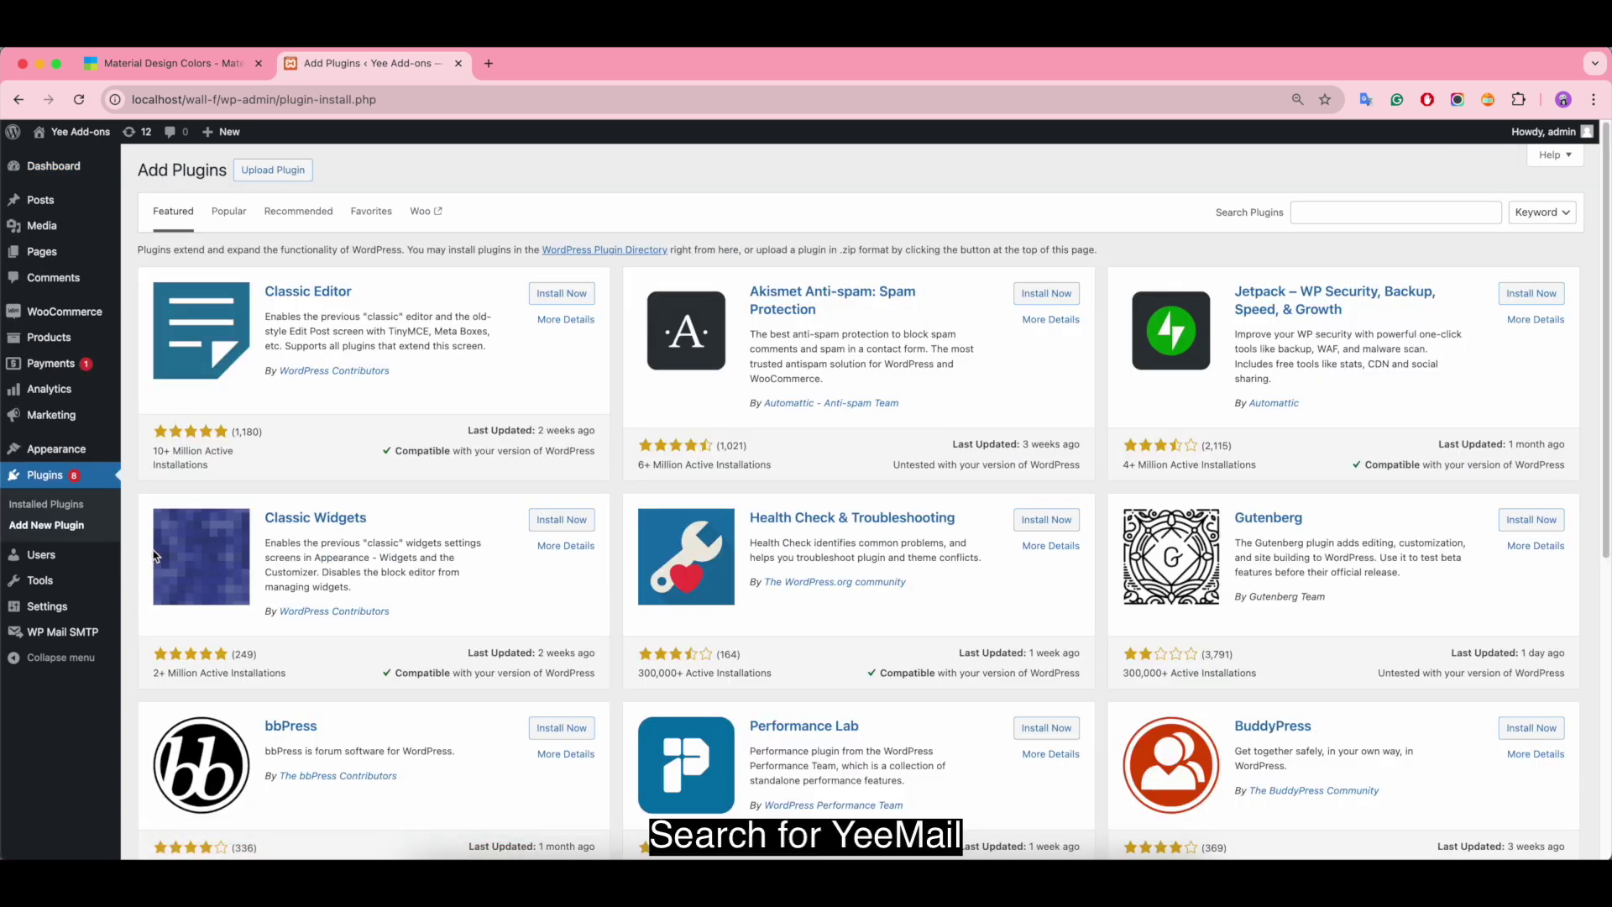
left_click(1334, 206)
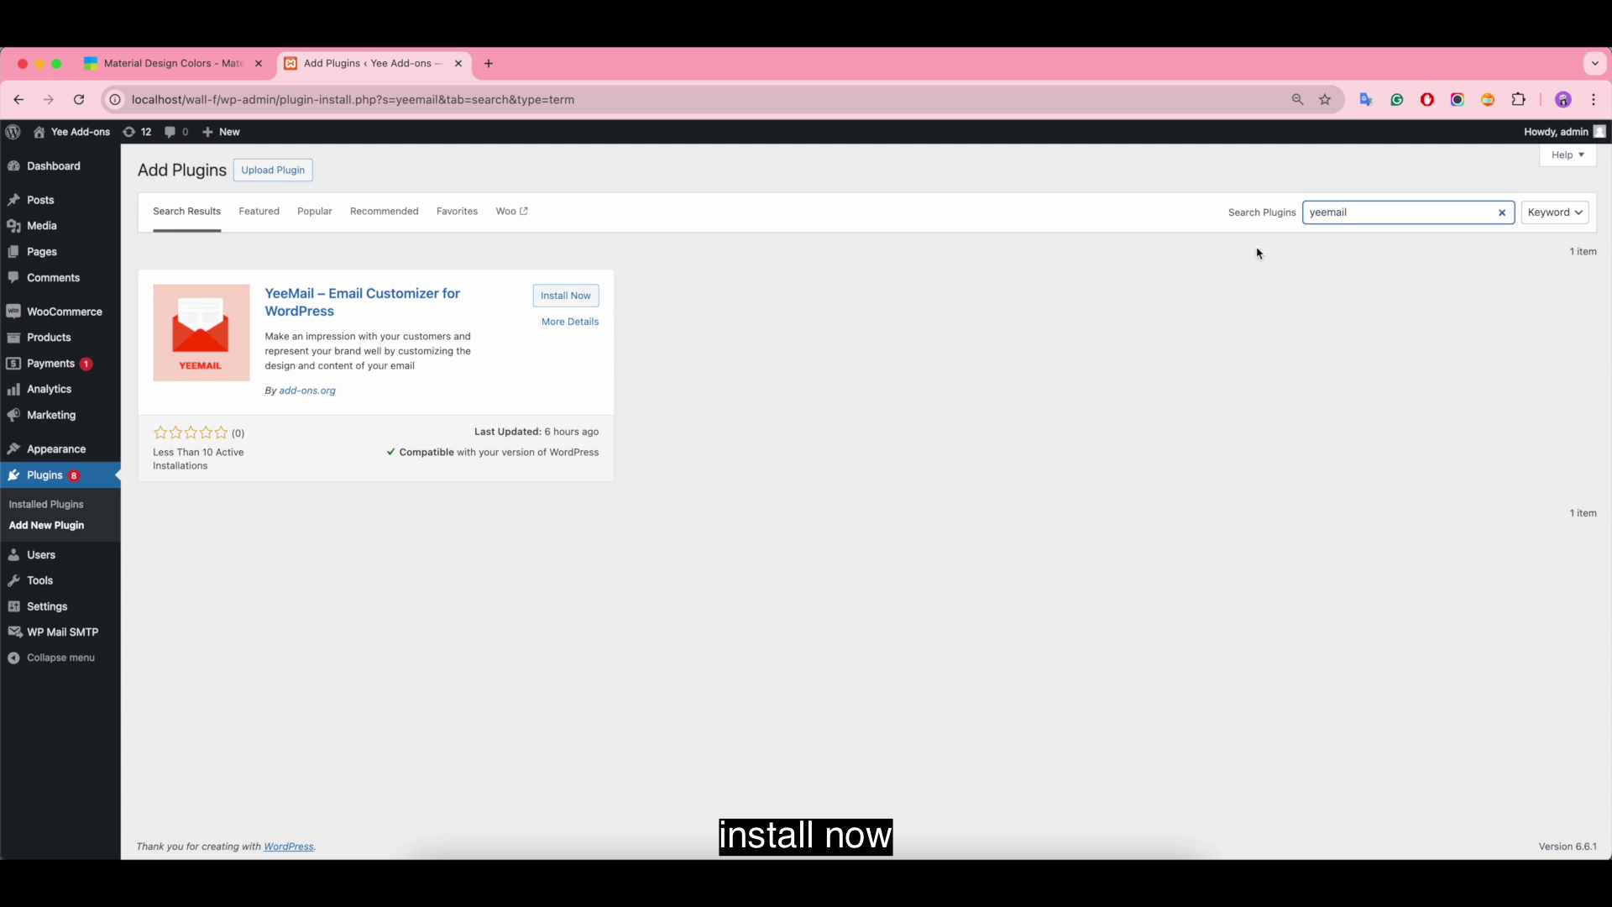
Step: Install and activate YeeMail – Email Customizer for WordPress, then find its admin menu entry
left_click(570, 302)
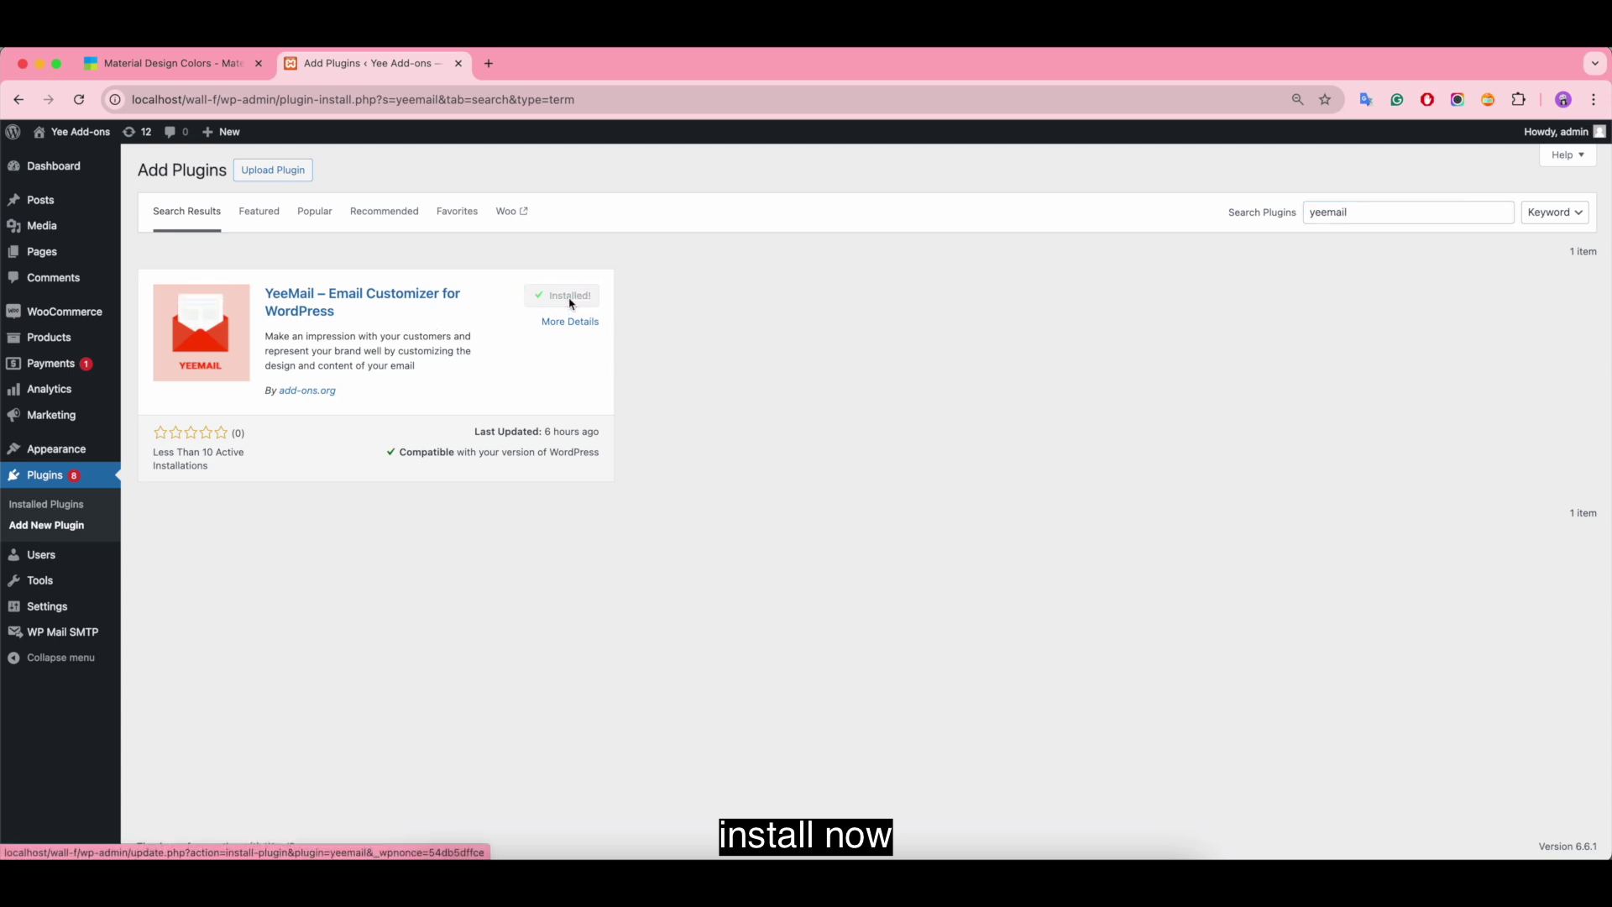
left_click(570, 300)
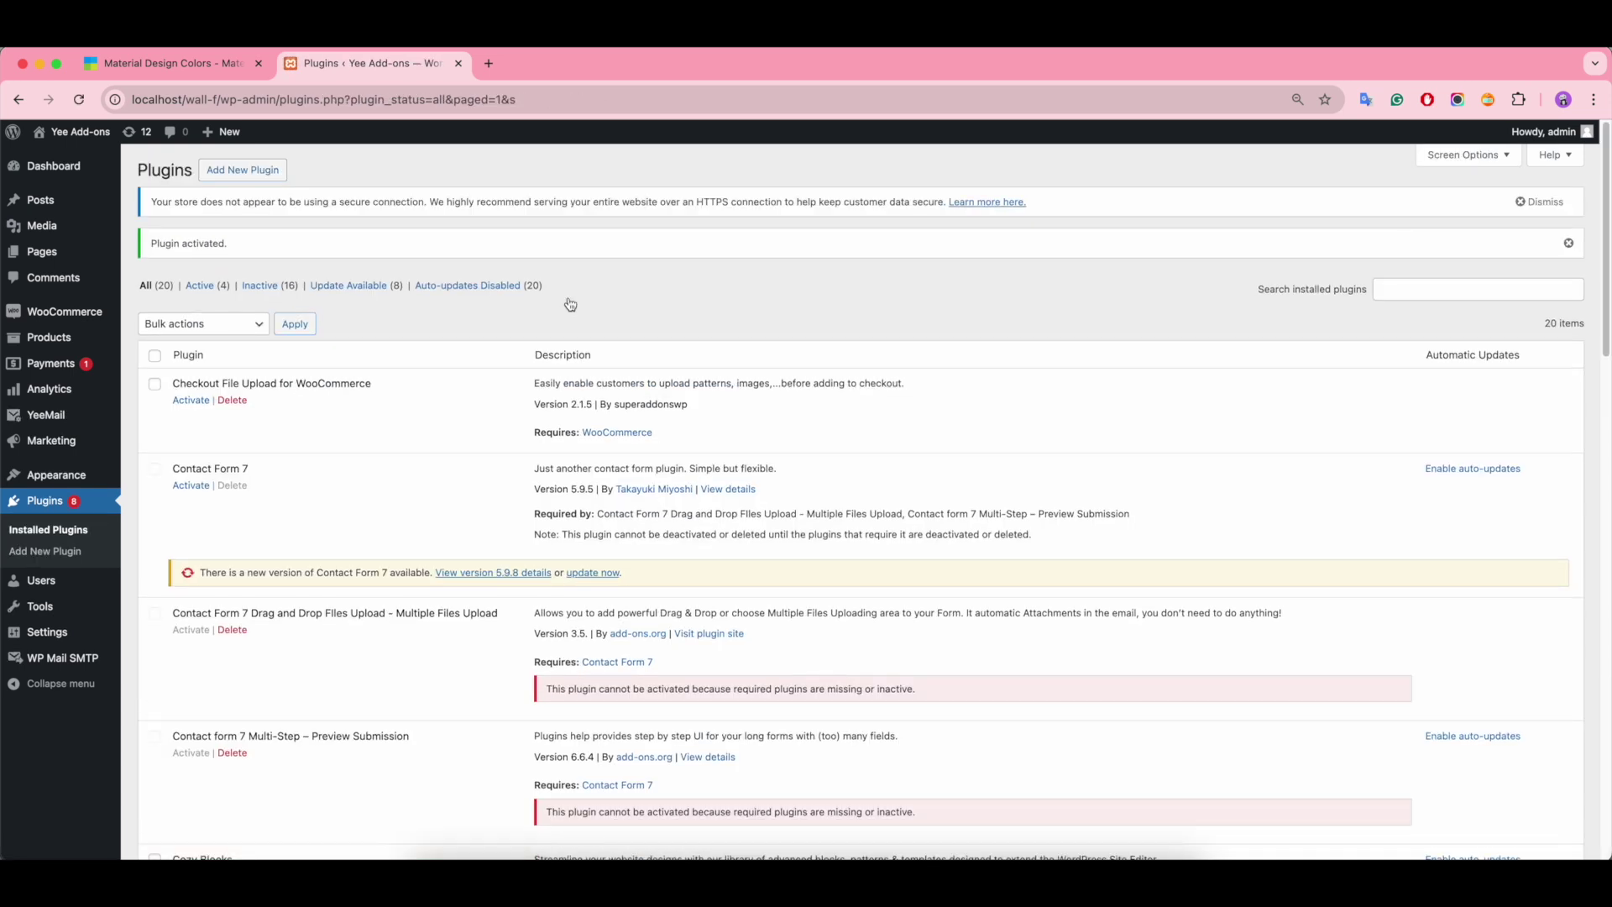
scroll(570, 304, "down", 20)
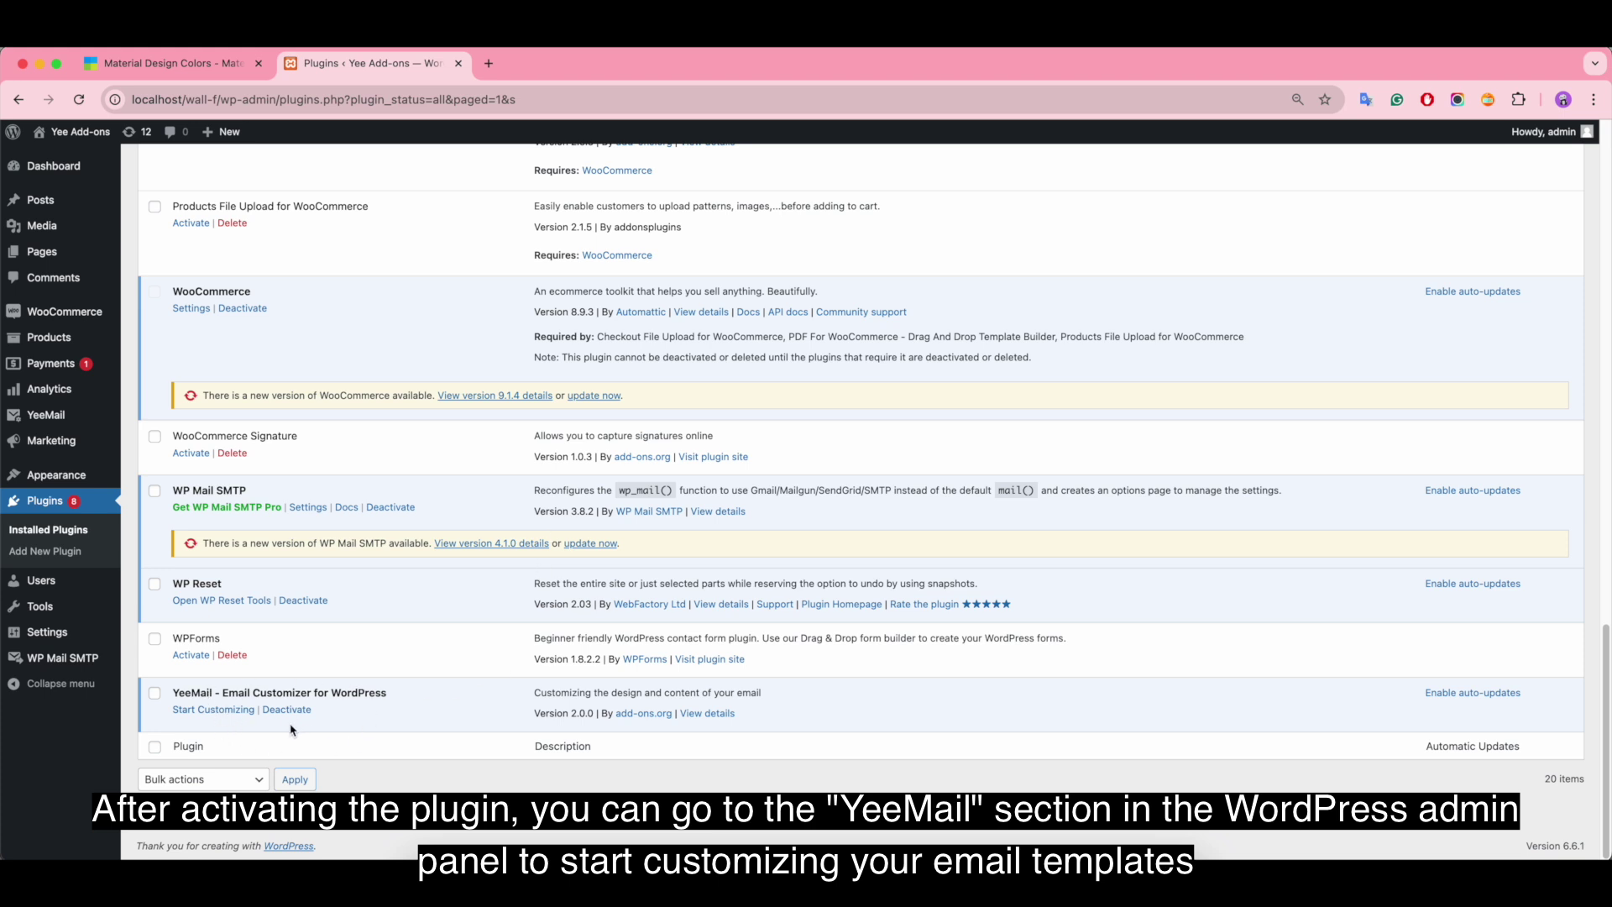
mouse_move(55, 421)
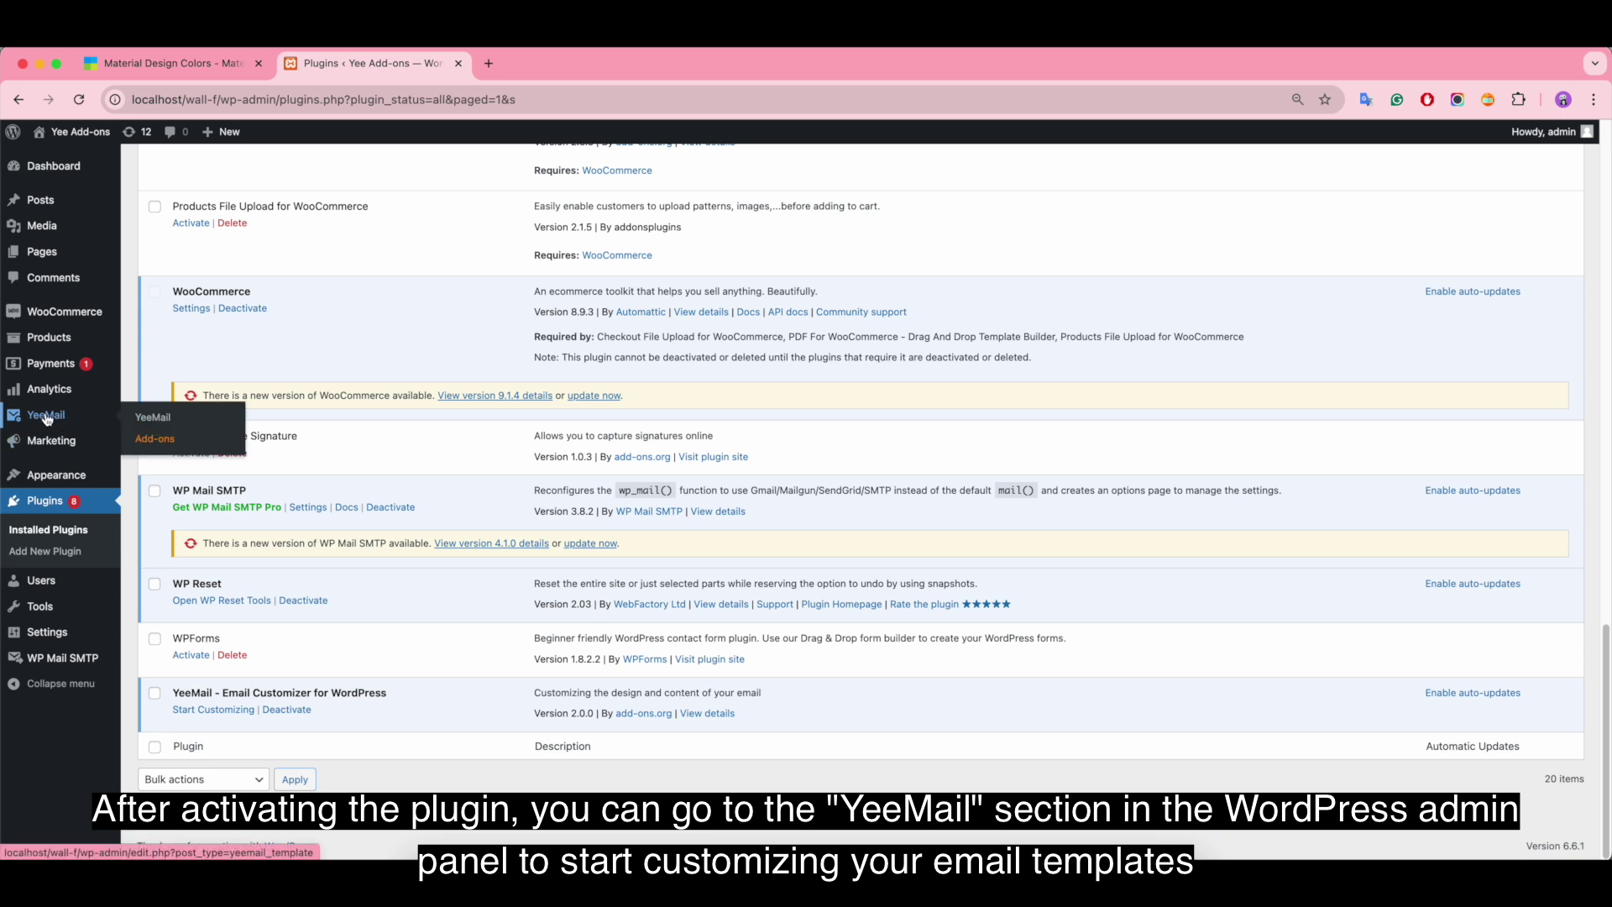
Step: List all YeeMail email templates and toggle the Default Template off and back on
left_click(46, 416)
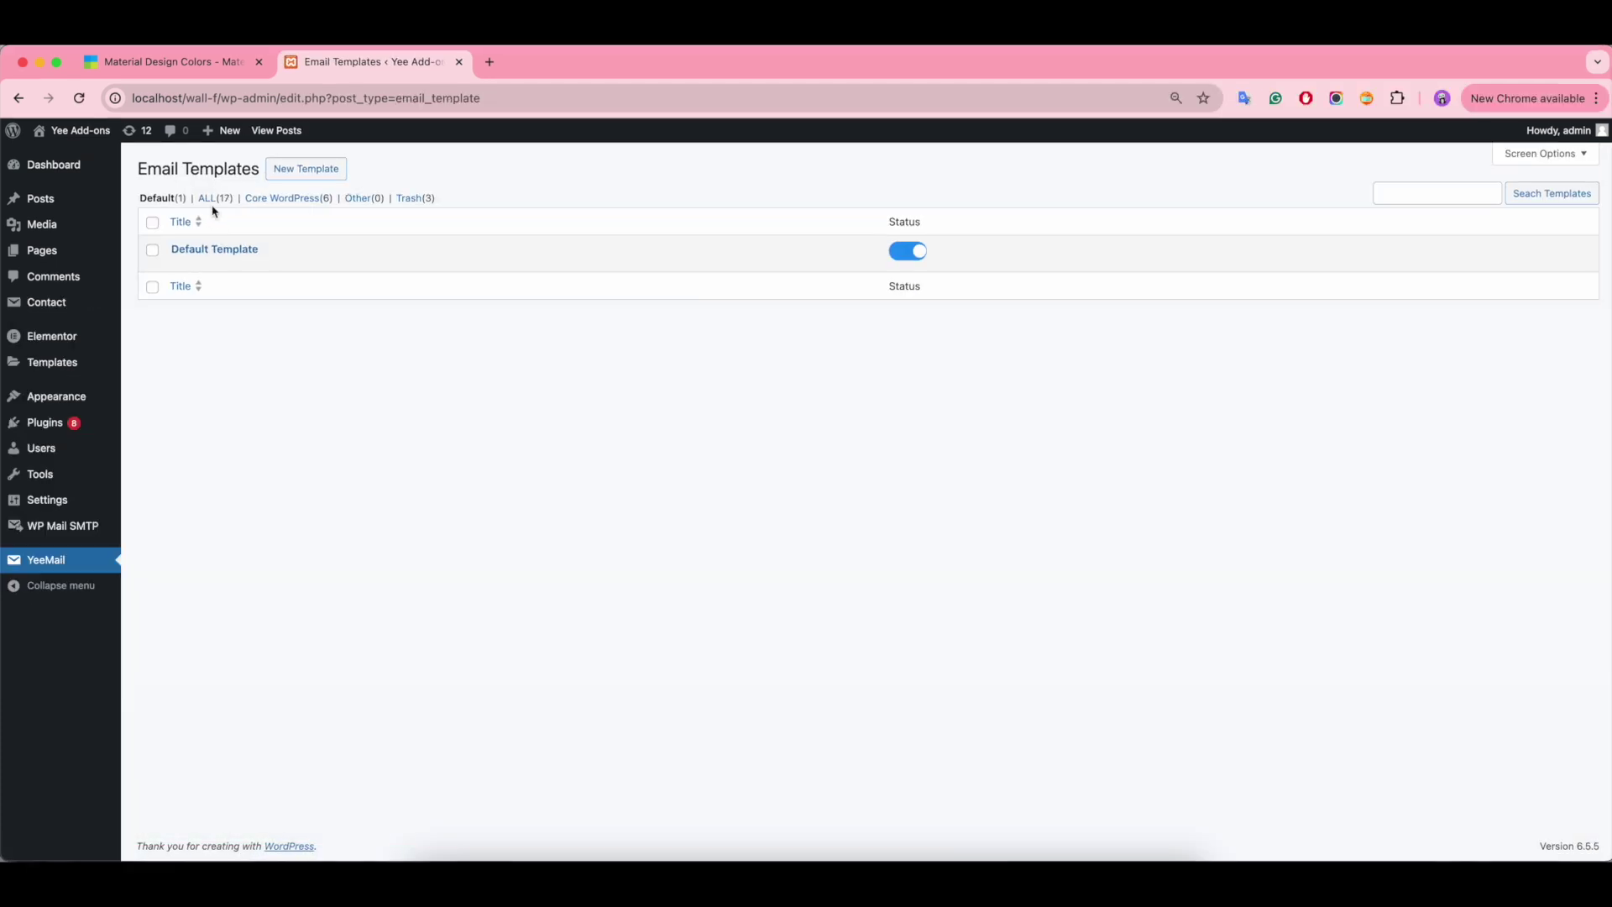
left_click(215, 198)
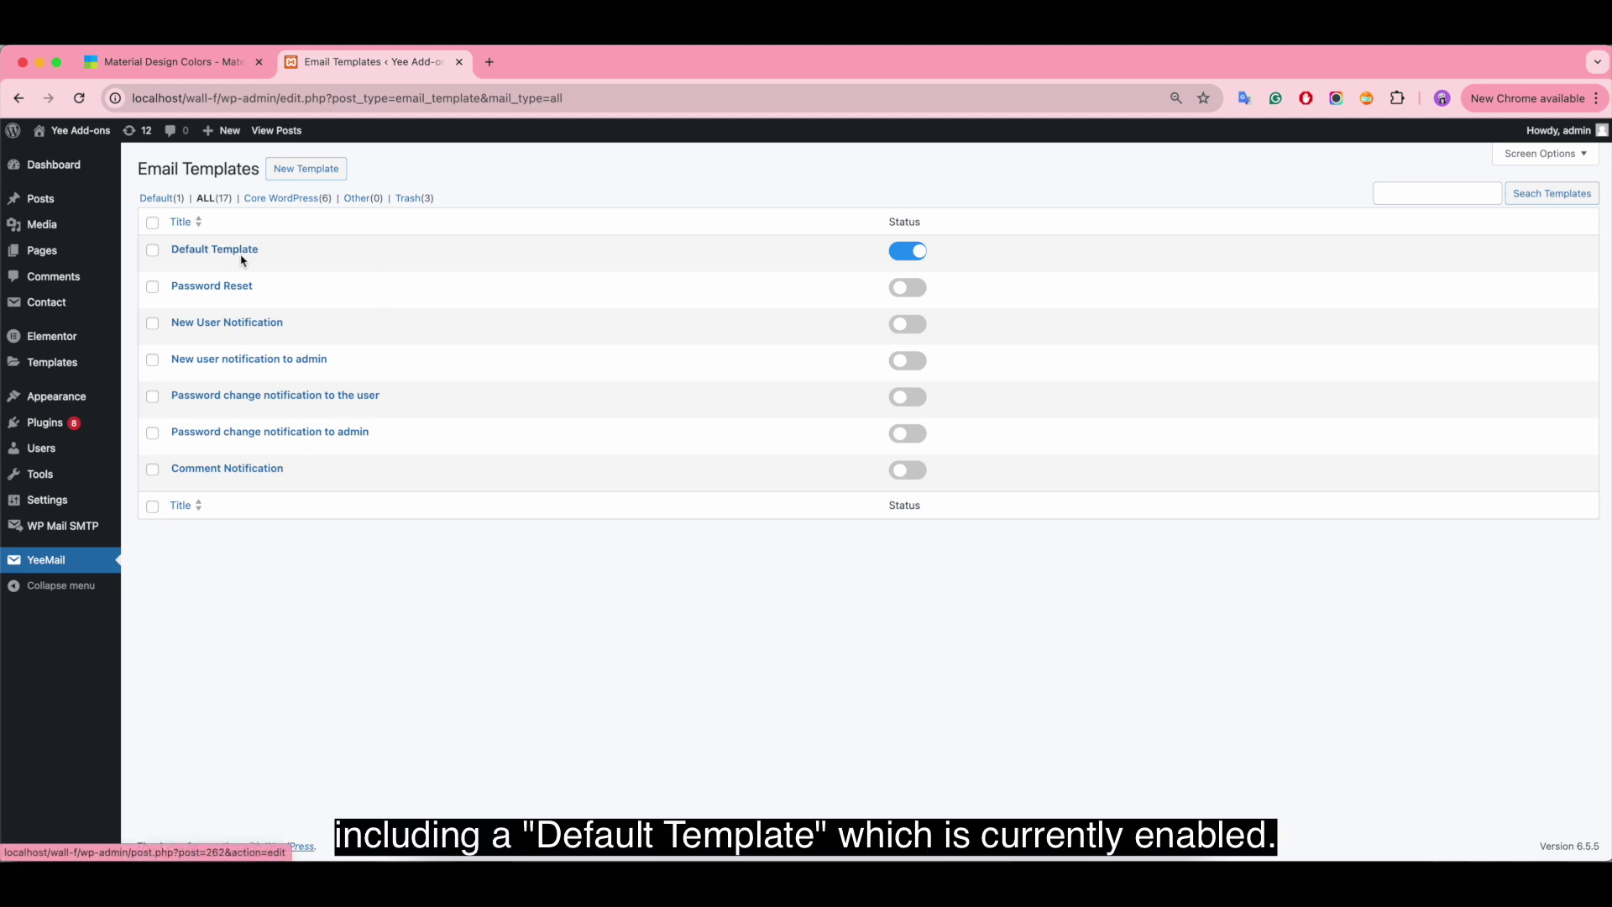
left_click(921, 254)
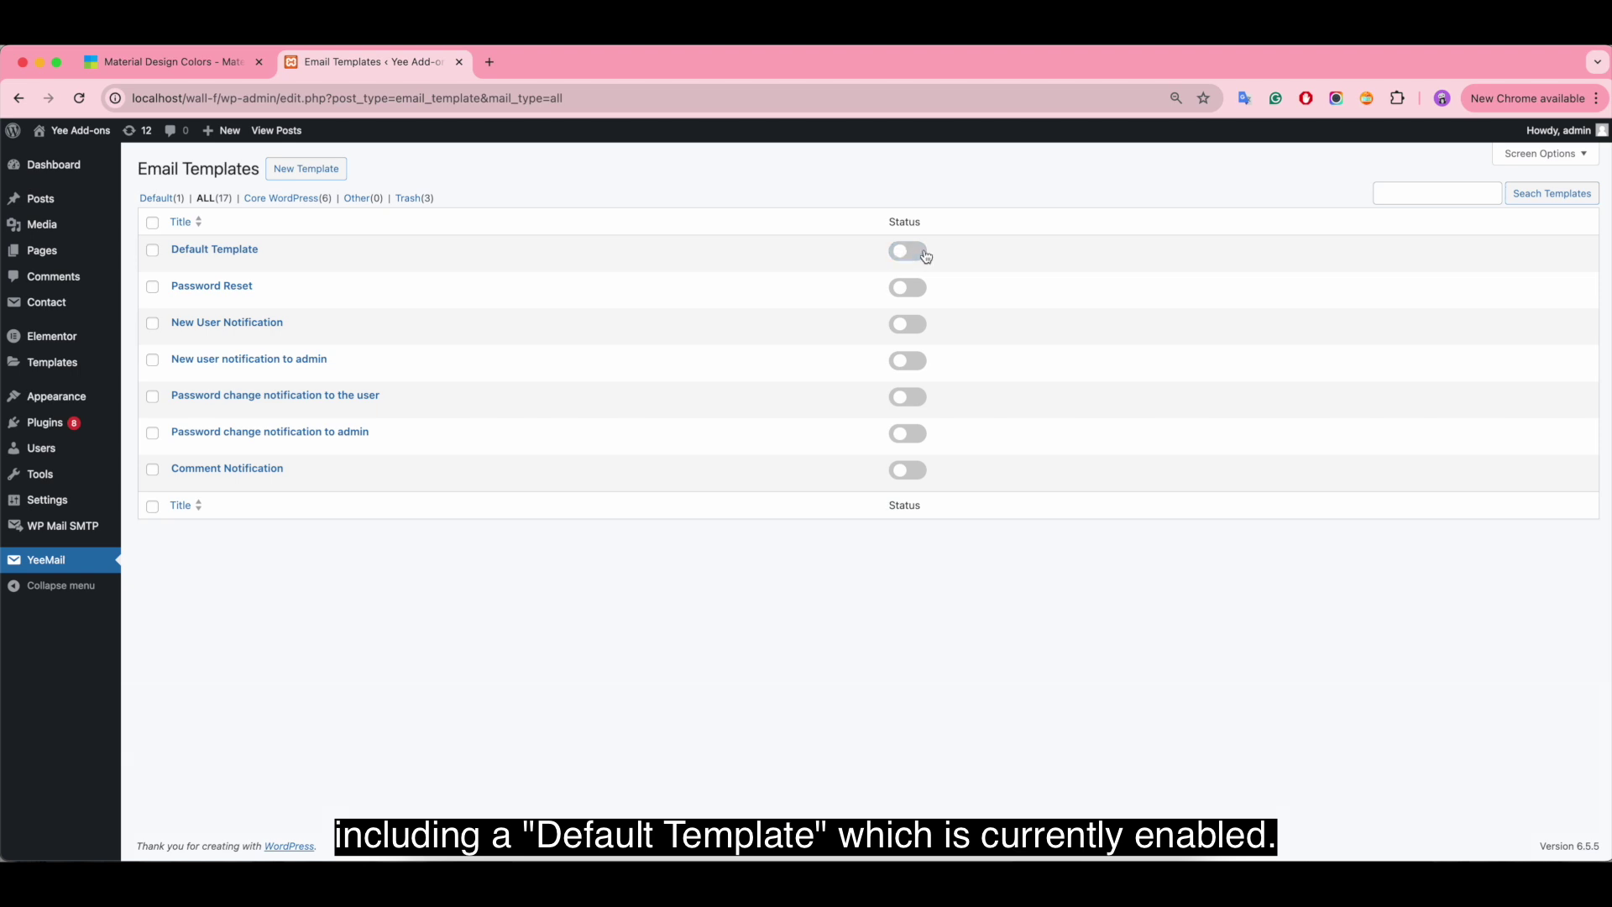
left_click(924, 256)
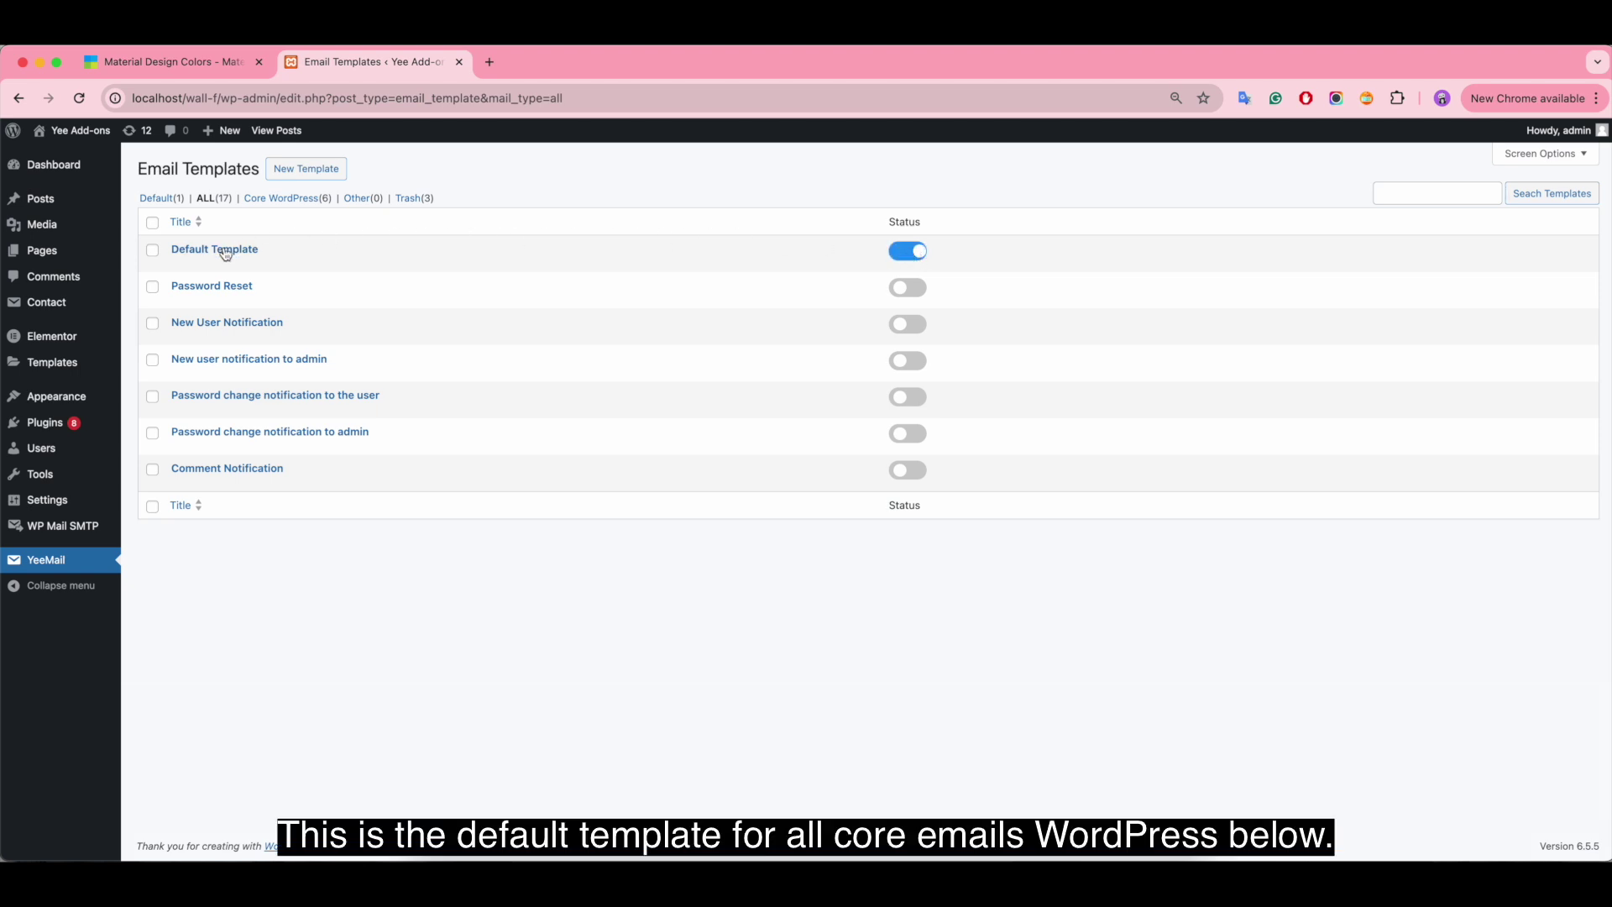
Step: Filter to Core WordPress templates, return to ALL, and open the Default Template
left_click(287, 198)
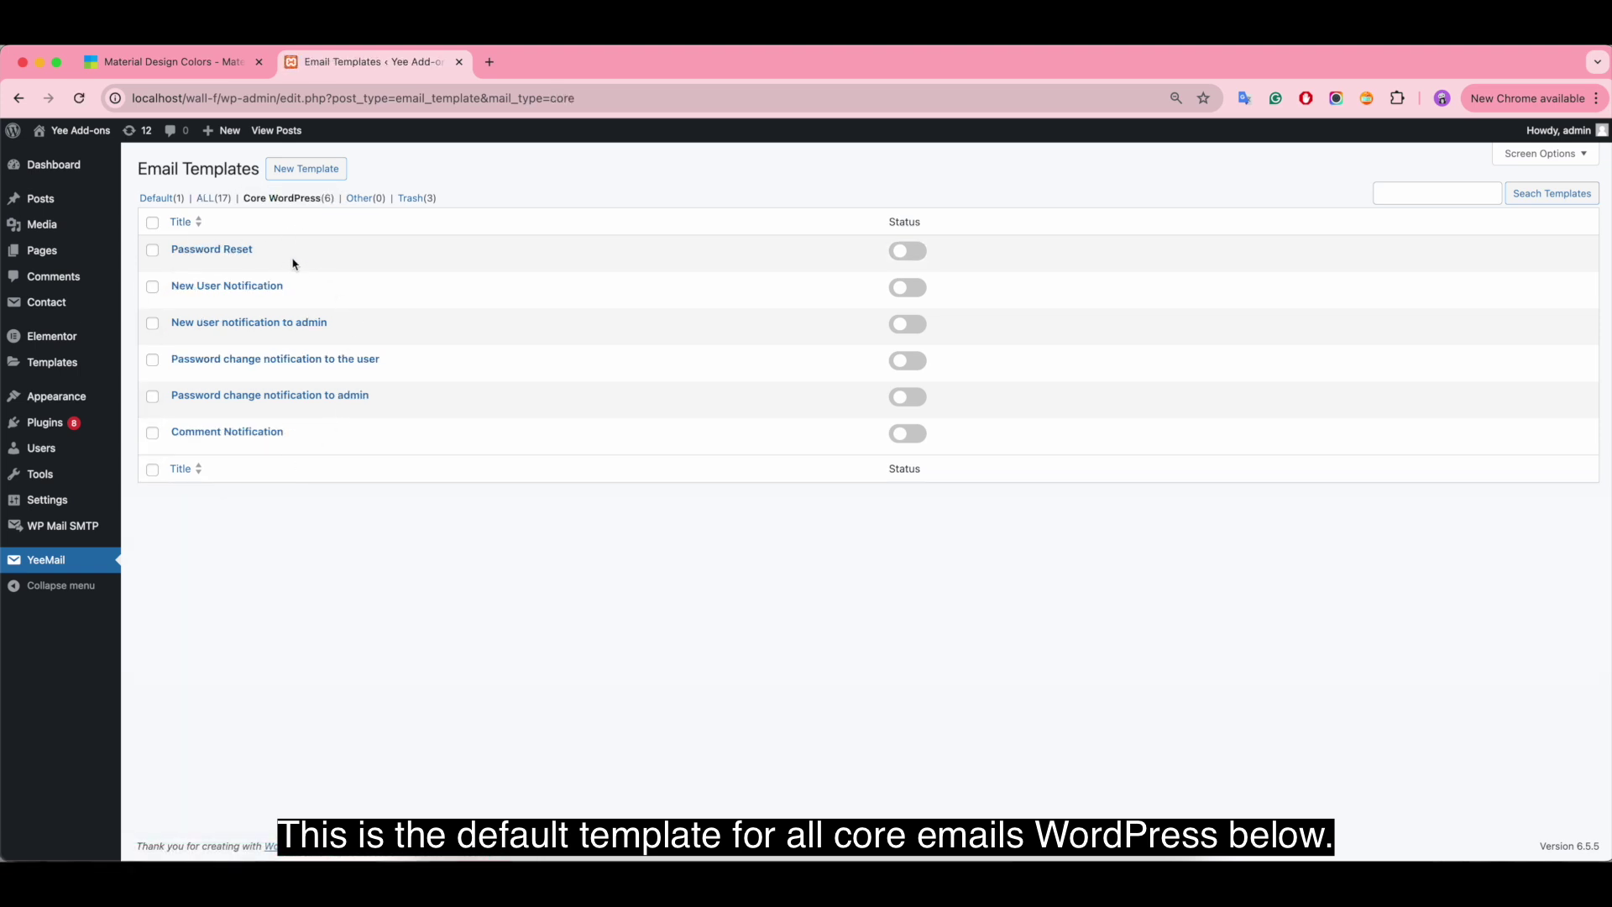
left_click(213, 198)
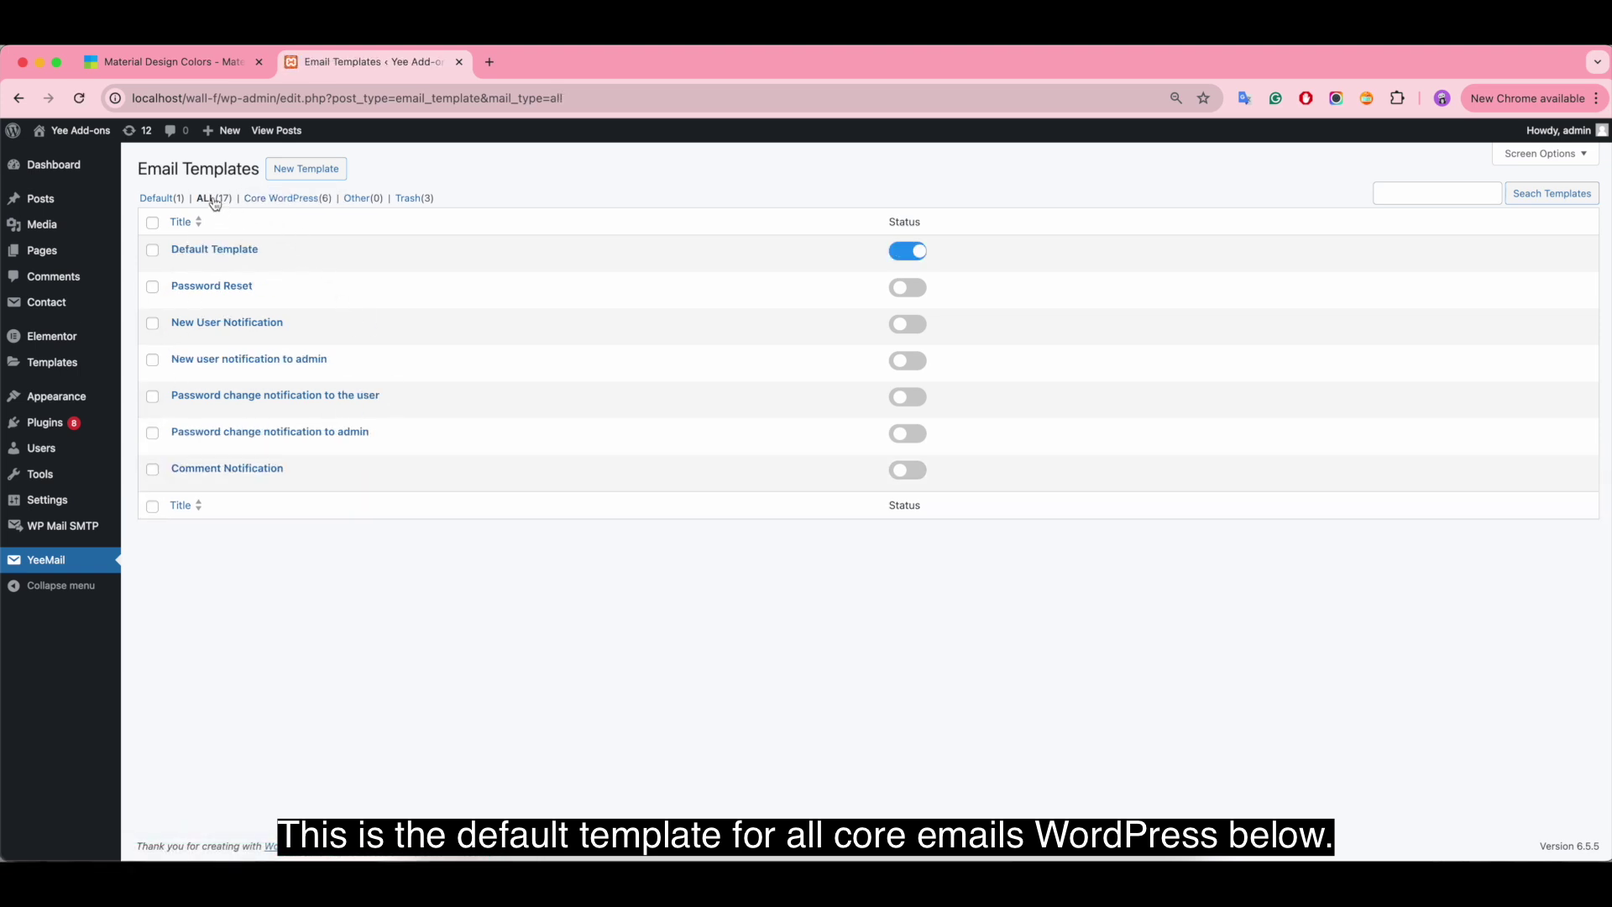
left_click(215, 254)
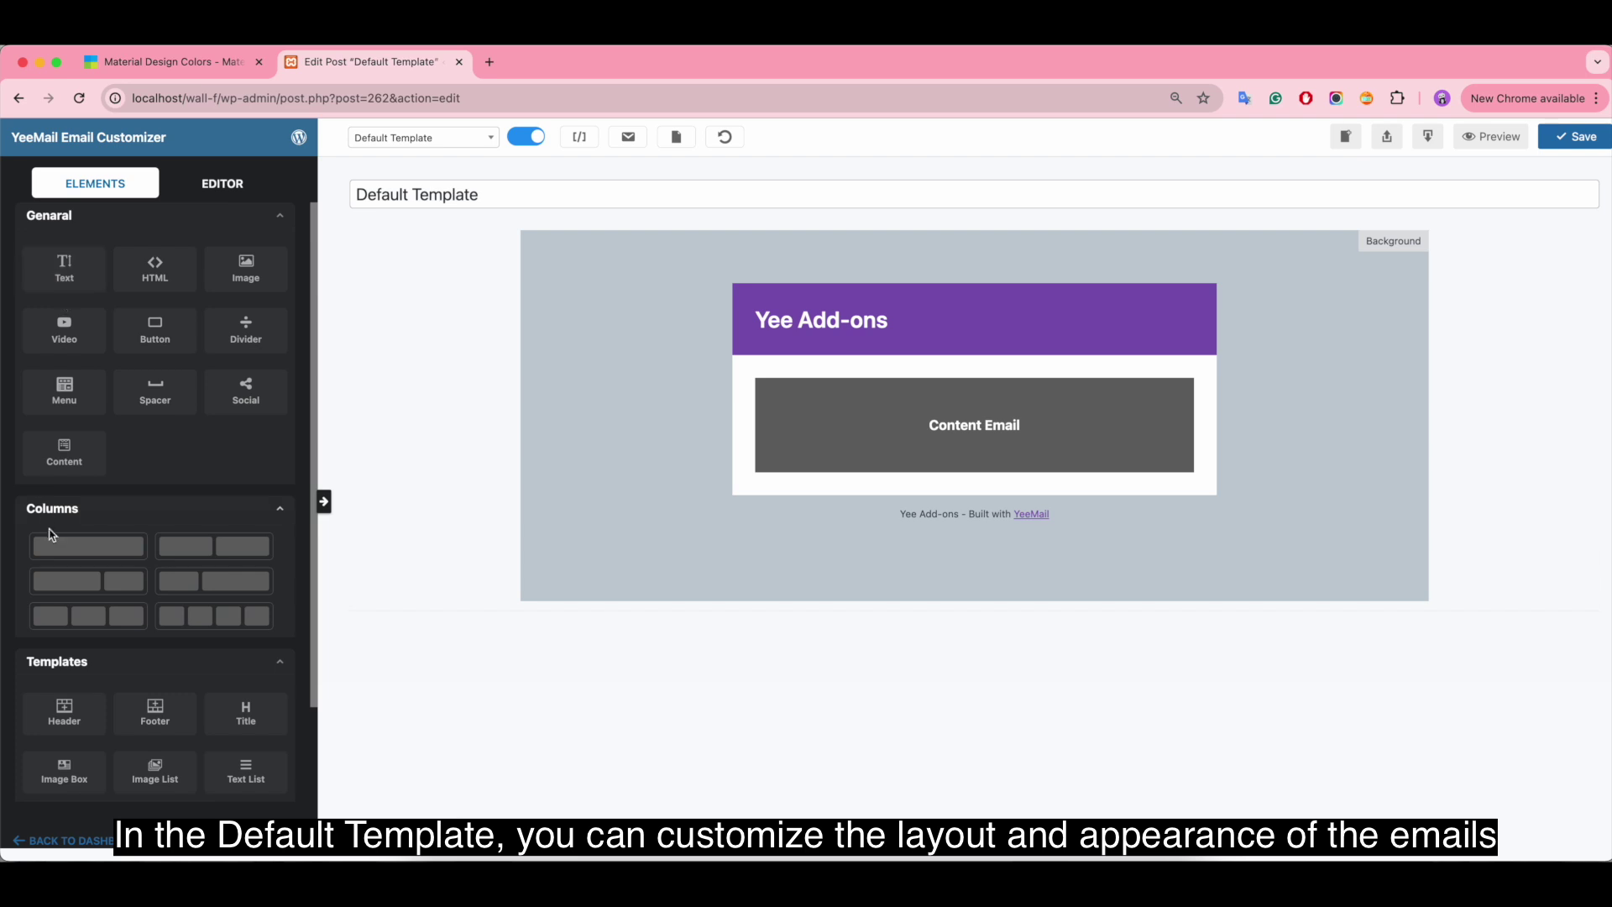
left_click_drag(55, 544, 756, 375)
left_click_drag(61, 263, 846, 404)
left_click_drag(230, 273, 835, 375)
scroll(226, 588, "down", 3)
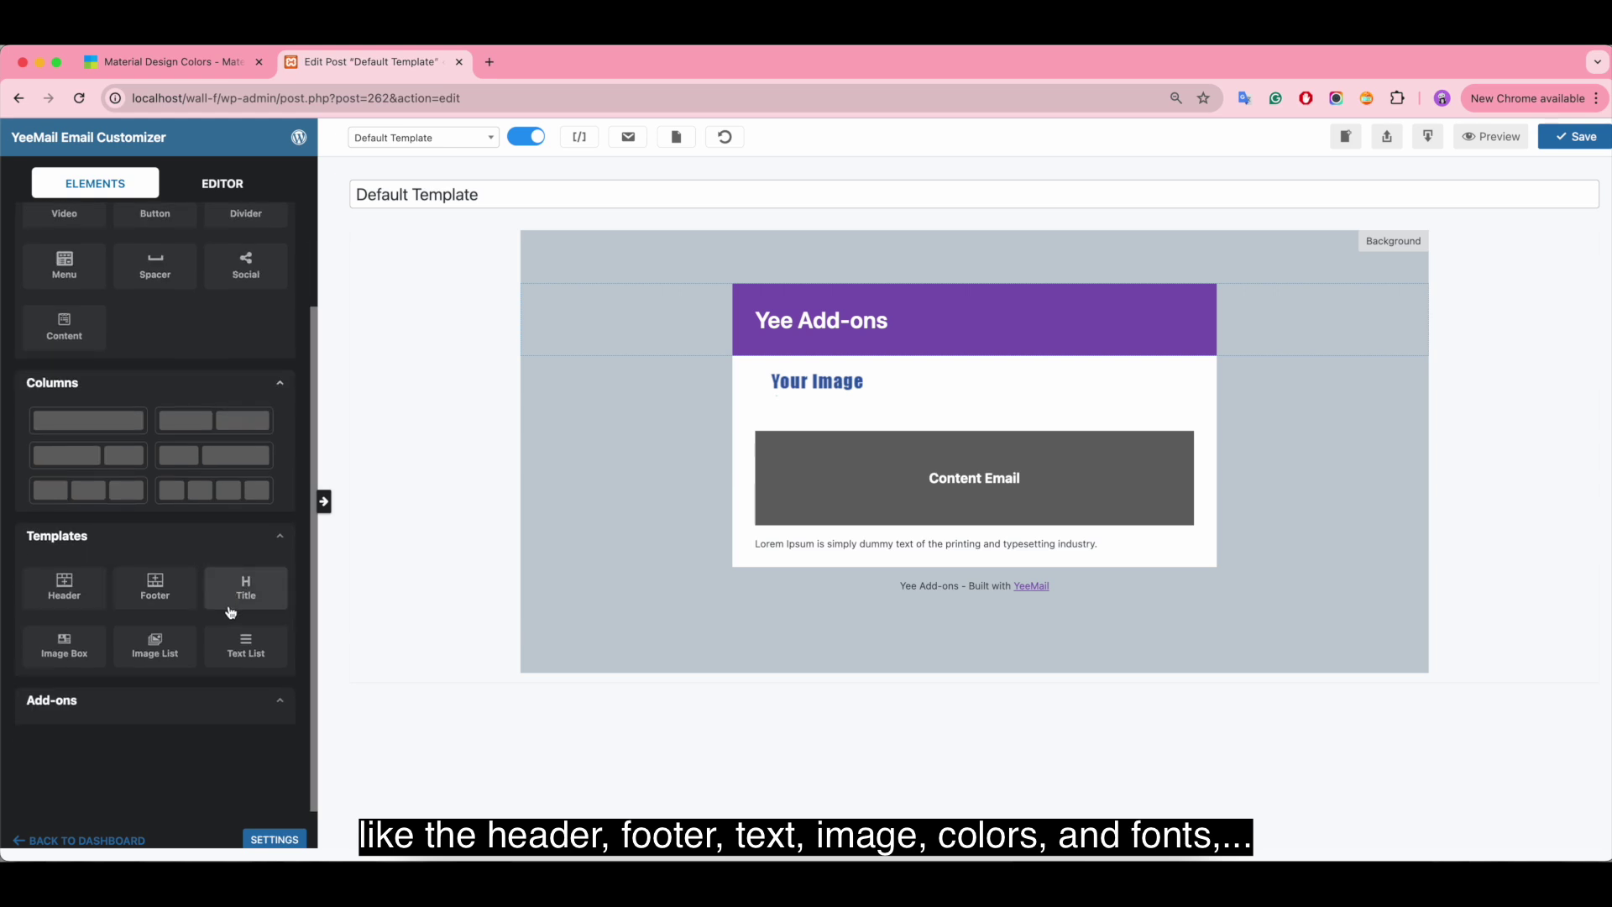
left_click_drag(82, 652, 705, 559)
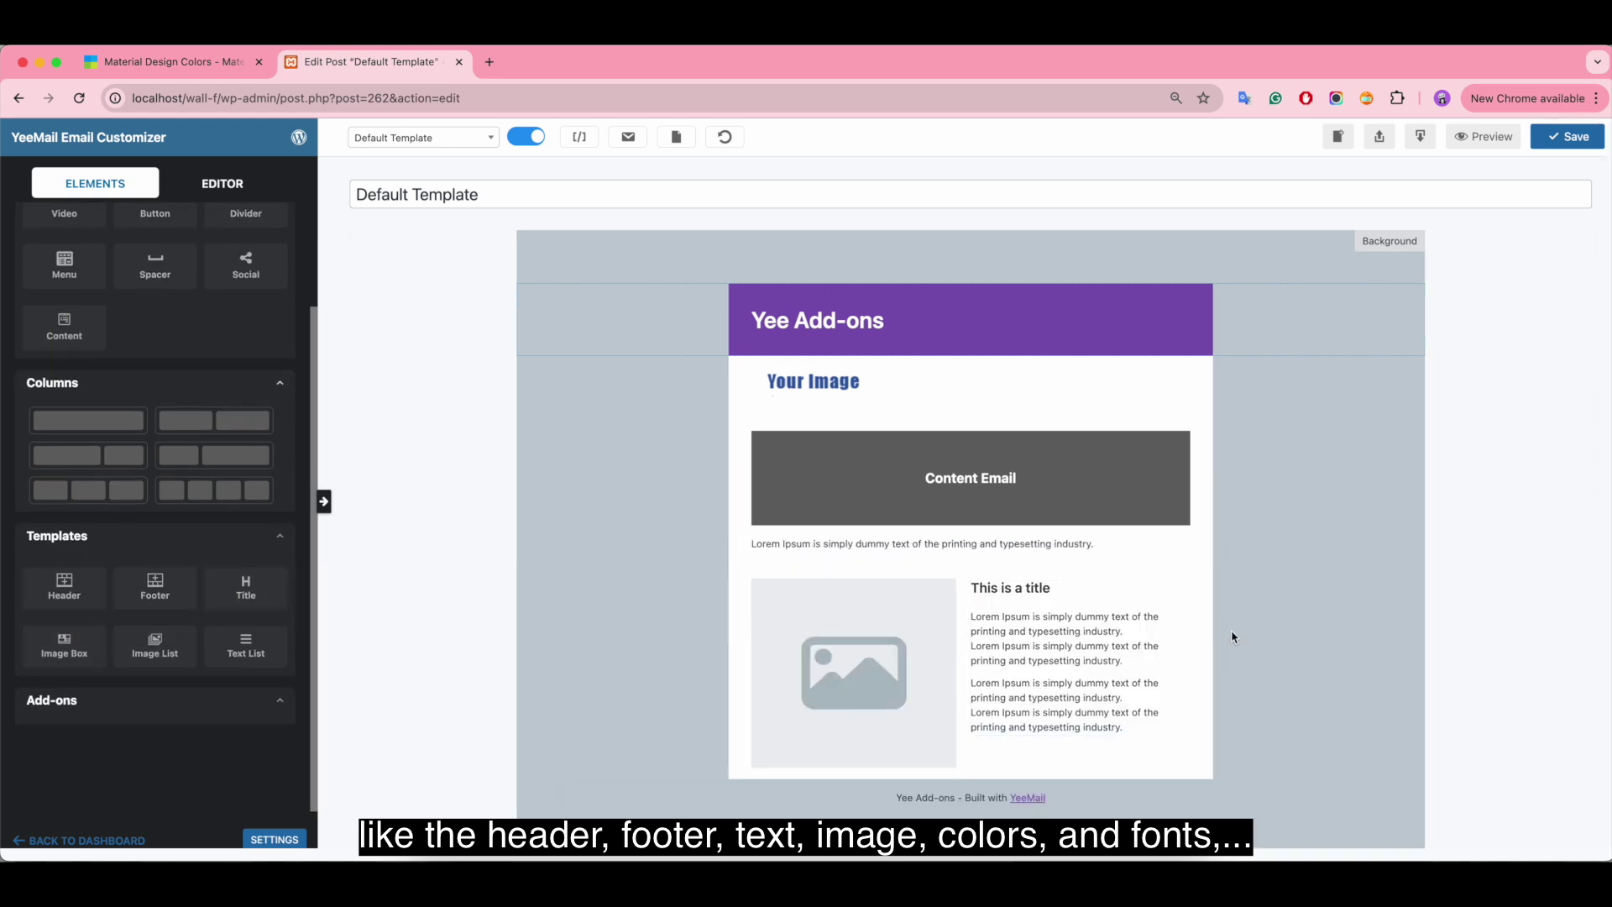
left_click(1119, 316)
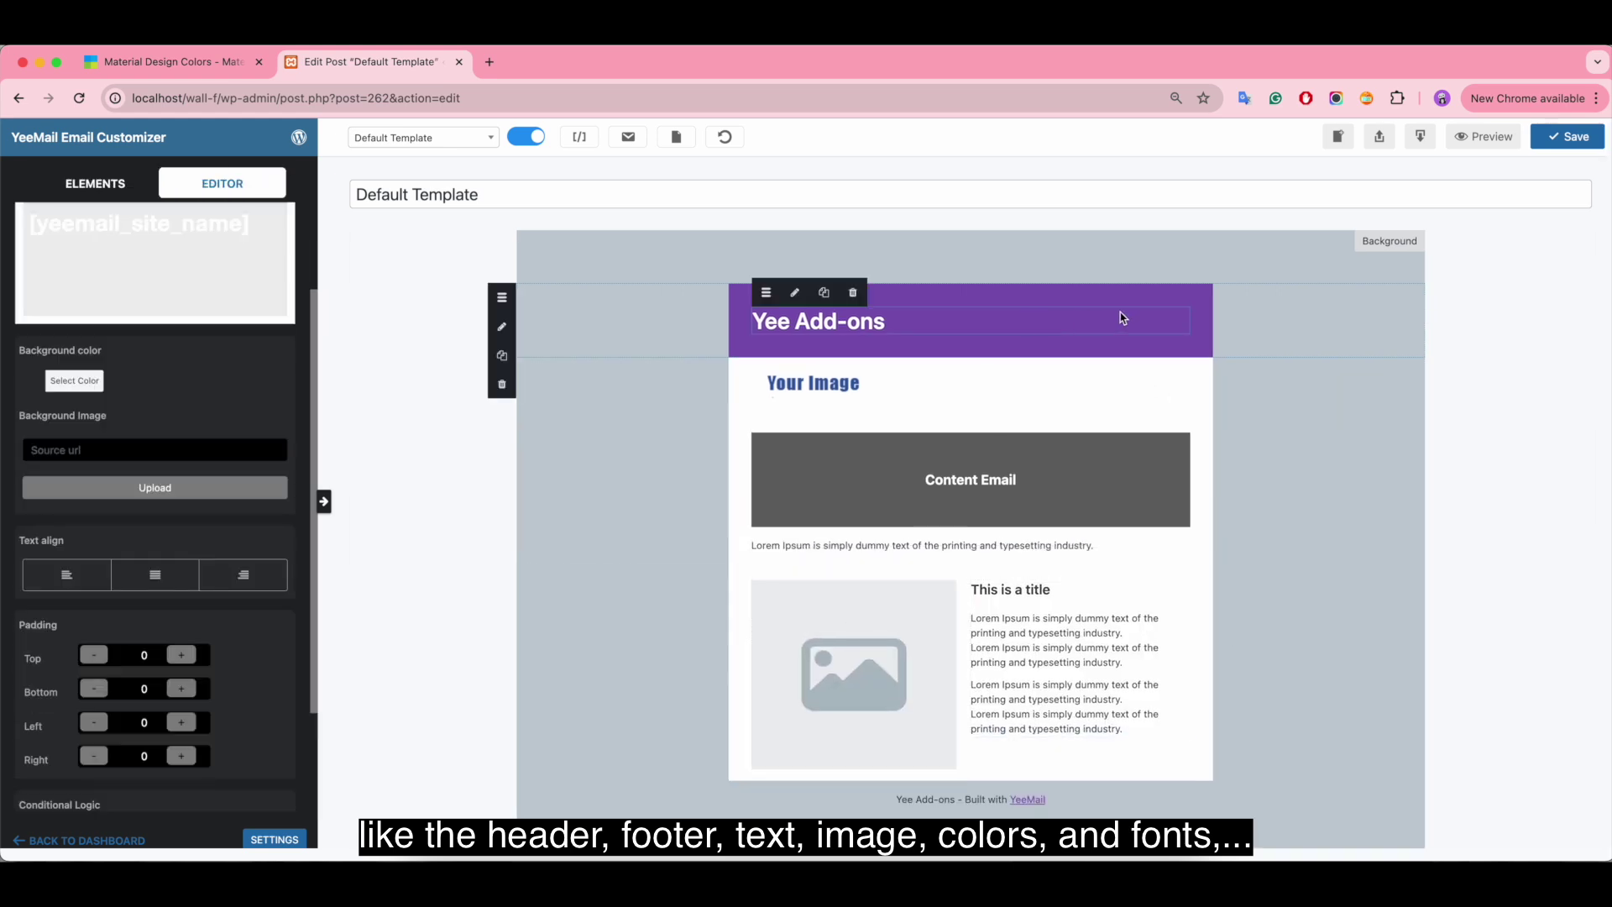
left_click(61, 289)
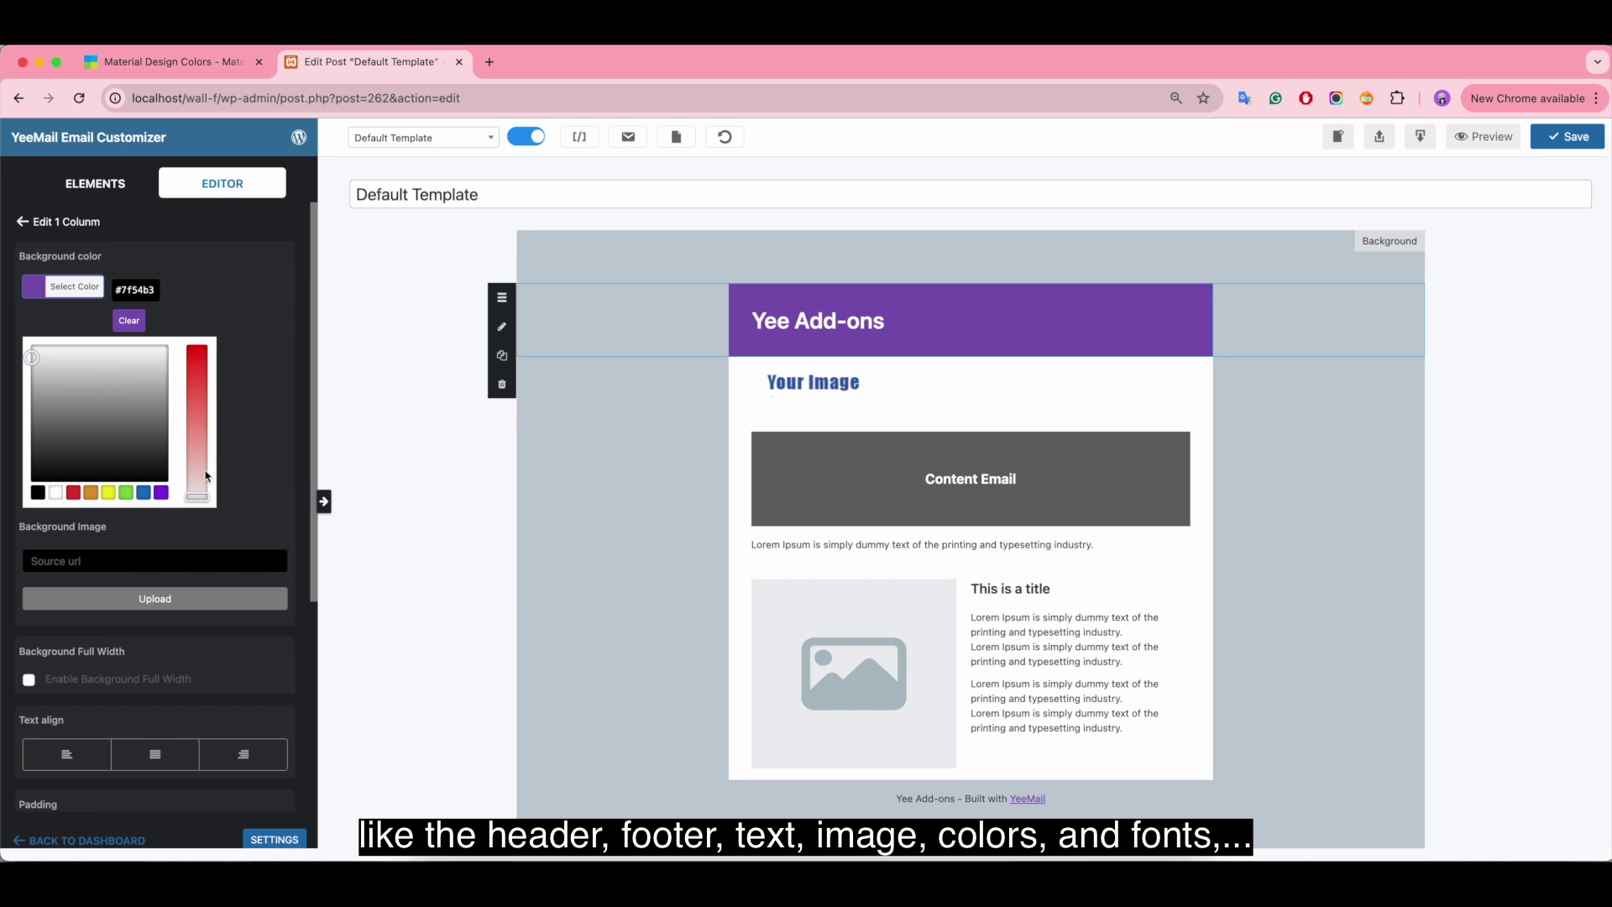
left_click(201, 428)
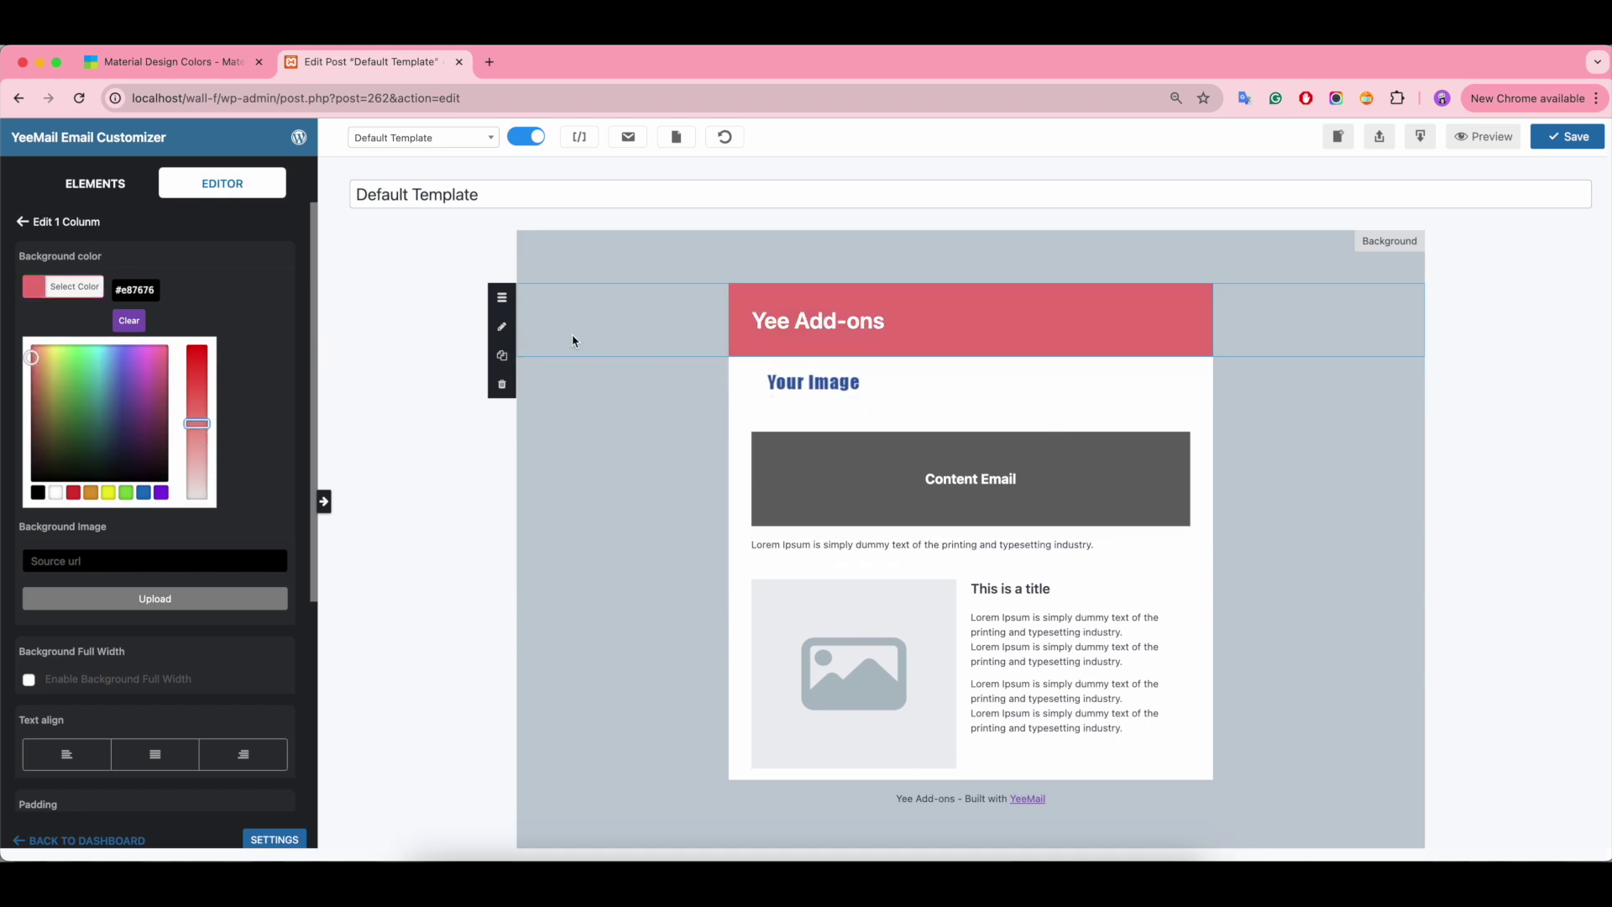
left_click(80, 99)
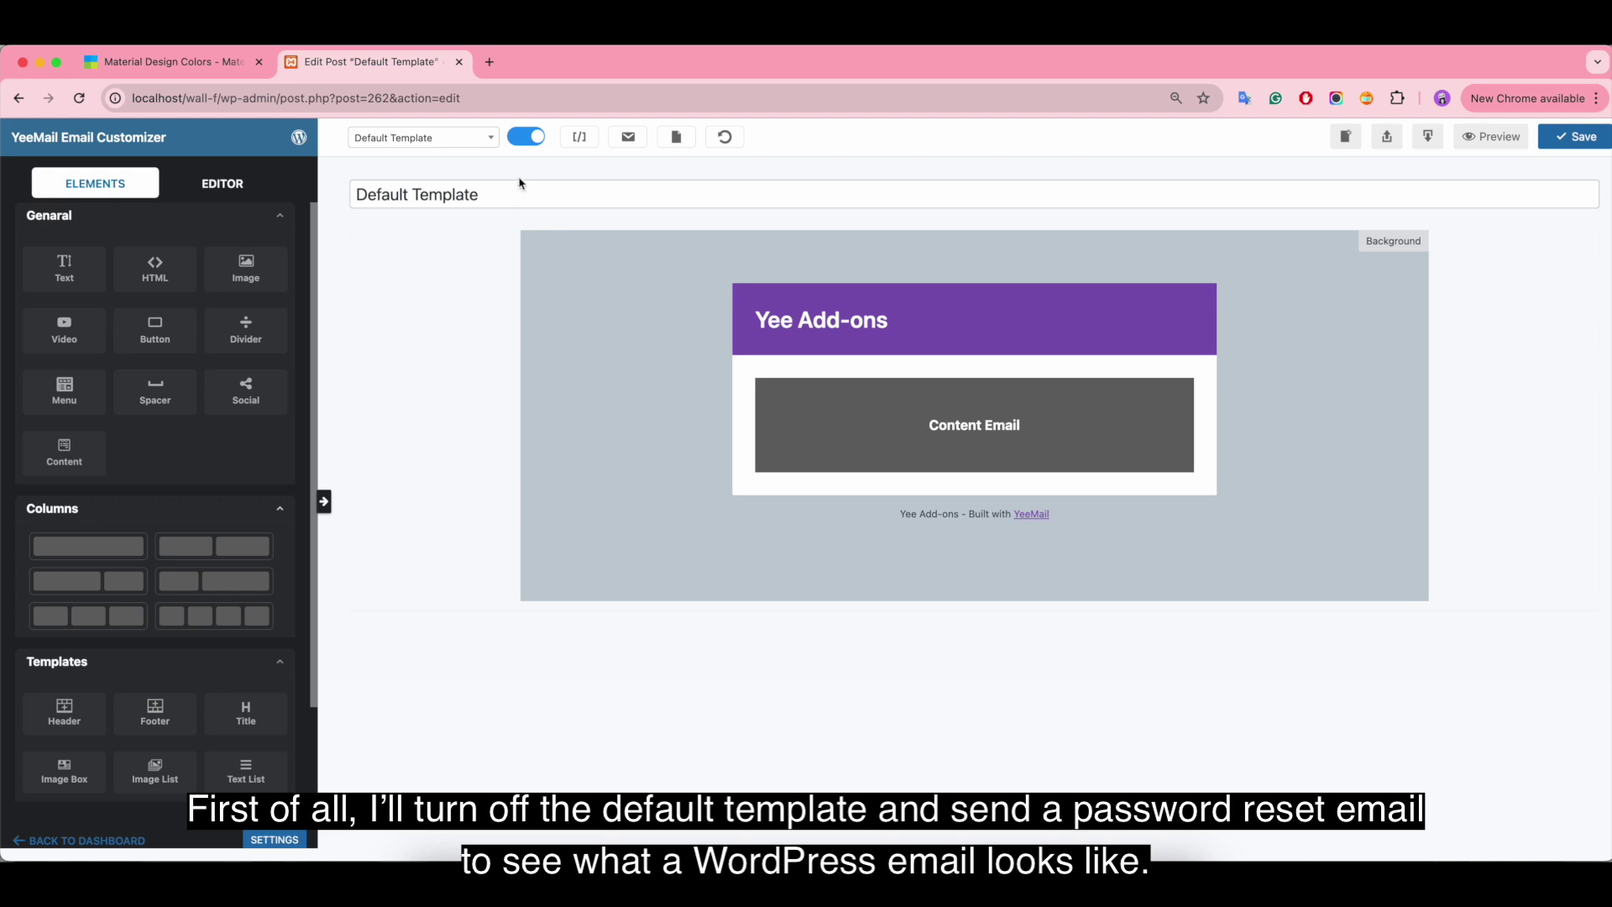
Step: Disable the Default Template and confirm it is off in the Email Templates list
left_click(521, 140)
left_click(18, 99)
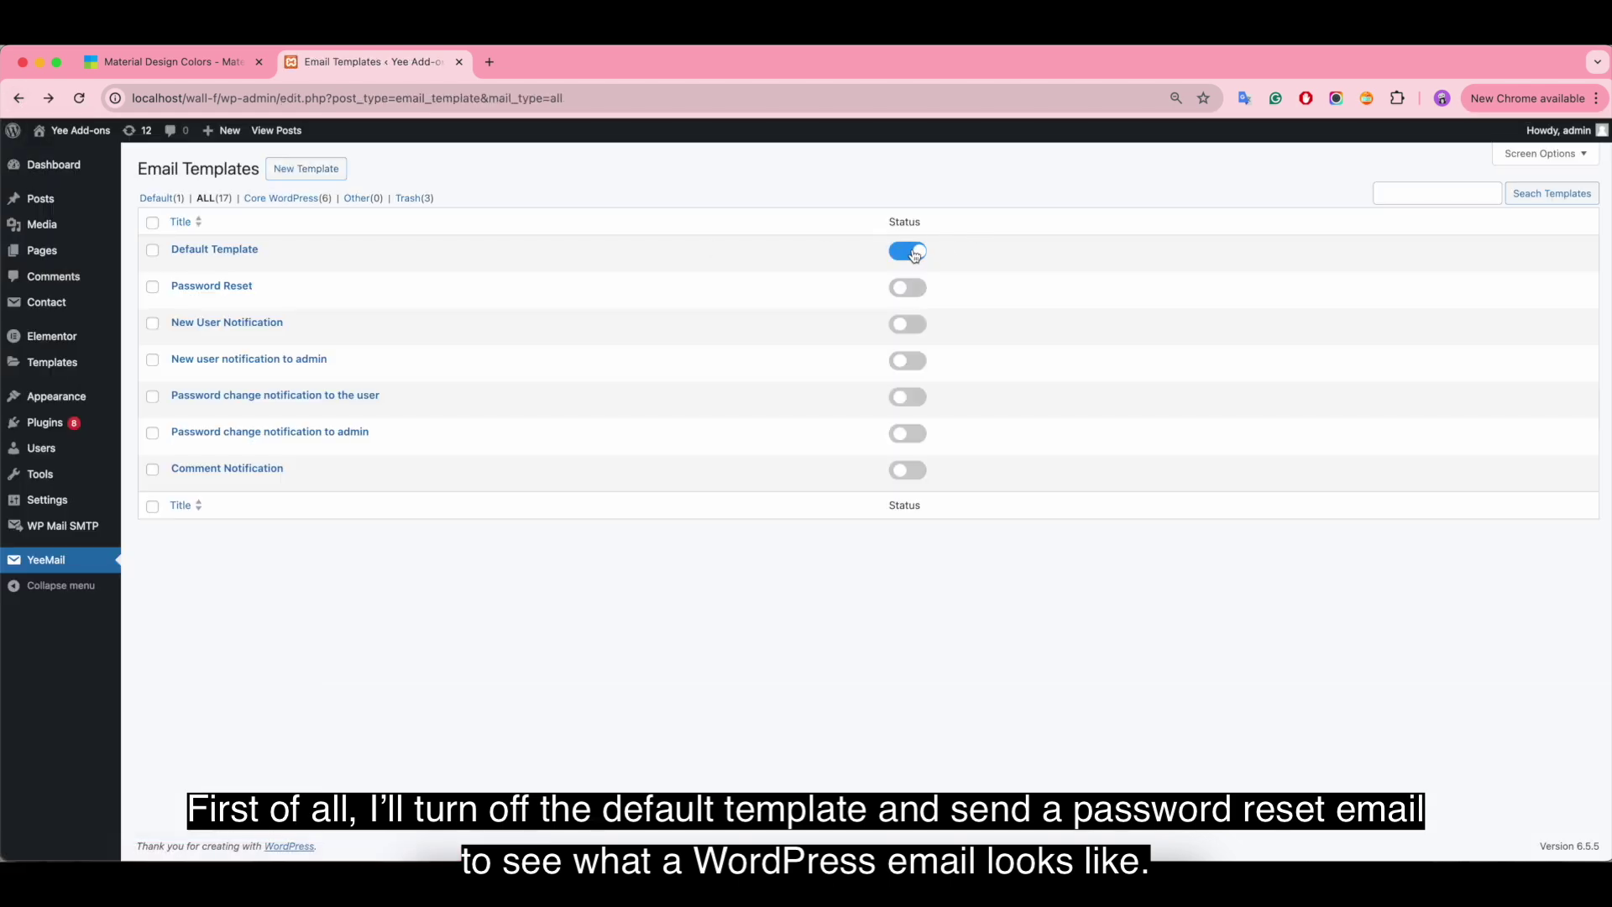
left_click(913, 253)
Step: In a private window, request a password reset for user 'admin' from the lost-password page
right_click(697, 873)
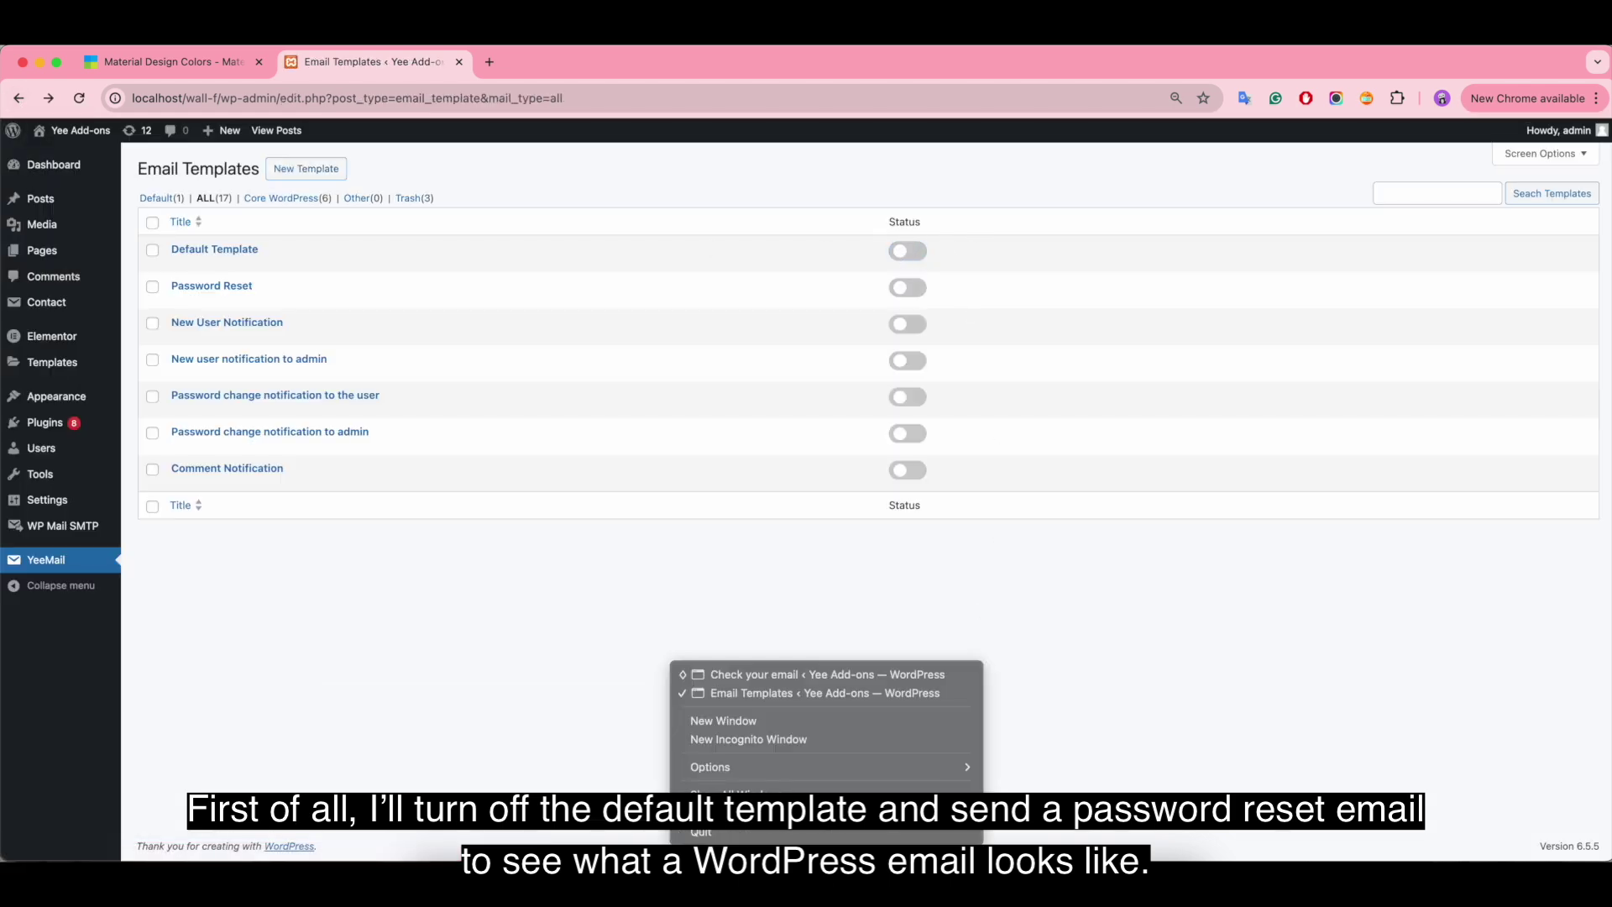
left_click(749, 739)
left_click(336, 129)
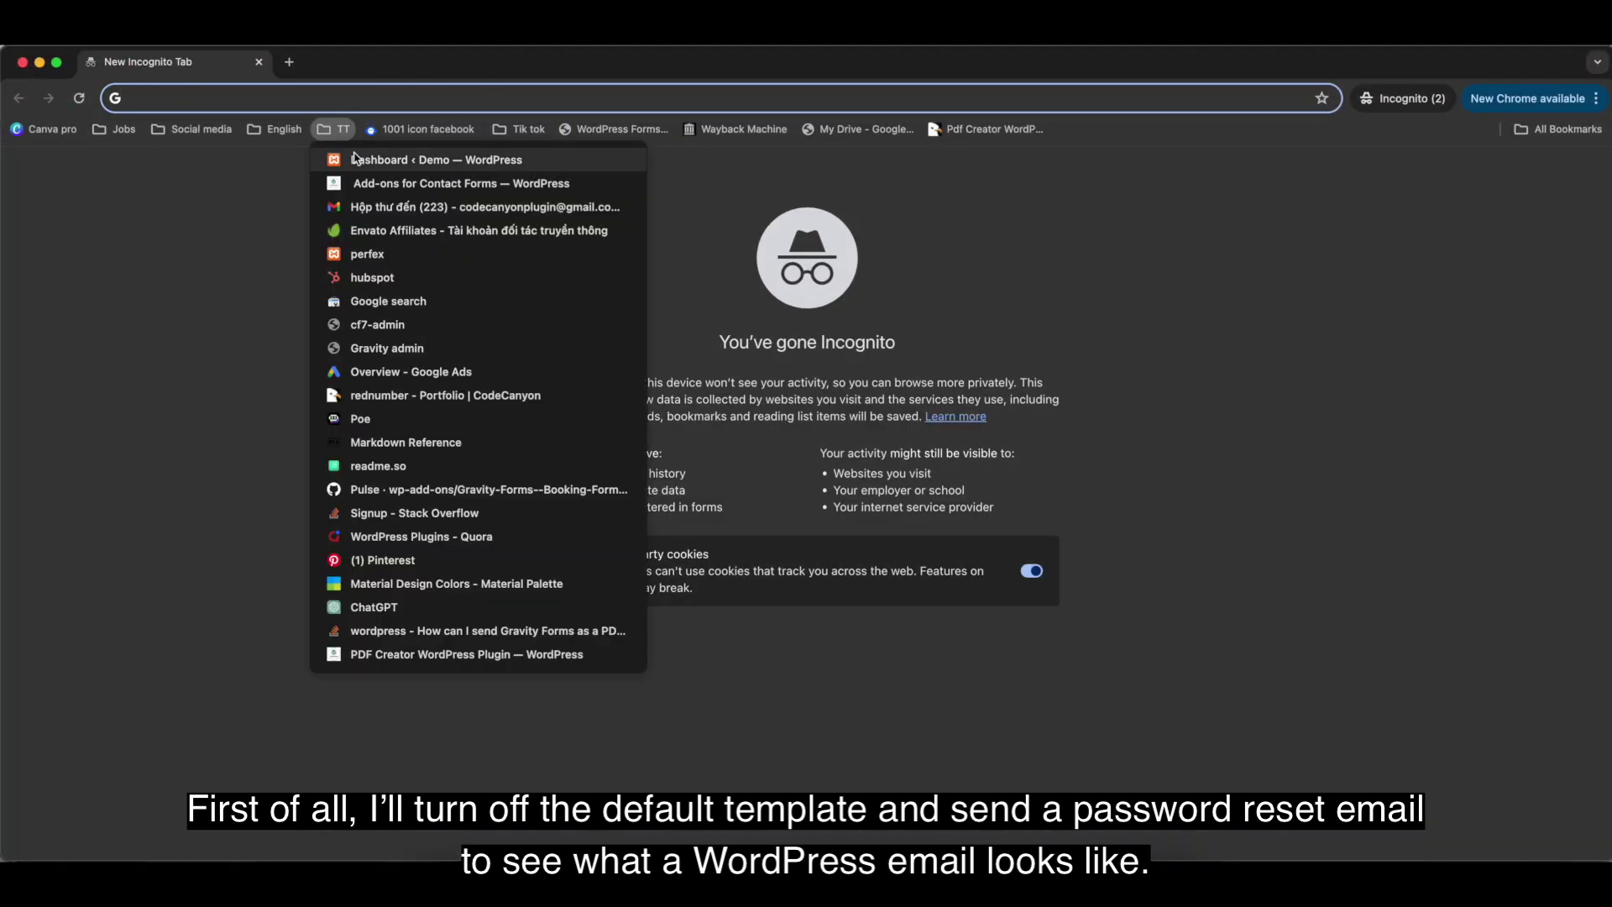
left_click(353, 159)
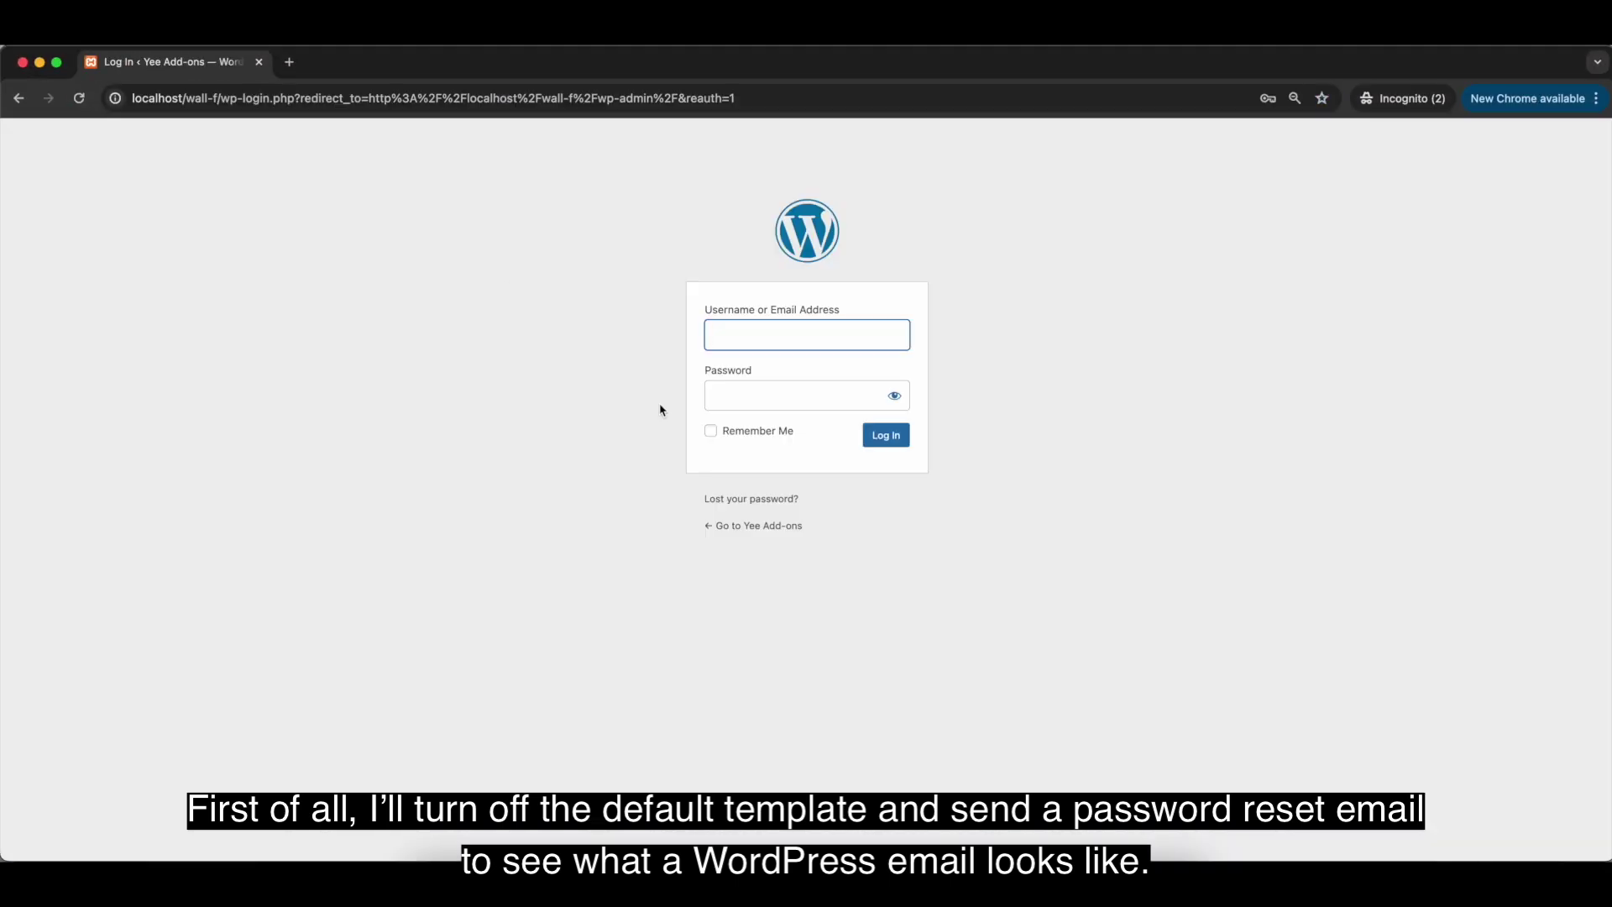
left_click(752, 500)
left_click(844, 415)
type("ad")
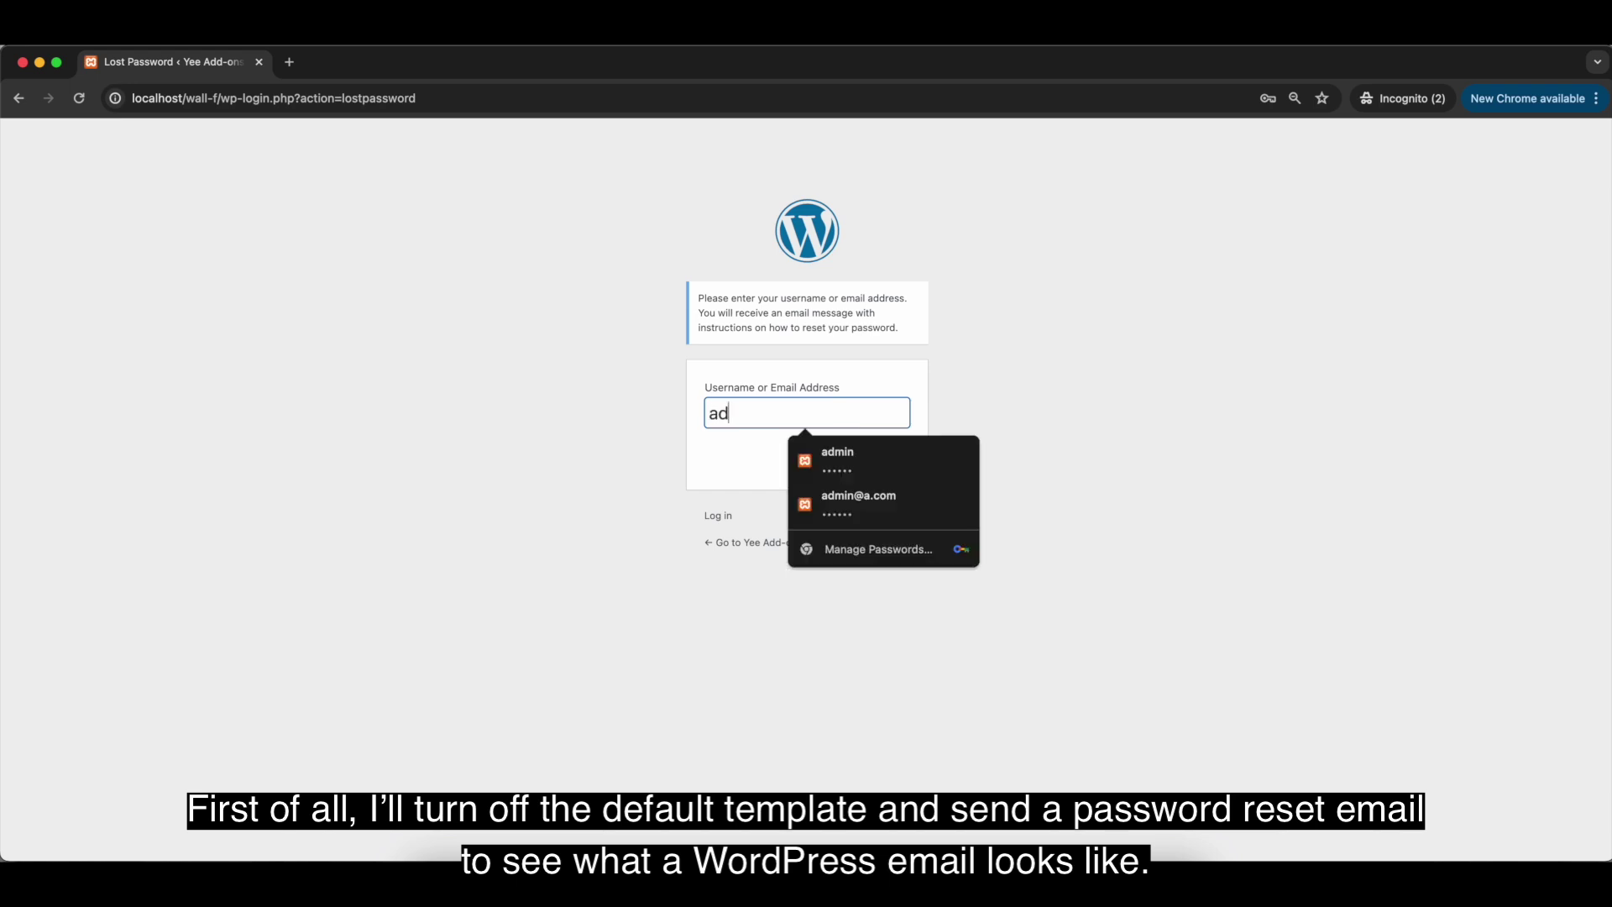
type("min")
left_click(857, 453)
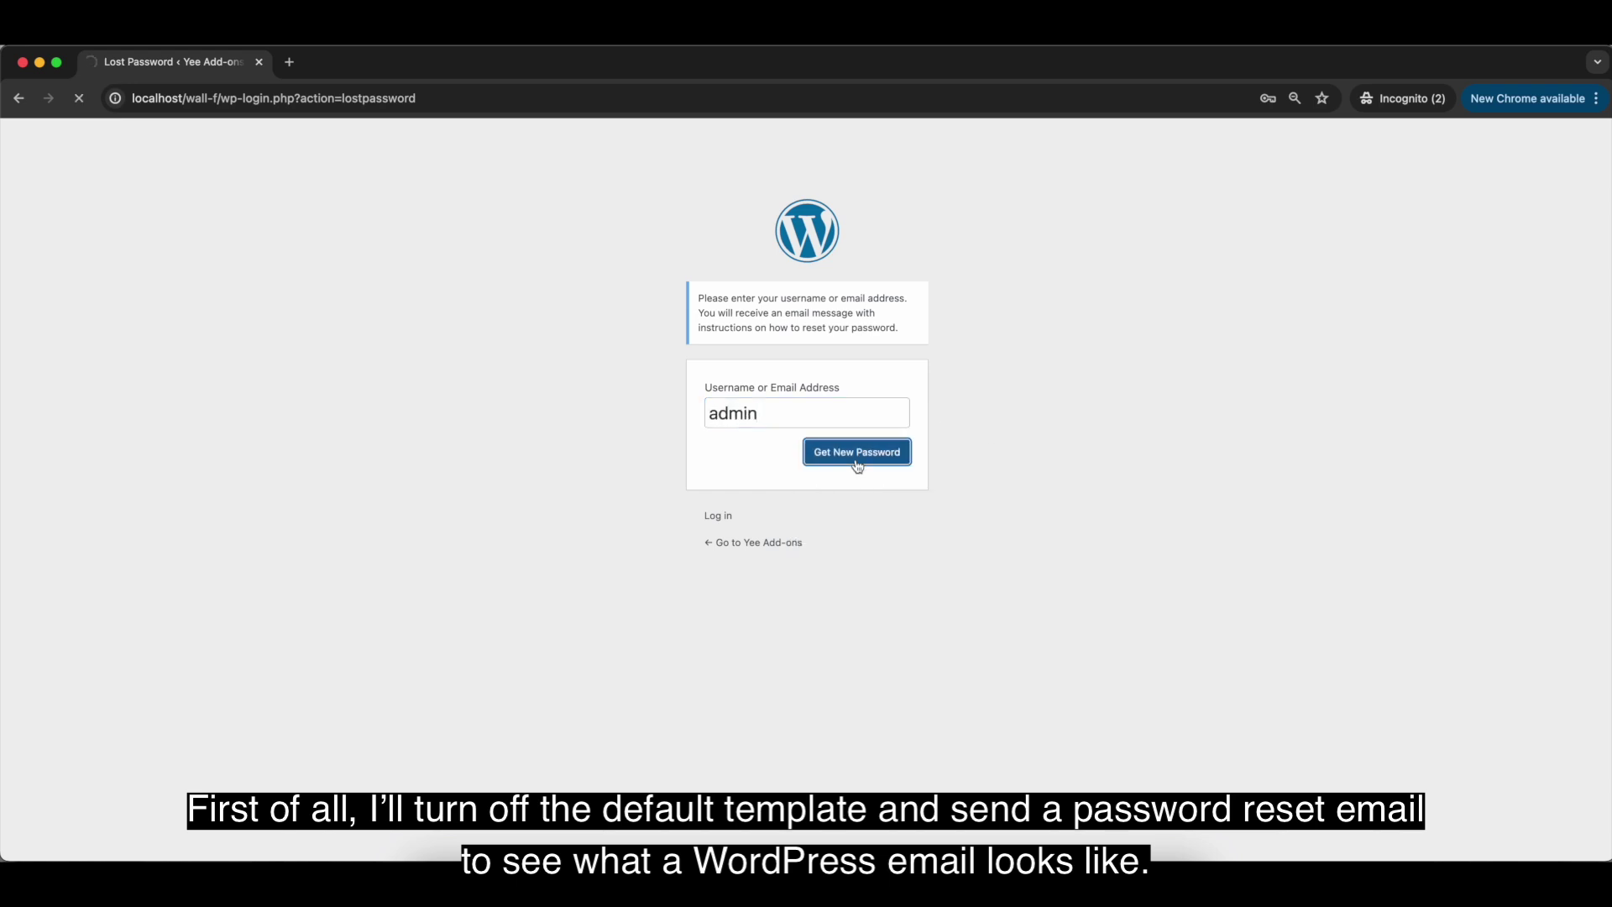
left_click(42, 66)
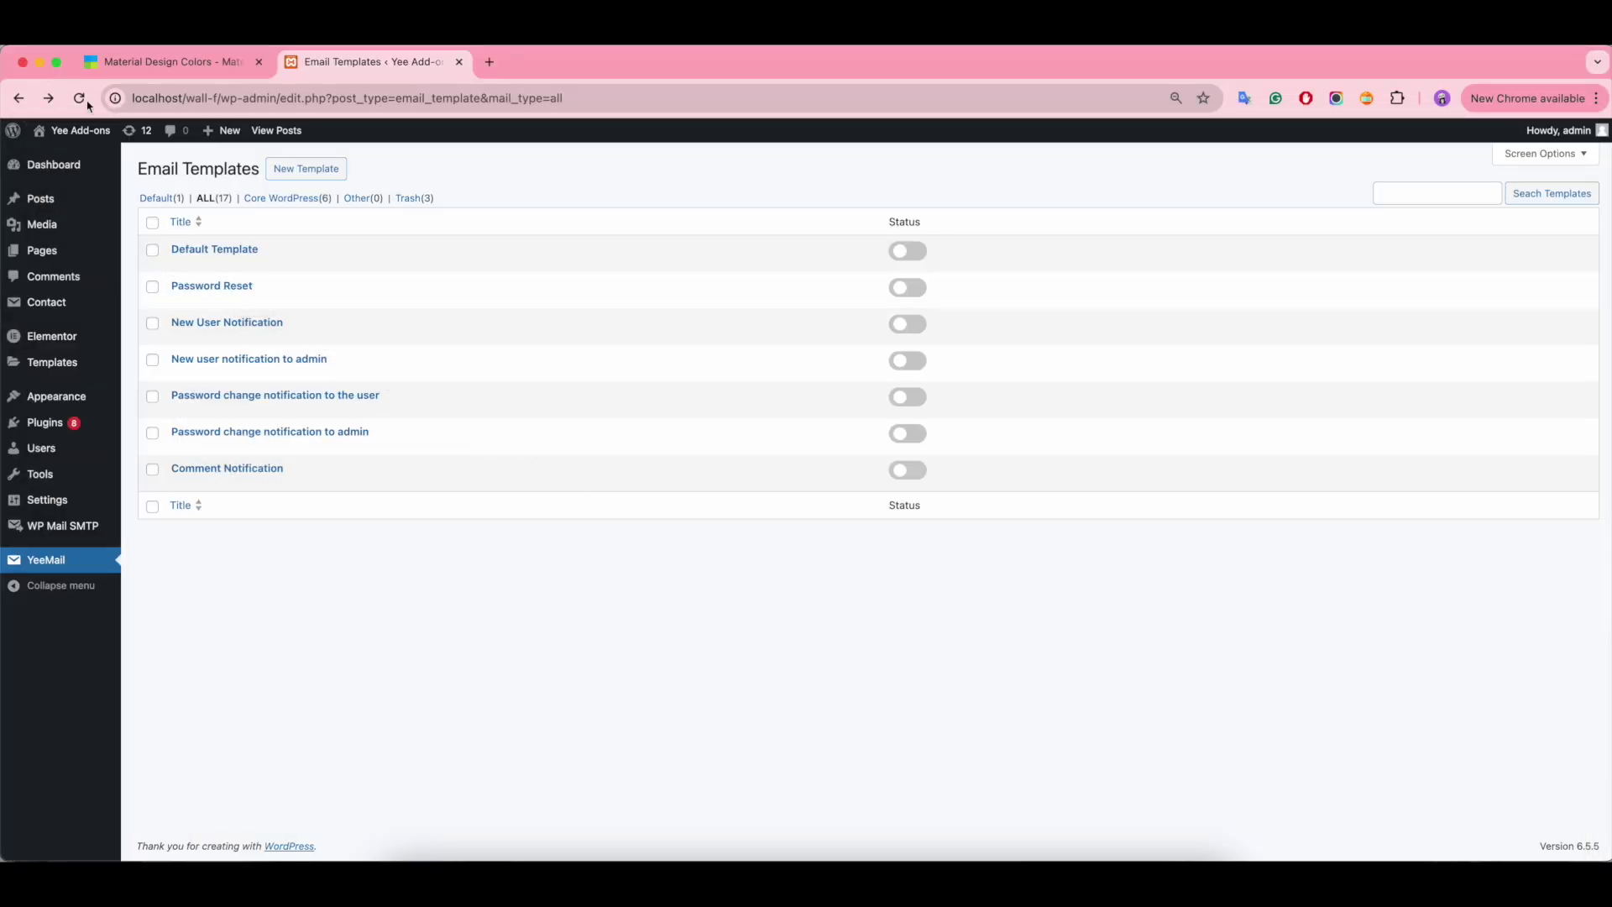
left_click(491, 63)
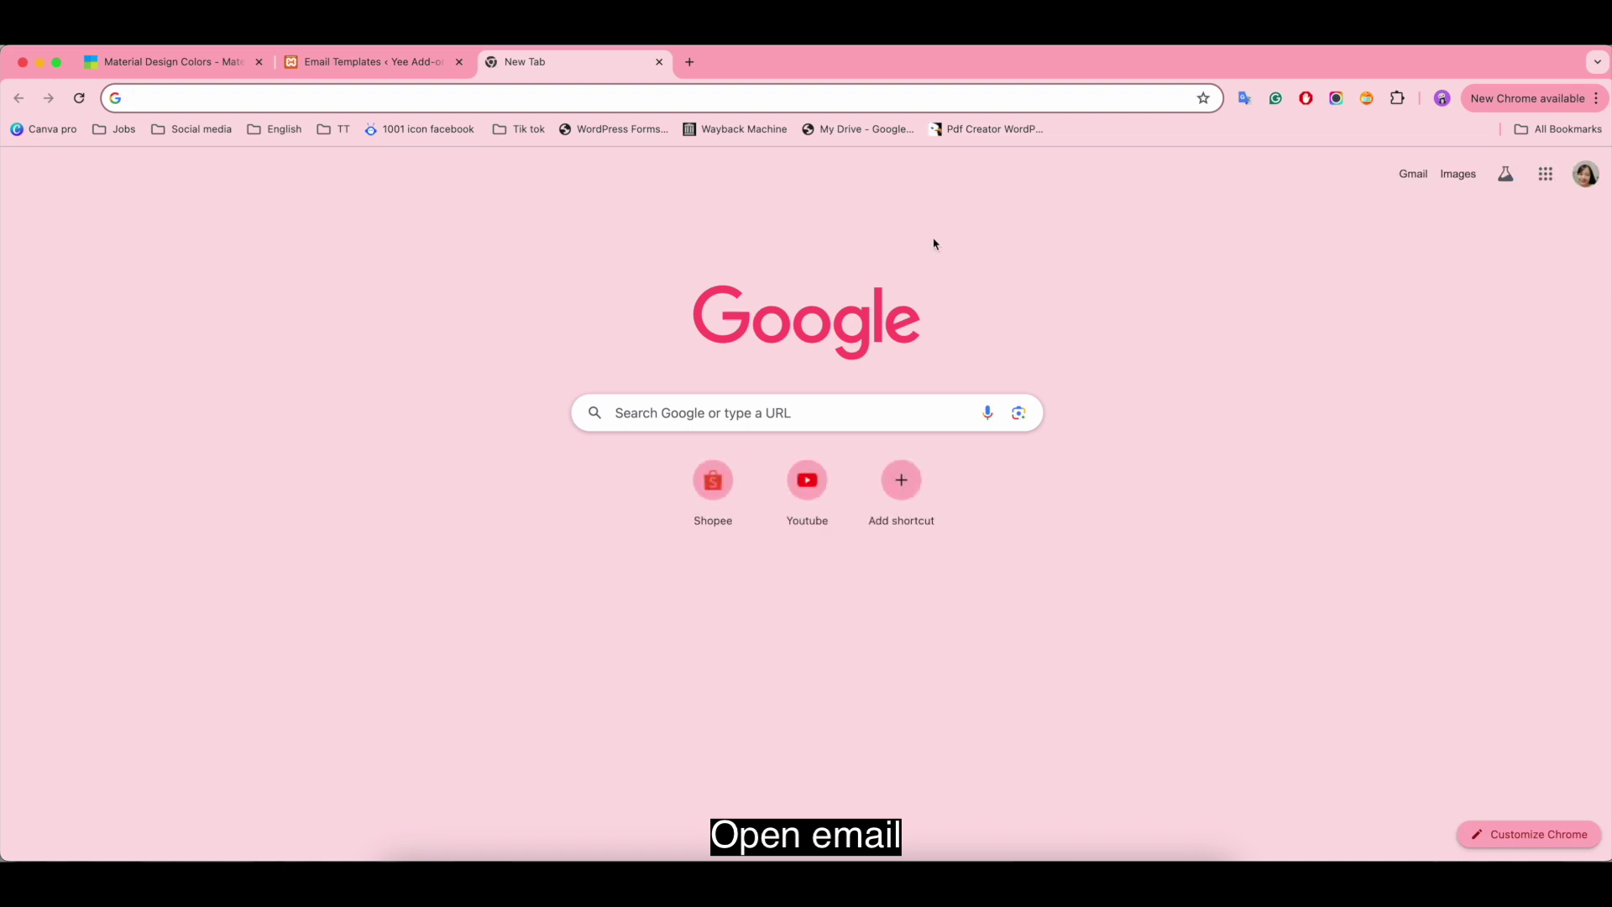
Step: Read the plain-text Password Reset email in Gmail, then return to Email Templates
left_click(1413, 174)
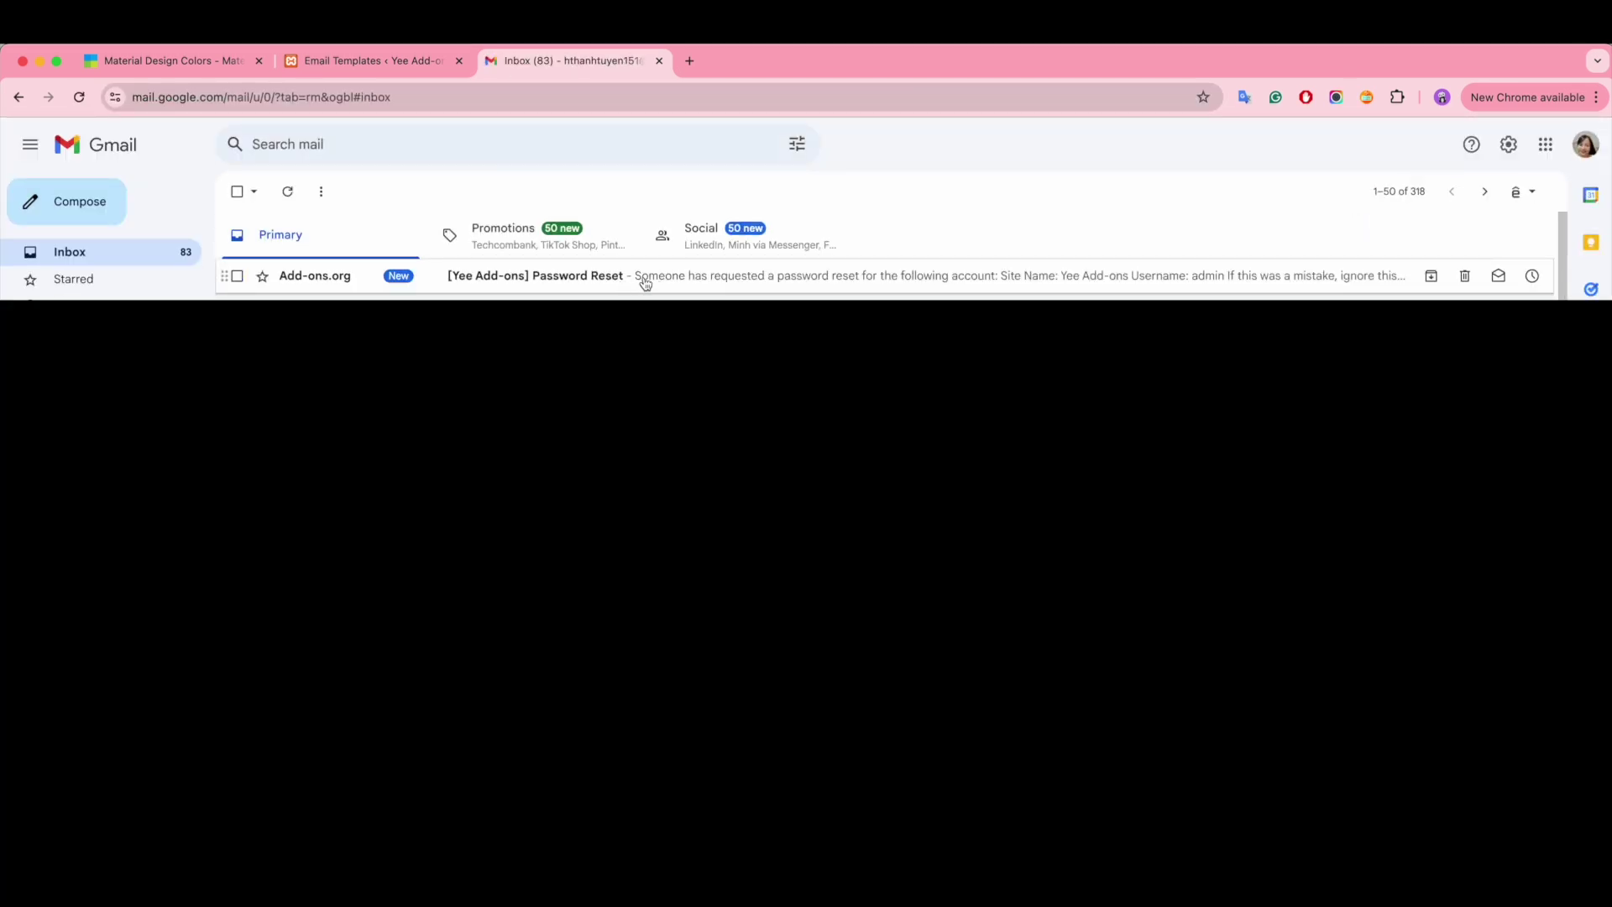
left_click(663, 290)
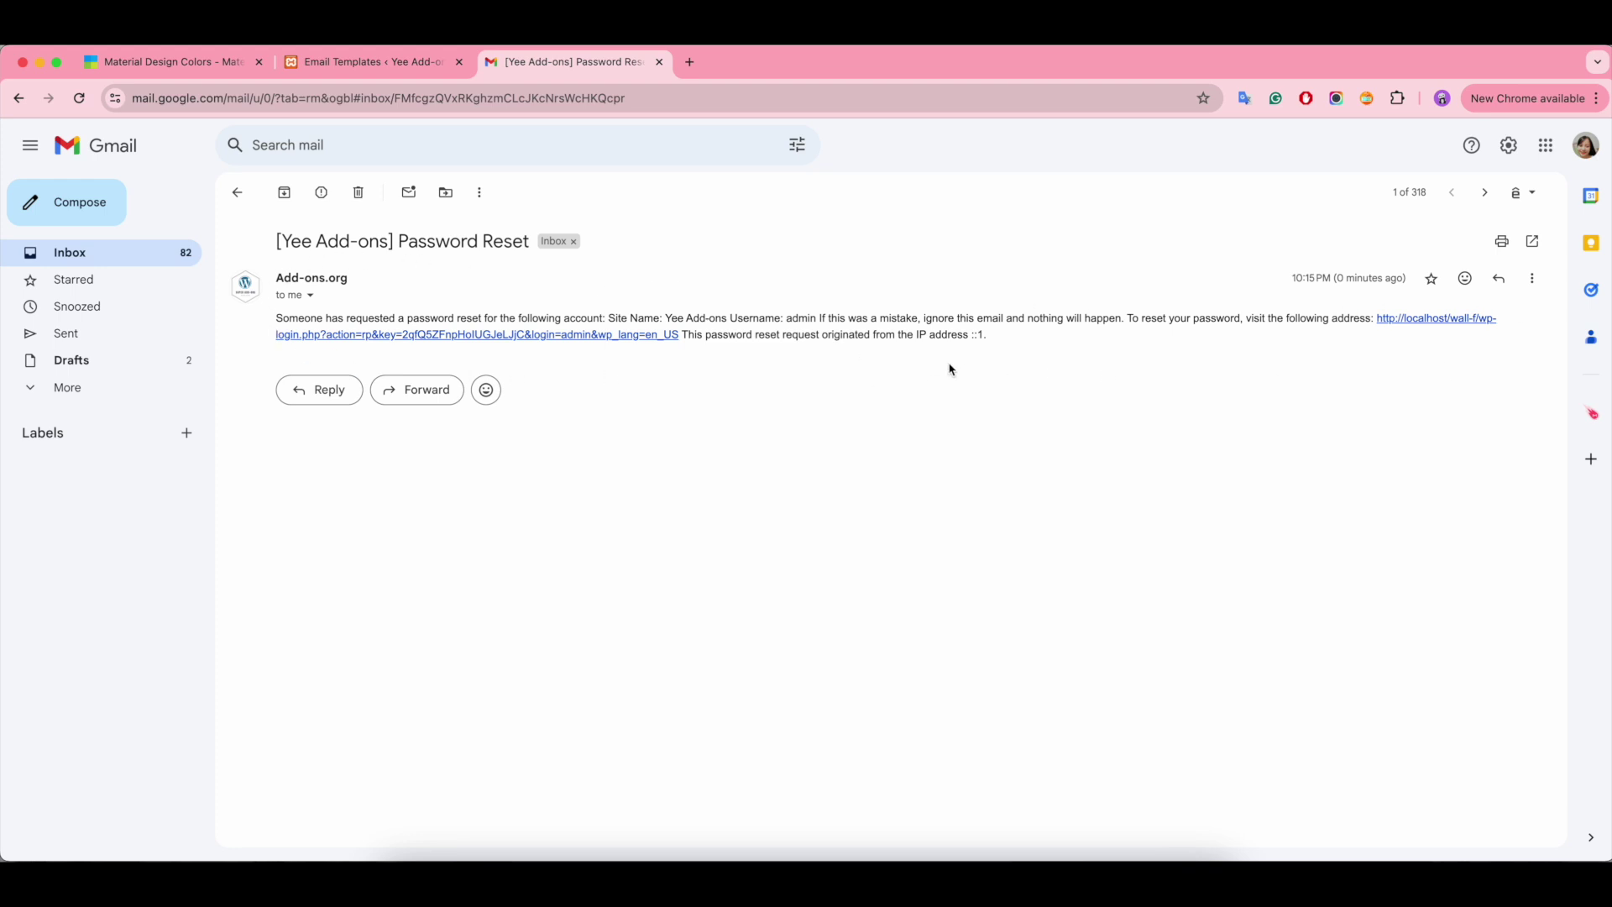
left_click(361, 62)
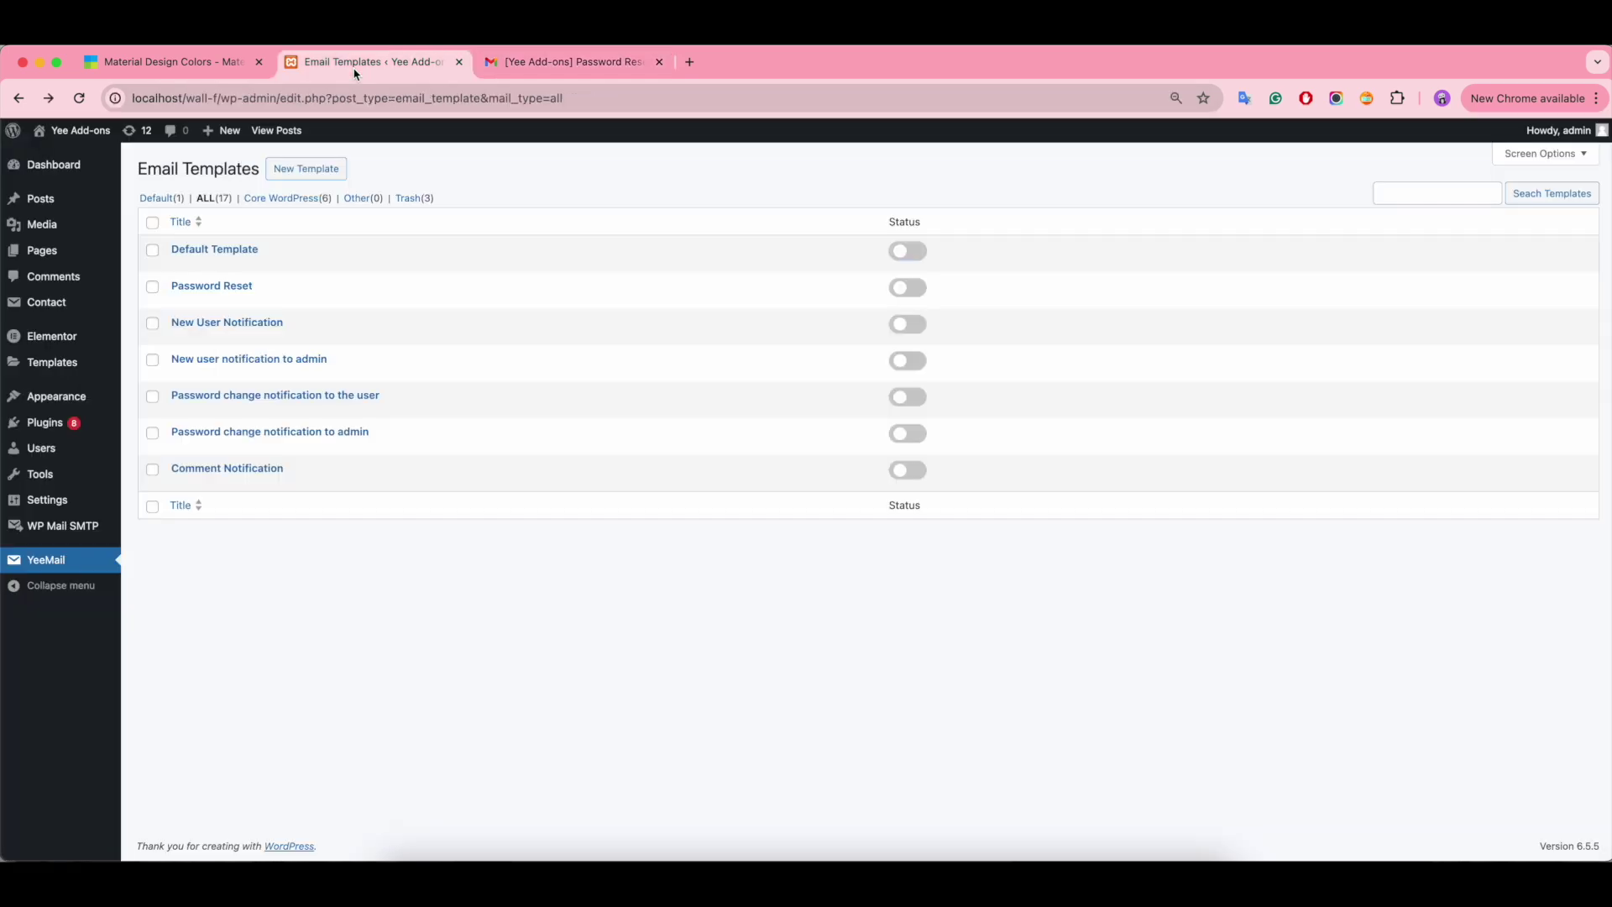
Step: Re-enable the Default Template and request another password reset from the private window
left_click(920, 253)
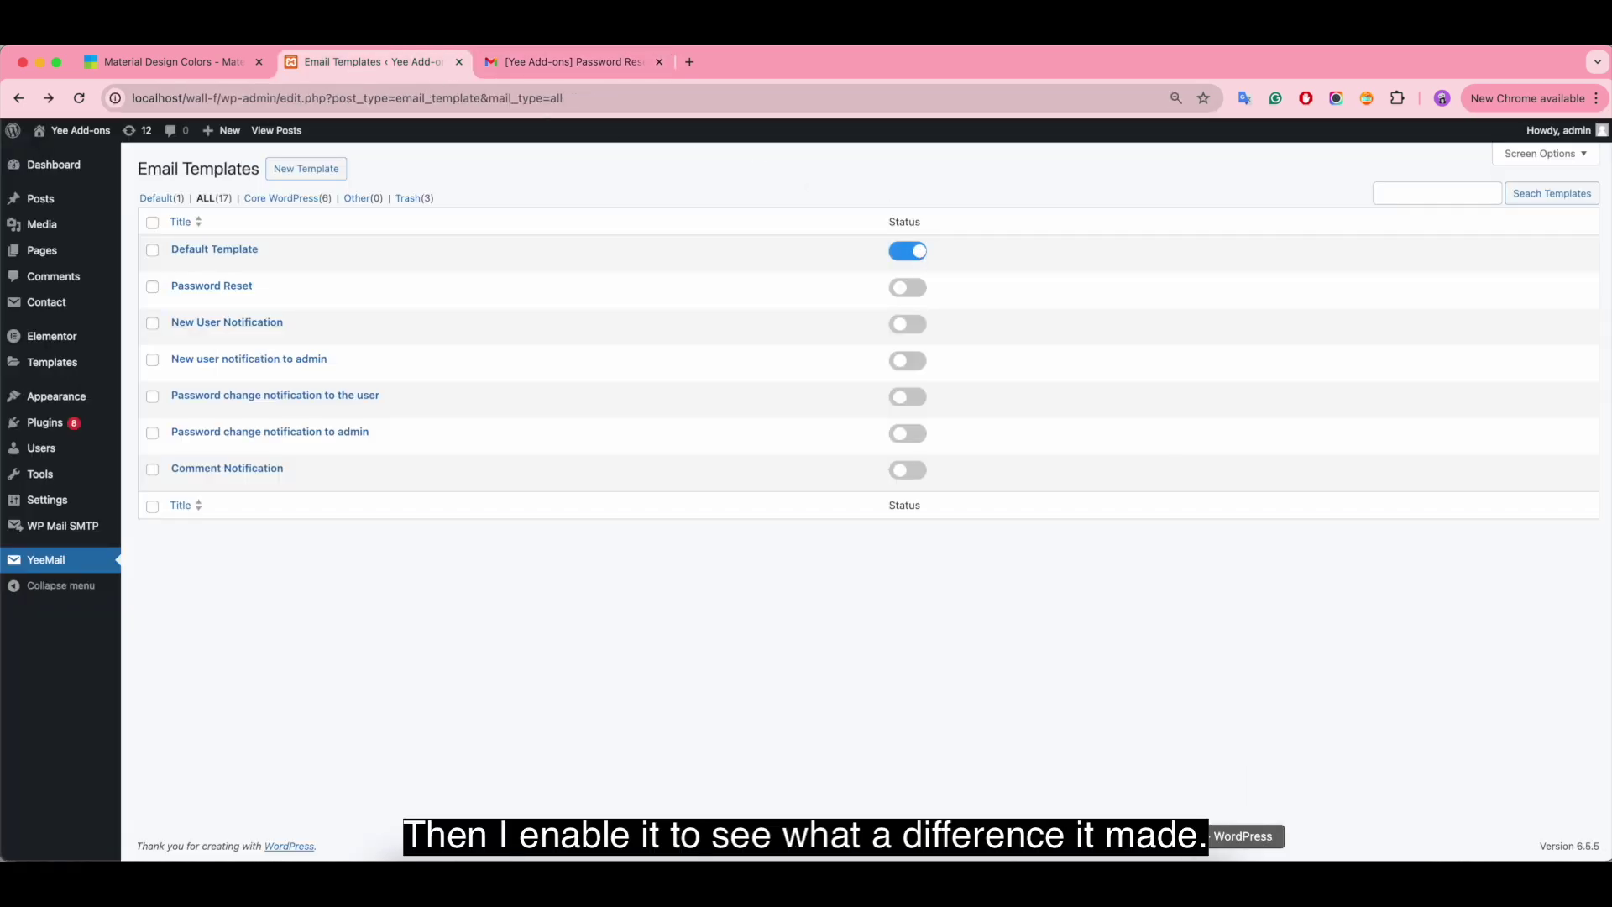
left_click(1246, 836)
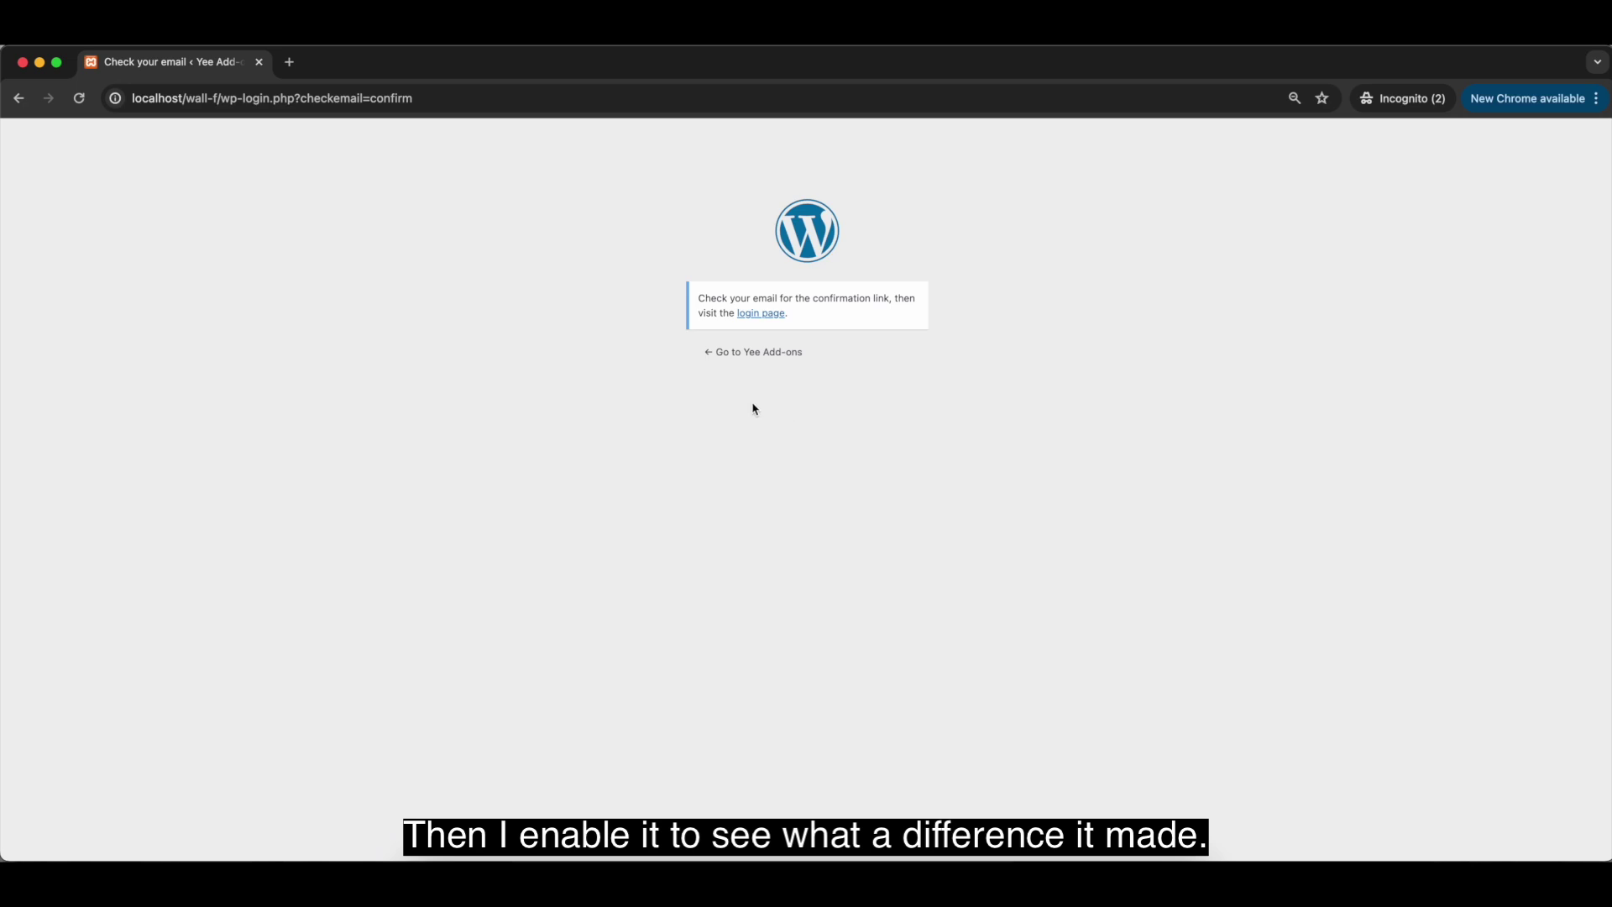
left_click(19, 106)
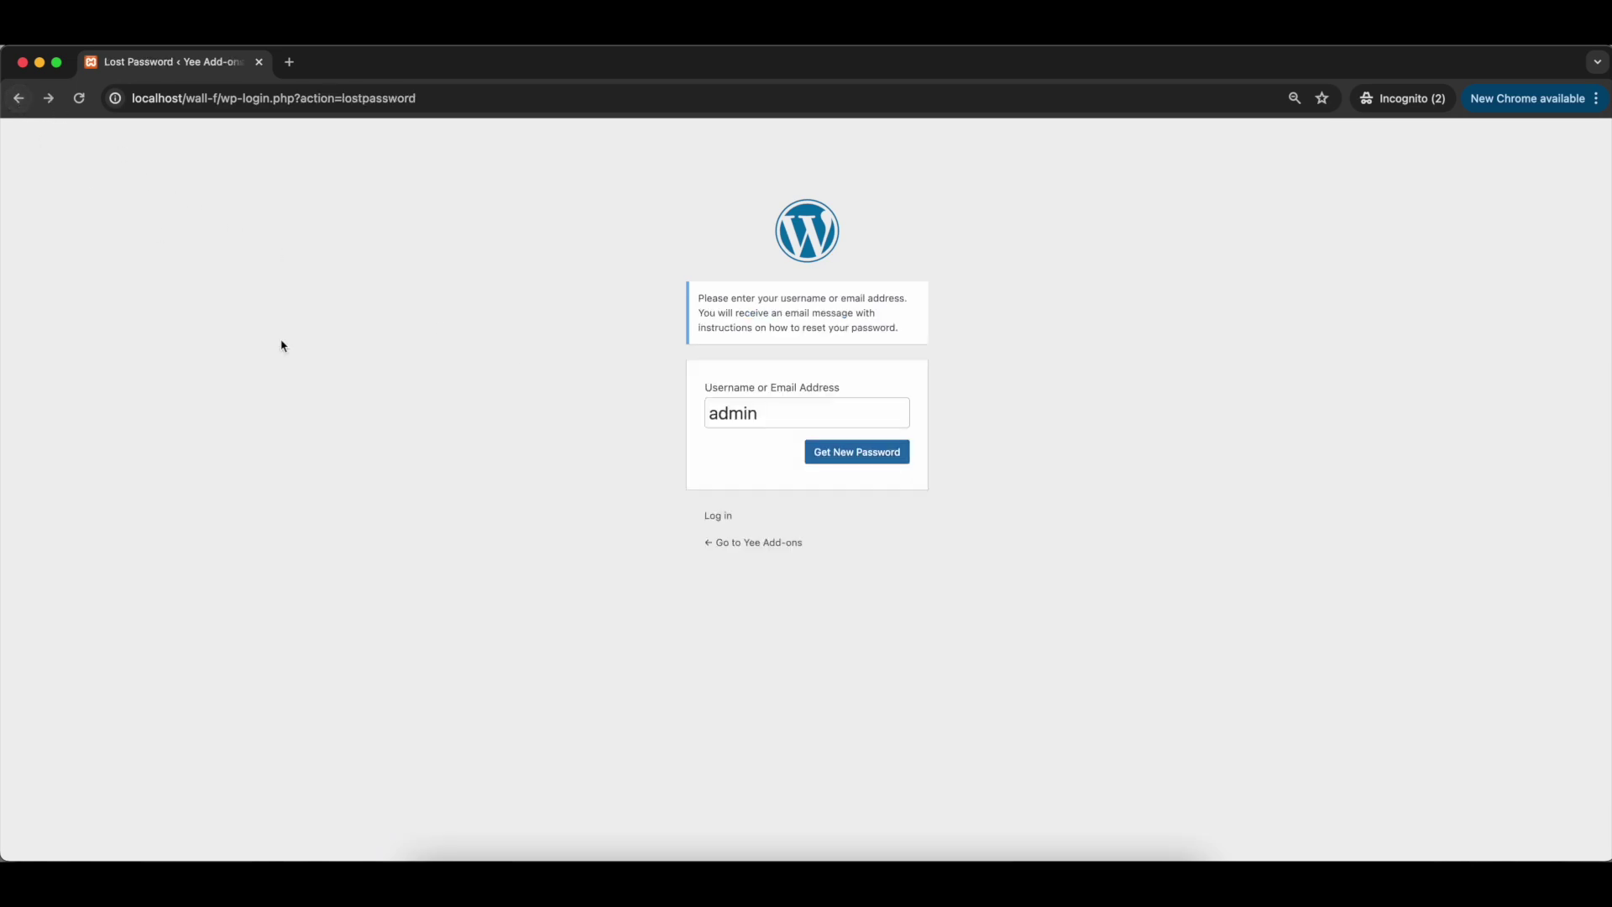
left_click(868, 460)
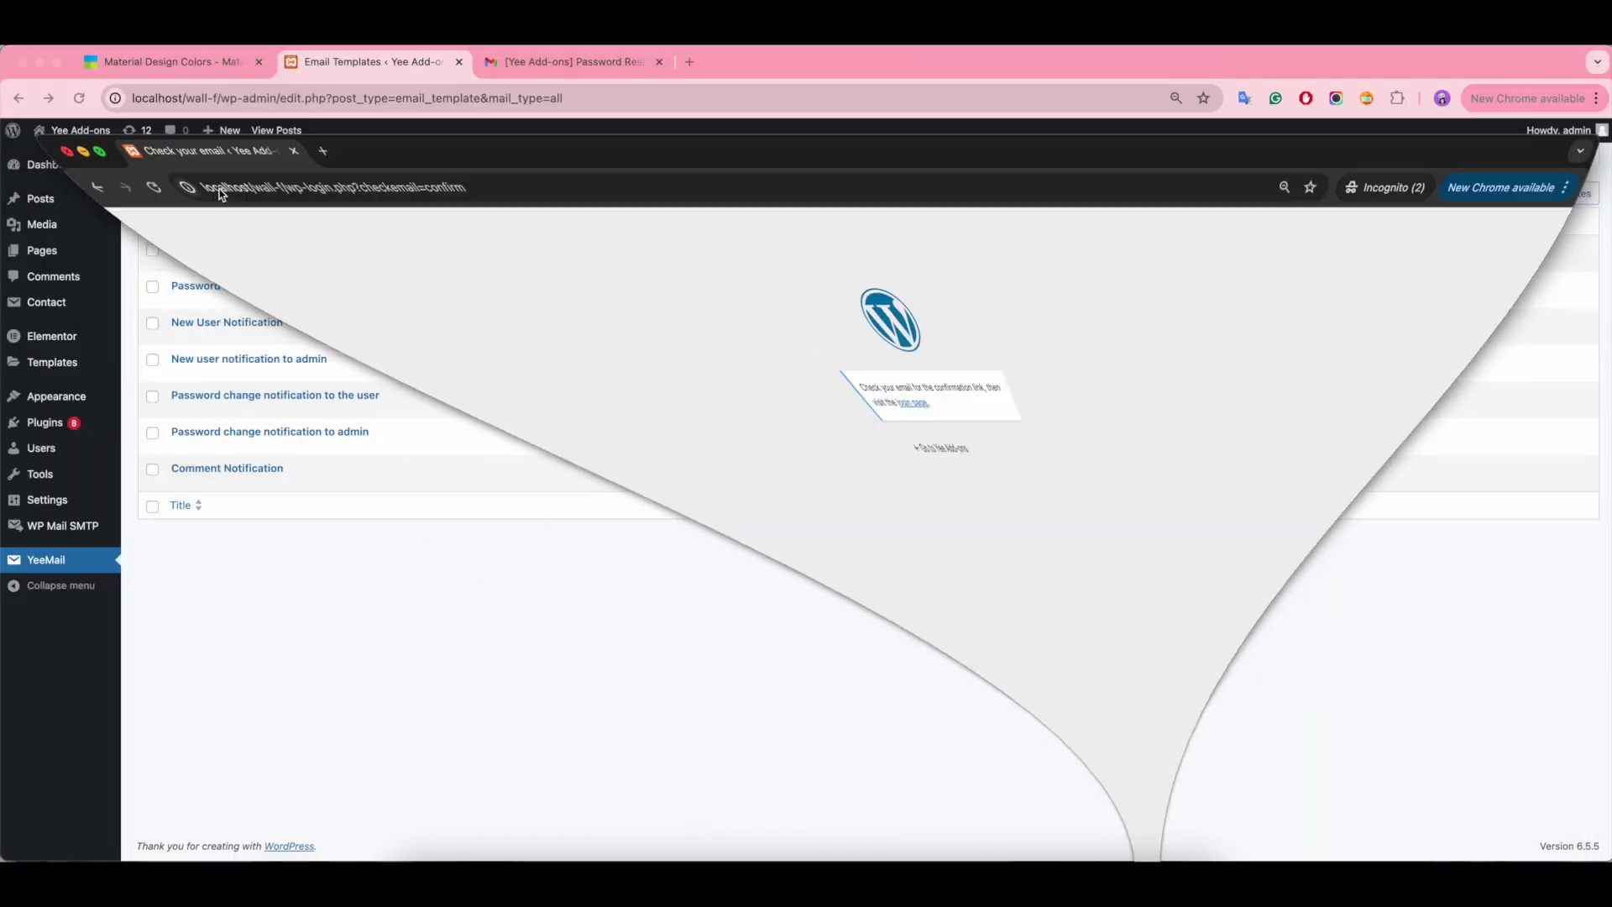
left_click(561, 63)
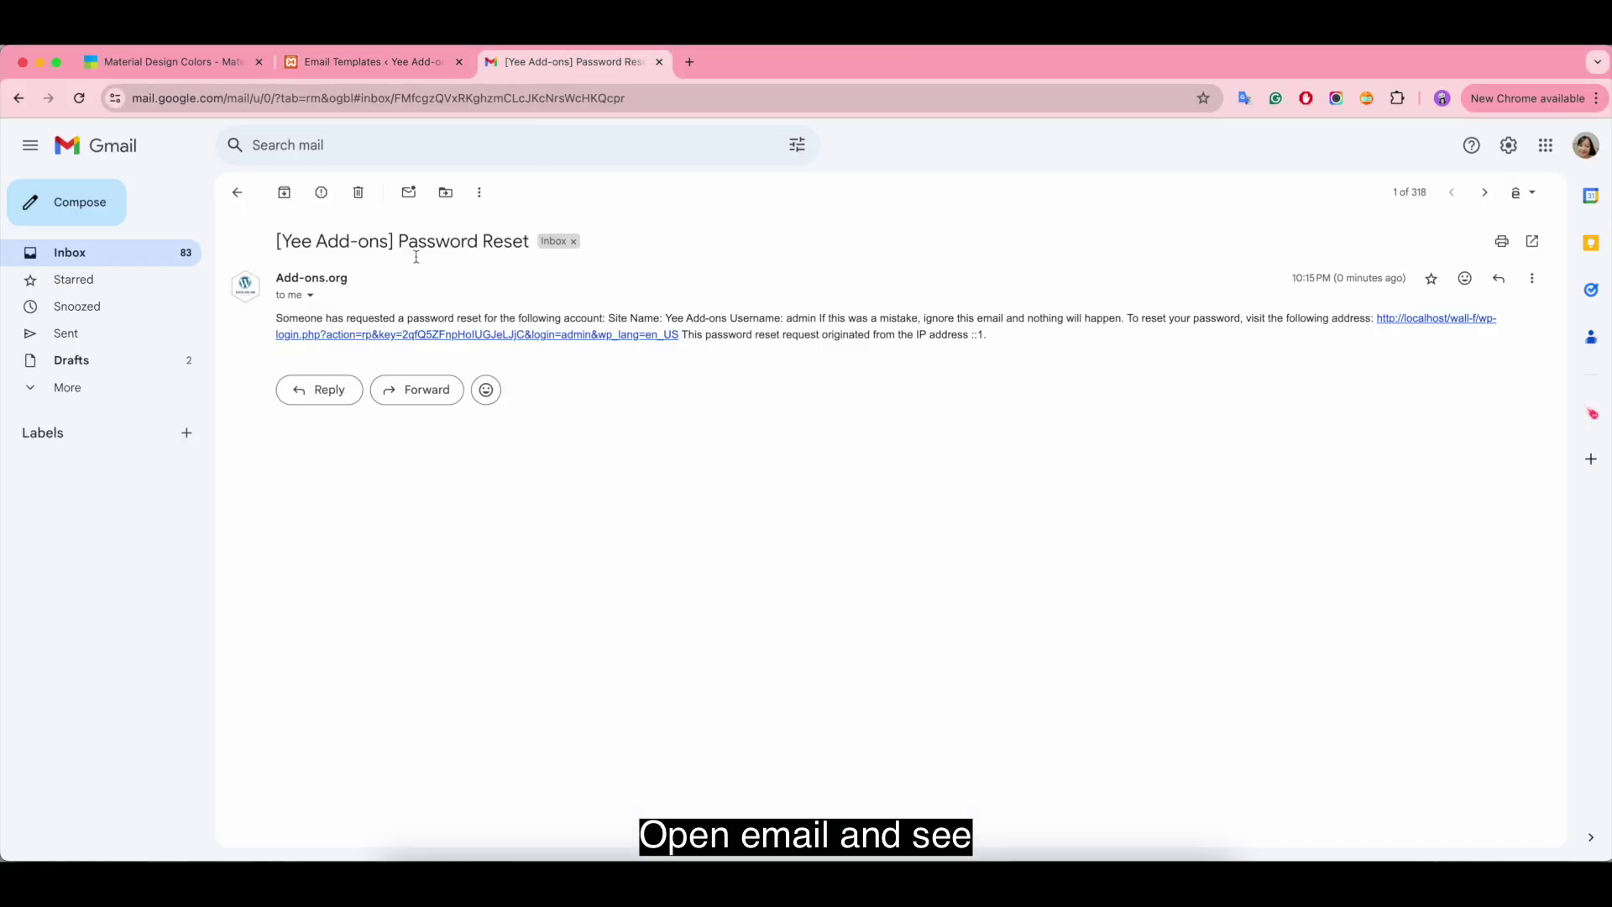
Step: Open the newest Password Reset email, test its reset link, and return to Email Templates
left_click(237, 193)
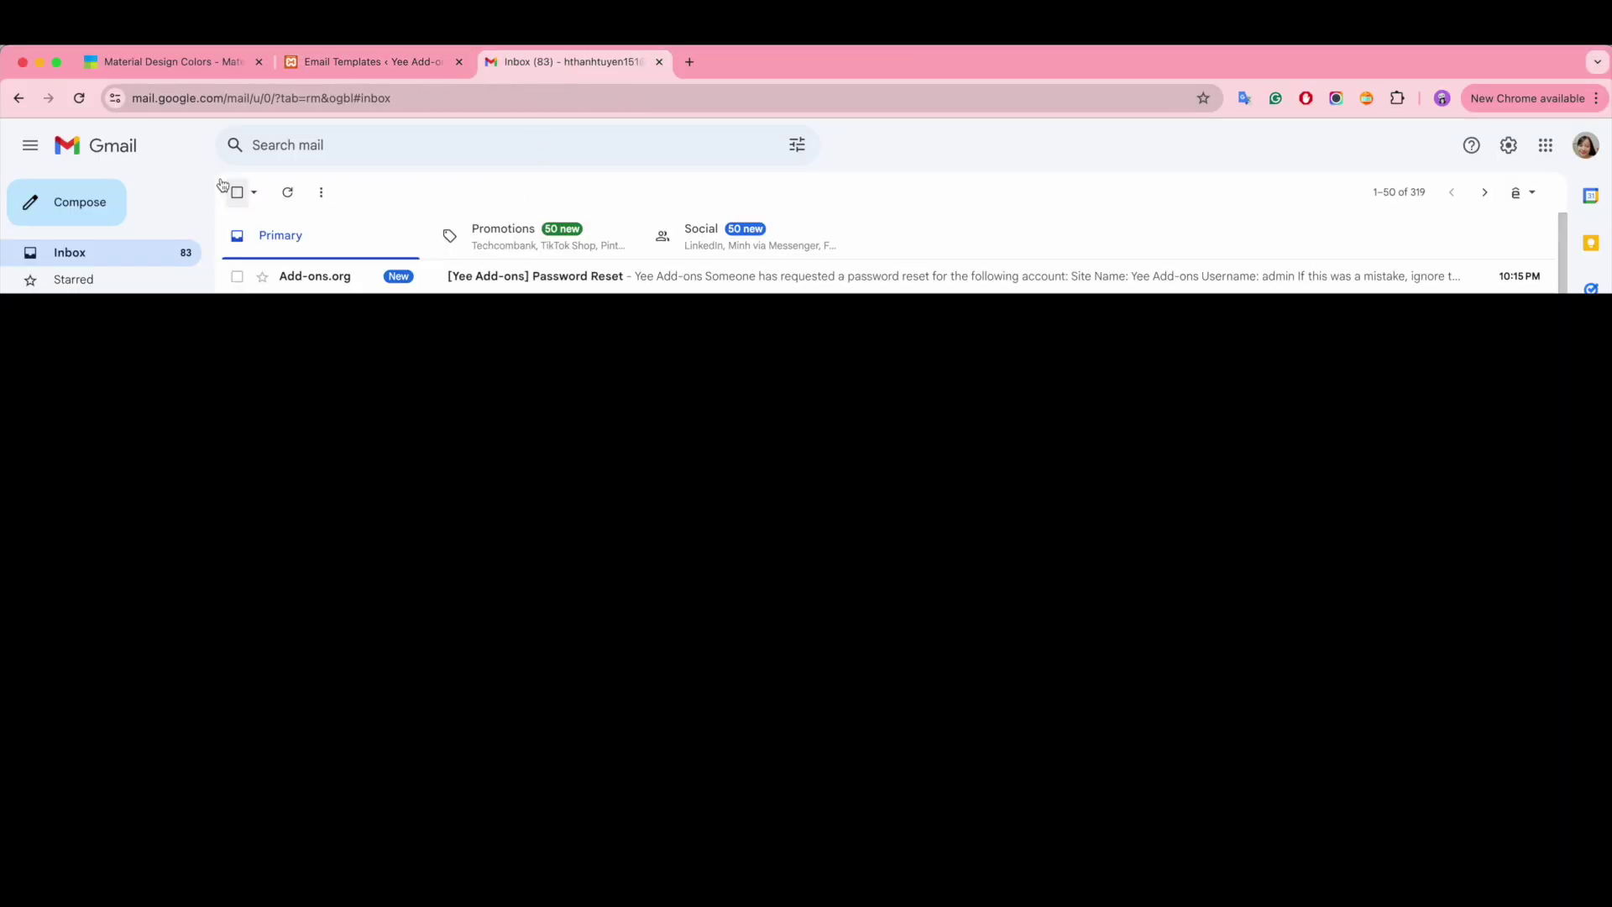
left_click(674, 283)
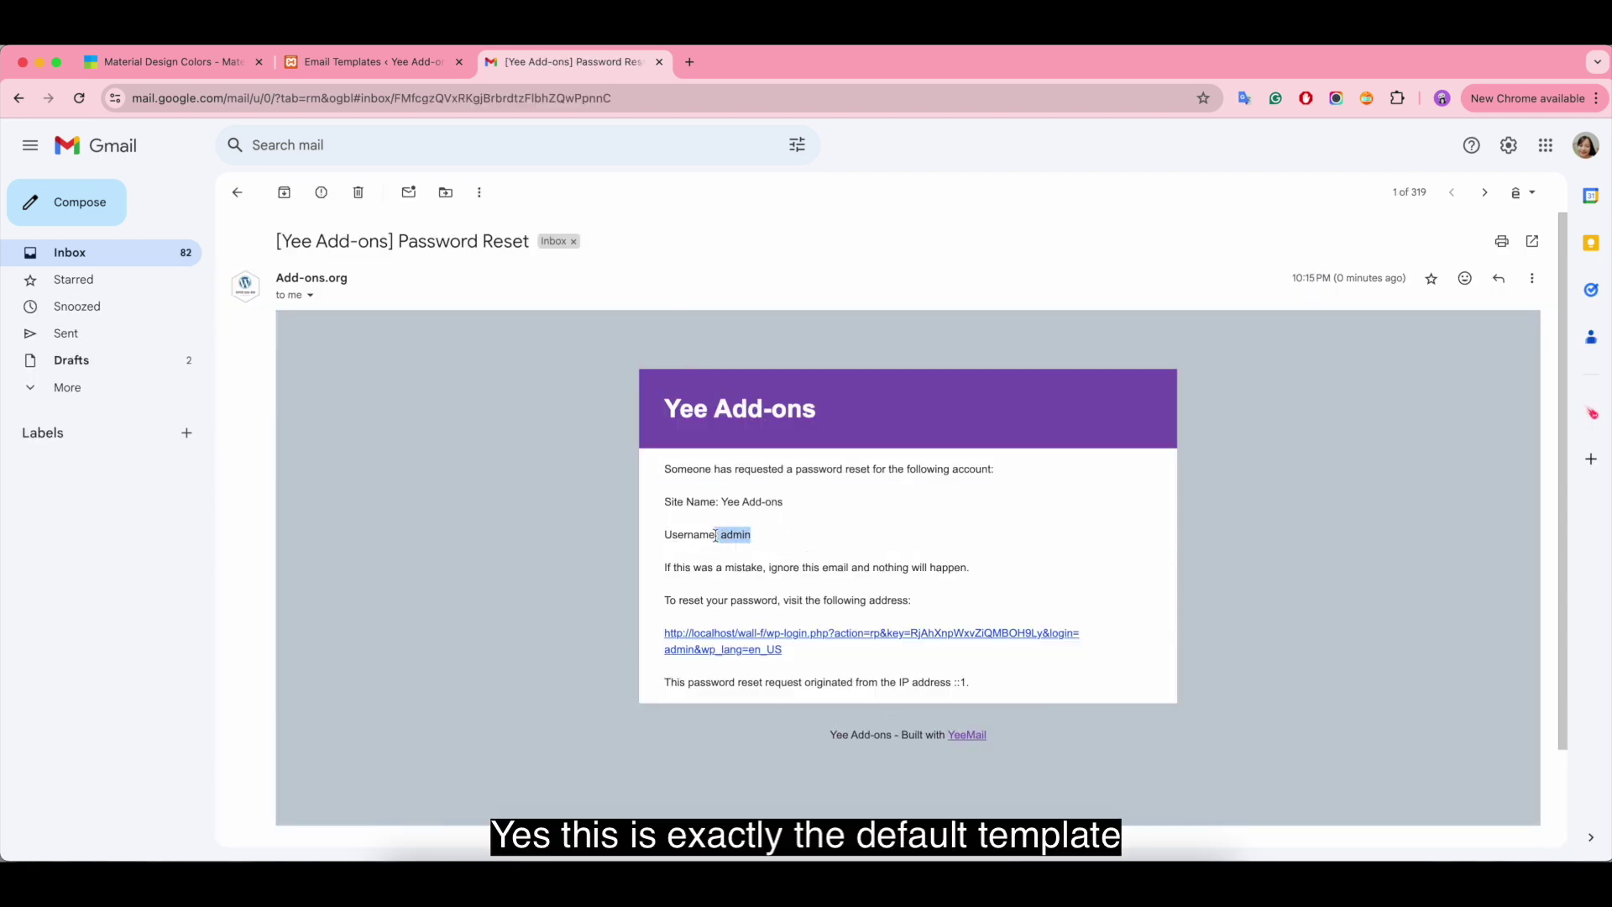
left_click(764, 644)
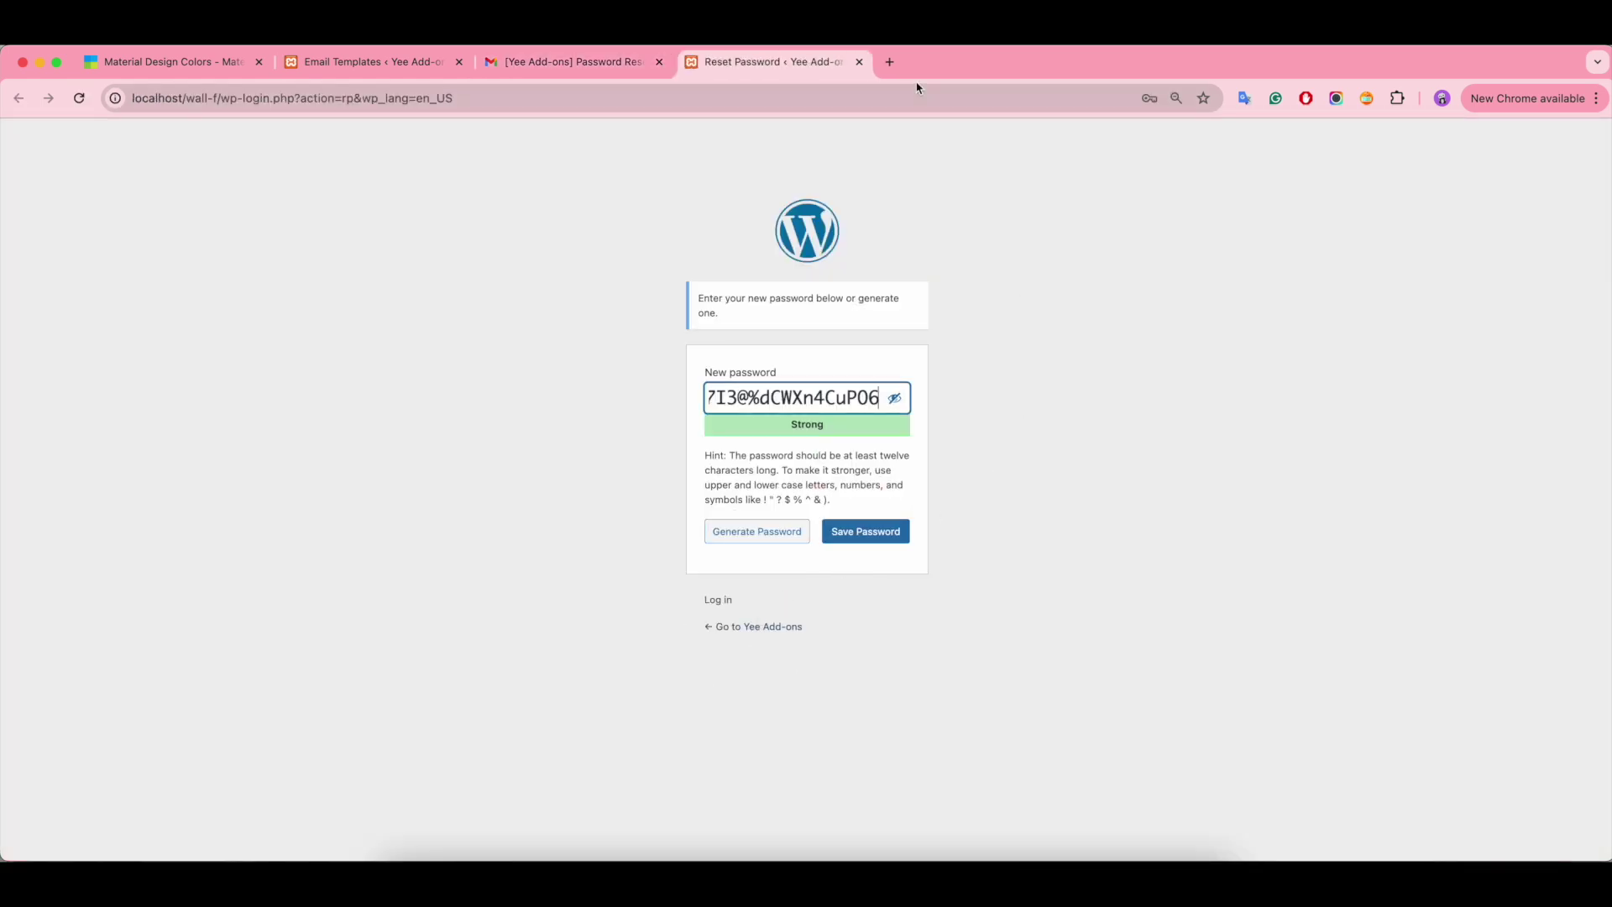
left_click(858, 62)
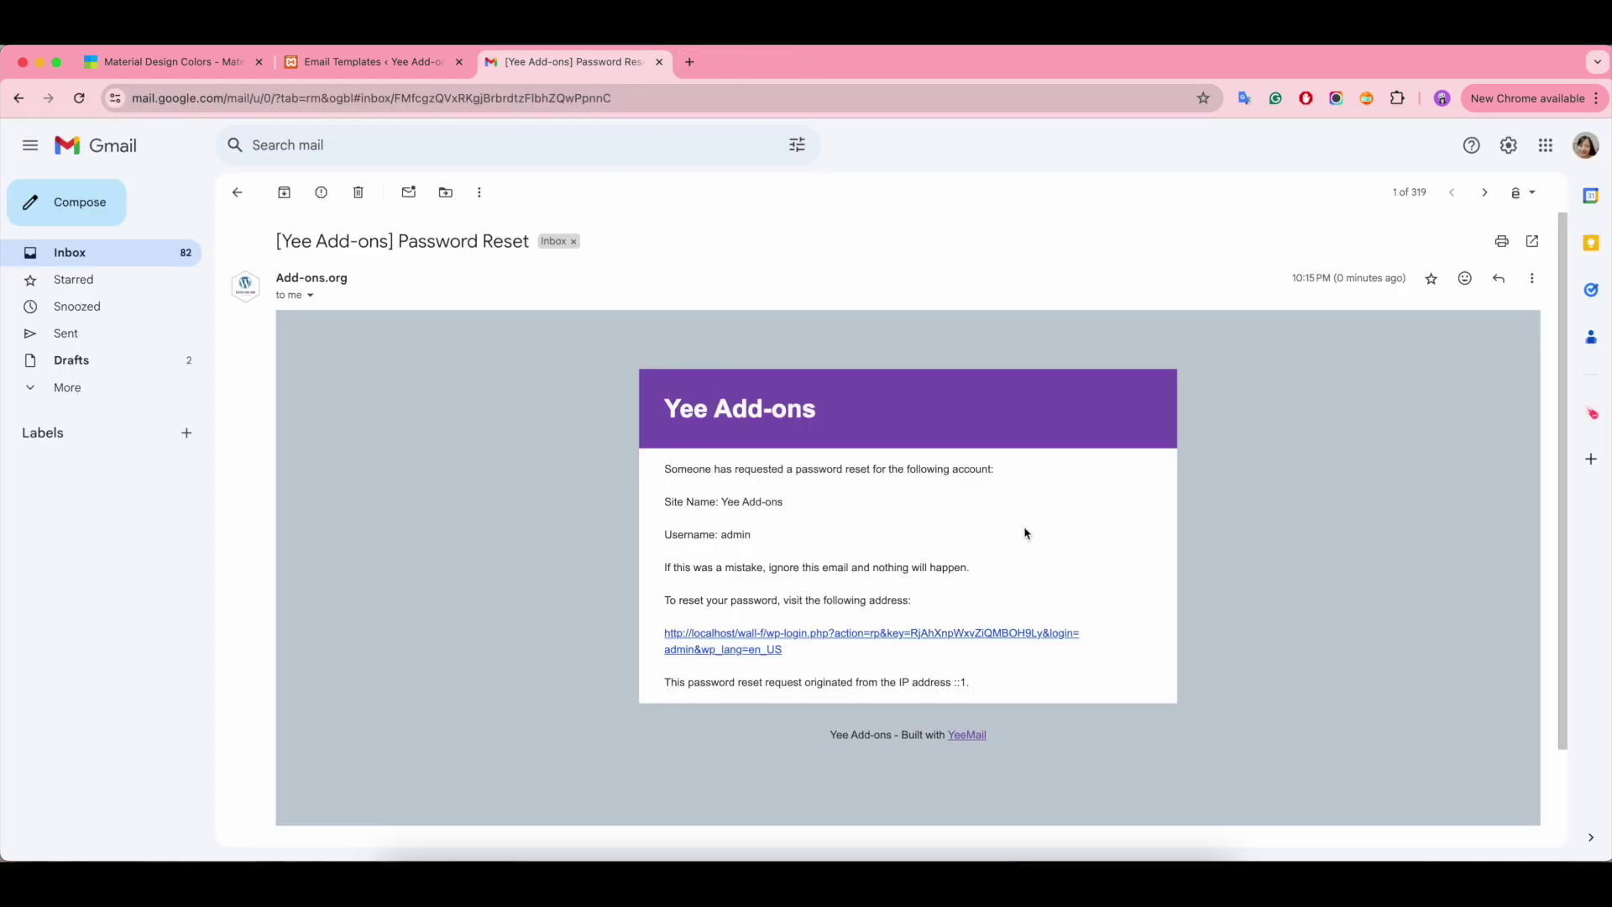
left_click(375, 63)
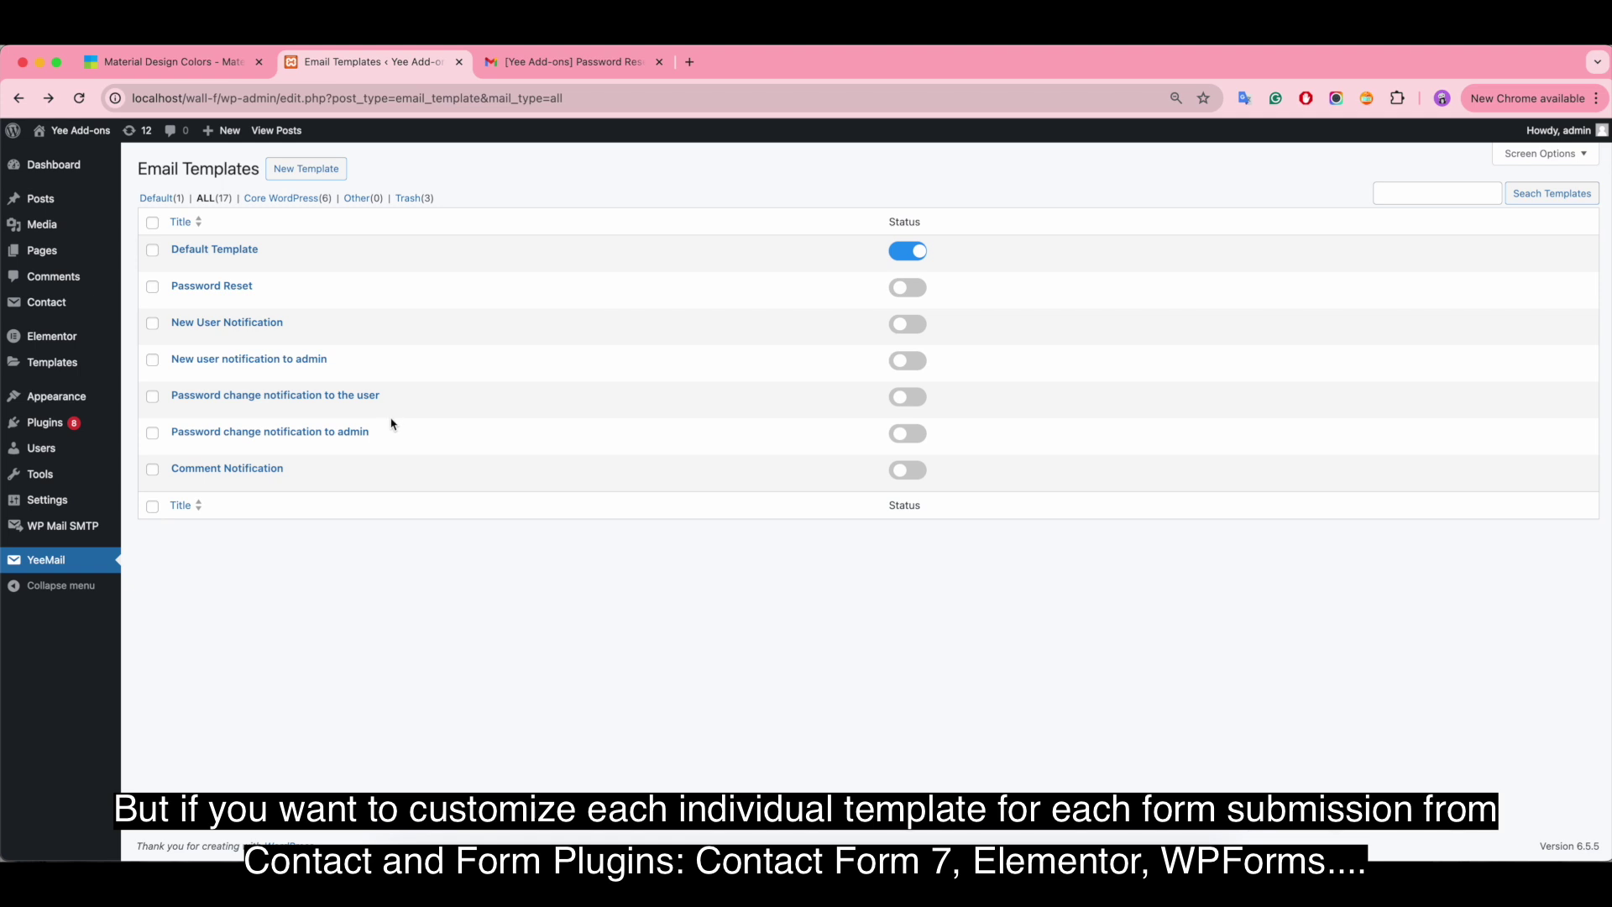
Step: Open the Password Reset template, inspect its body text and column blocks, and show the Templates gallery
left_click(214, 287)
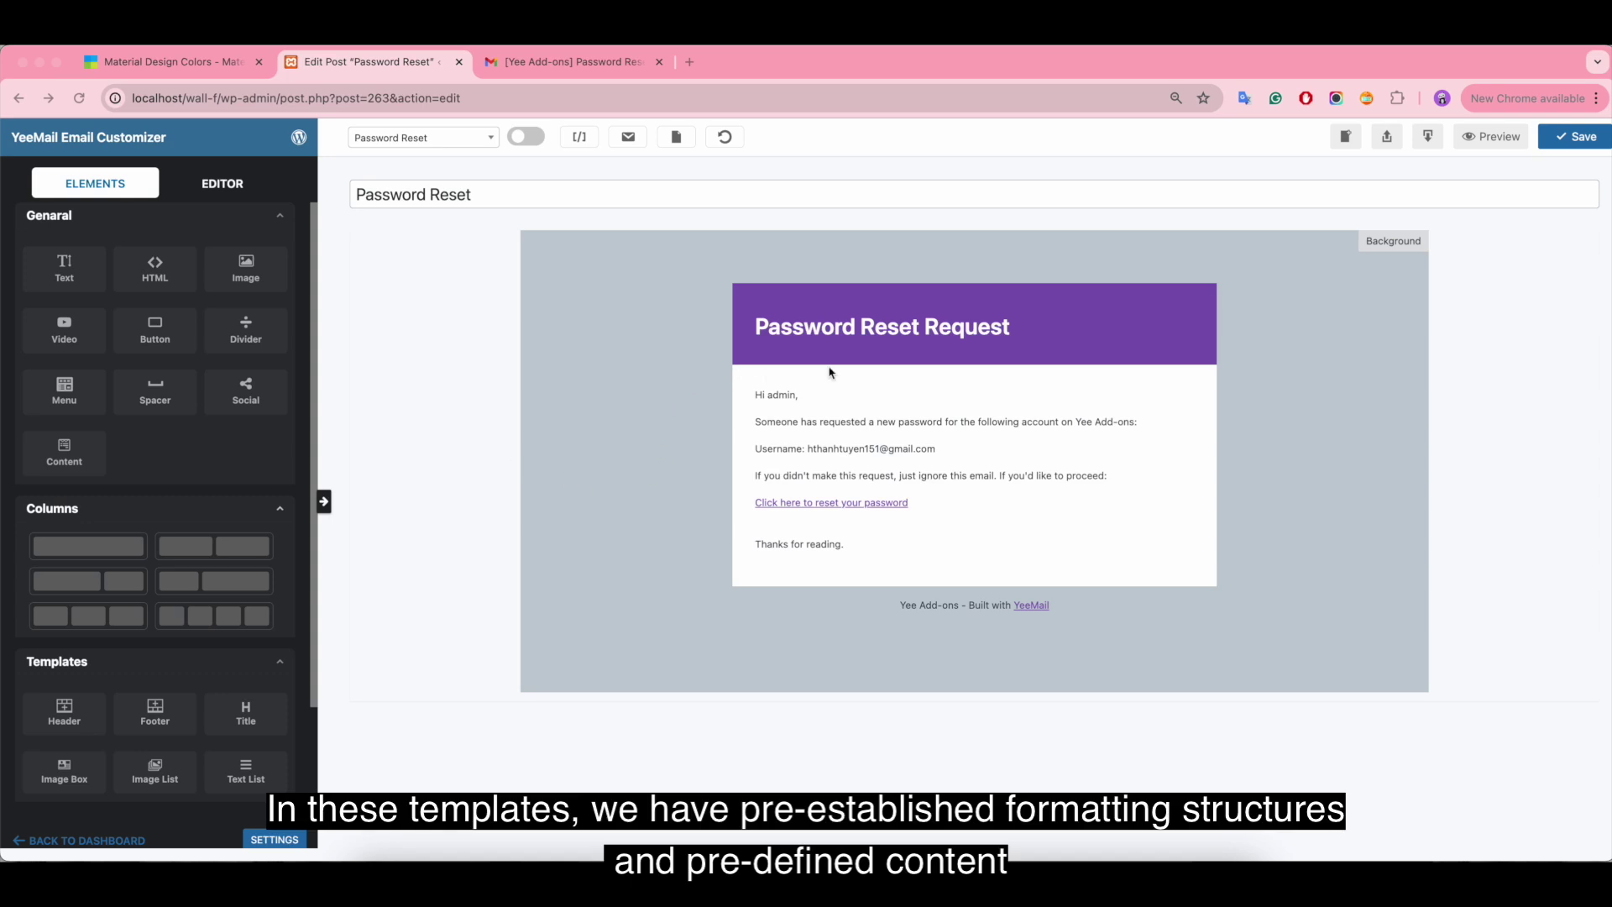
left_click(1010, 470)
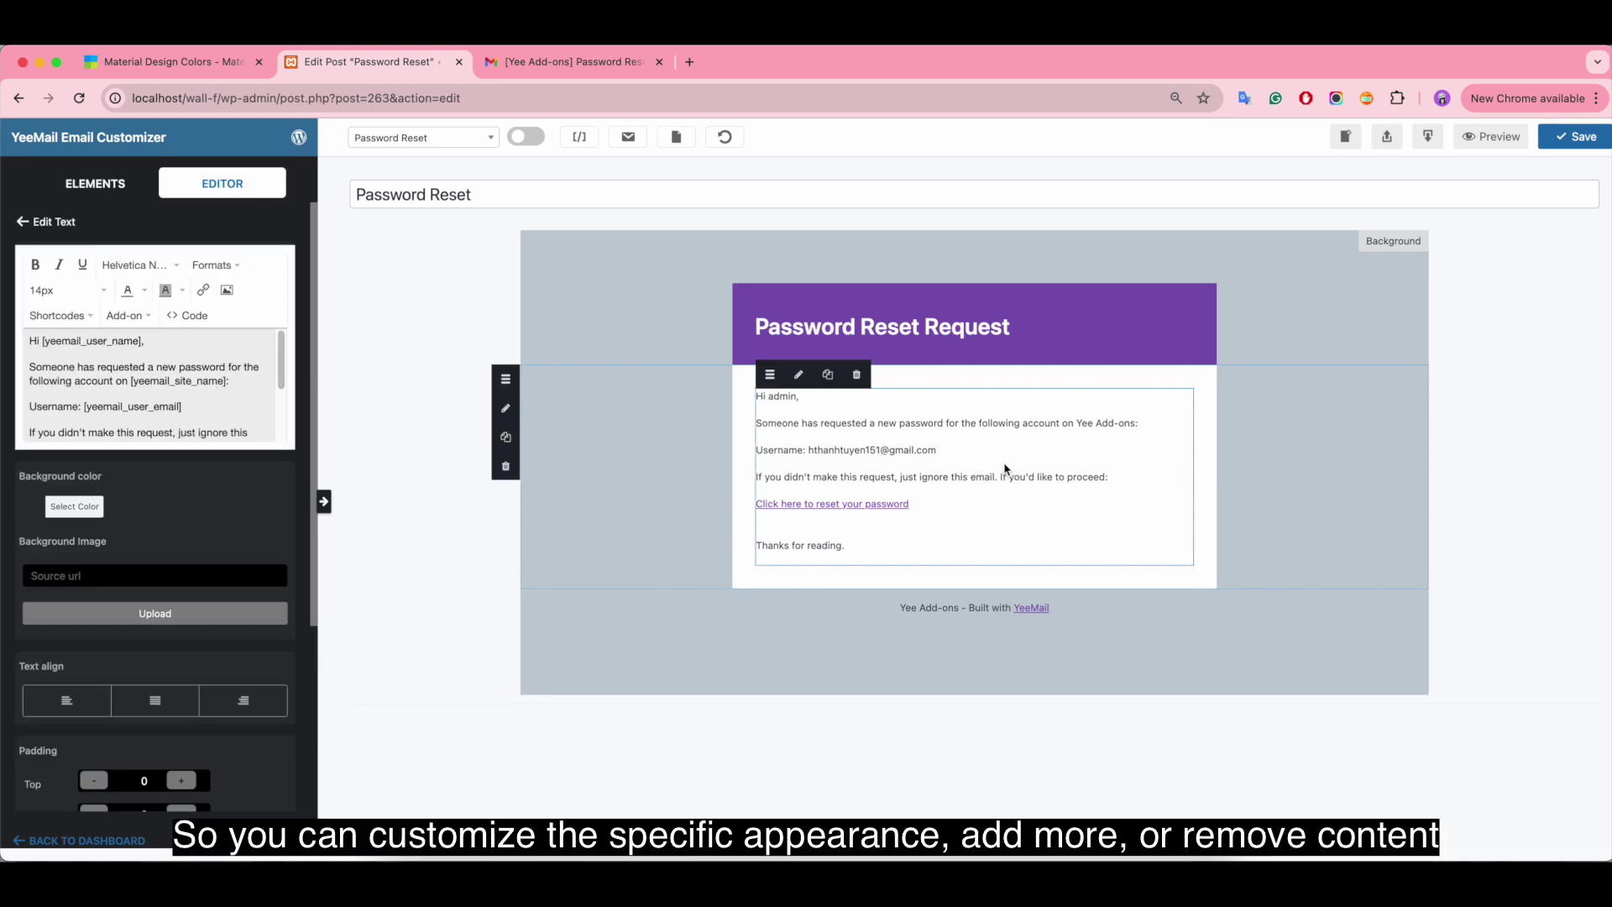
left_click(858, 580)
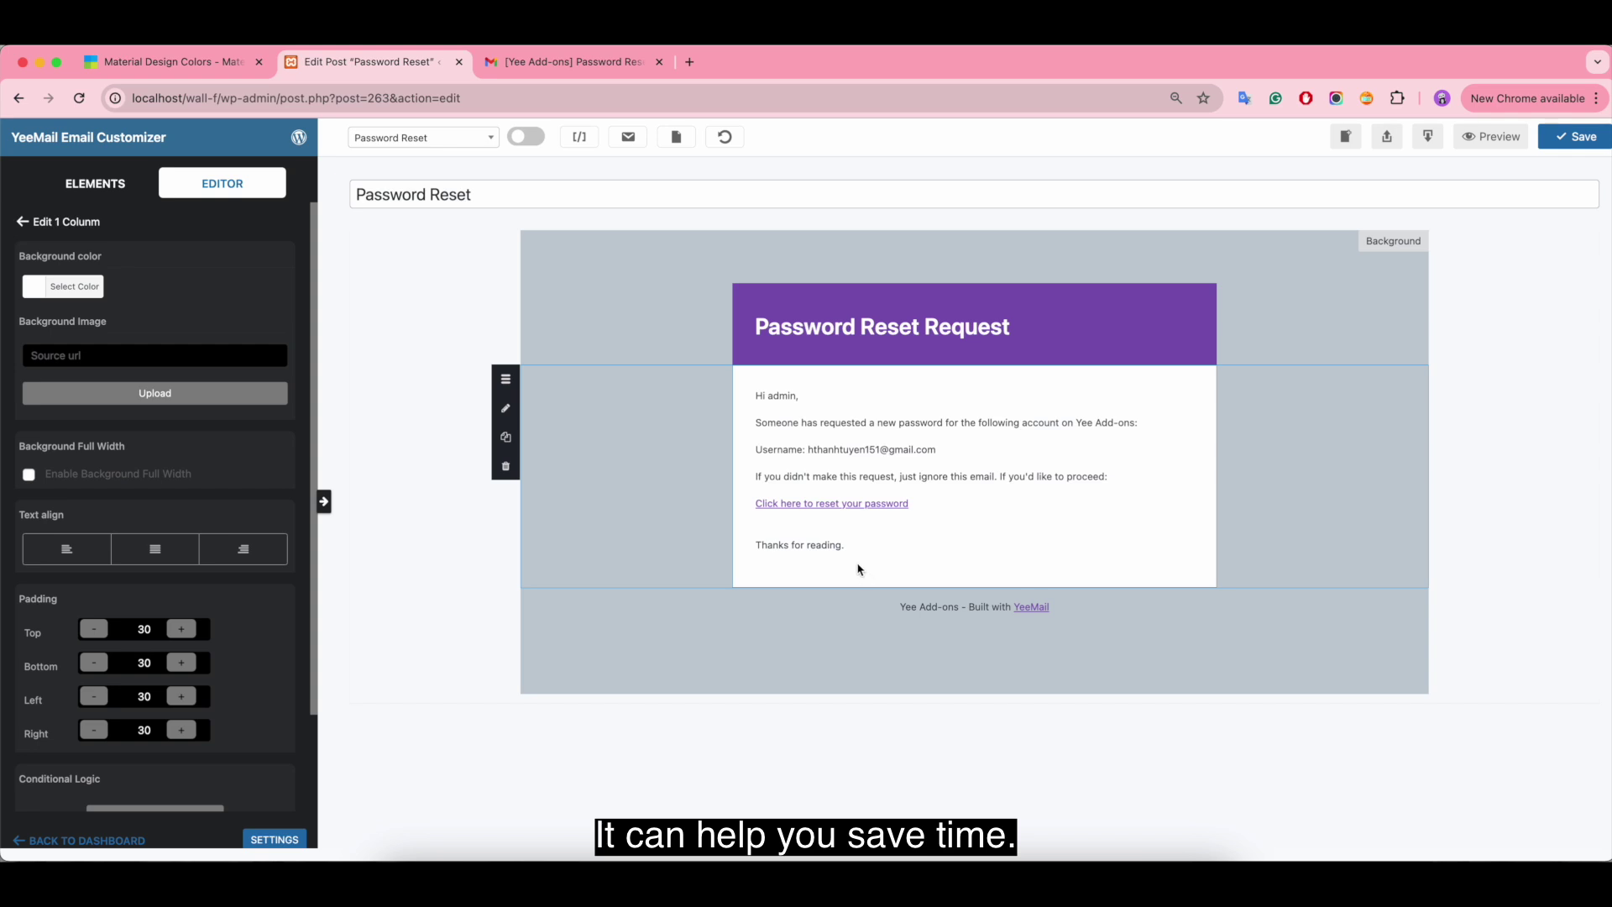
left_click(845, 447)
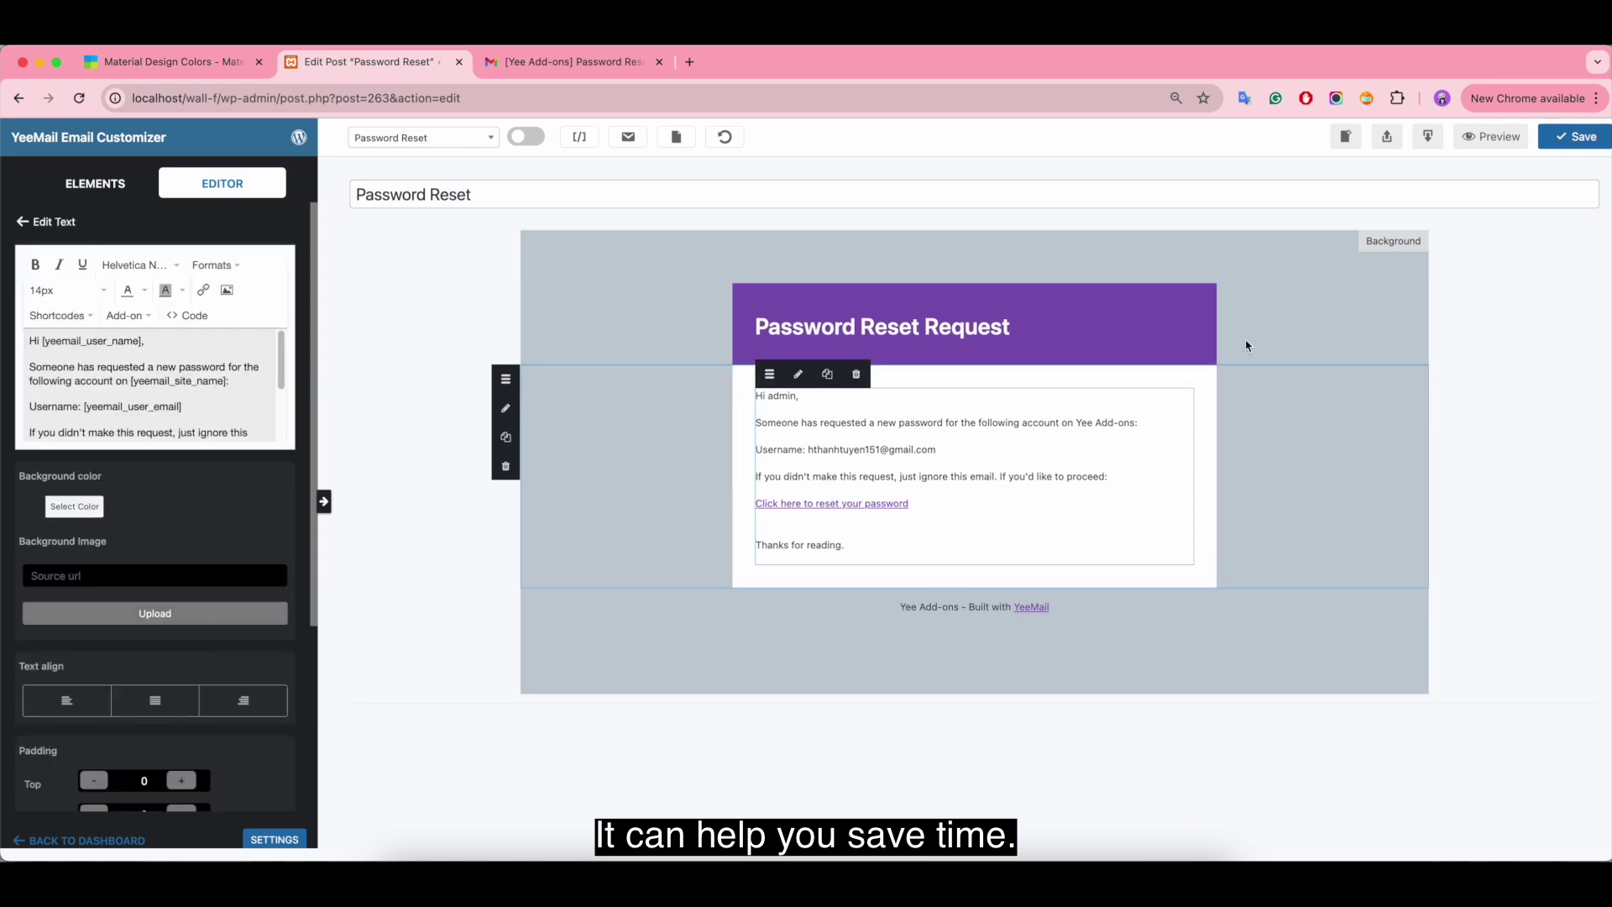
left_click(1346, 138)
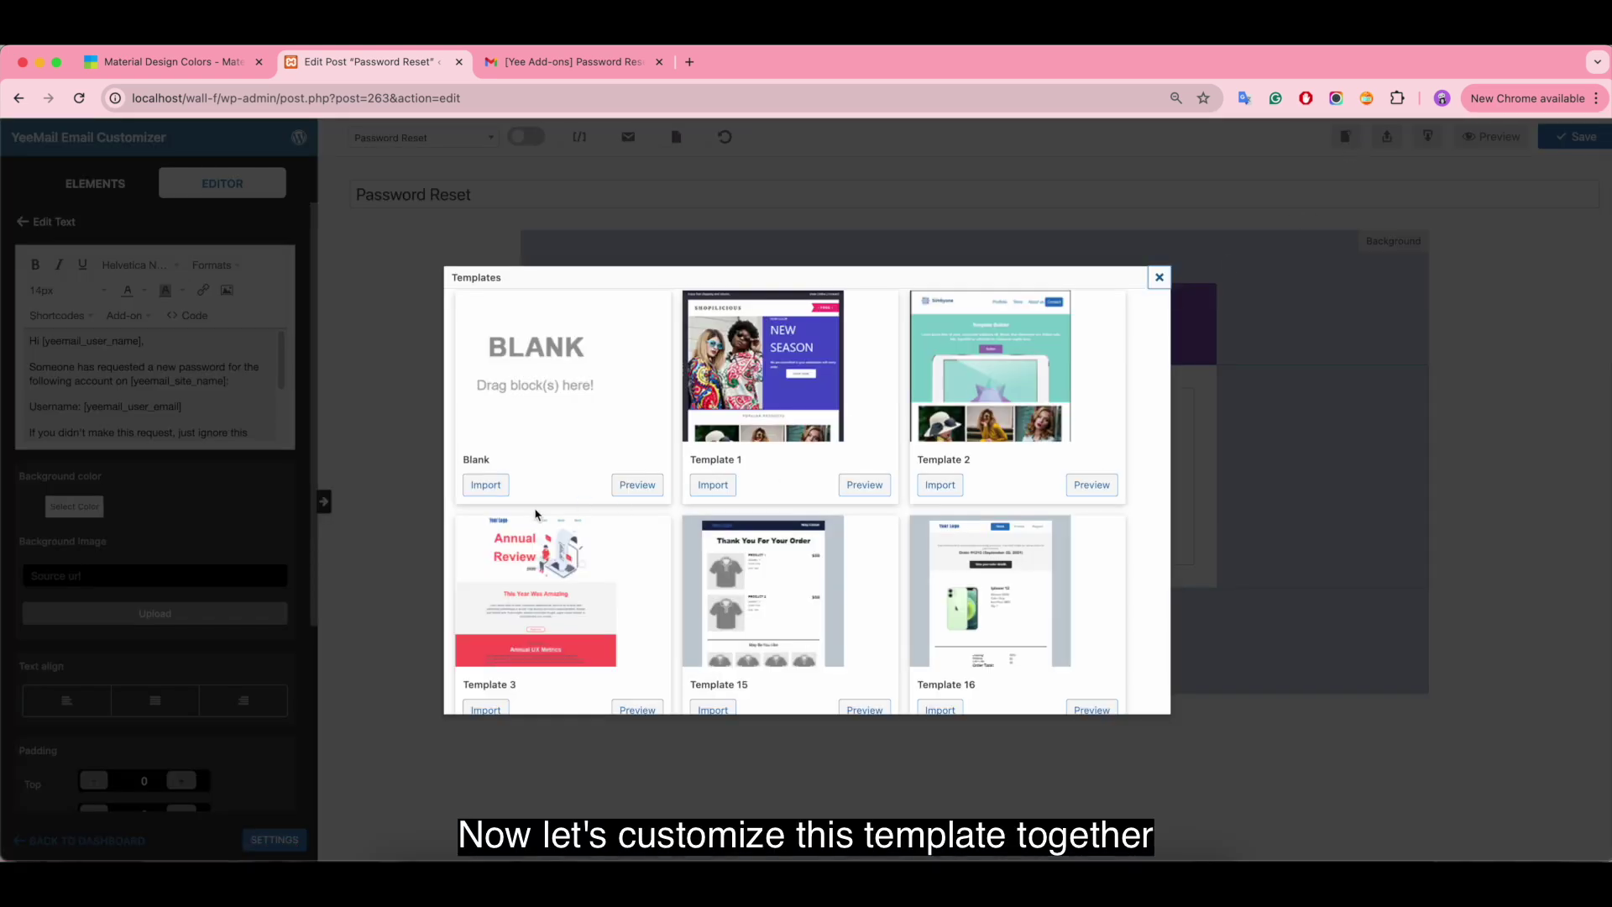
Step: Import the Blank template and set the background's top and bottom padding to 0
left_click(492, 487)
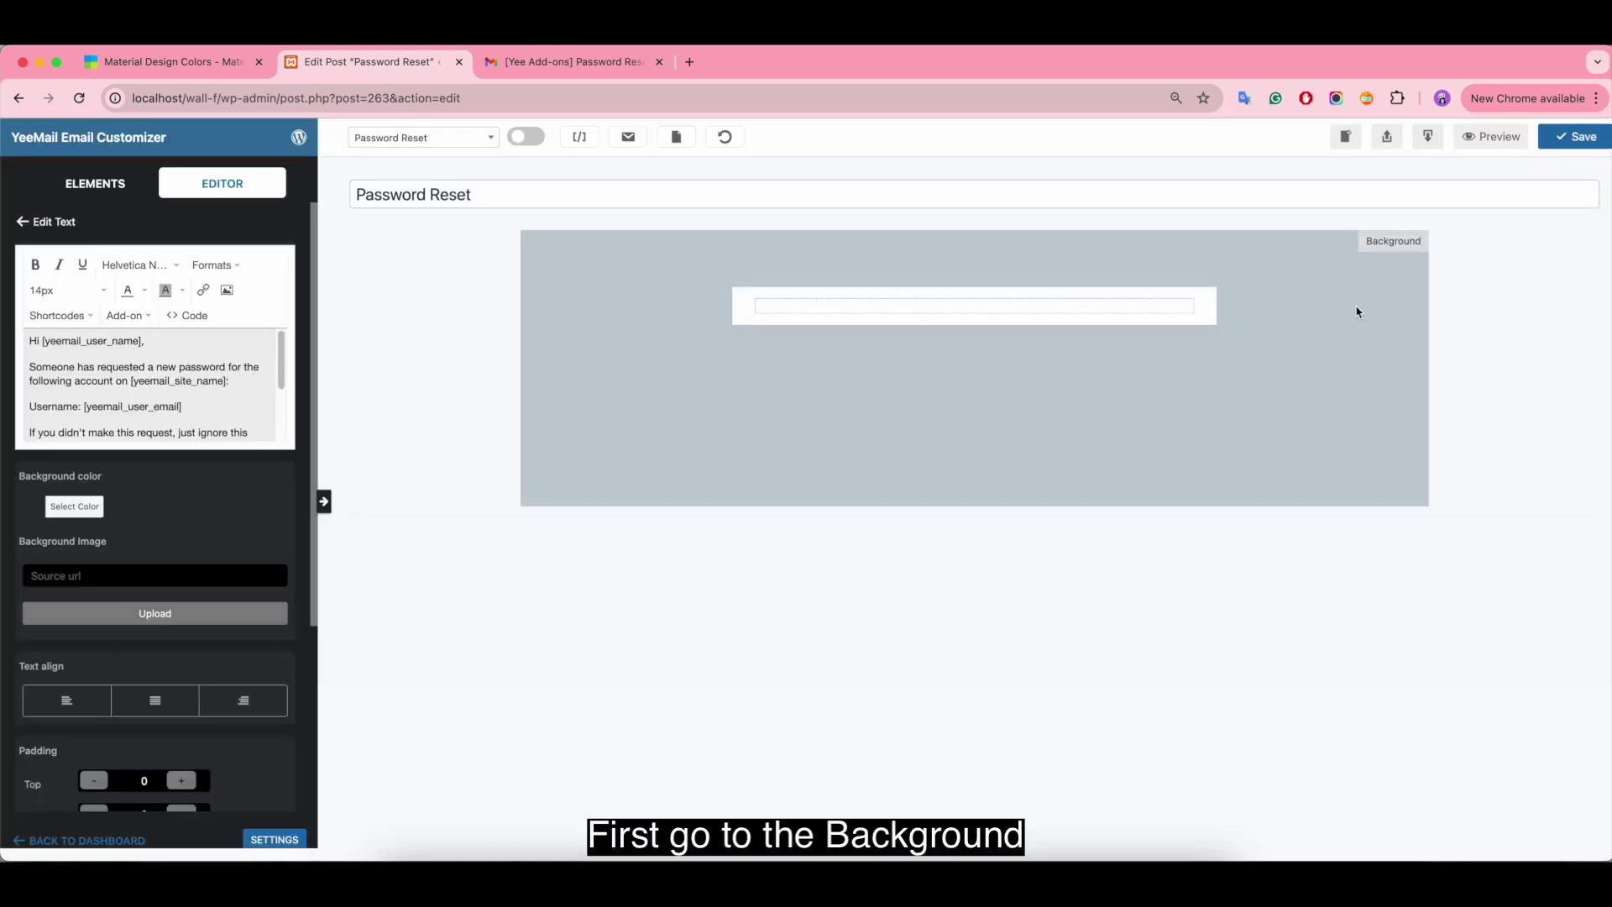
left_click(1389, 248)
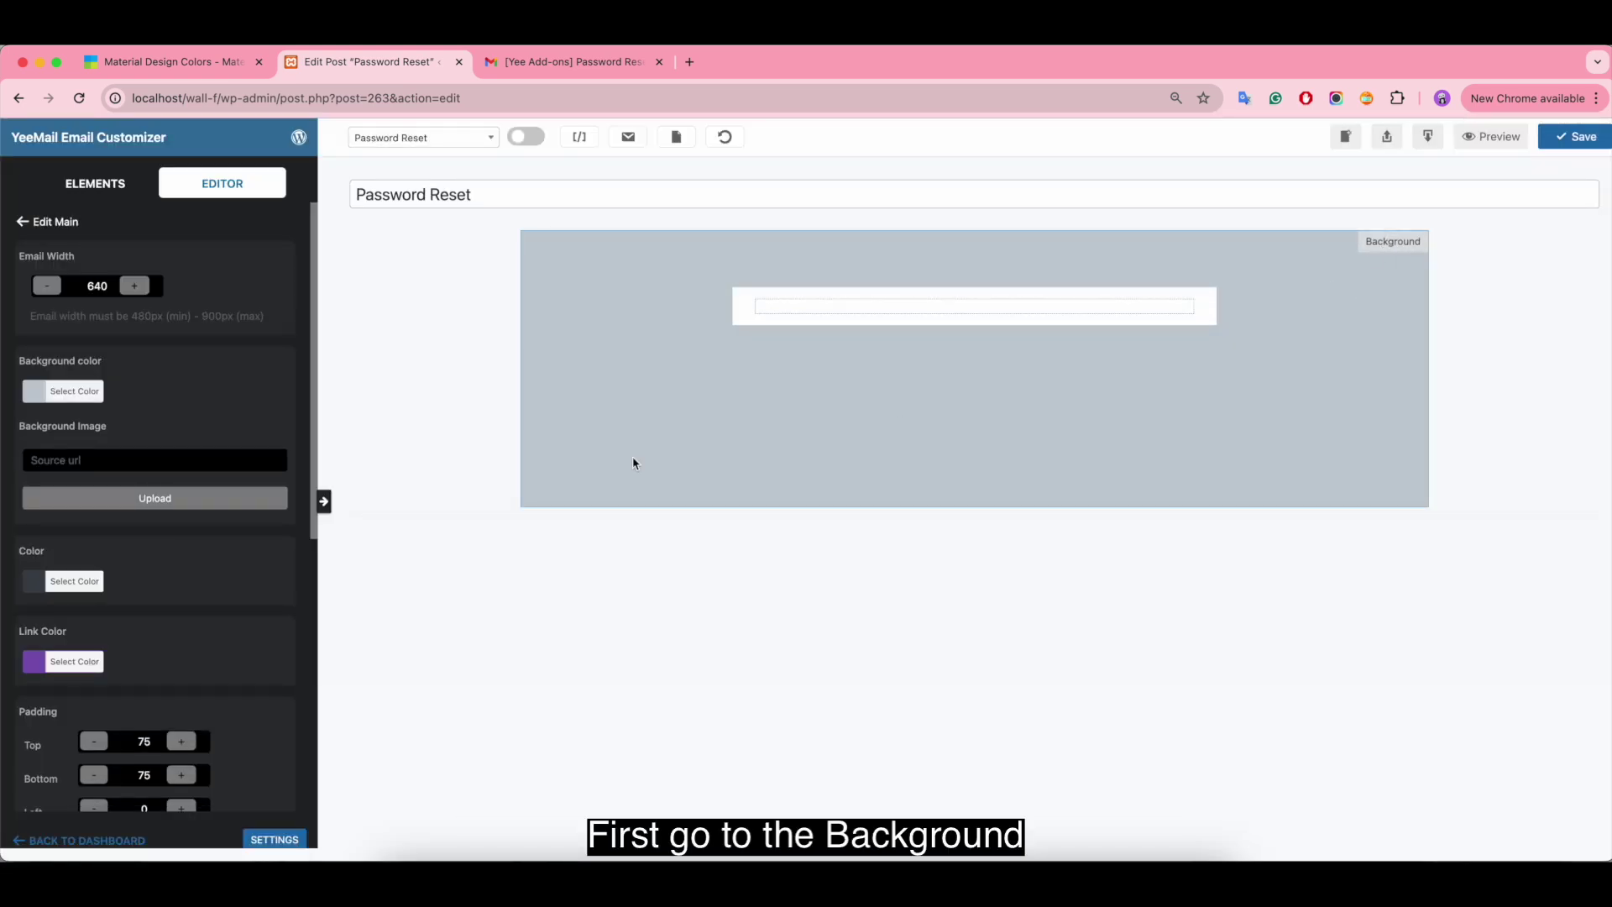
double_click(144, 741)
key("BackSpace")
type("0")
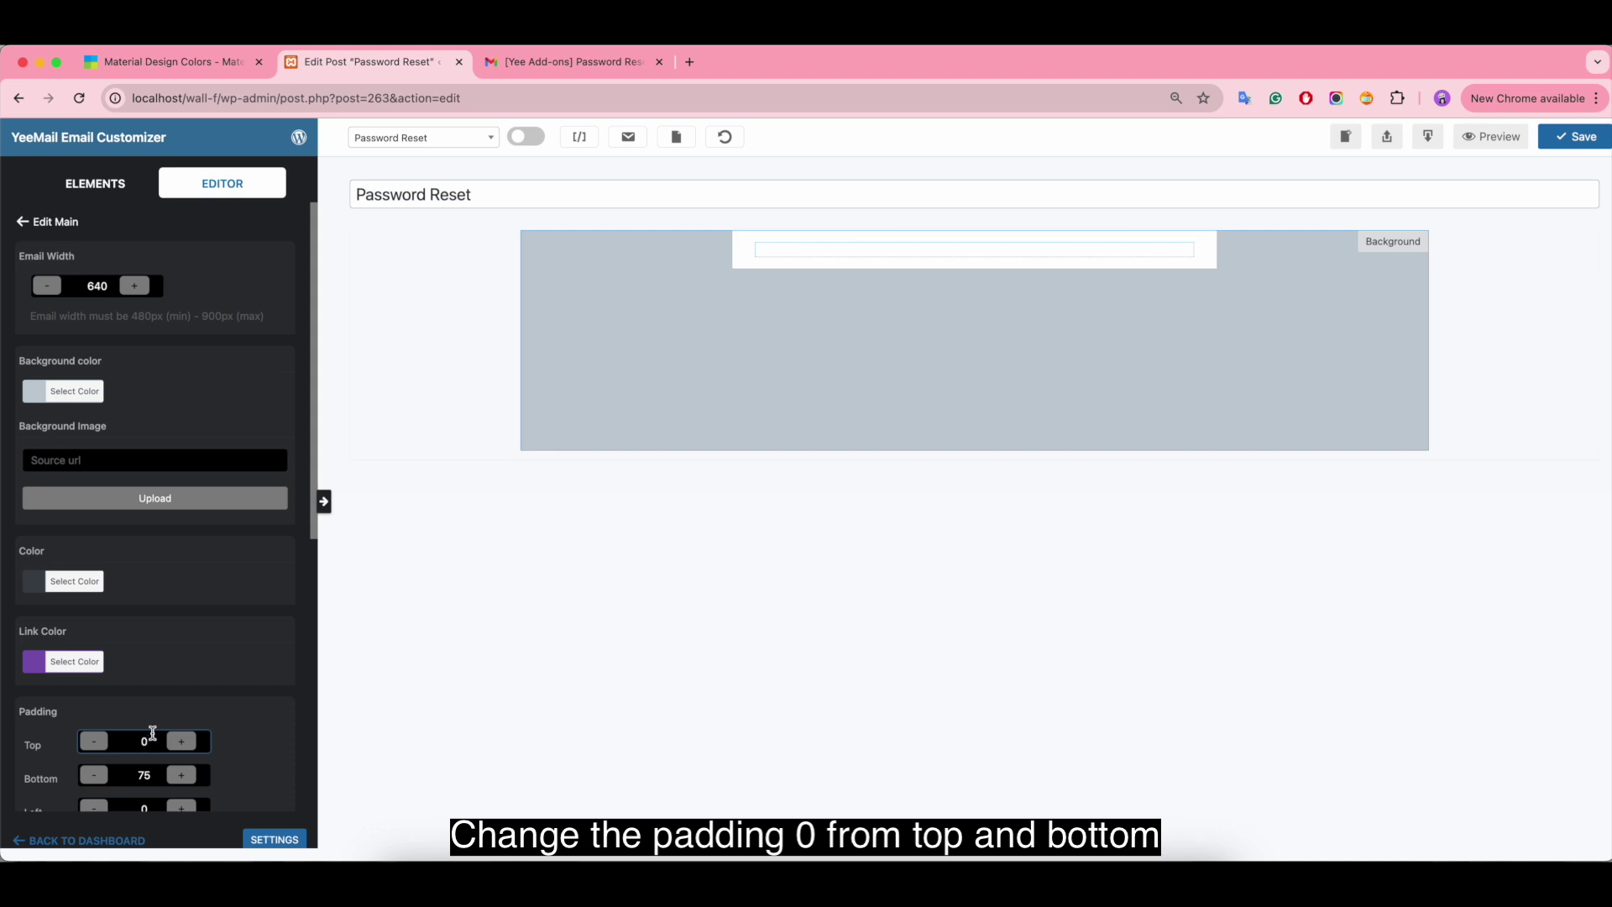
left_click(151, 774)
key("BackSpace")
key("BackSpace")
type("0")
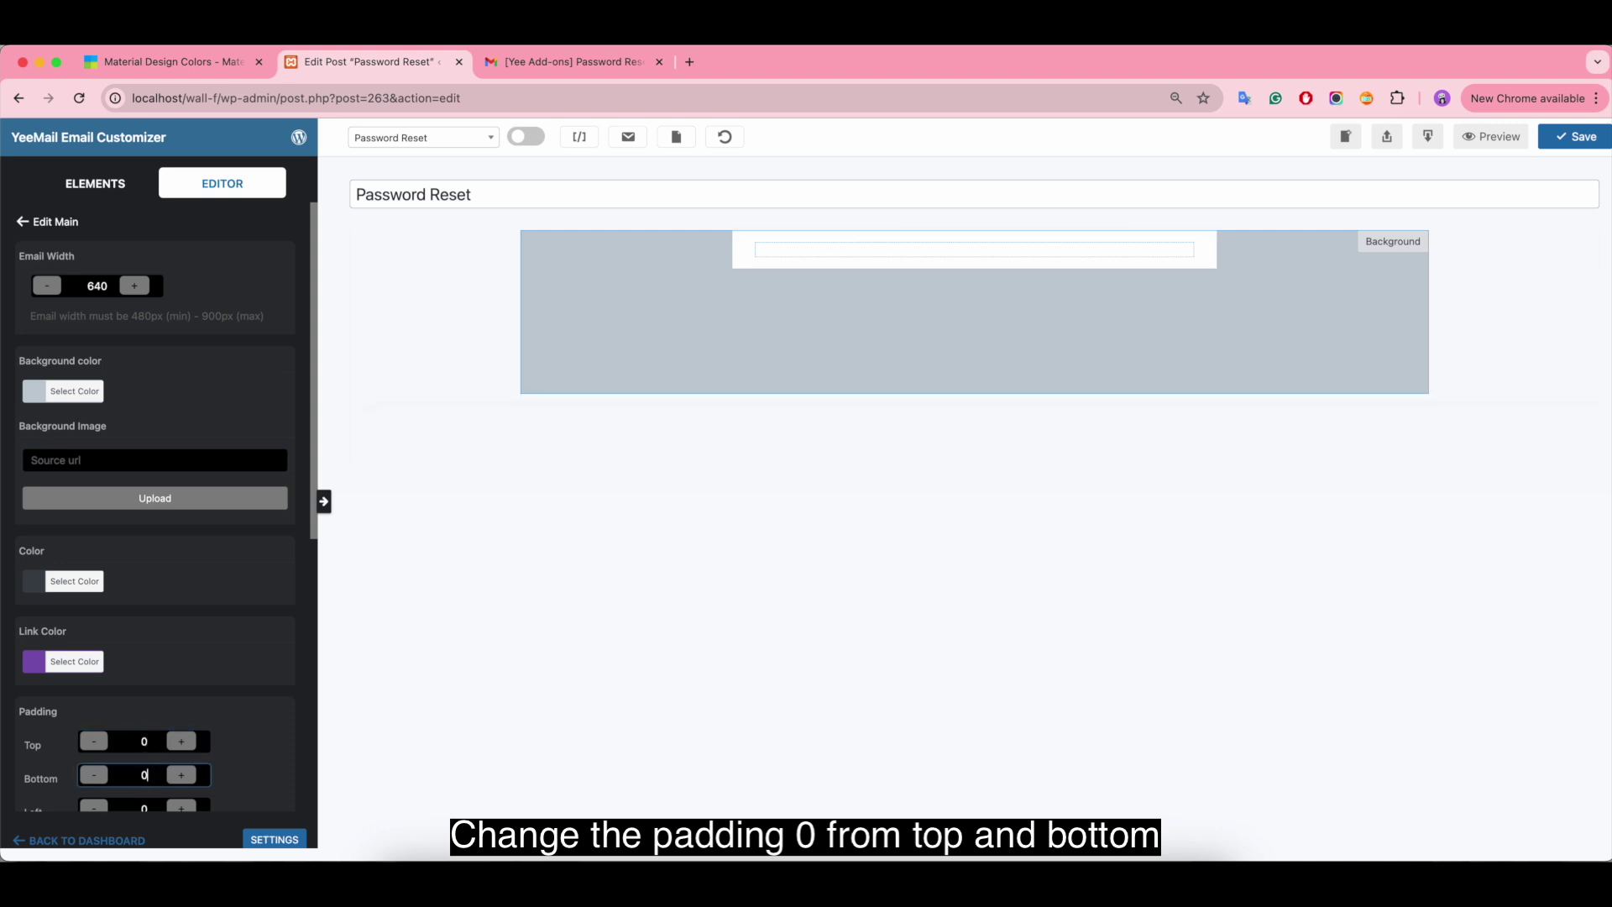
scroll(273, 723, "down", 3)
scroll(273, 657, "down", 2)
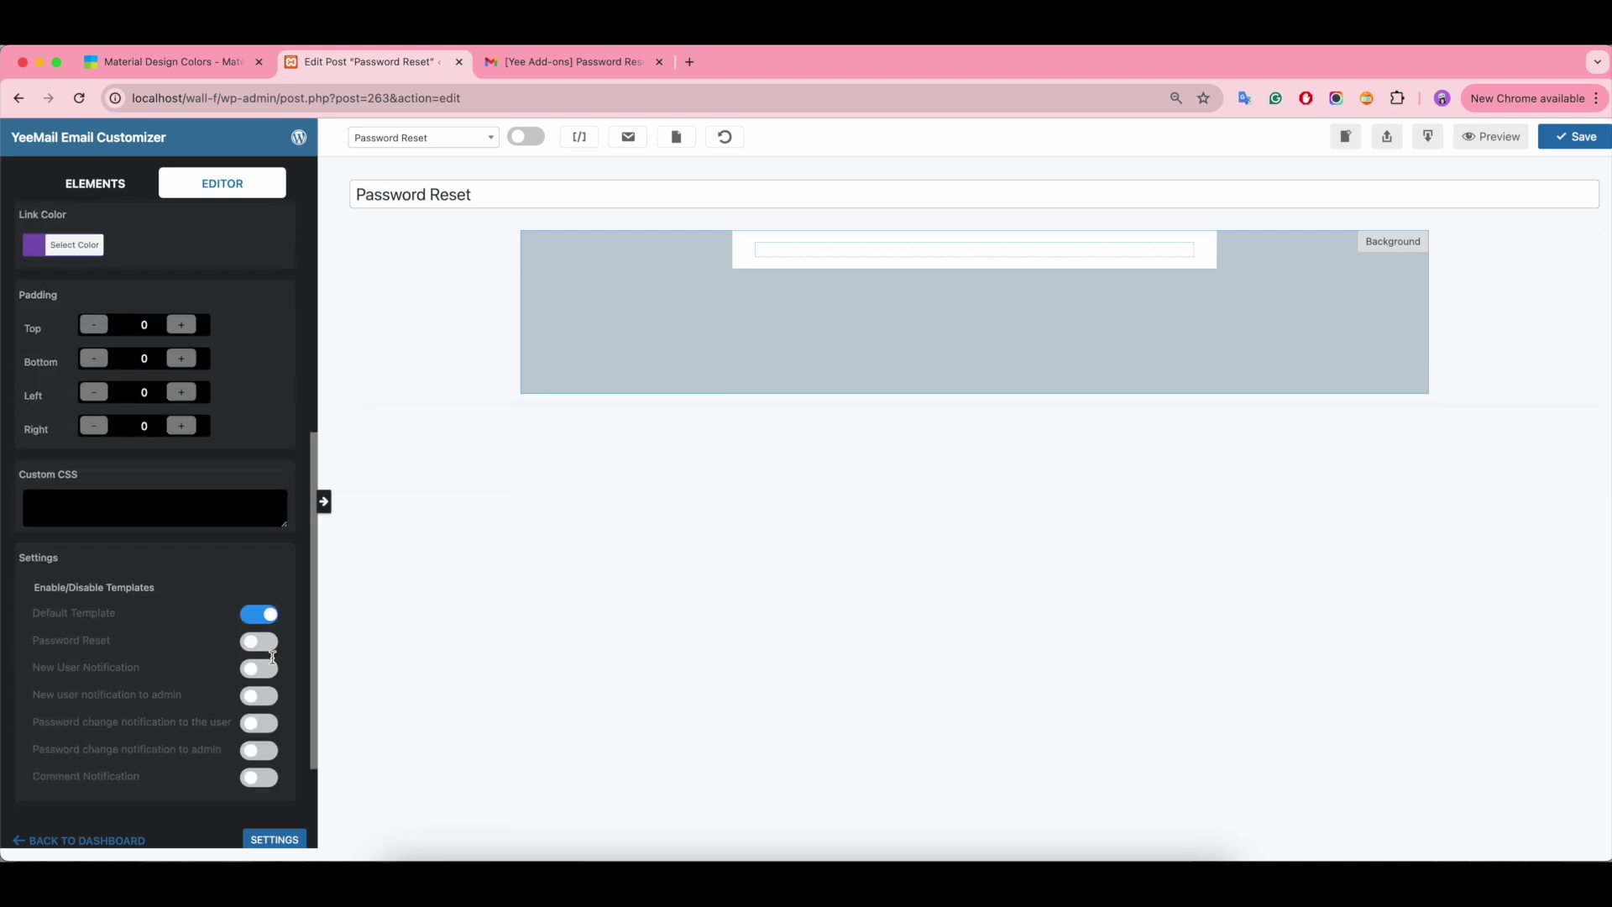
scroll(273, 659, "up", 5)
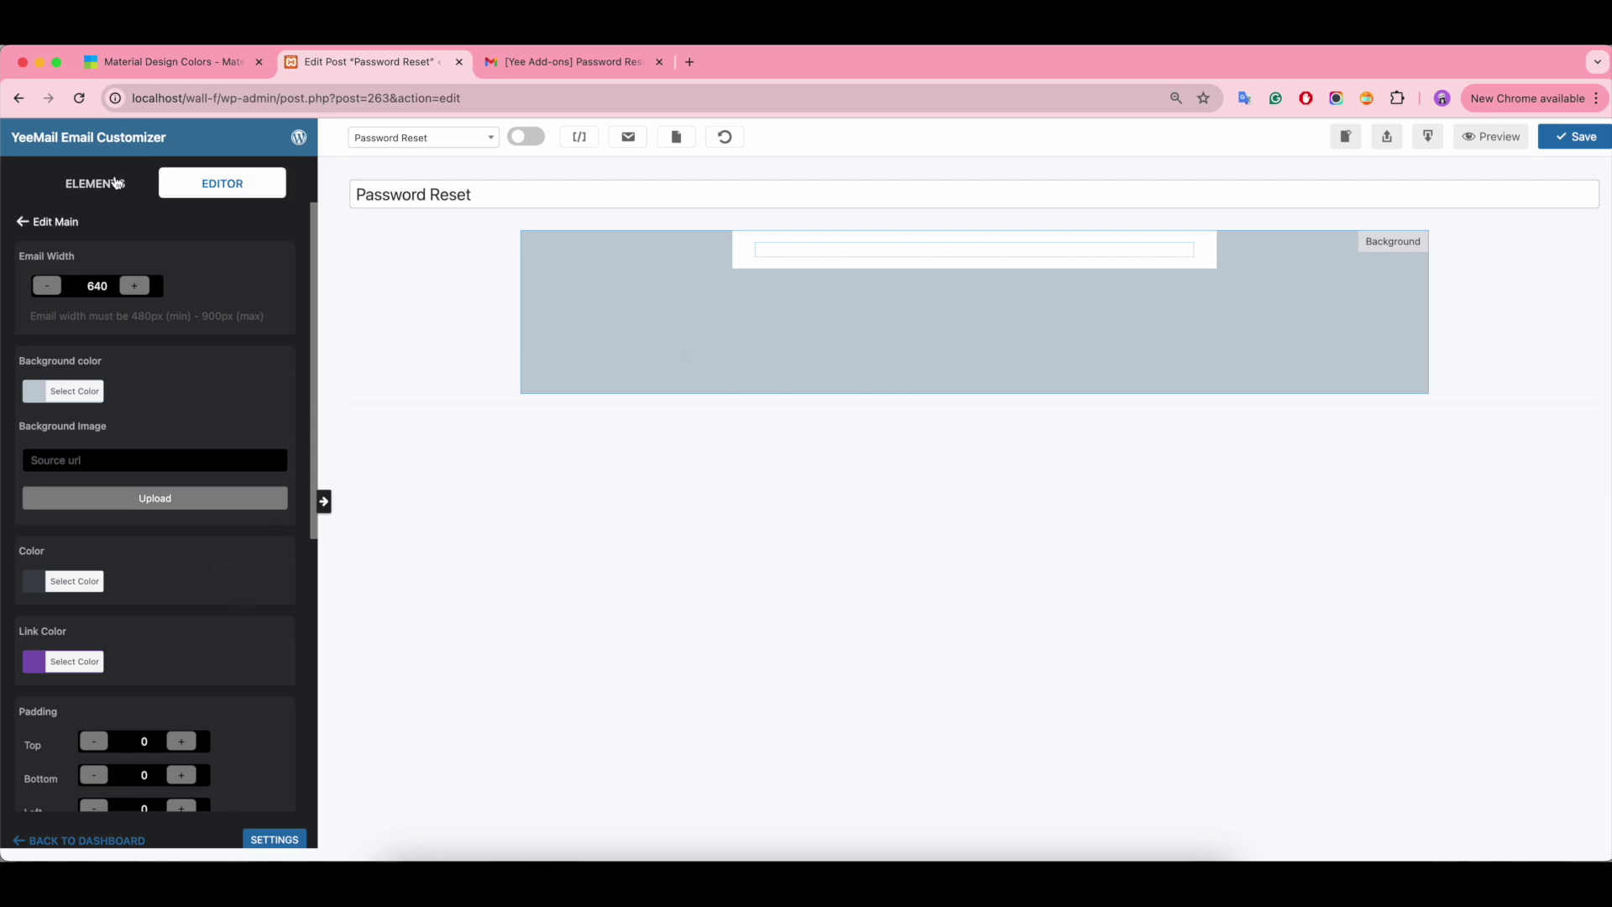
Step: Drag an Image element to the top of the email and select it for settings
left_click(114, 184)
left_click_drag(246, 270, 855, 256)
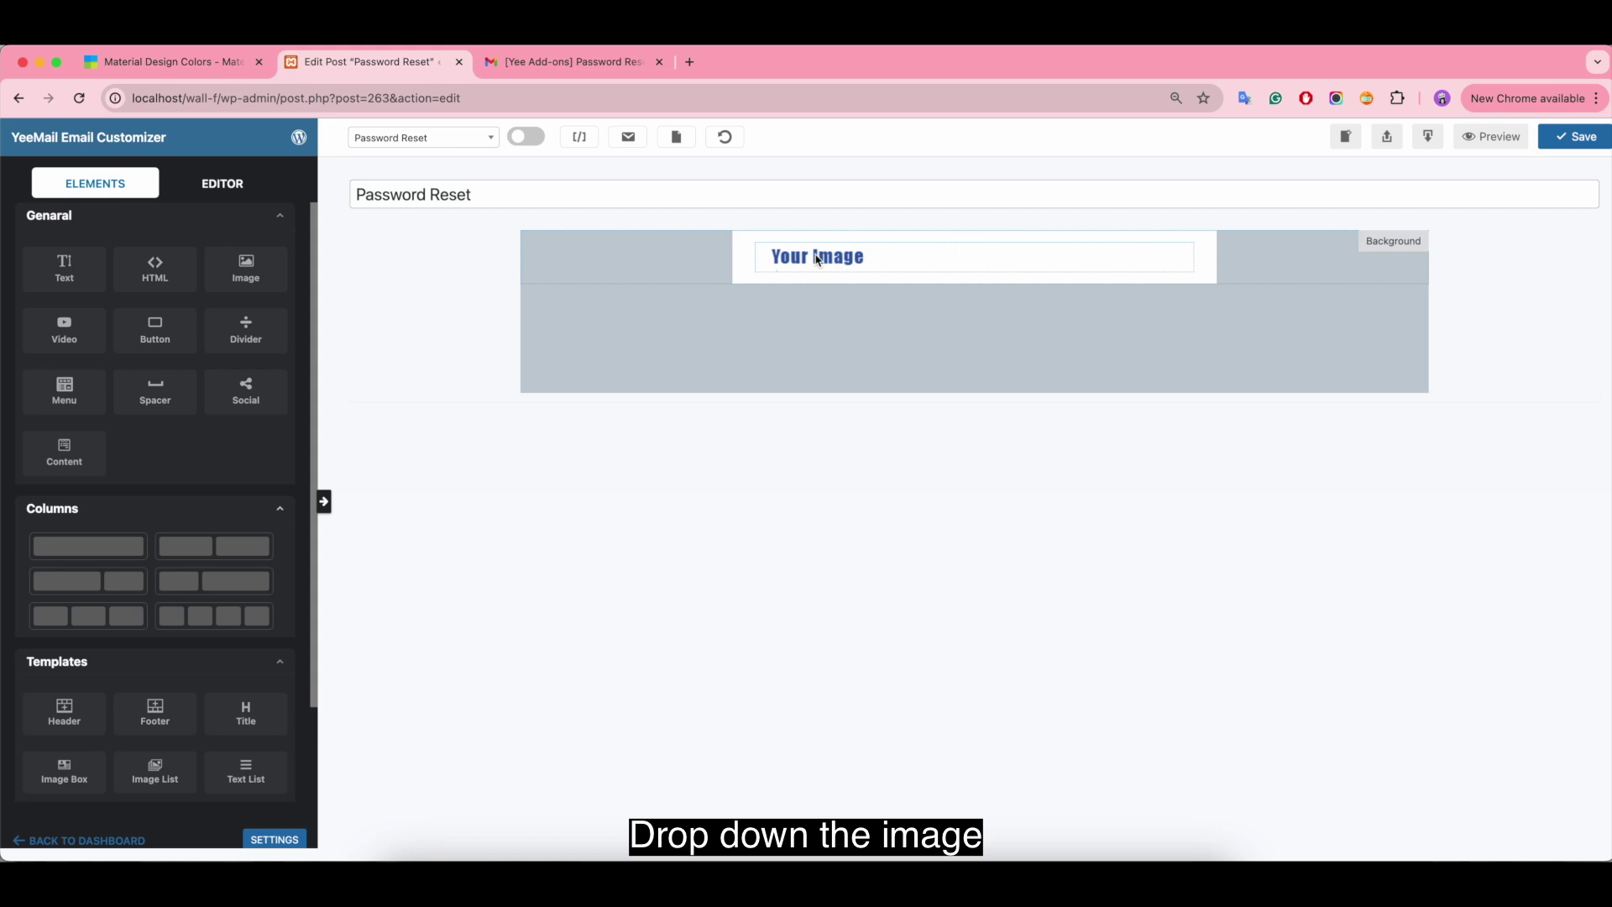
left_click(818, 260)
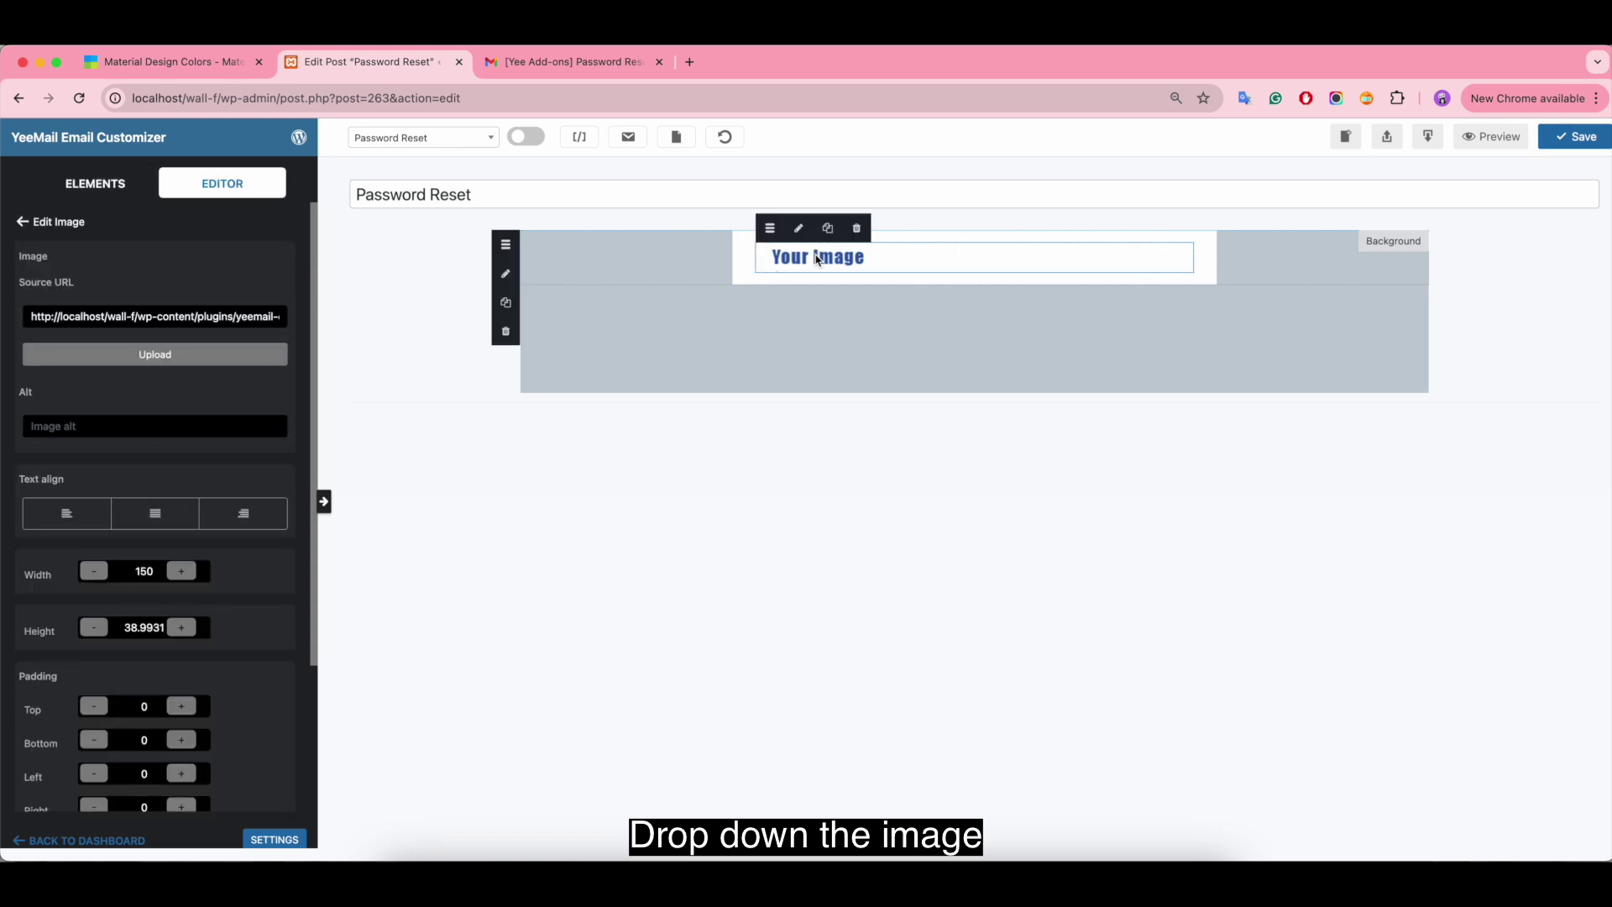
left_click(690, 64)
Step: Copy the file URL of cropped-yeeadons-logo.png from the add-ons.org Media Library
left_click(347, 129)
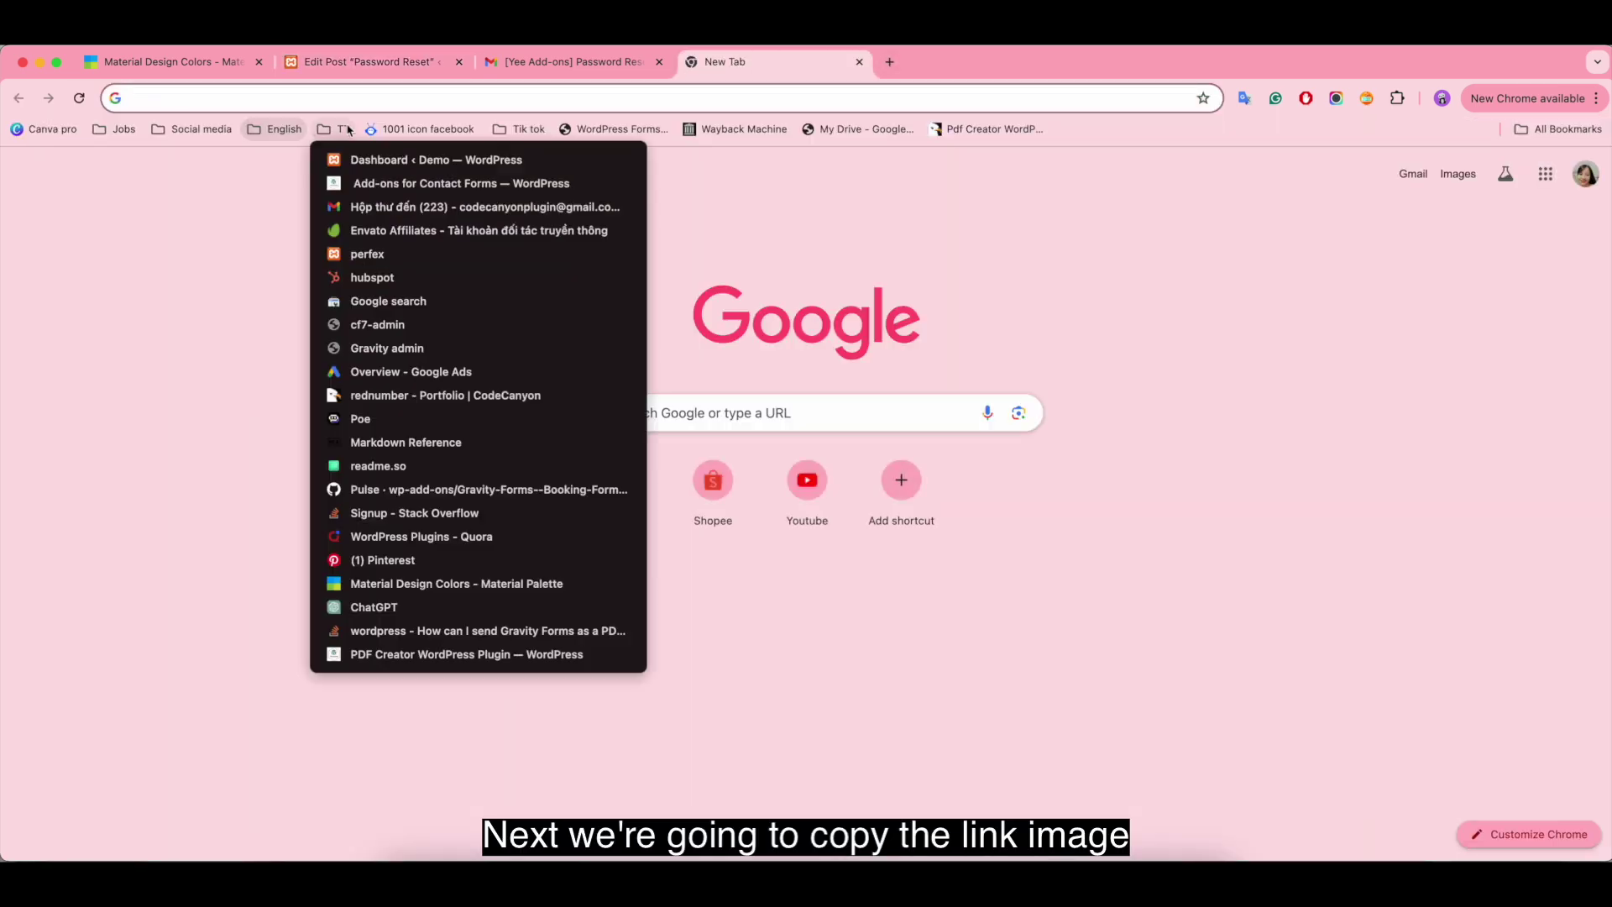
left_click(370, 182)
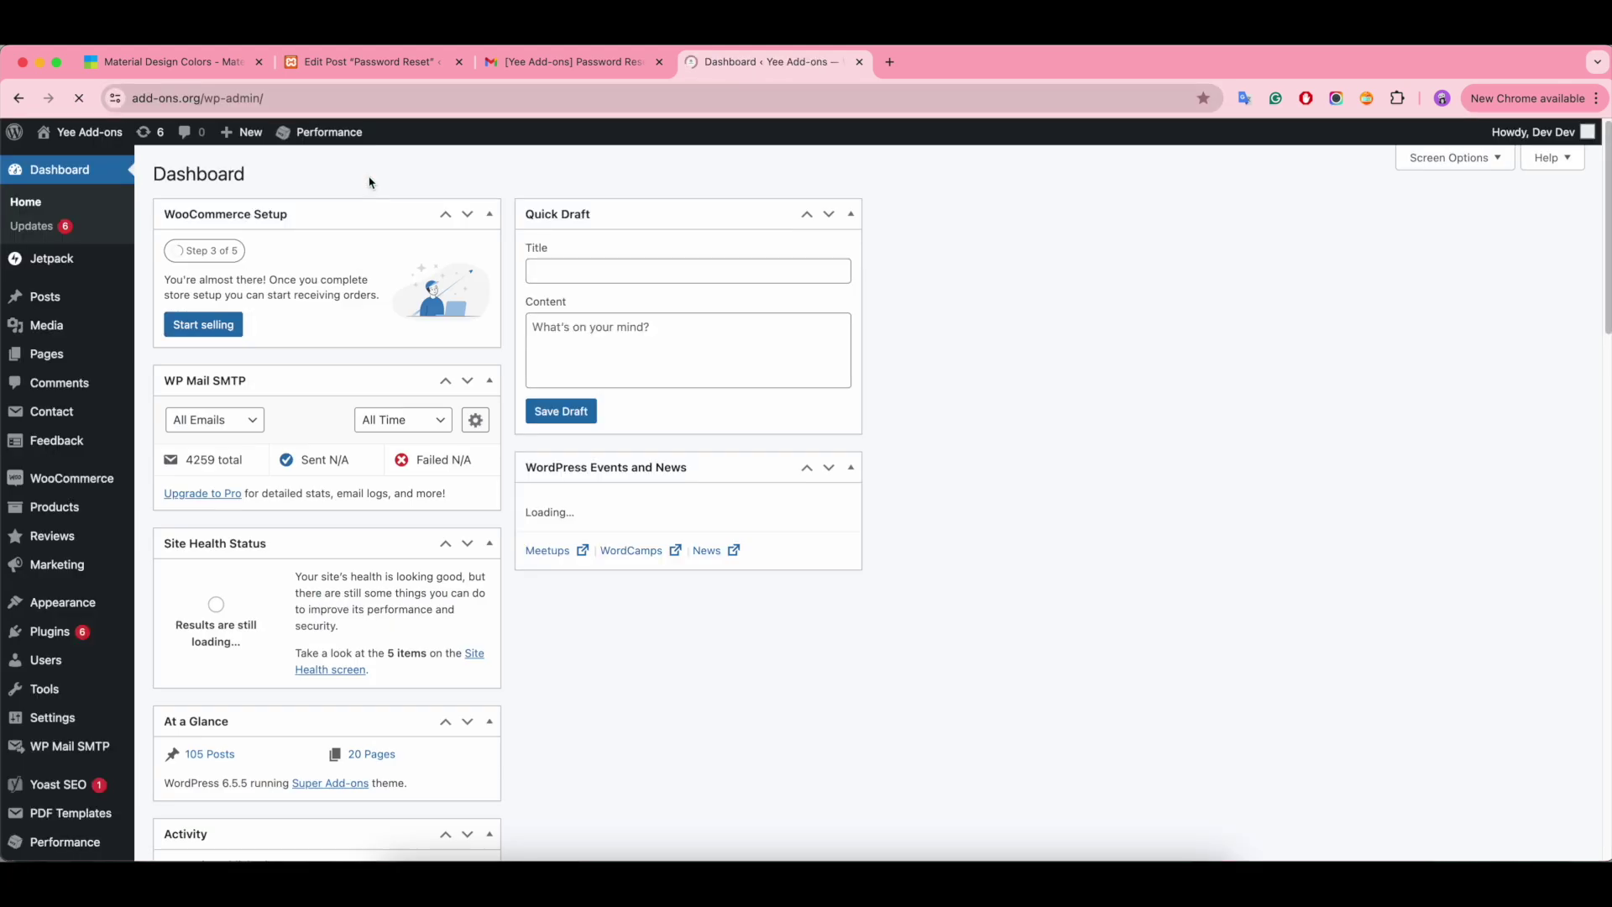
mouse_move(55, 331)
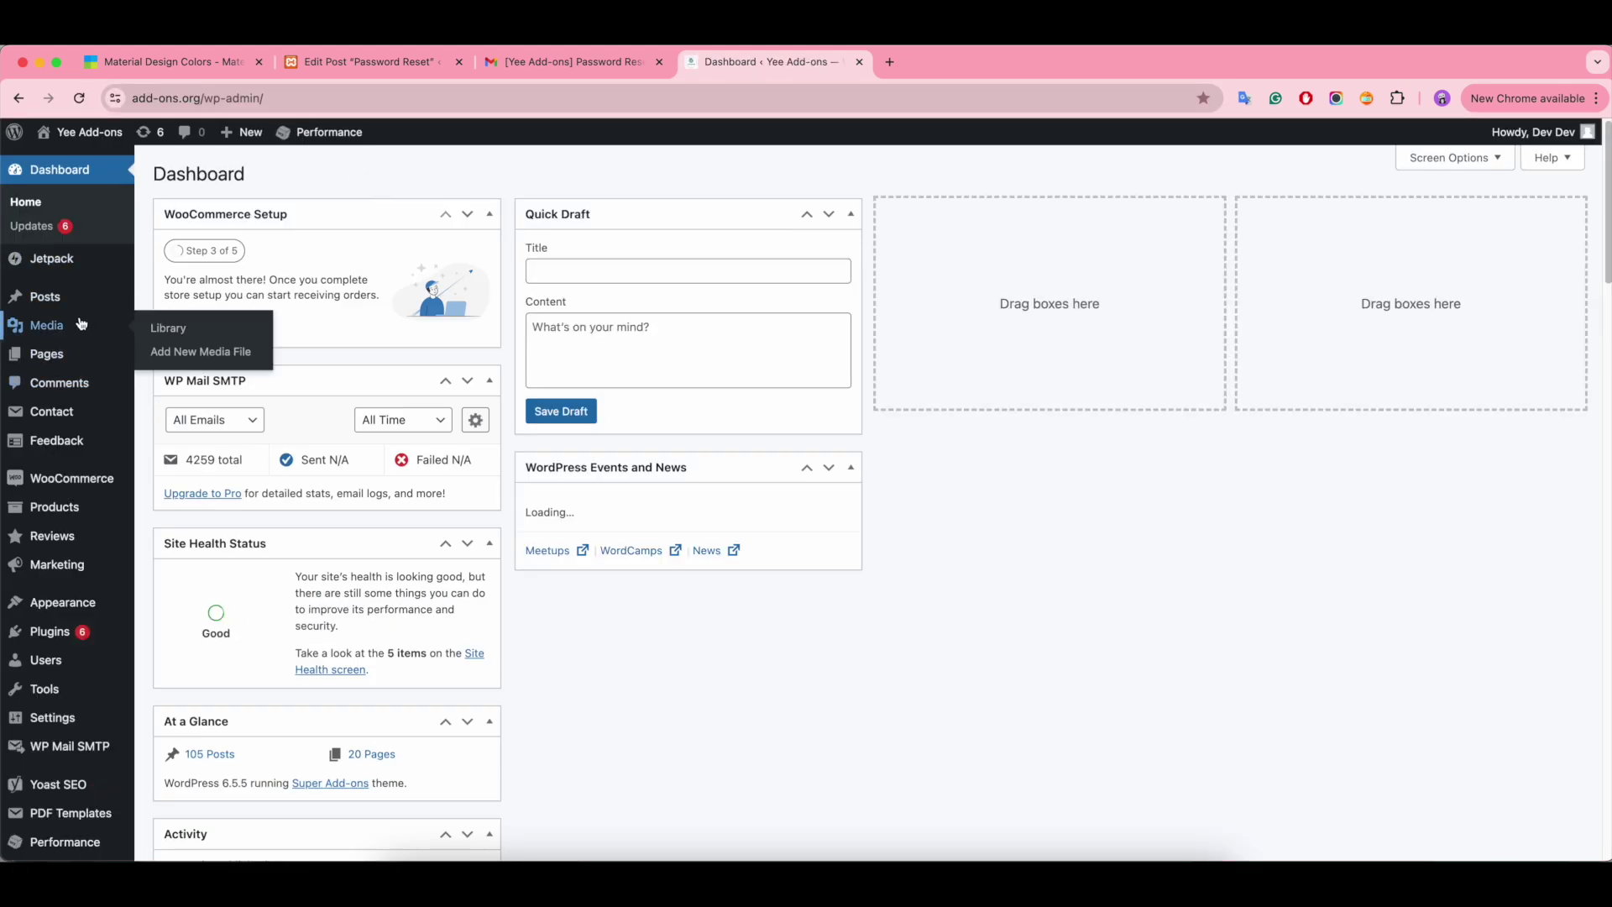
left_click(157, 329)
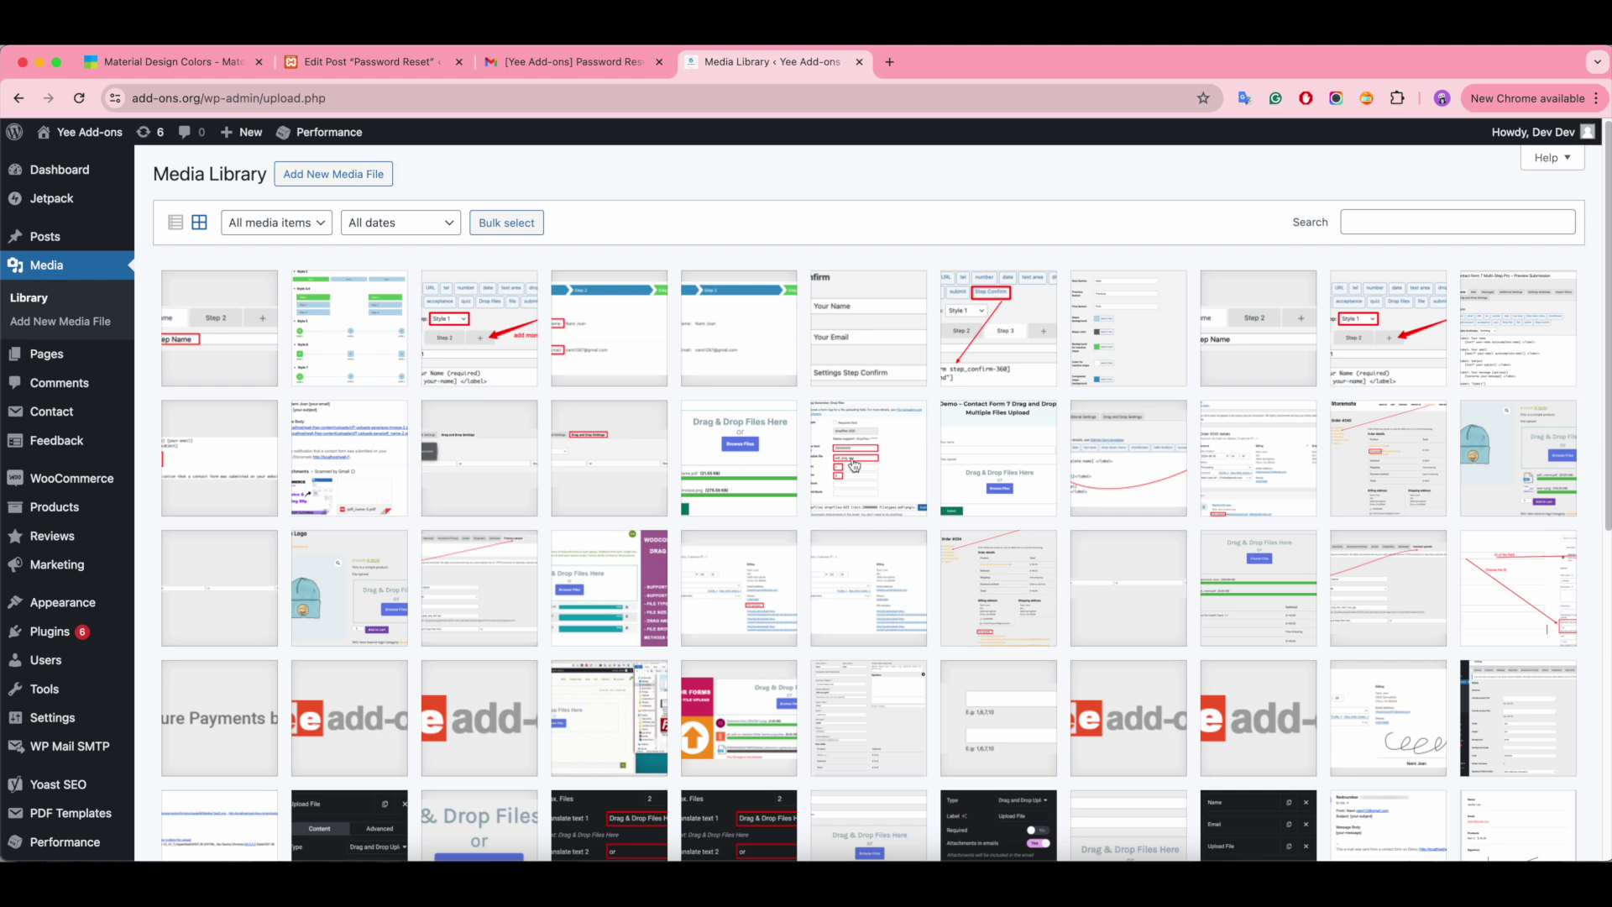
left_click(1171, 737)
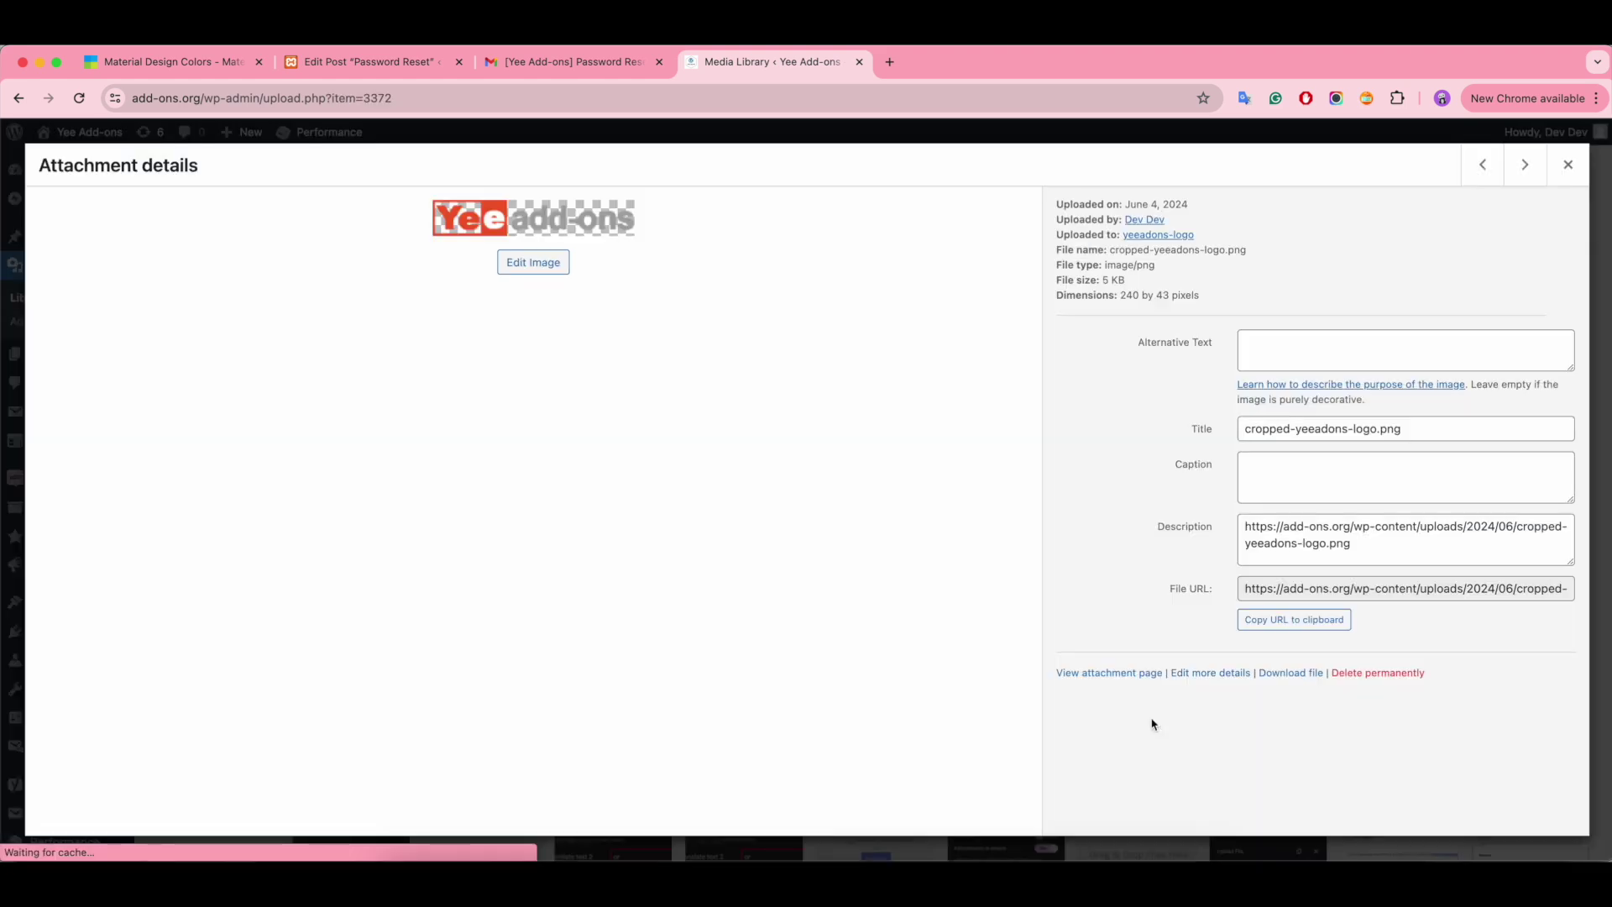
left_click(1292, 622)
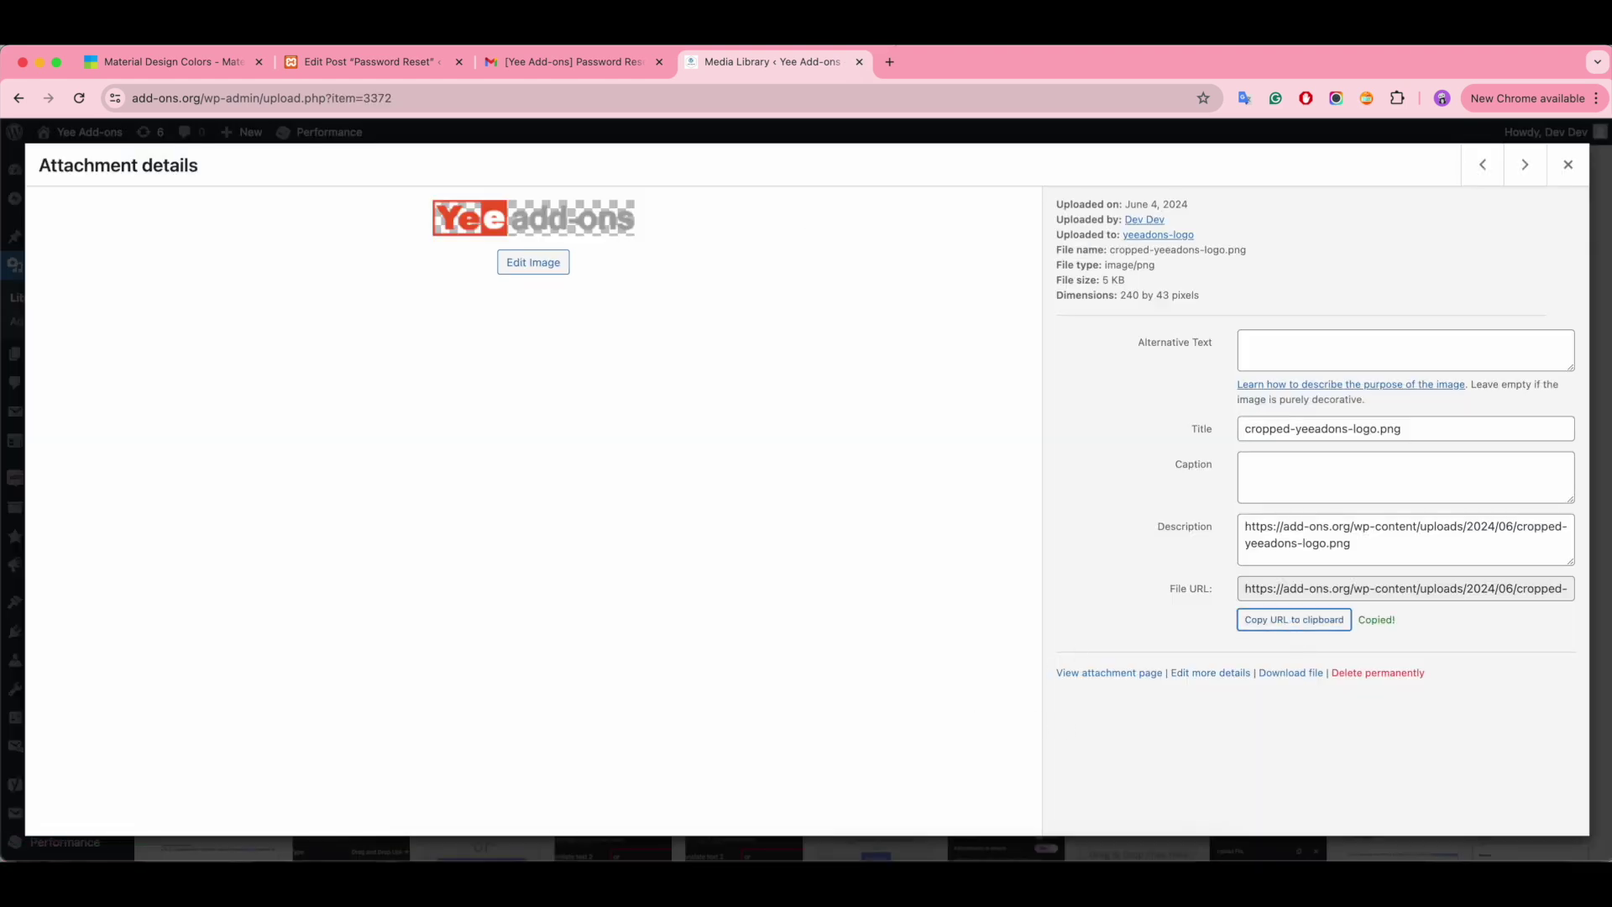
left_click(861, 62)
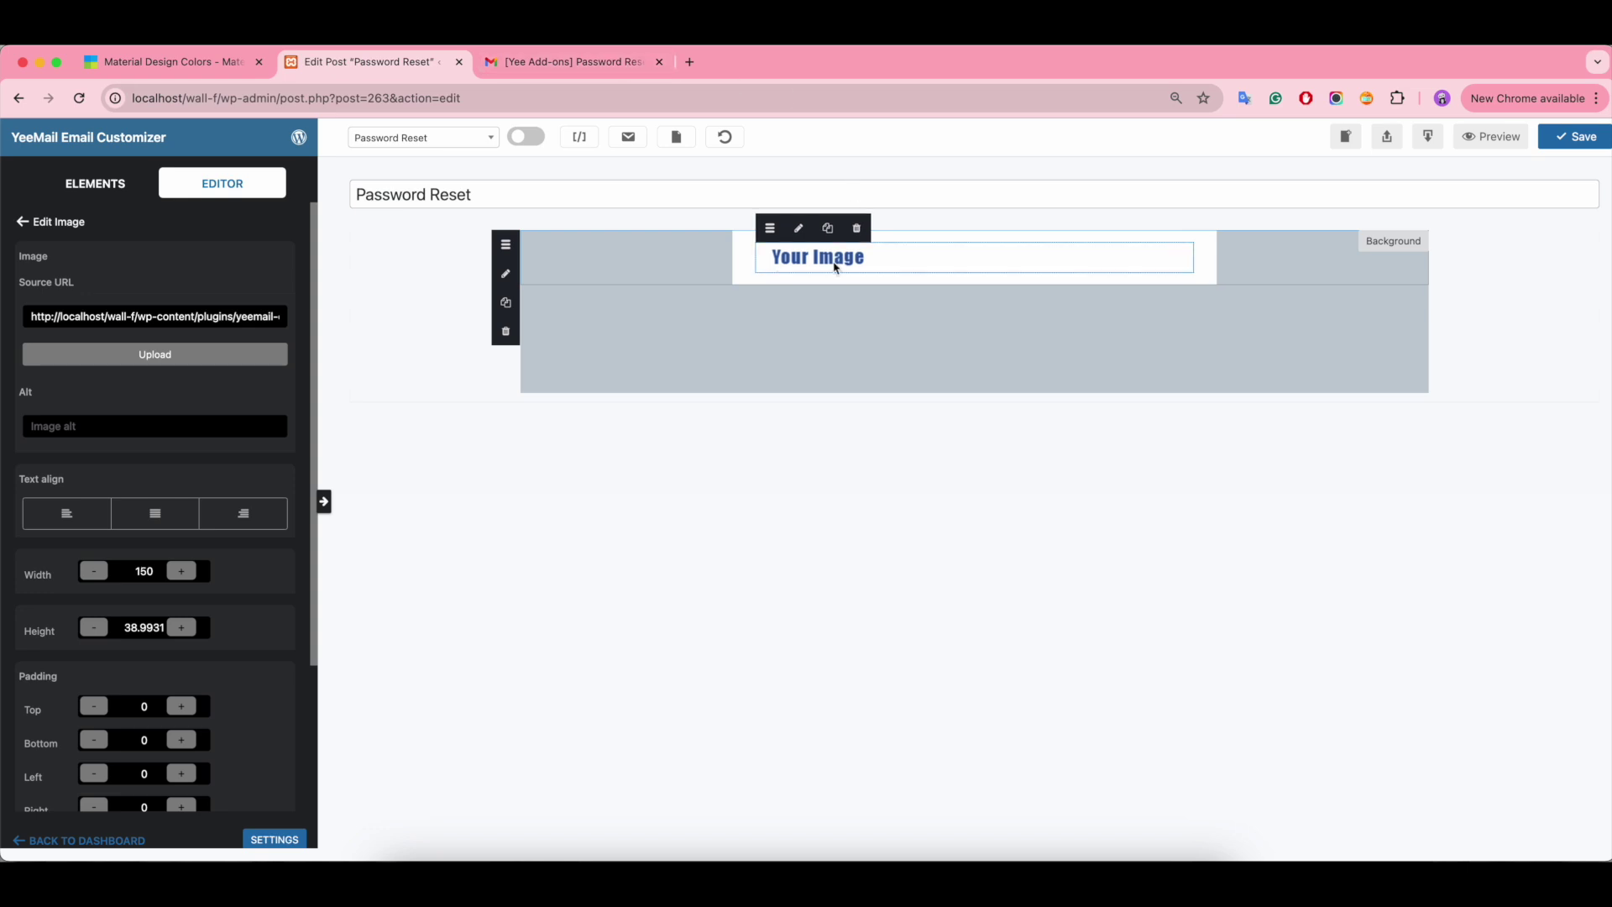
Step: Paste the Yee add-ons logo link into the image block's Source URL and save the template
left_click(158, 354)
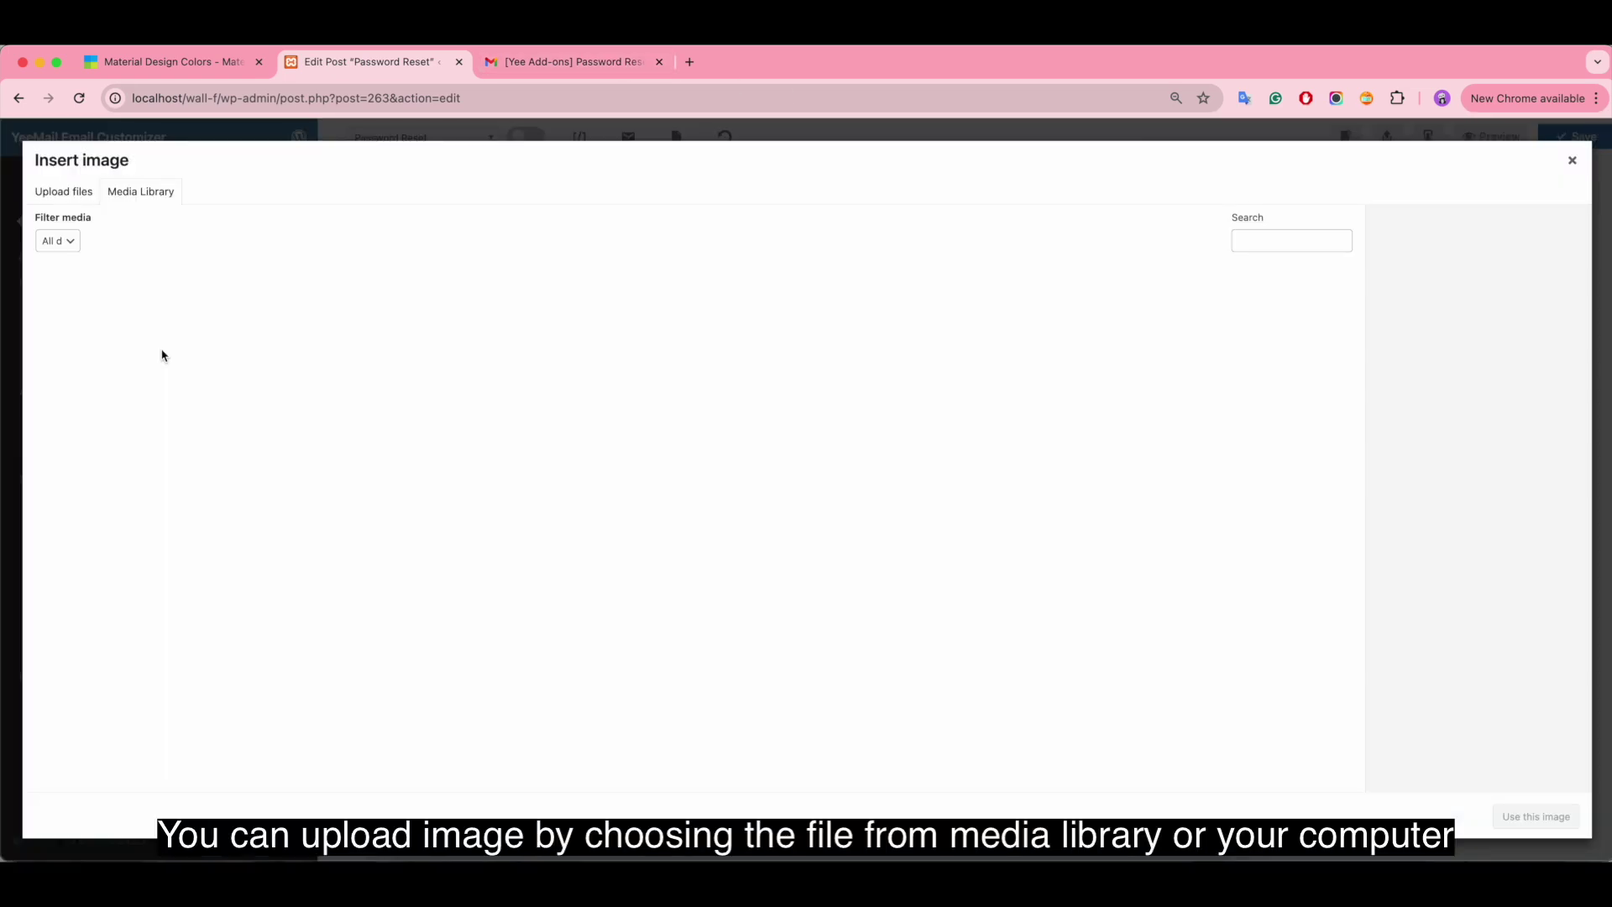
left_click(69, 201)
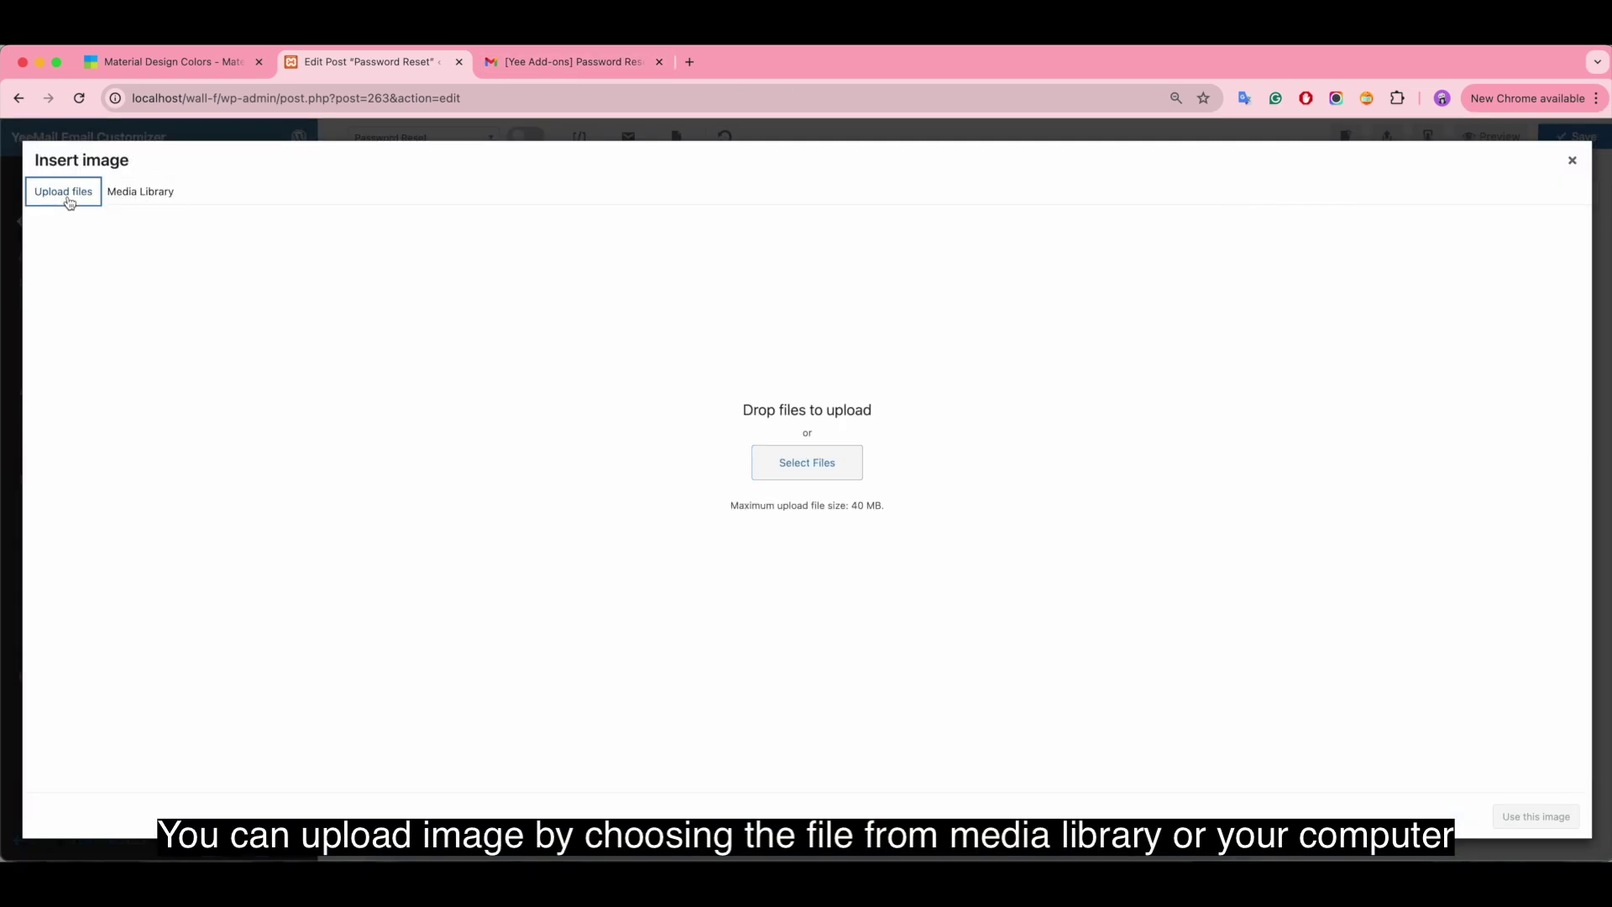
left_click(1570, 161)
triple_click(202, 317)
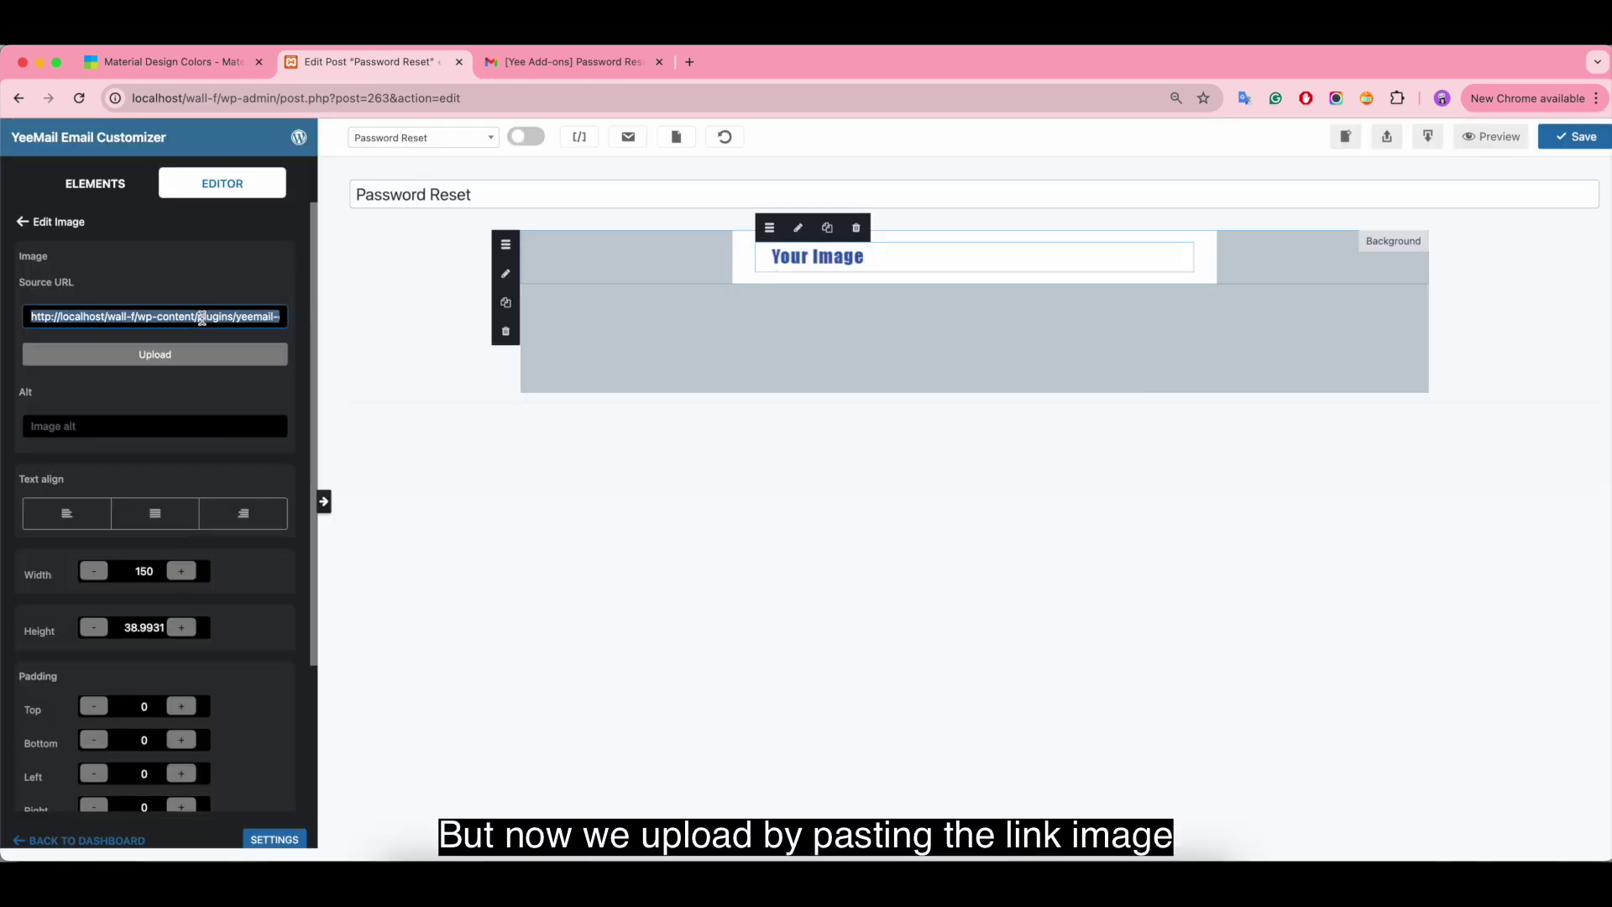
key("BackSpace")
key("super+v")
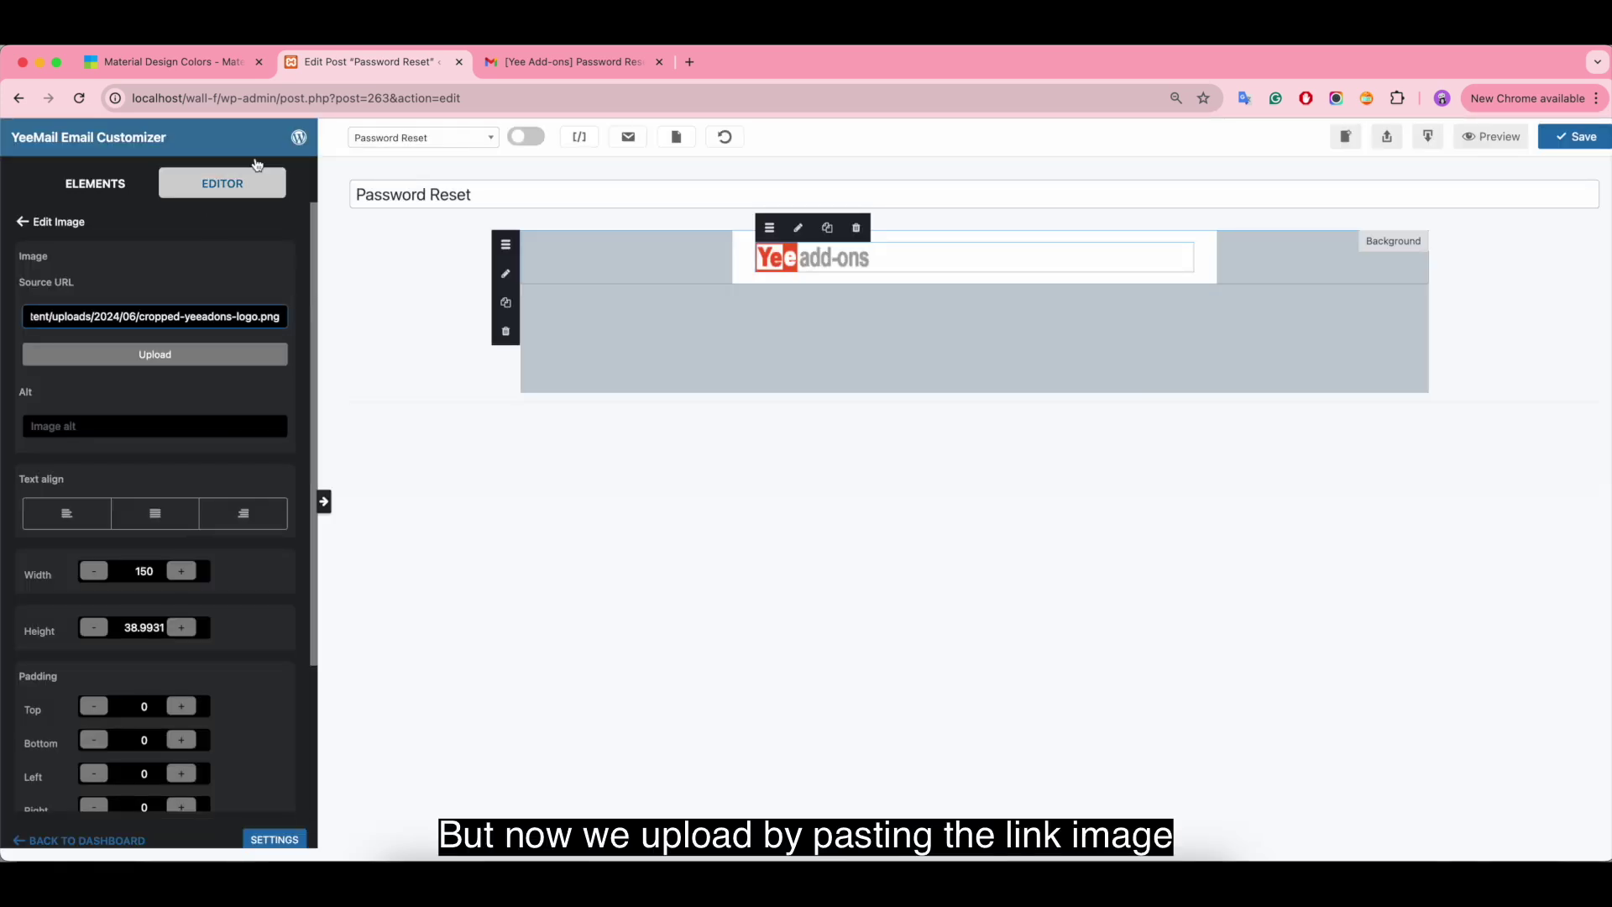
left_click(1490, 266)
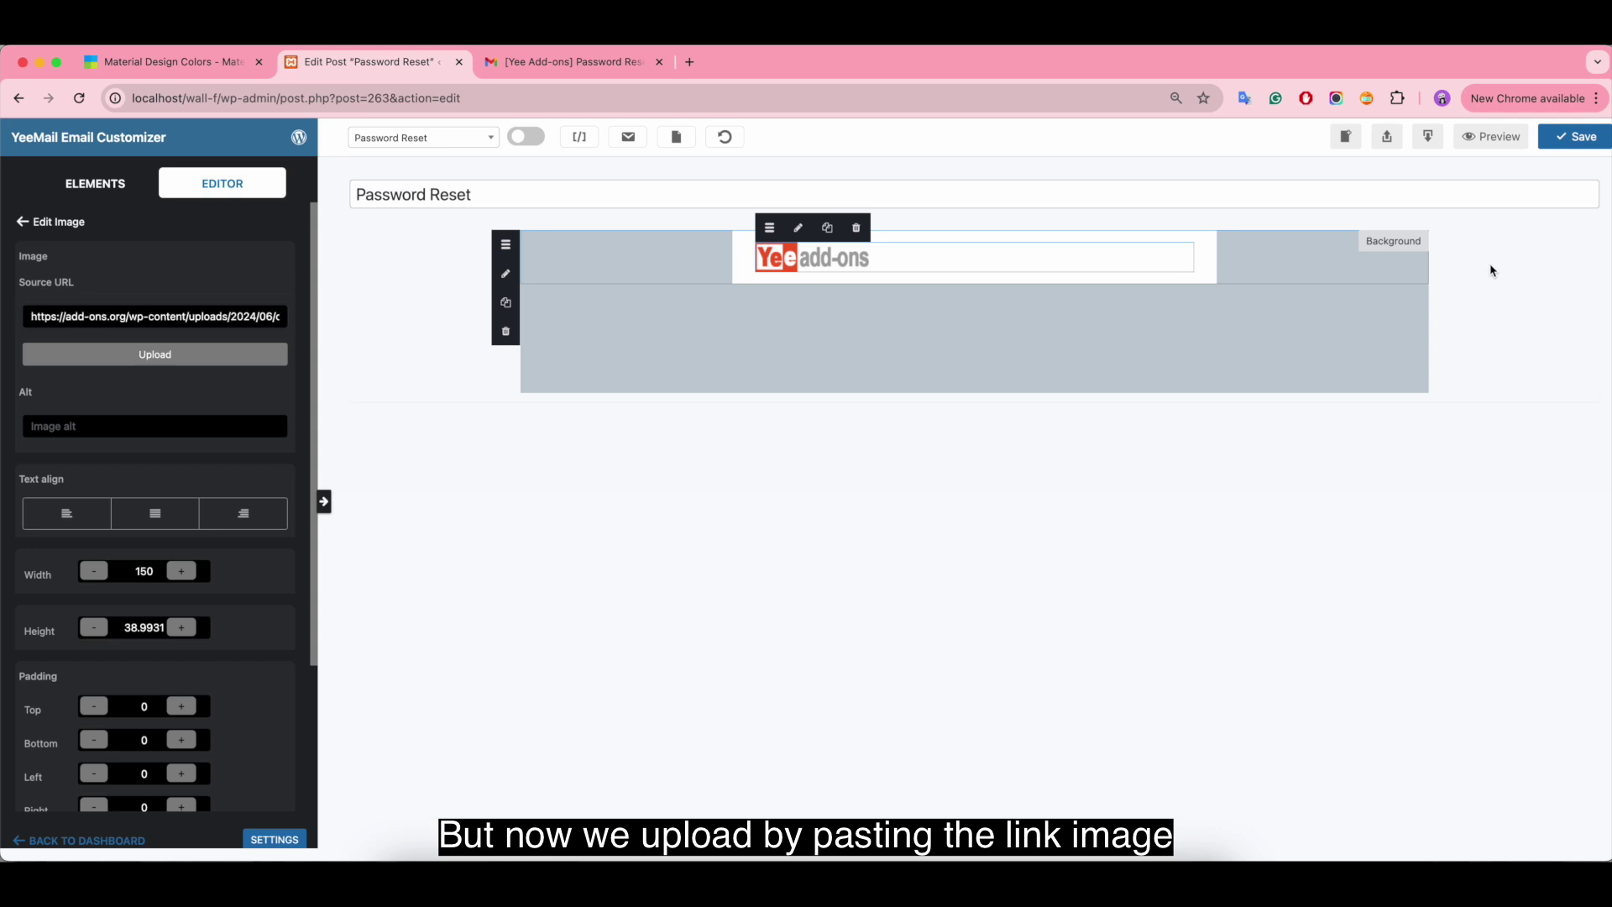
left_click(1563, 151)
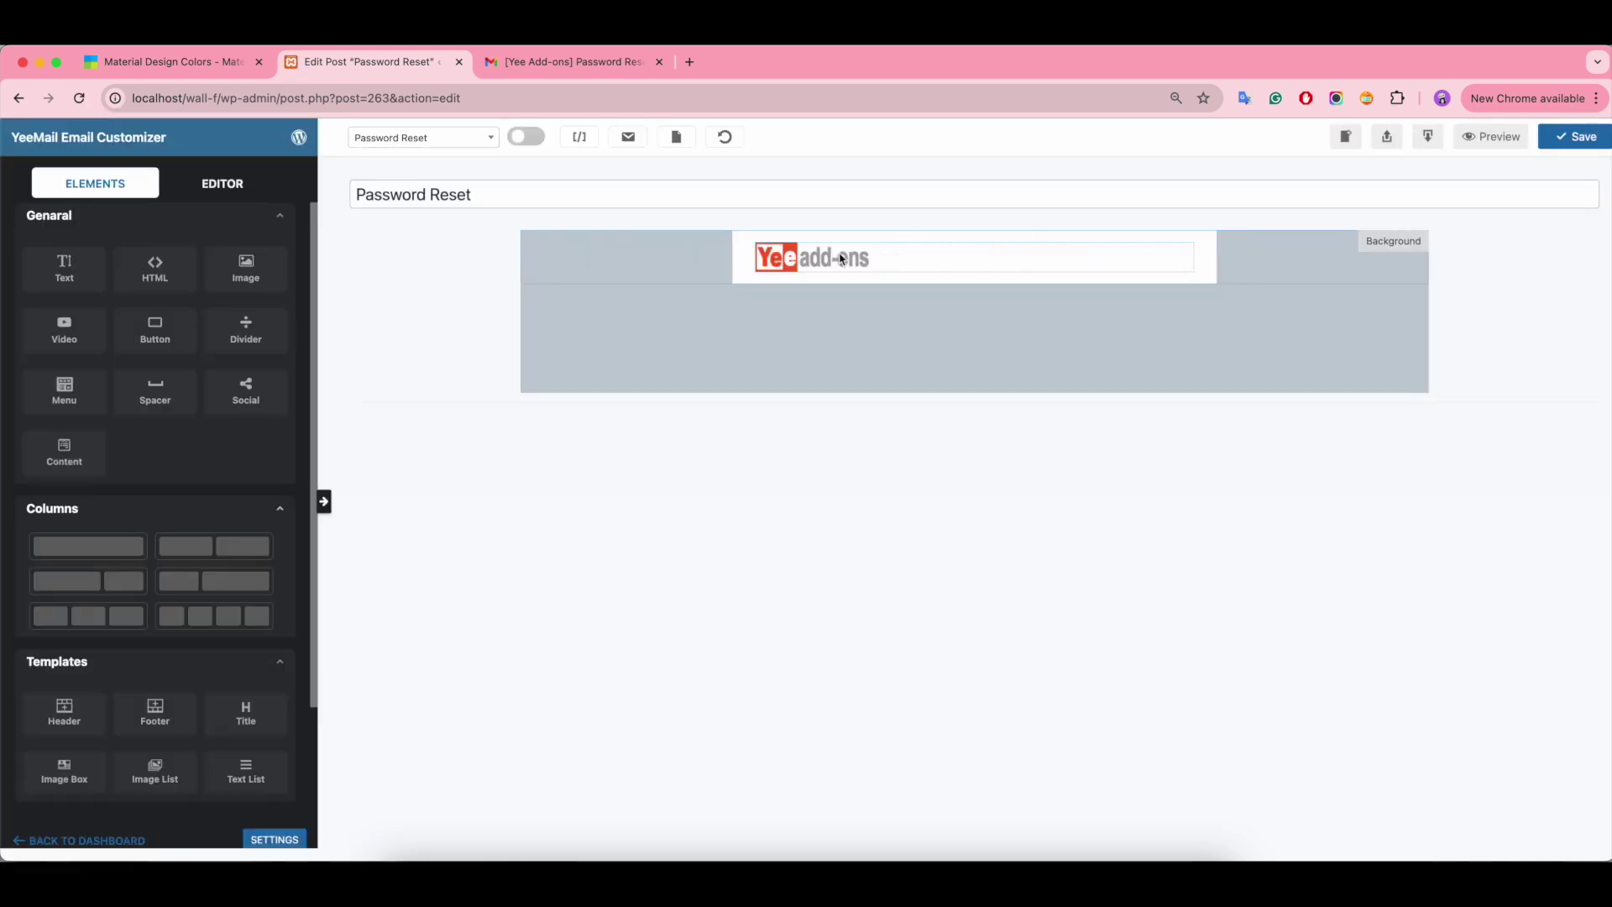
Step: Resize the logo to 300 × 50 and centre it
left_click(842, 259)
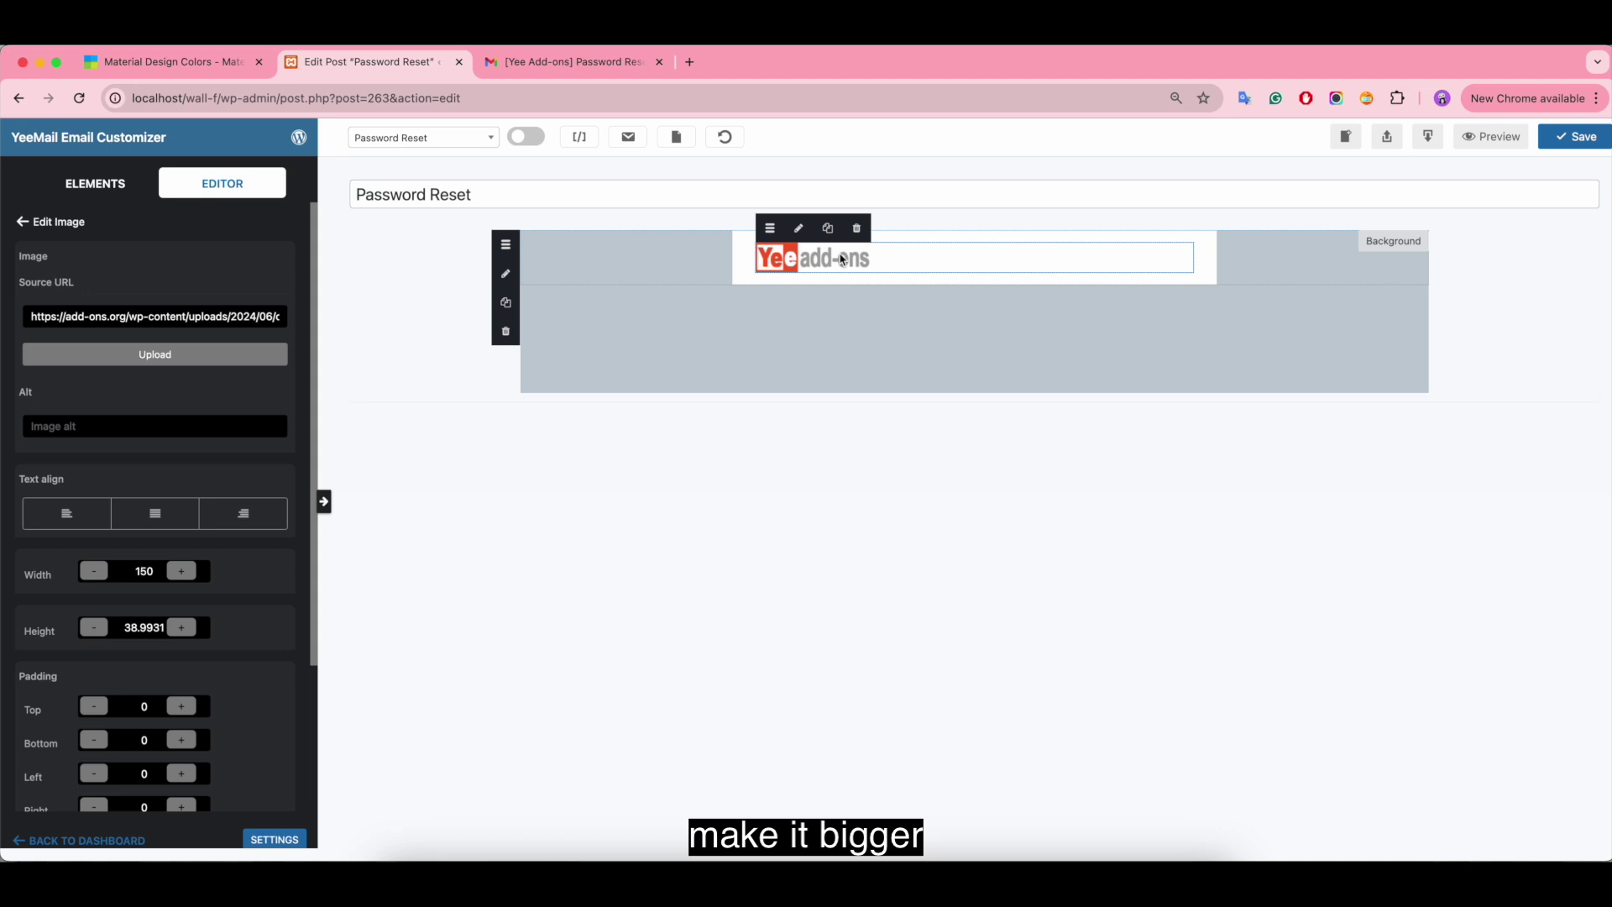
scroll(238, 557, "down", 1)
left_click(149, 512)
key("BackSpace")
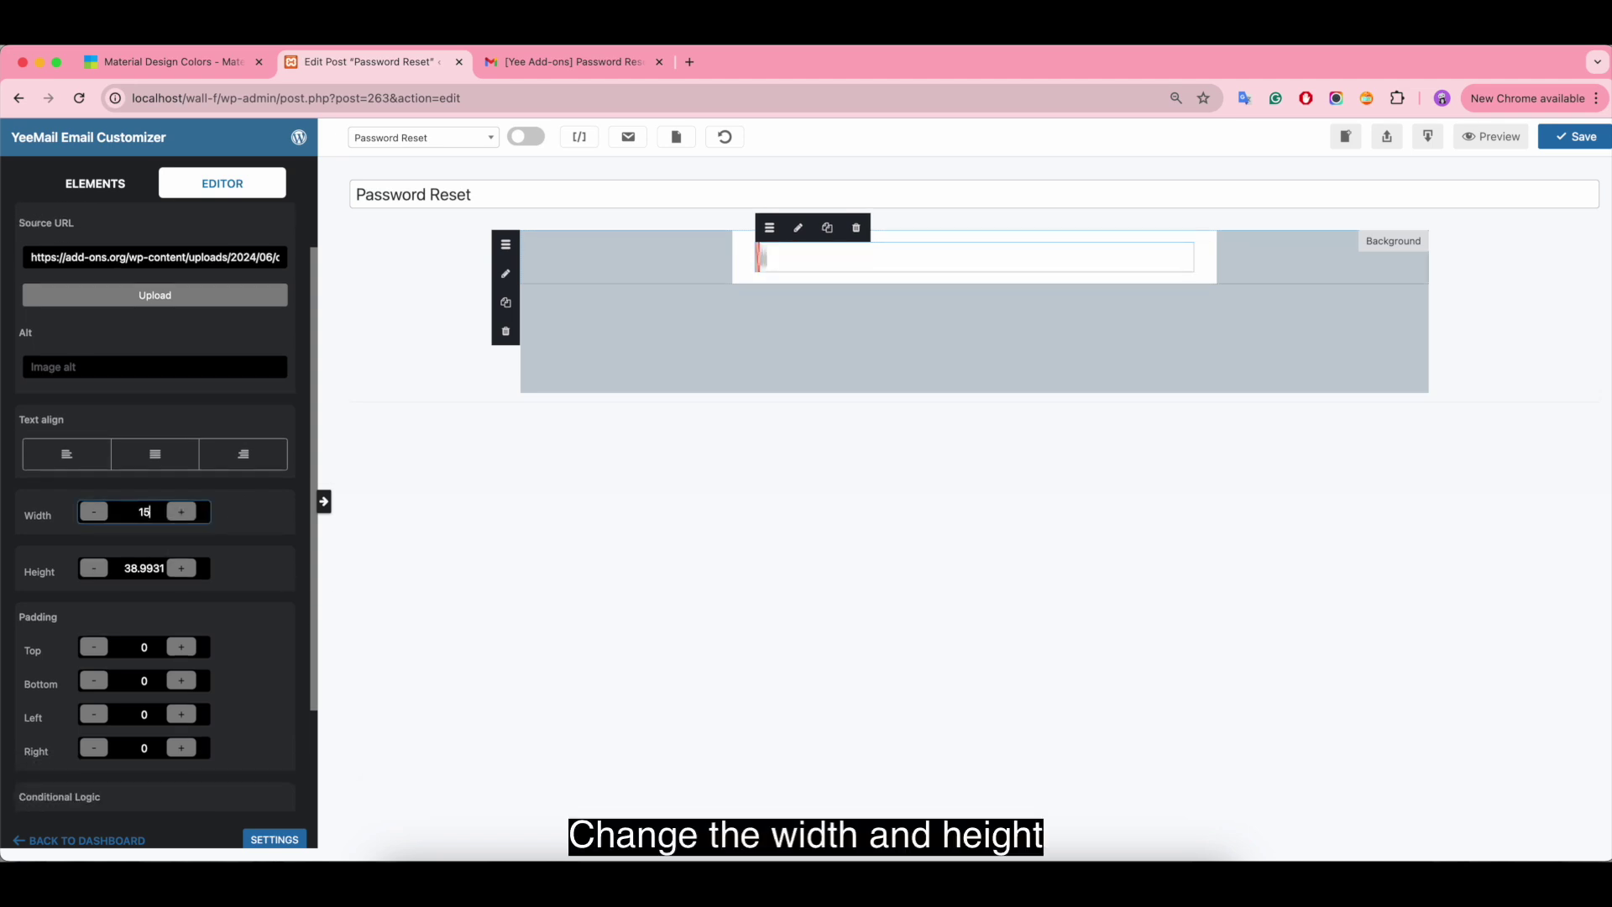
key("BackSpace")
key("BackSpace")
type("400")
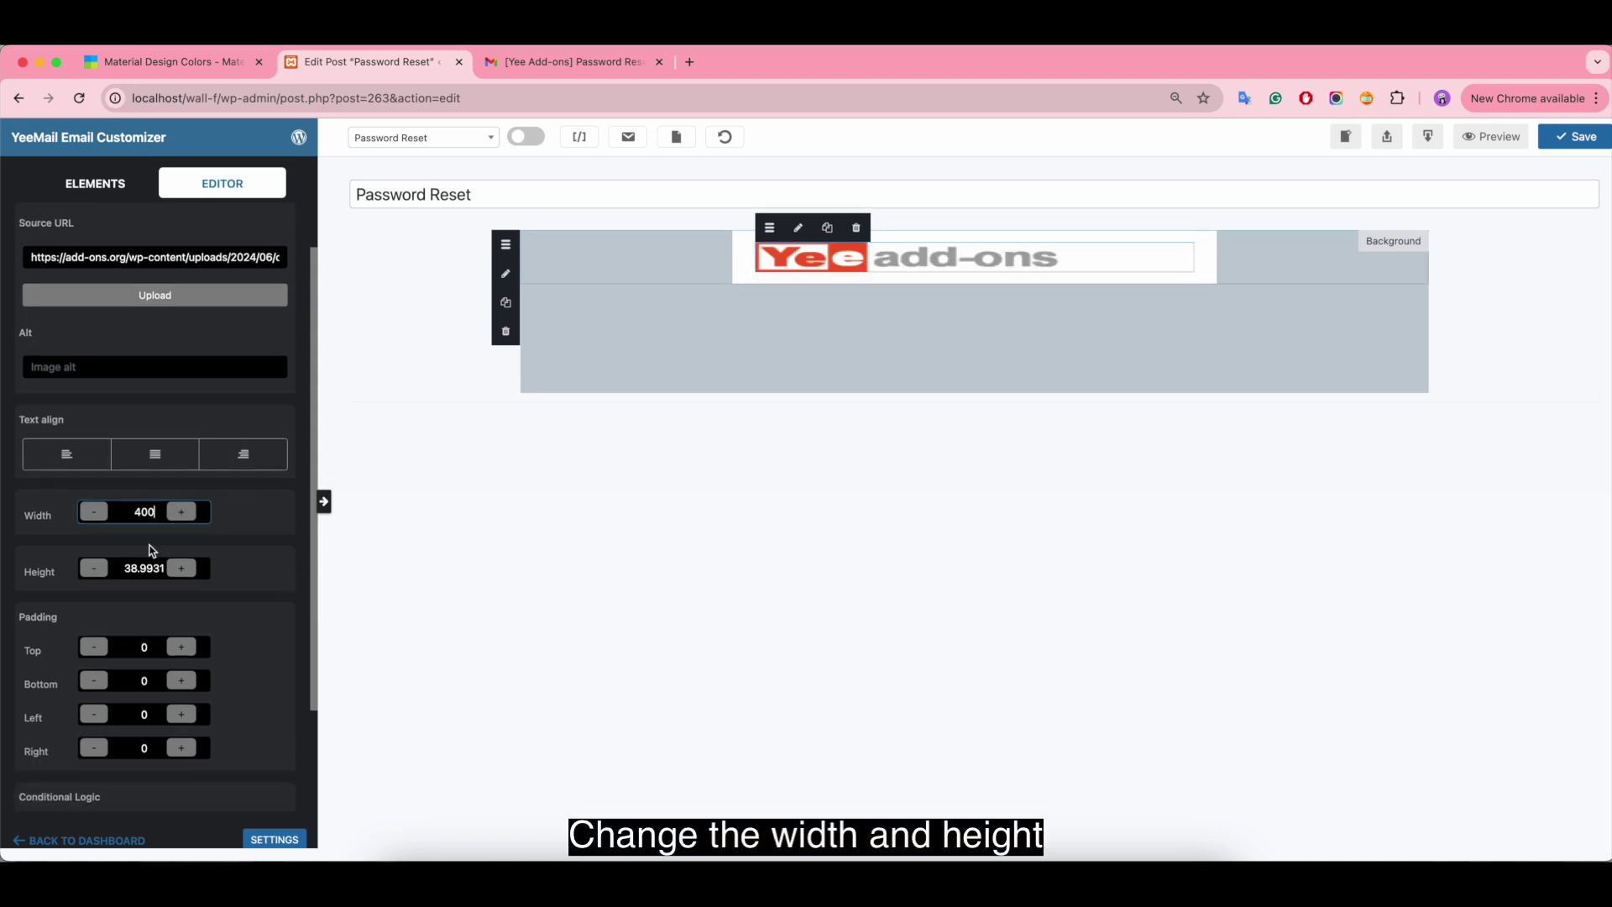
key("BackSpace")
key("BackSpace")
key("BackSpace")
type("300")
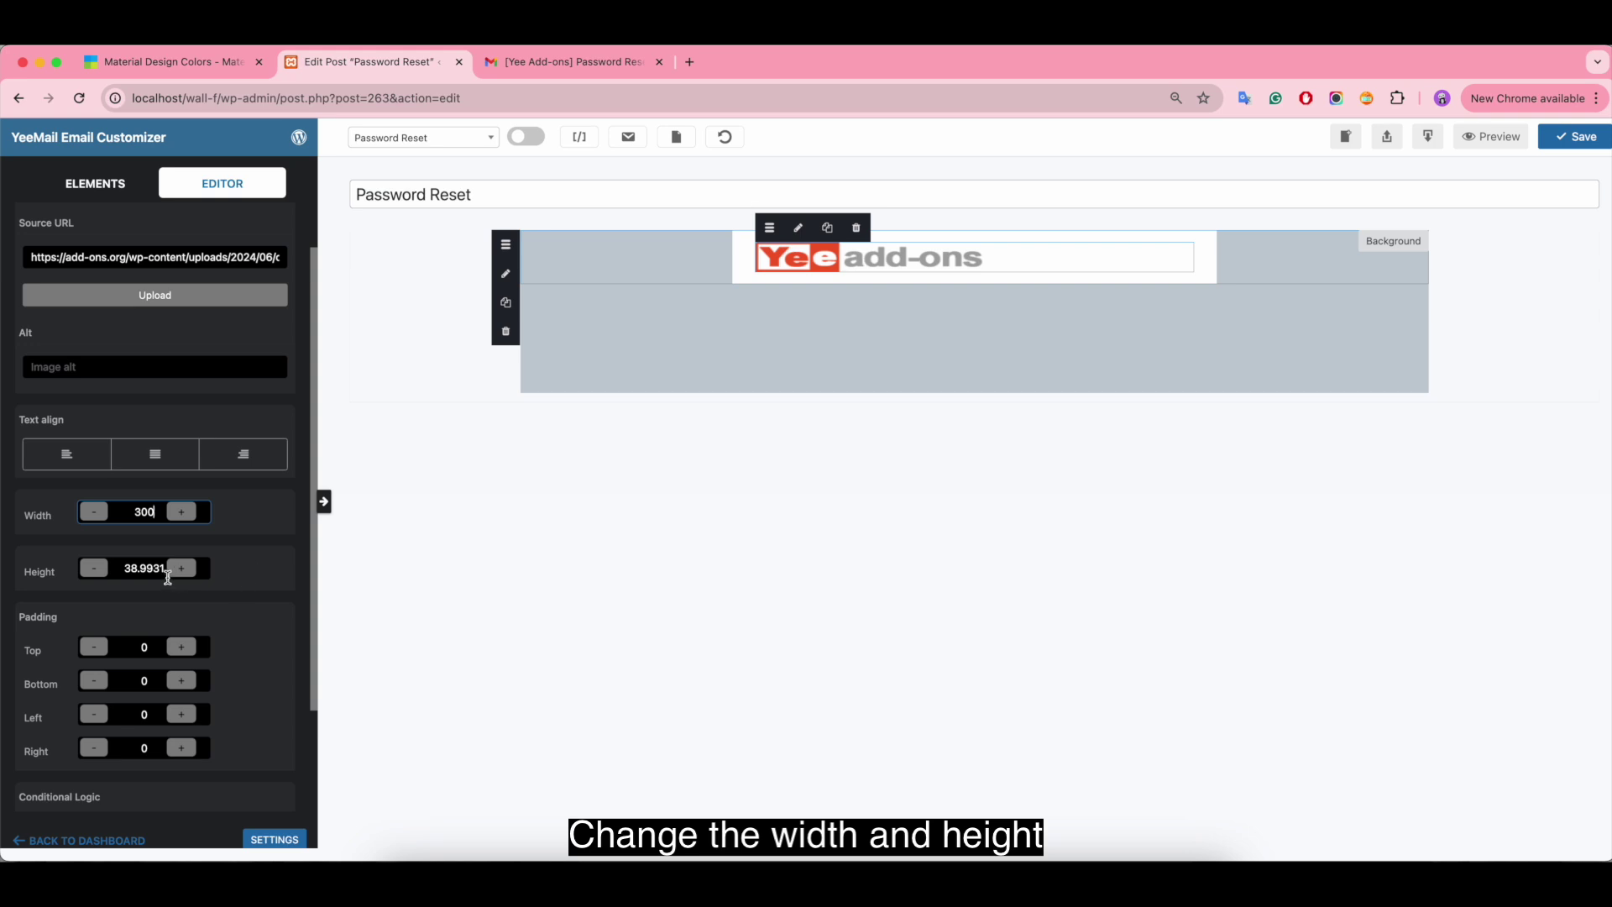
double_click(168, 574)
type("50")
left_click(265, 560)
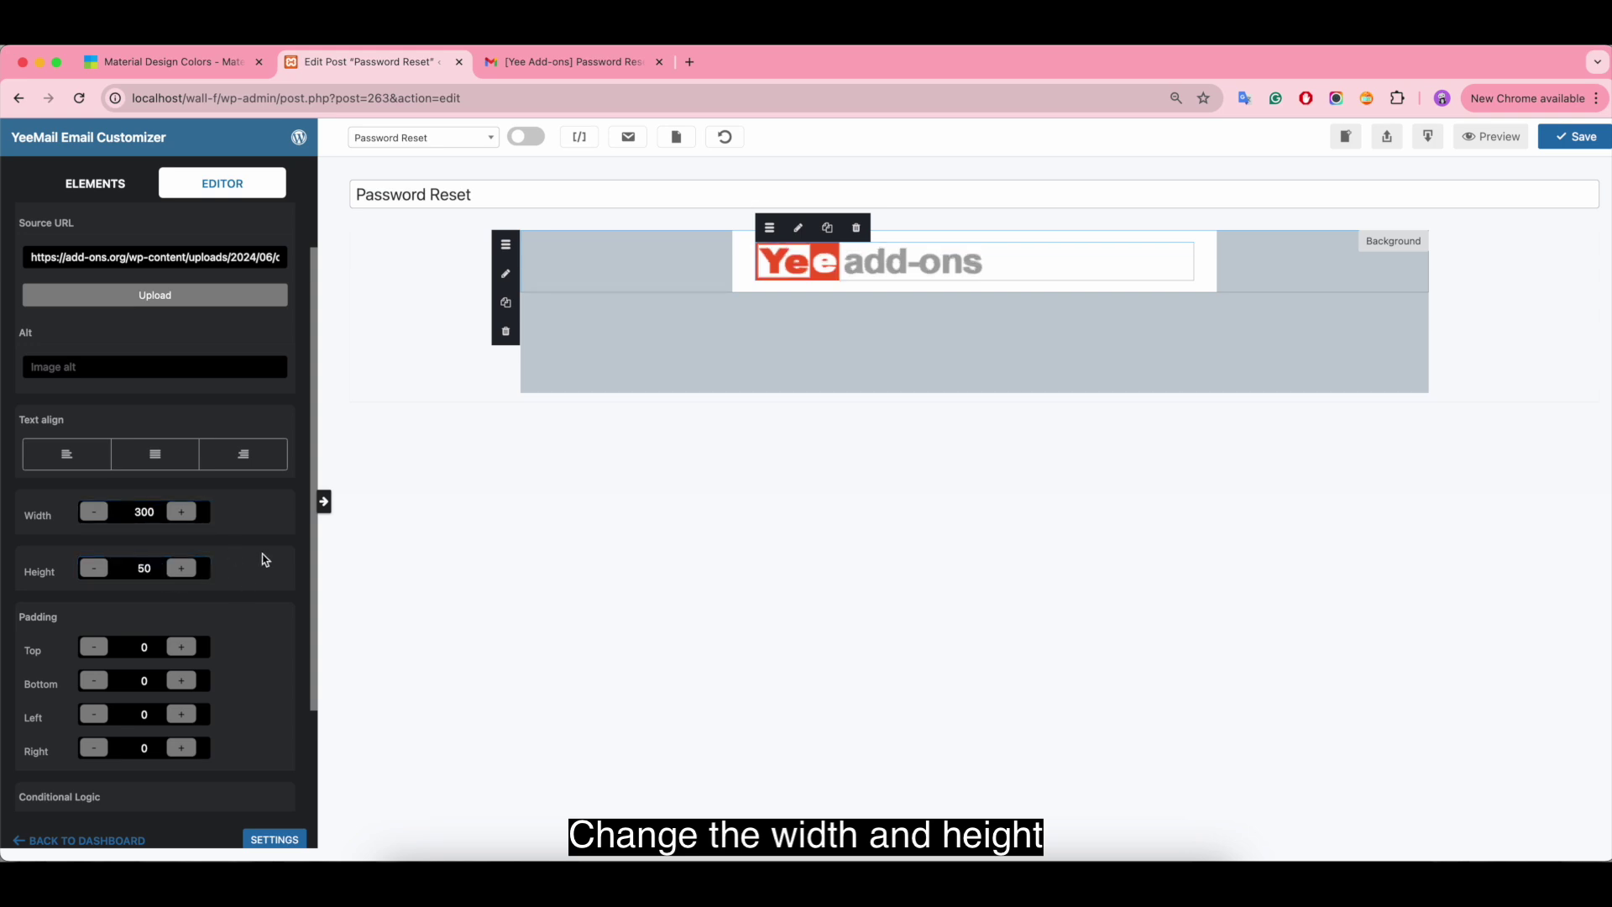
left_click(155, 455)
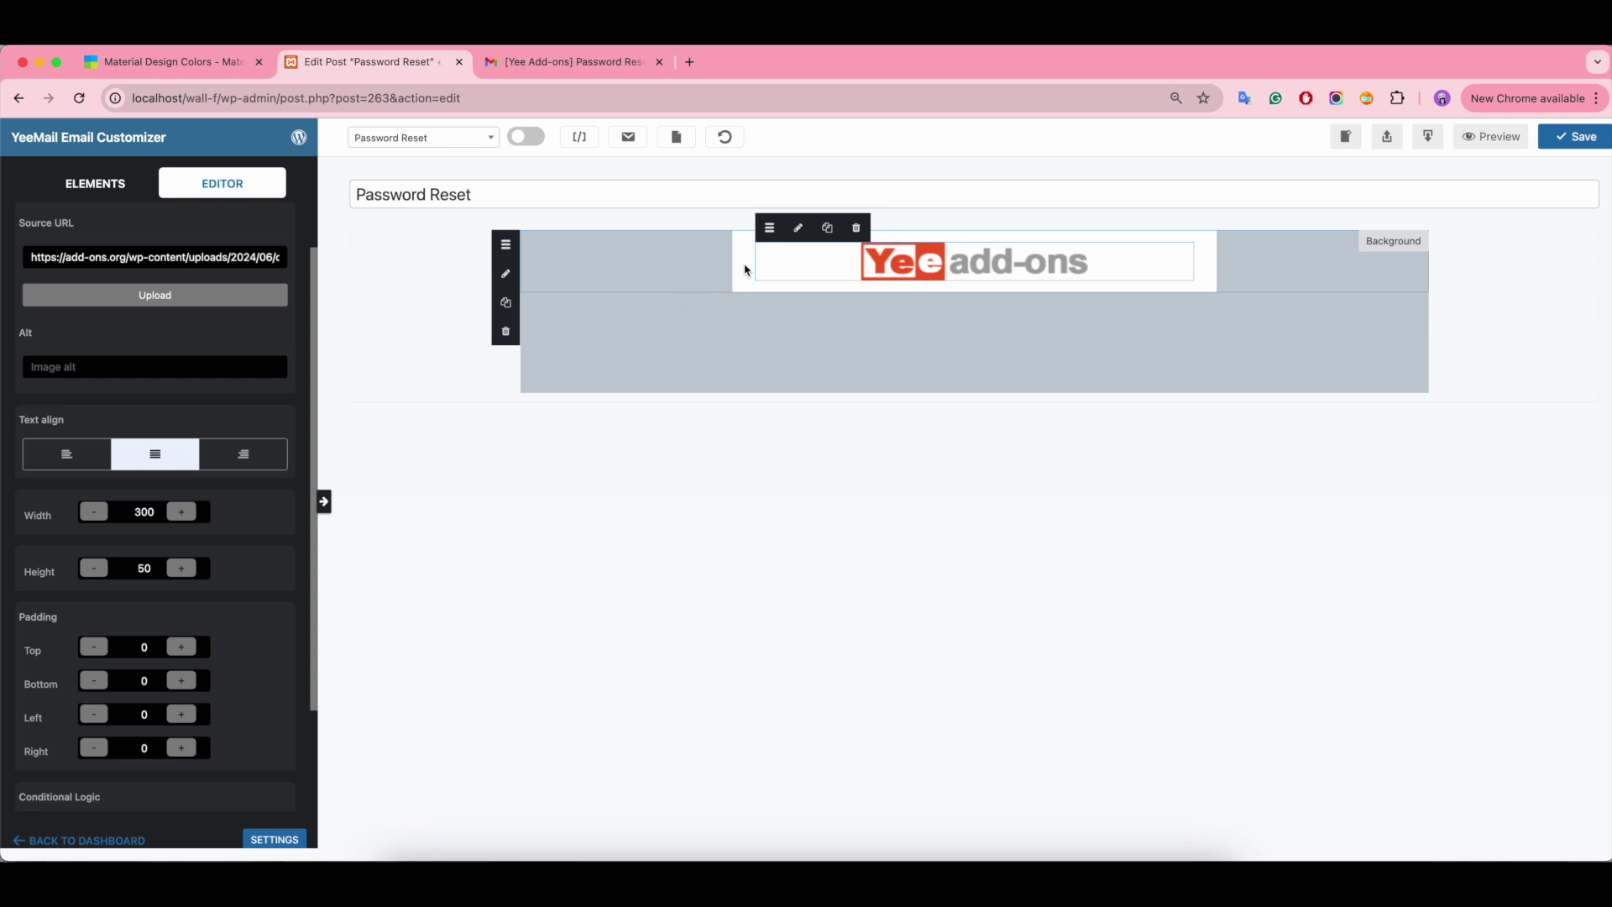
Step: Add a one-column row with a text element beneath the logo
left_click(95, 183)
left_click_drag(83, 489, 558, 302)
left_click_drag(99, 235, 806, 331)
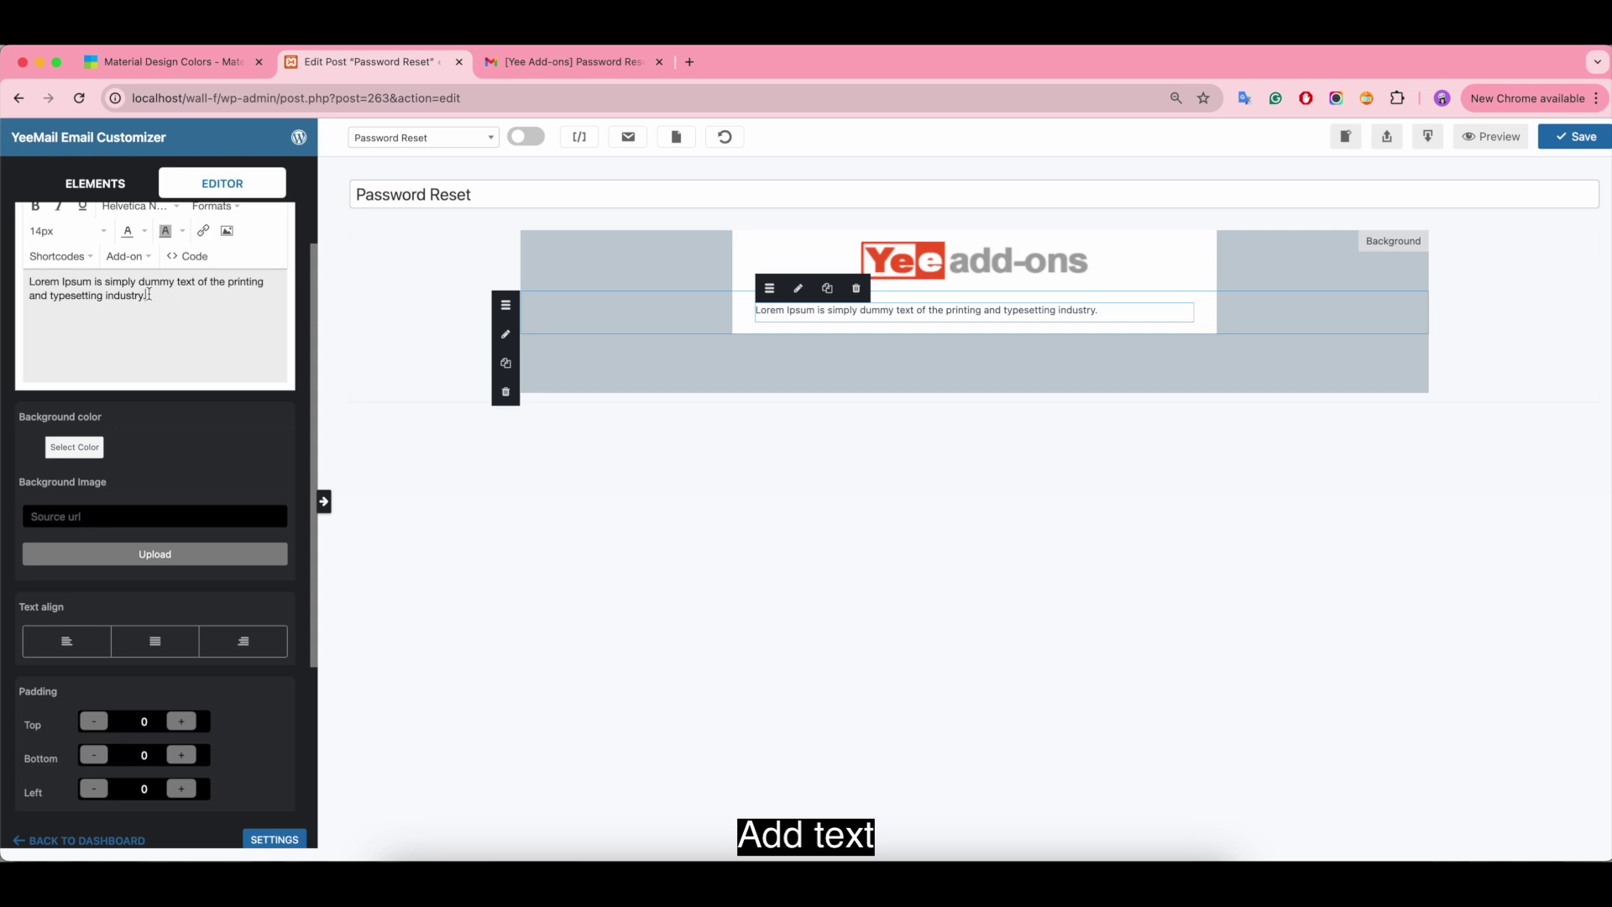
Step: Replace the placeholder text with 'Password Reset Request'
key("super+a")
key("BackSpace")
type("Password")
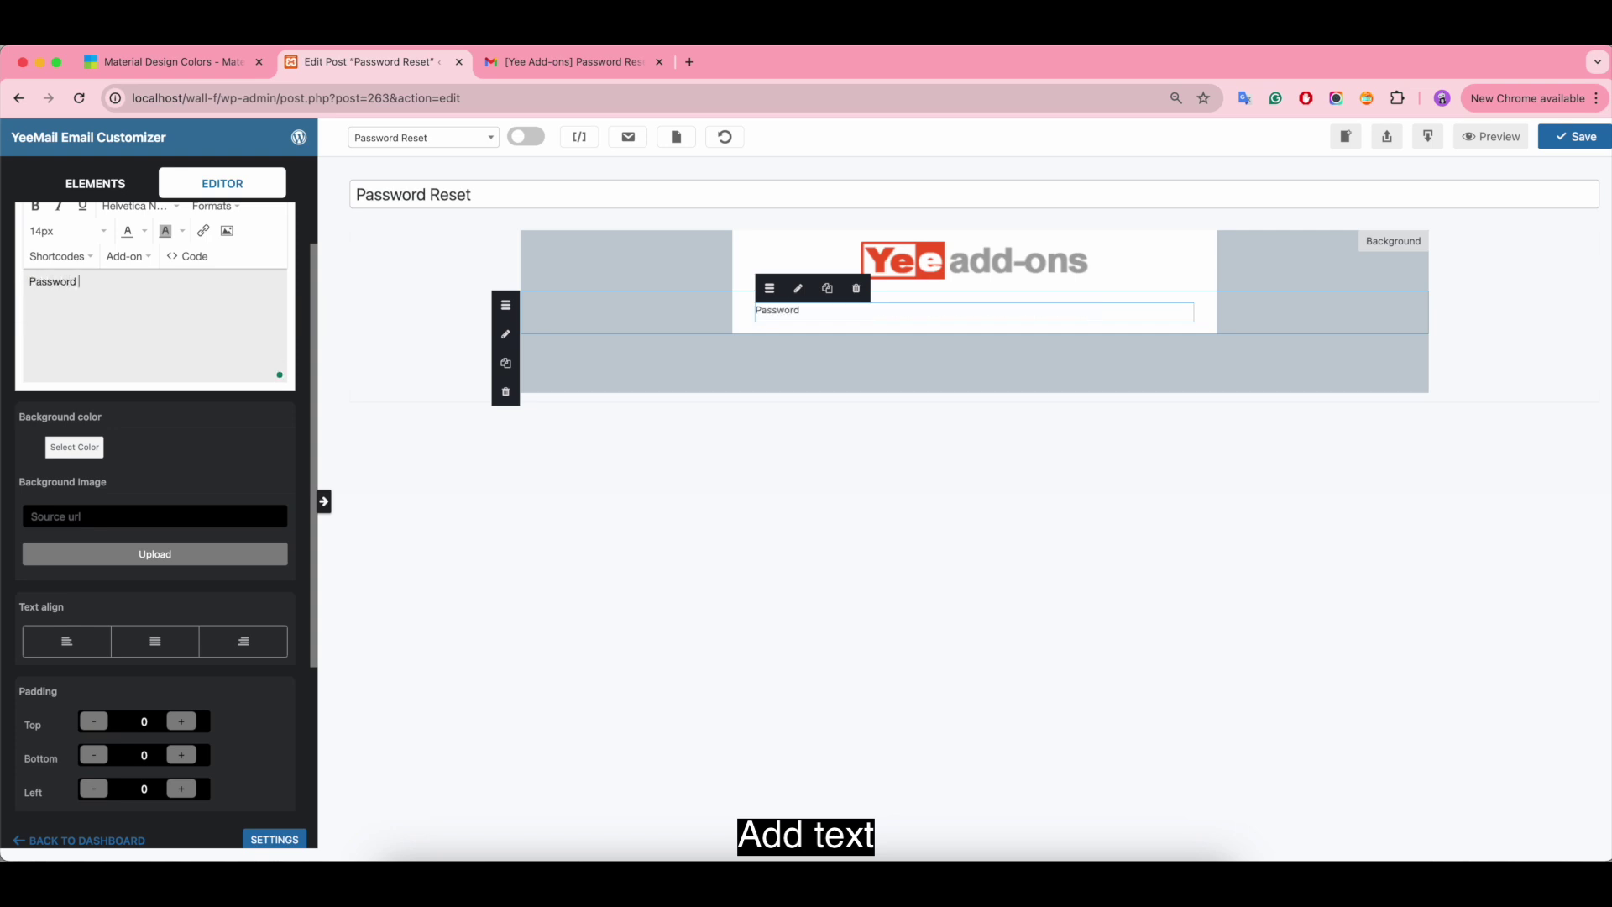
type(" Reset Request")
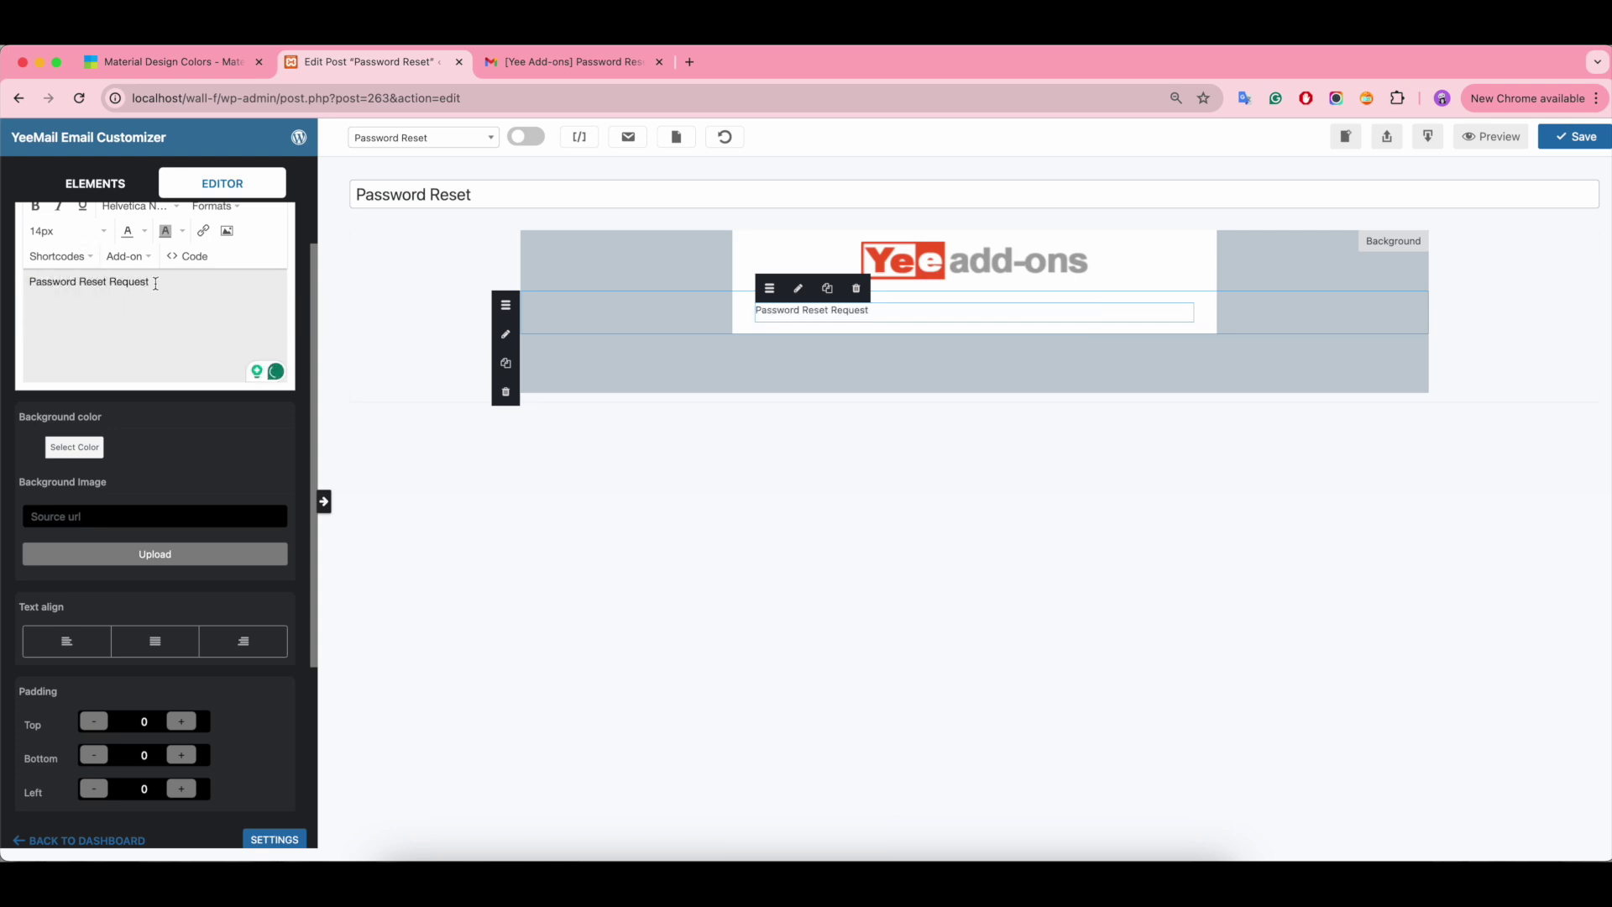
Step: Make the heading bold, 30px and centre-aligned
key("alt+shift+Left")
key("super+a")
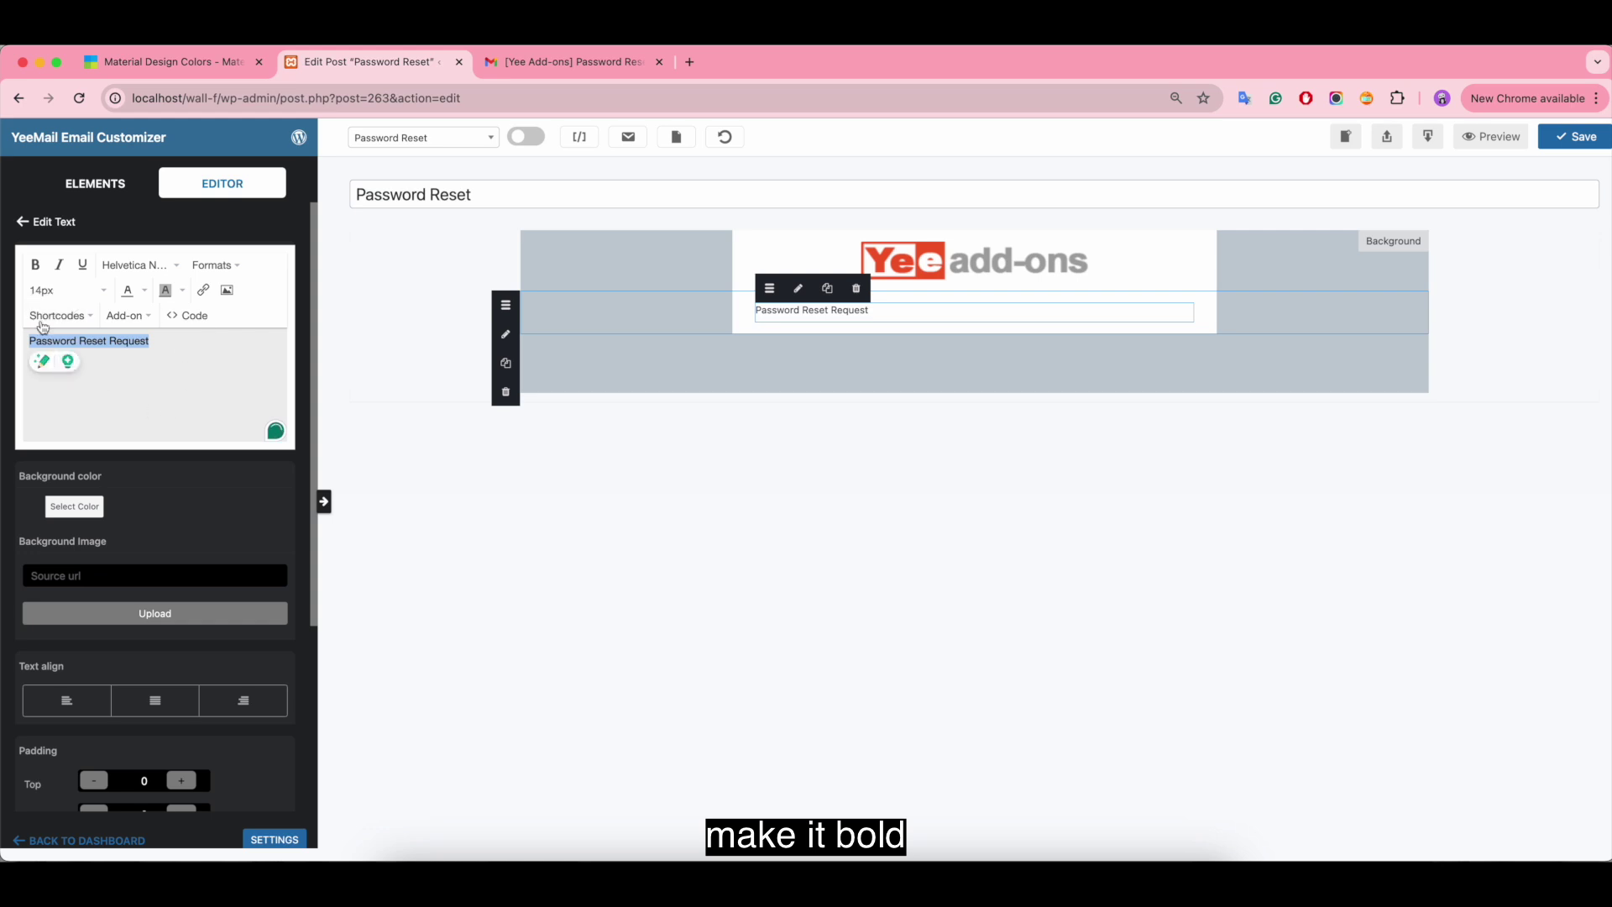
left_click(37, 270)
left_click(71, 289)
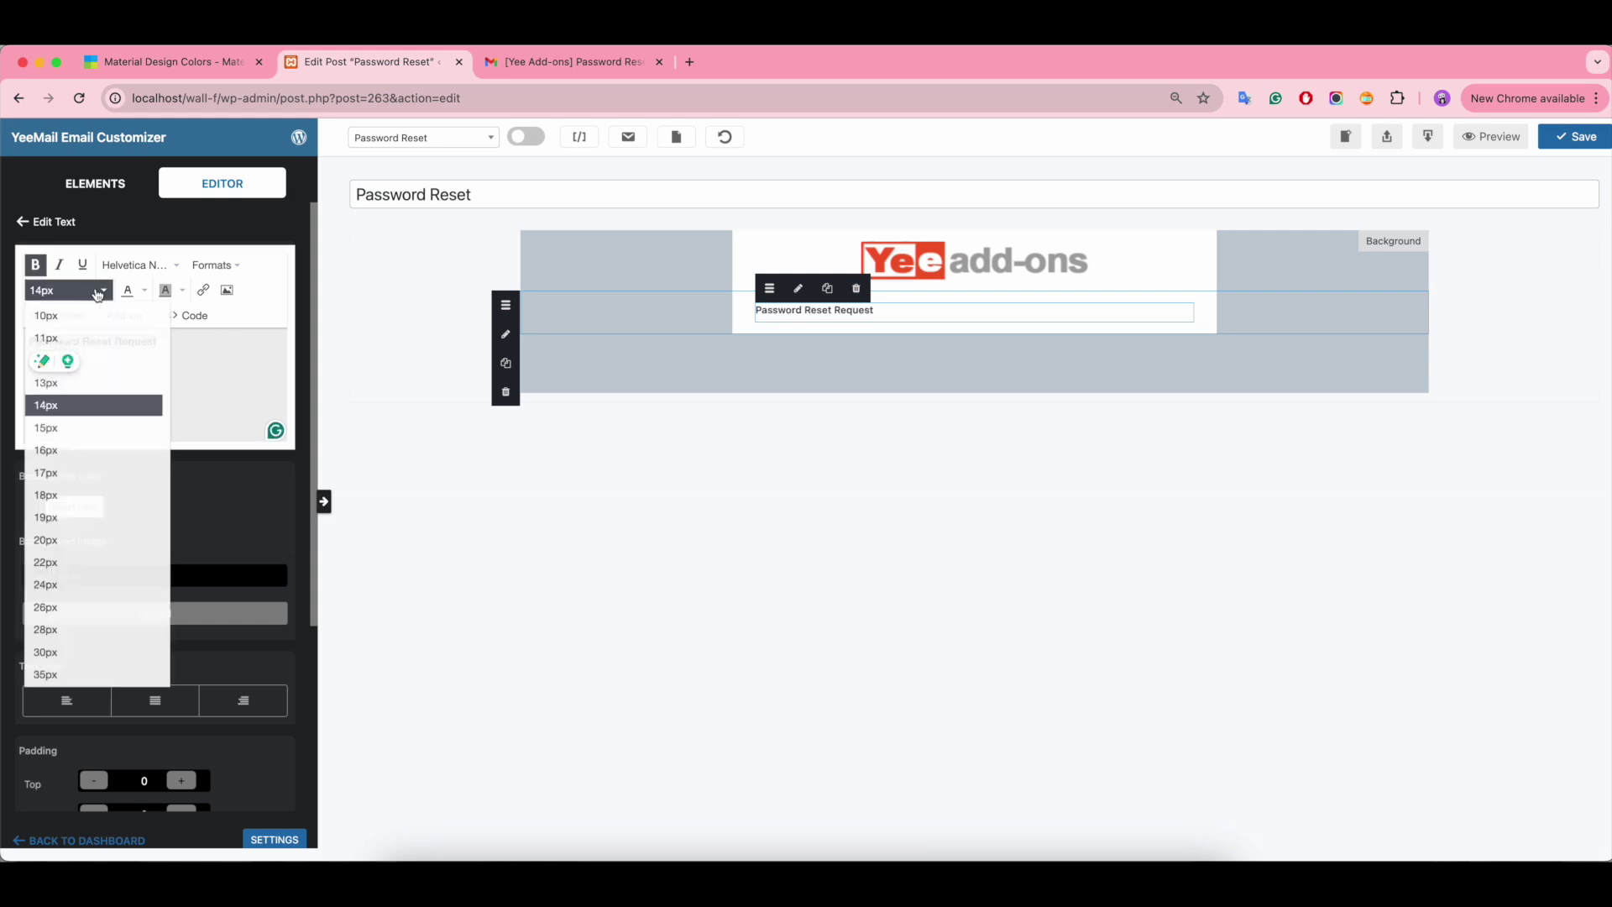
left_click(57, 654)
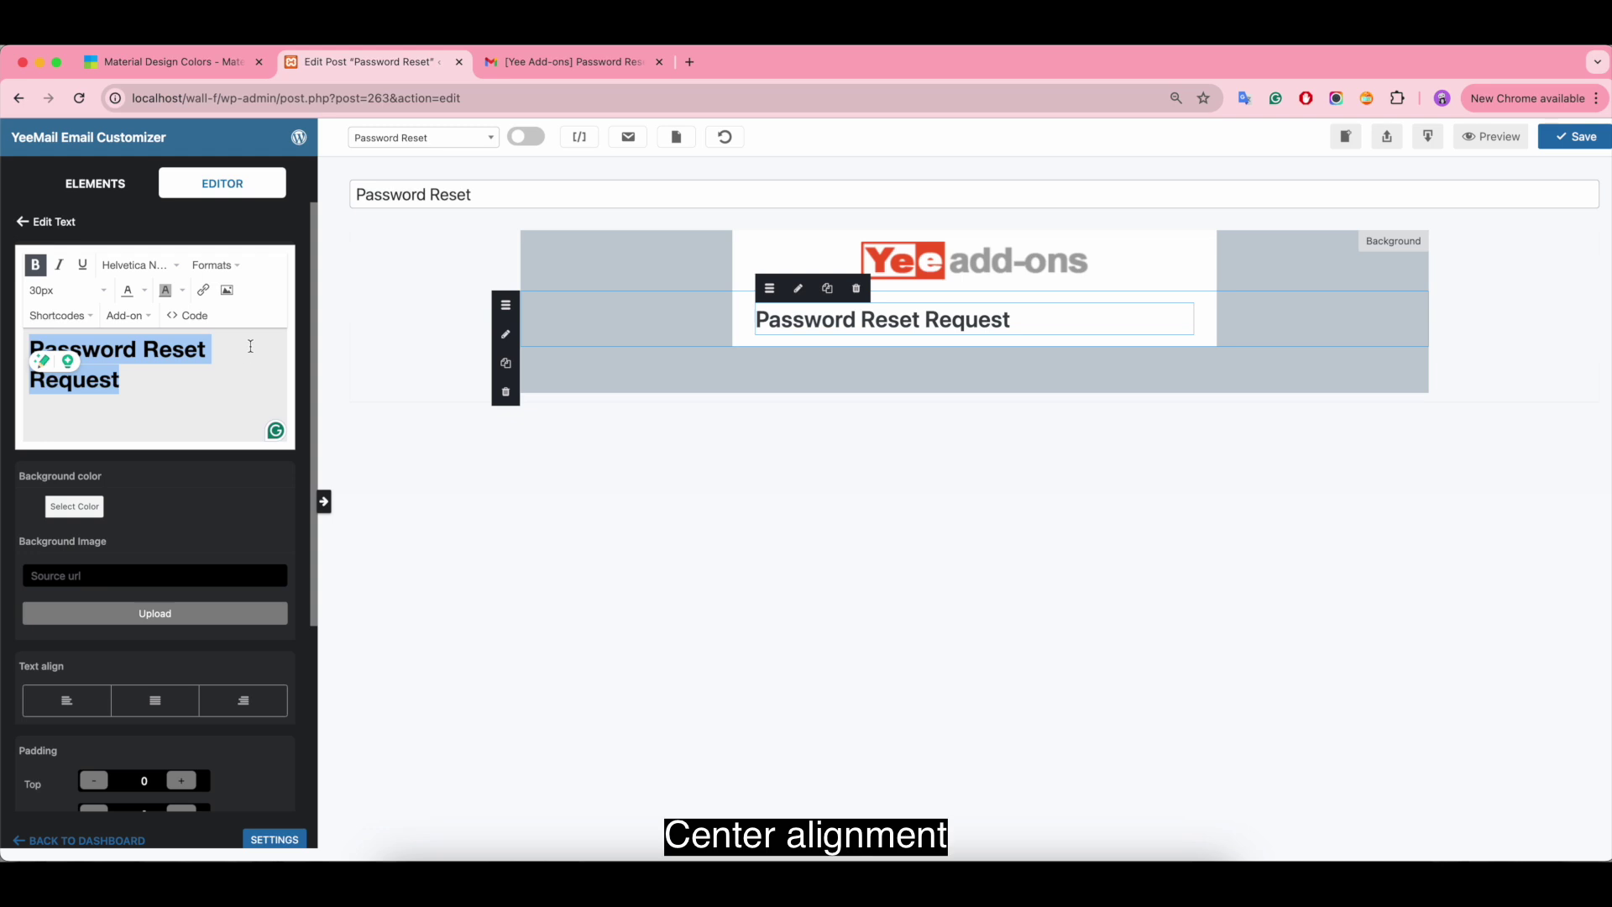
left_click(216, 265)
mouse_move(269, 327)
mouse_move(220, 358)
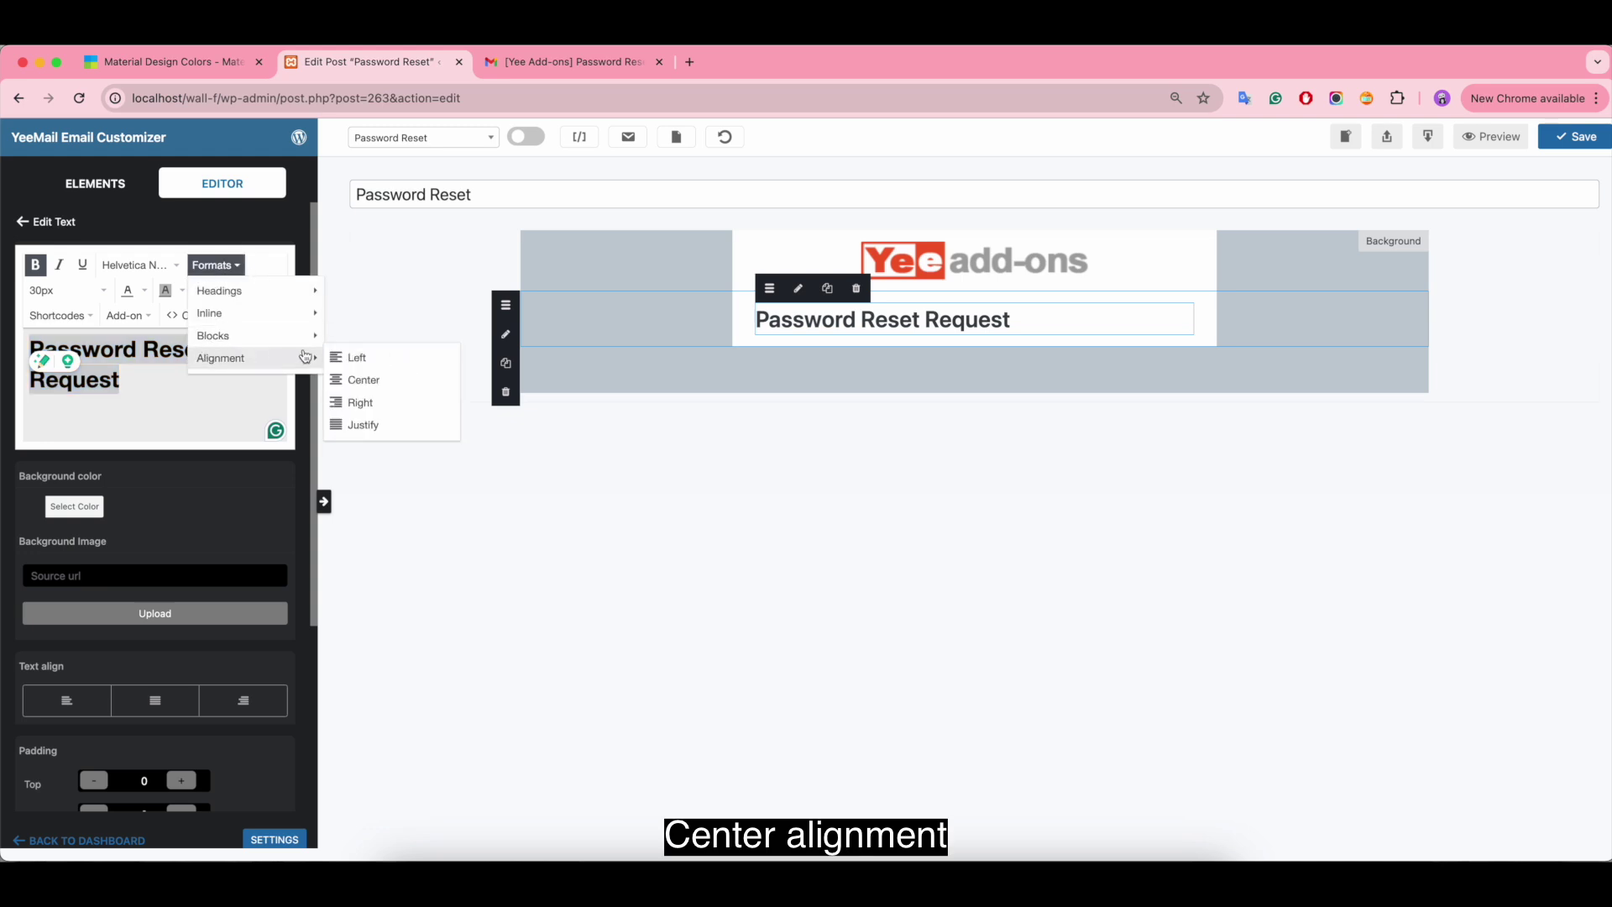
left_click(357, 375)
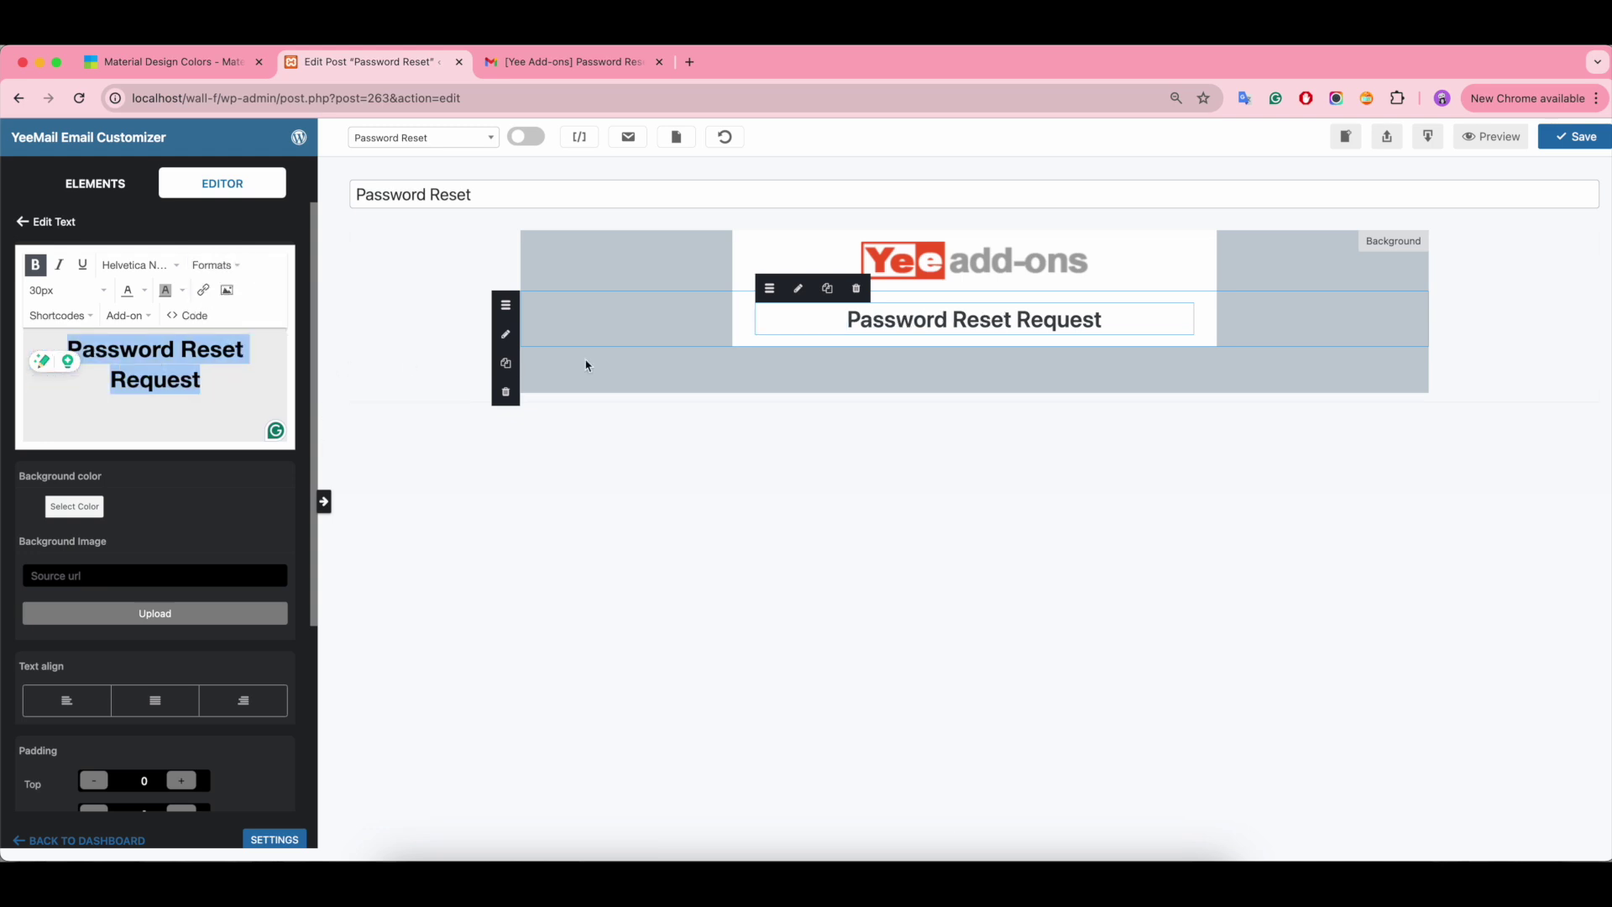
left_click(748, 342)
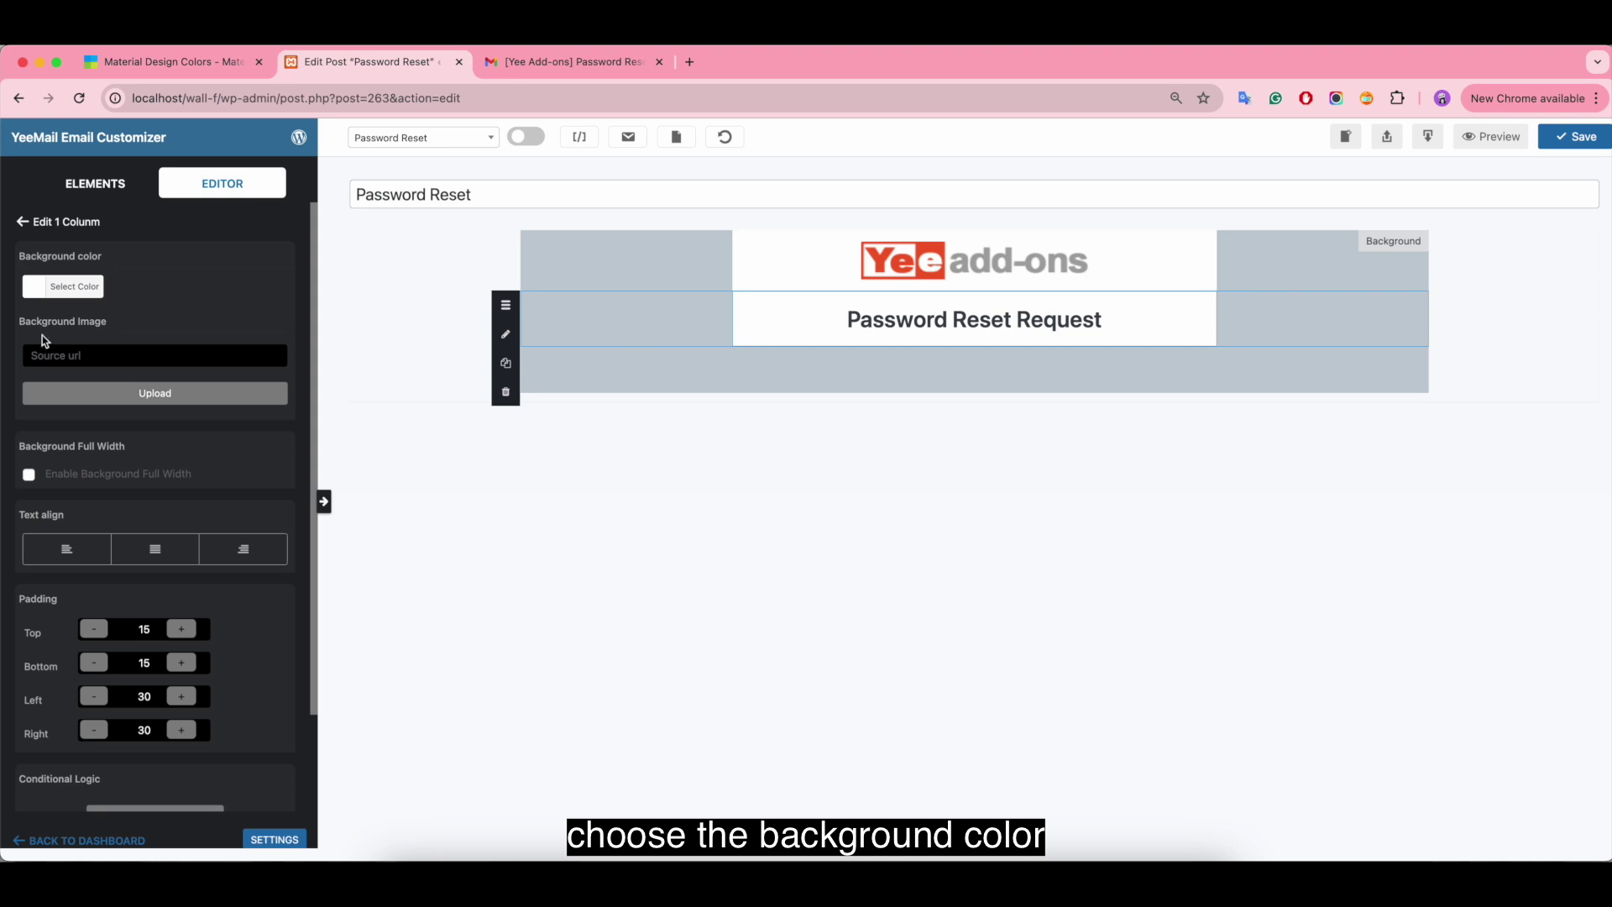
Step: Give the heading column a deep orange background copied from the Material Design palette
left_click(35, 296)
left_click(187, 63)
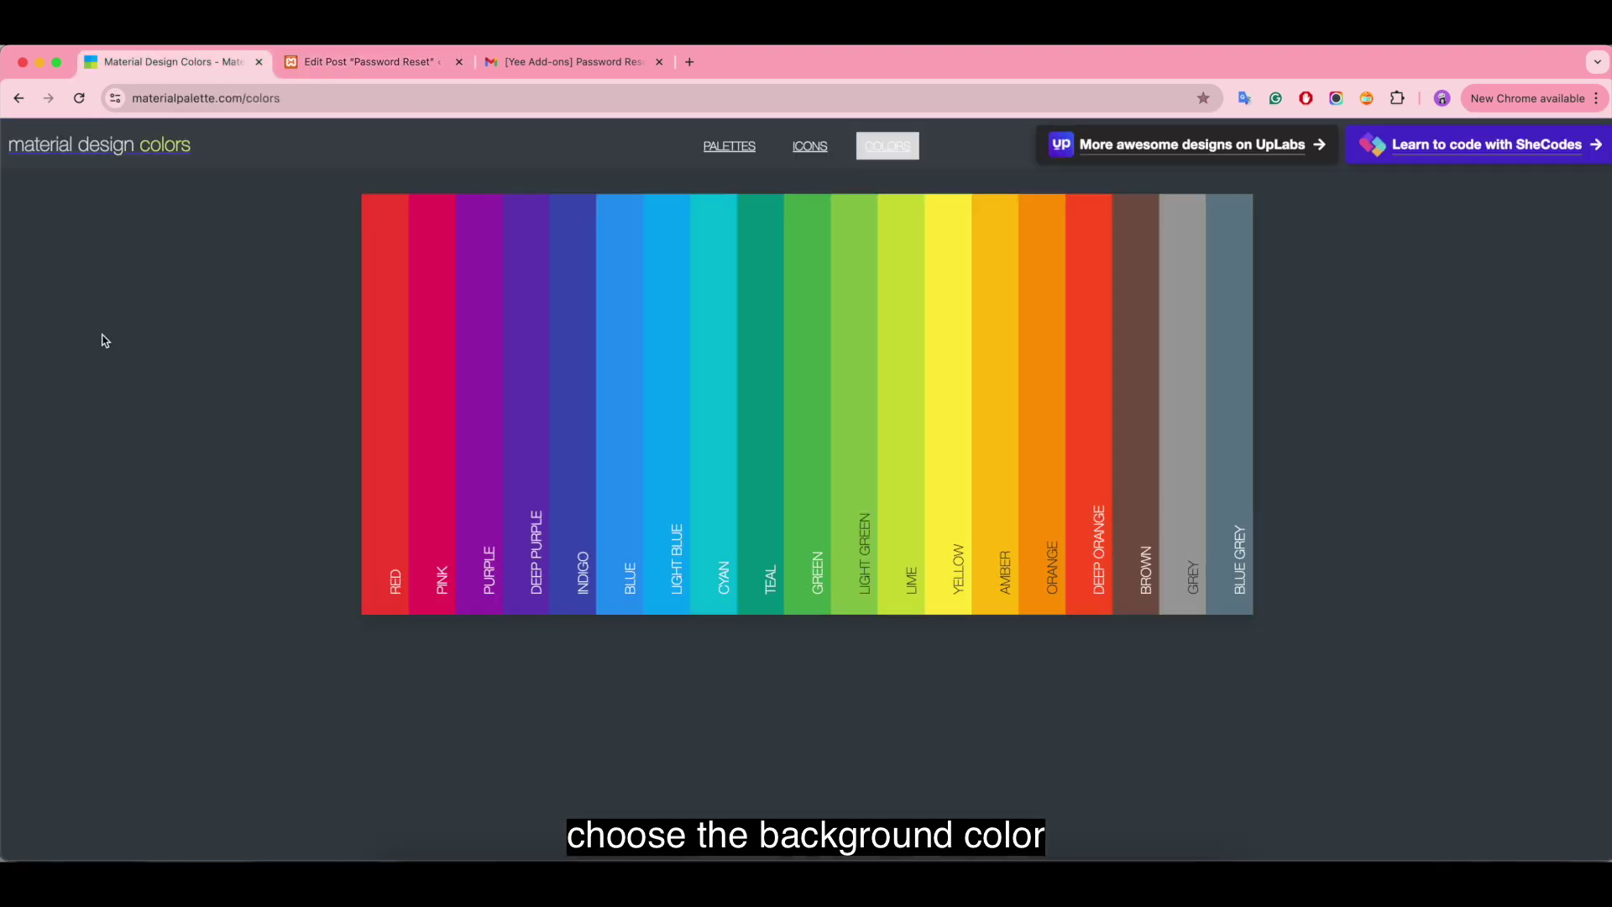
left_click(1093, 388)
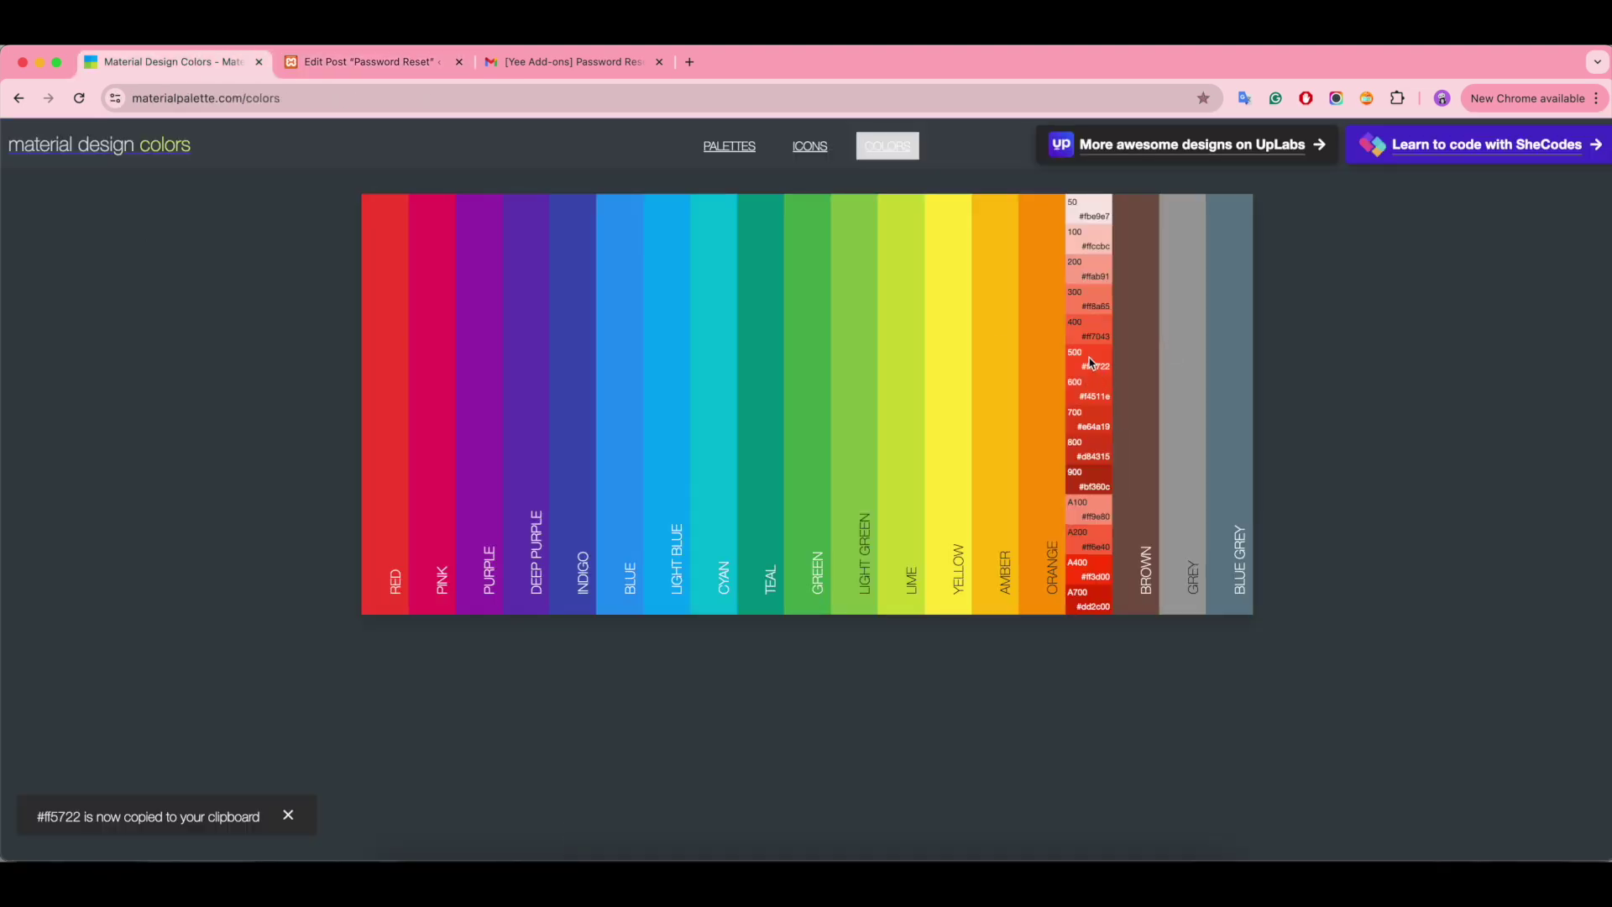
left_click(369, 62)
left_click(149, 285)
key("ctrl+a")
key("ctrl+v")
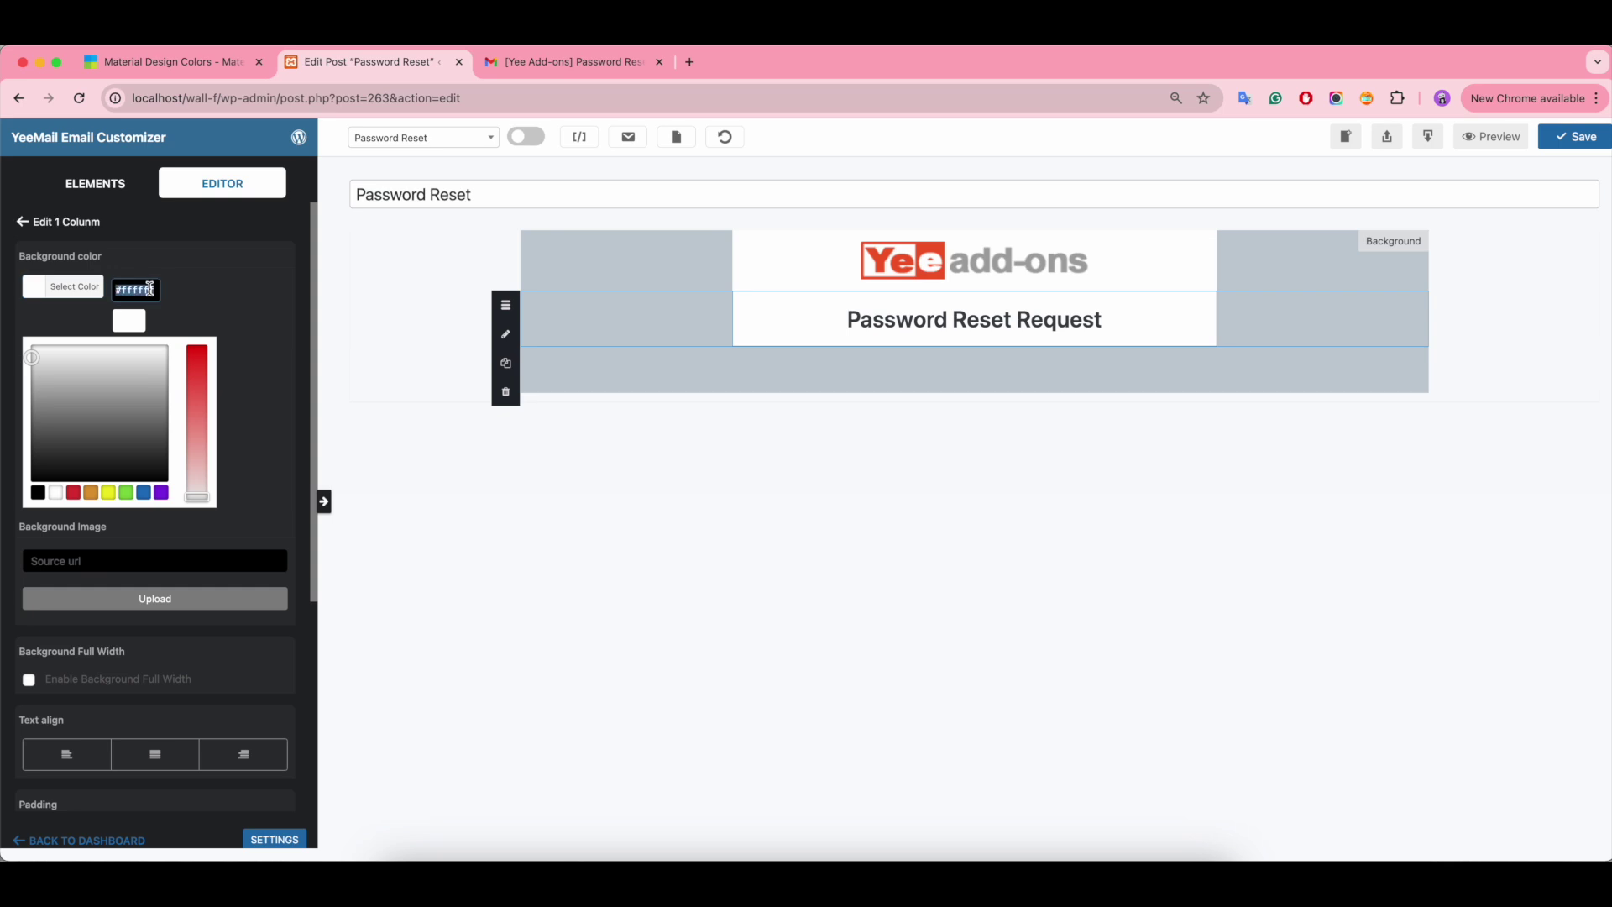
Step: Make the 'Password Reset Request' heading text white
left_click(971, 317)
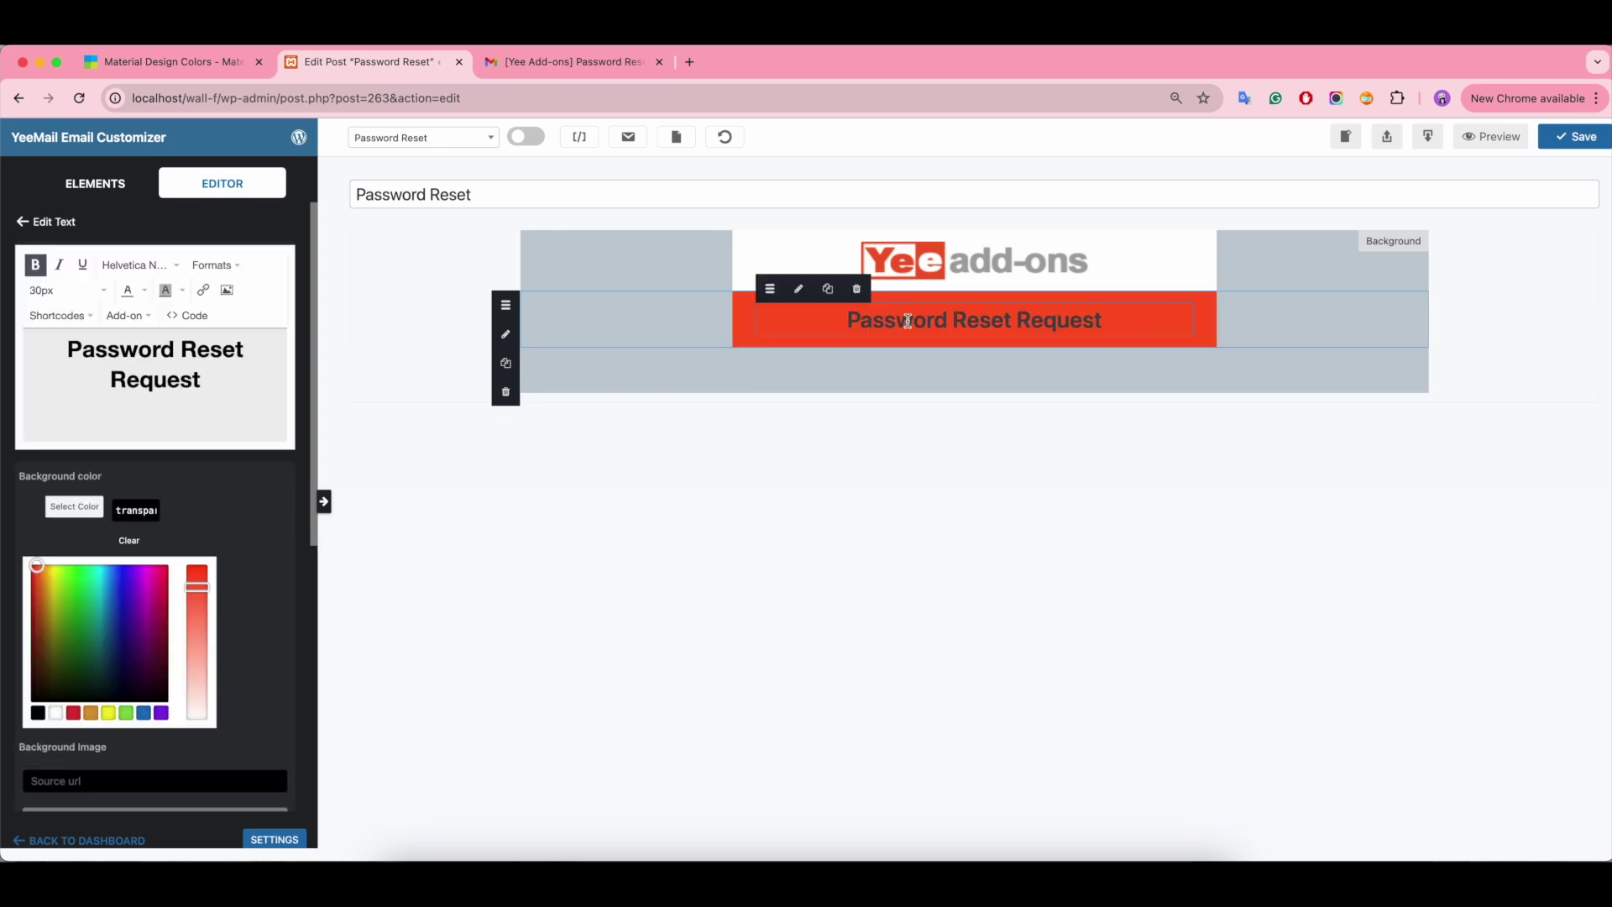
left_click_drag(206, 382, 53, 353)
left_click(147, 296)
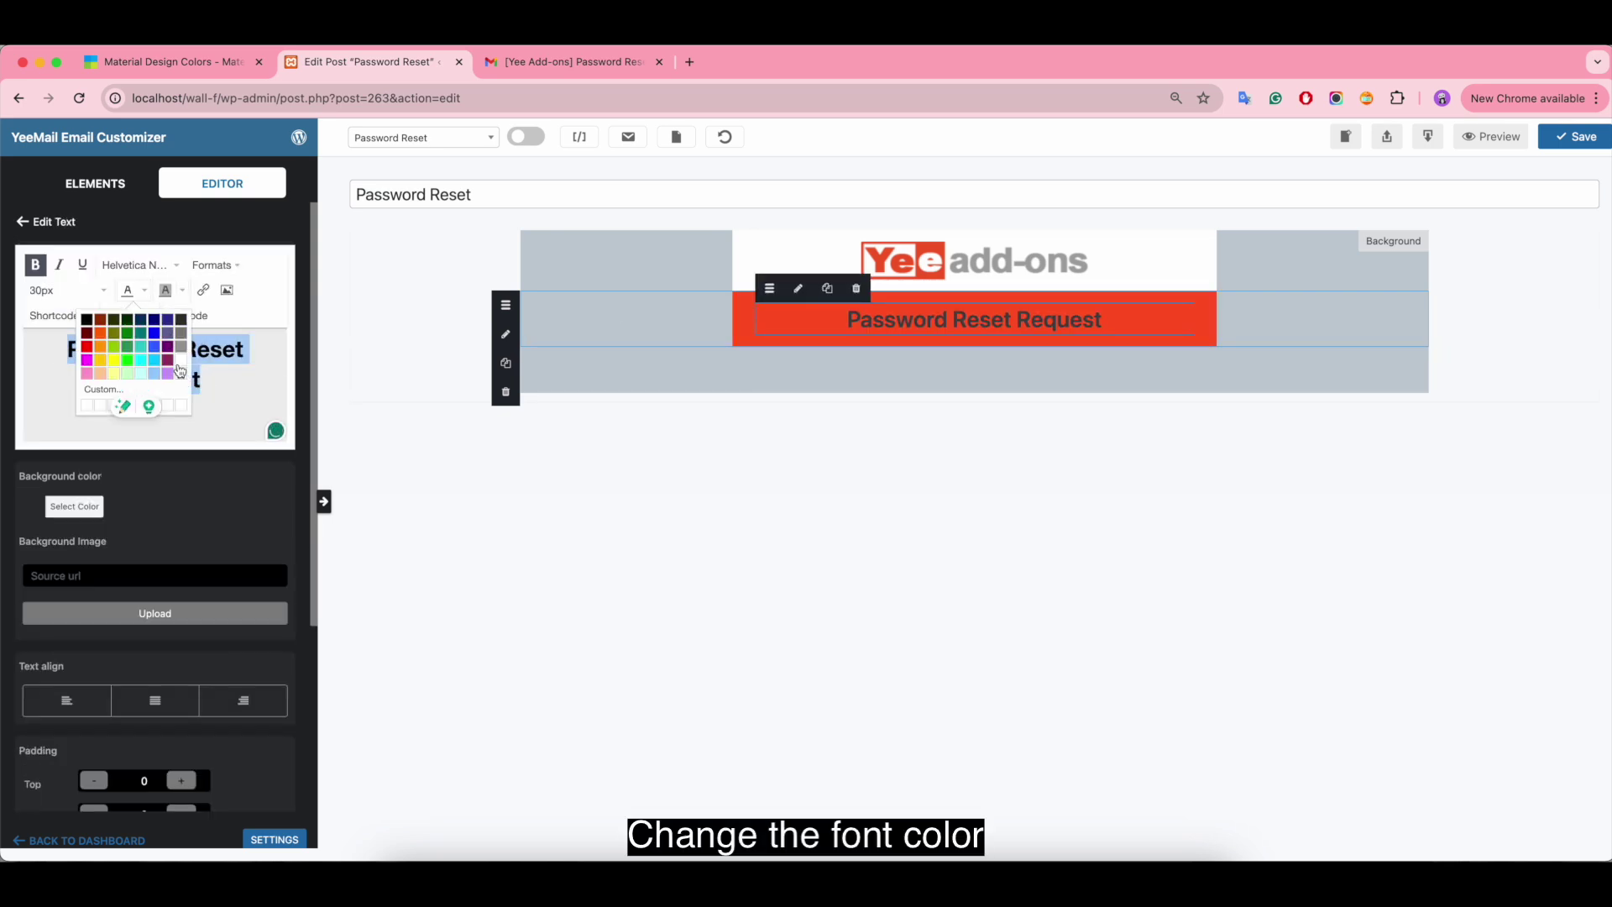
left_click(179, 371)
left_click(156, 298)
left_click(180, 355)
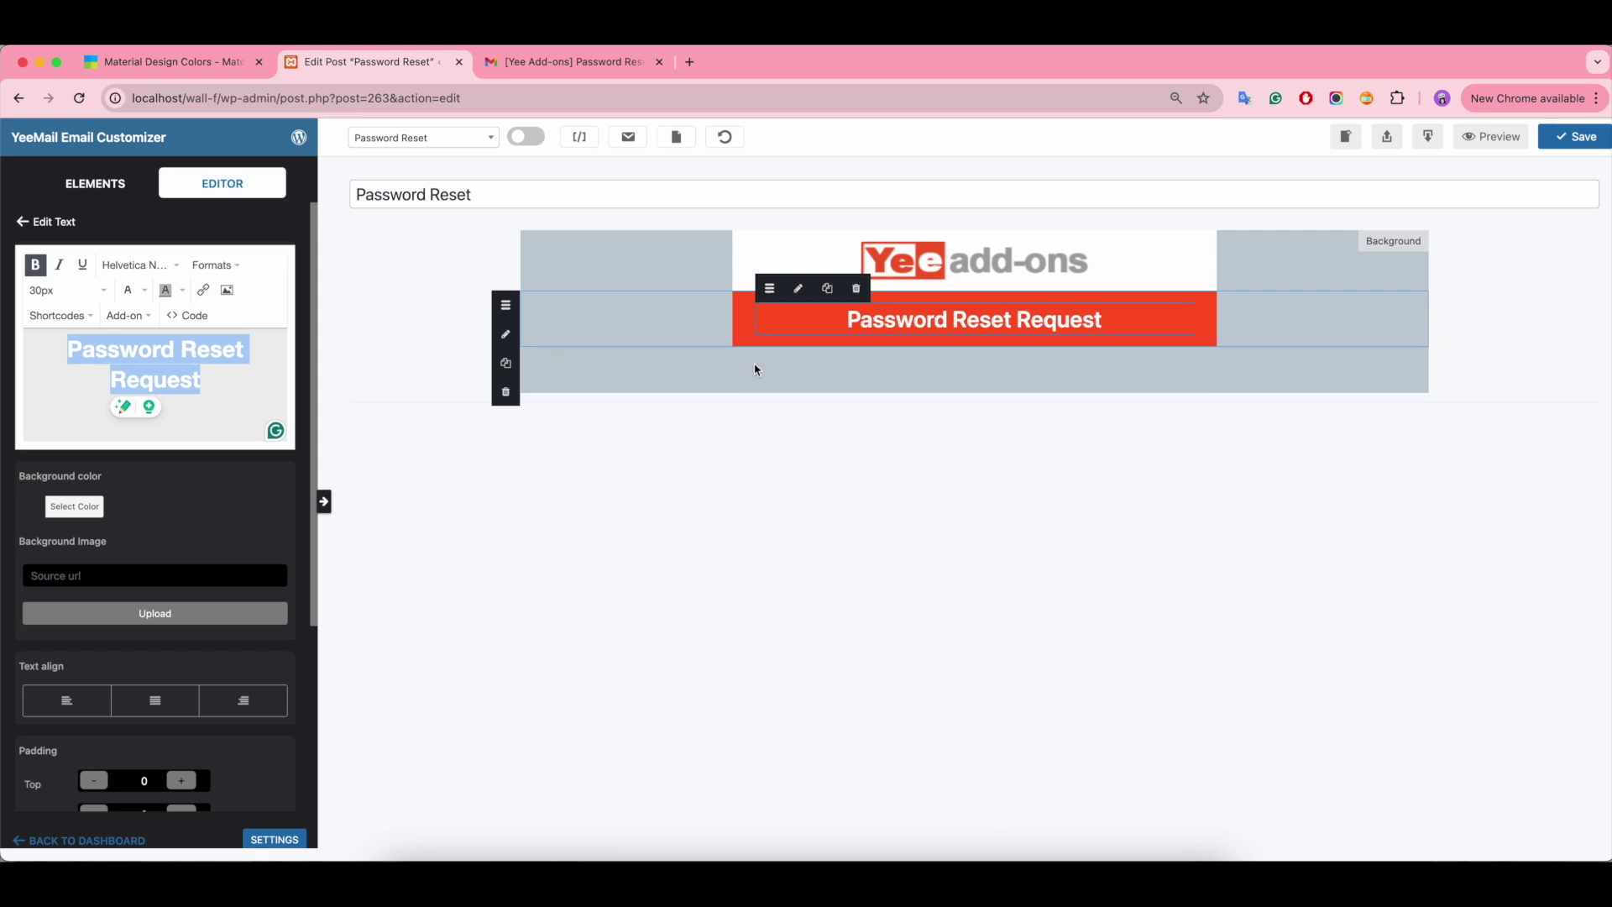
left_click(655, 281)
Step: Add a one-column row with a text block below the heading and clear its placeholder
left_click(91, 183)
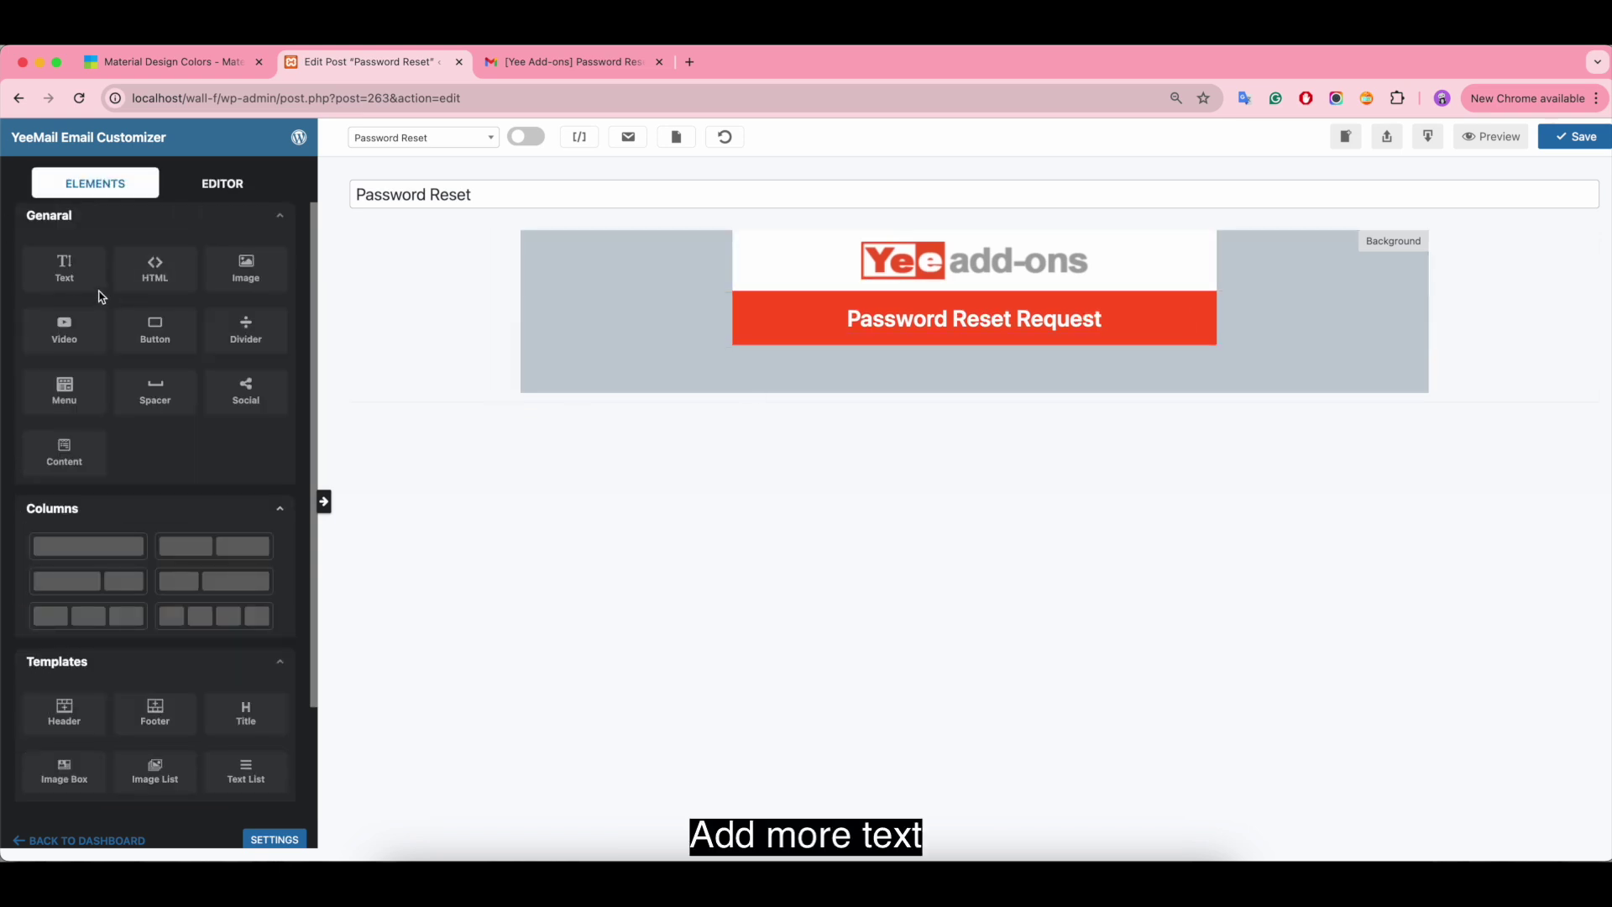
left_click_drag(87, 549, 689, 363)
left_click_drag(65, 263, 790, 364)
left_click(837, 378)
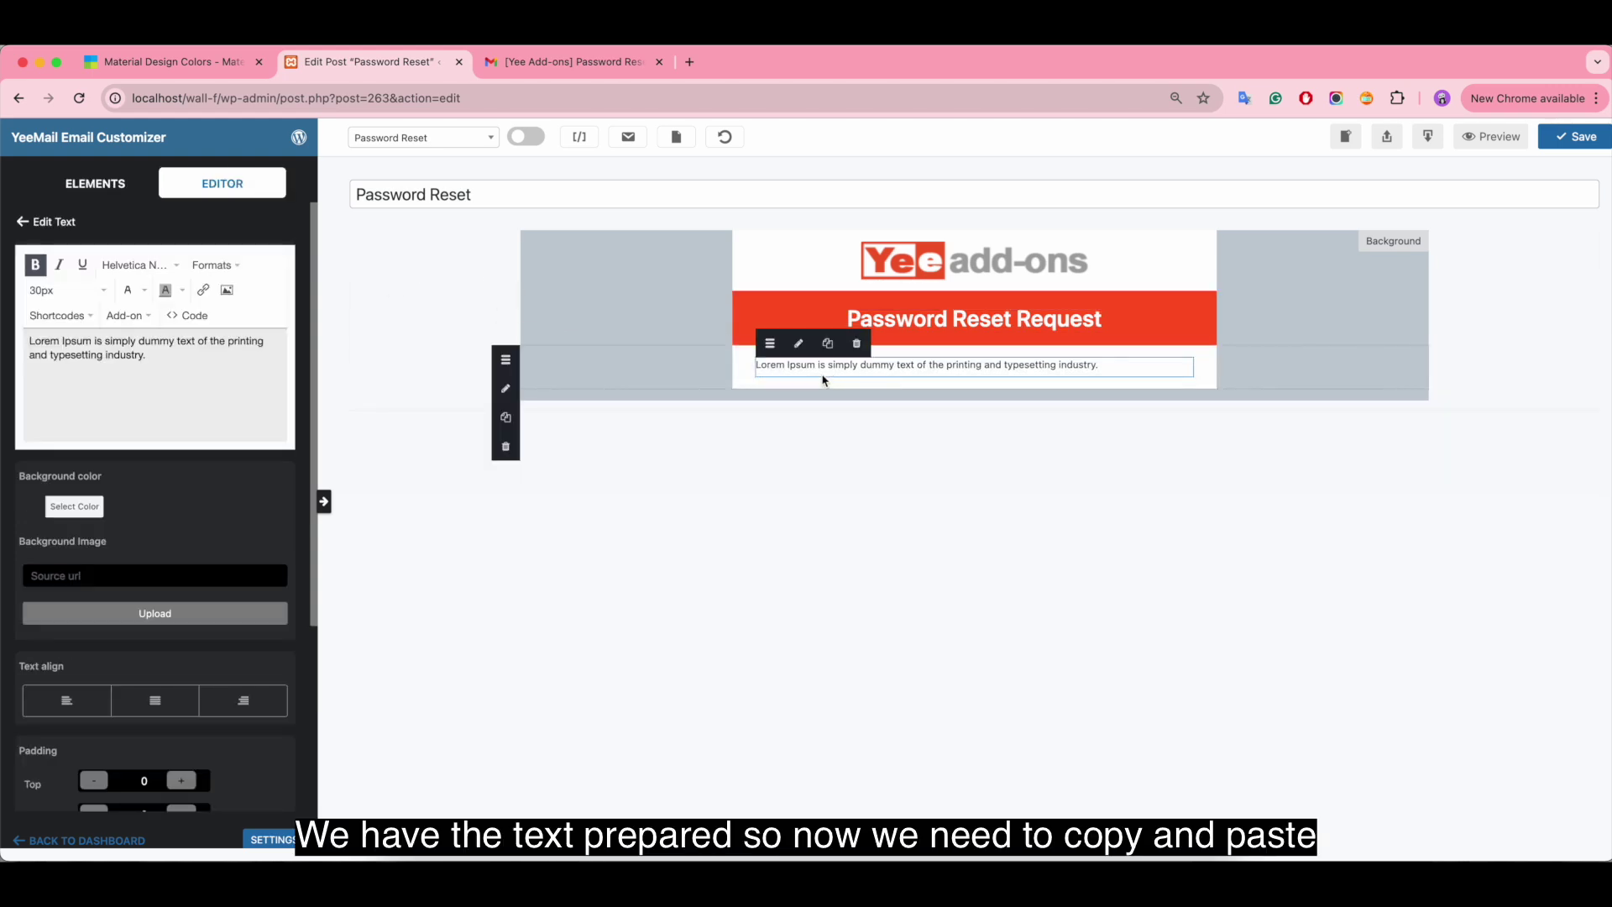
left_click_drag(182, 359, 3, 339)
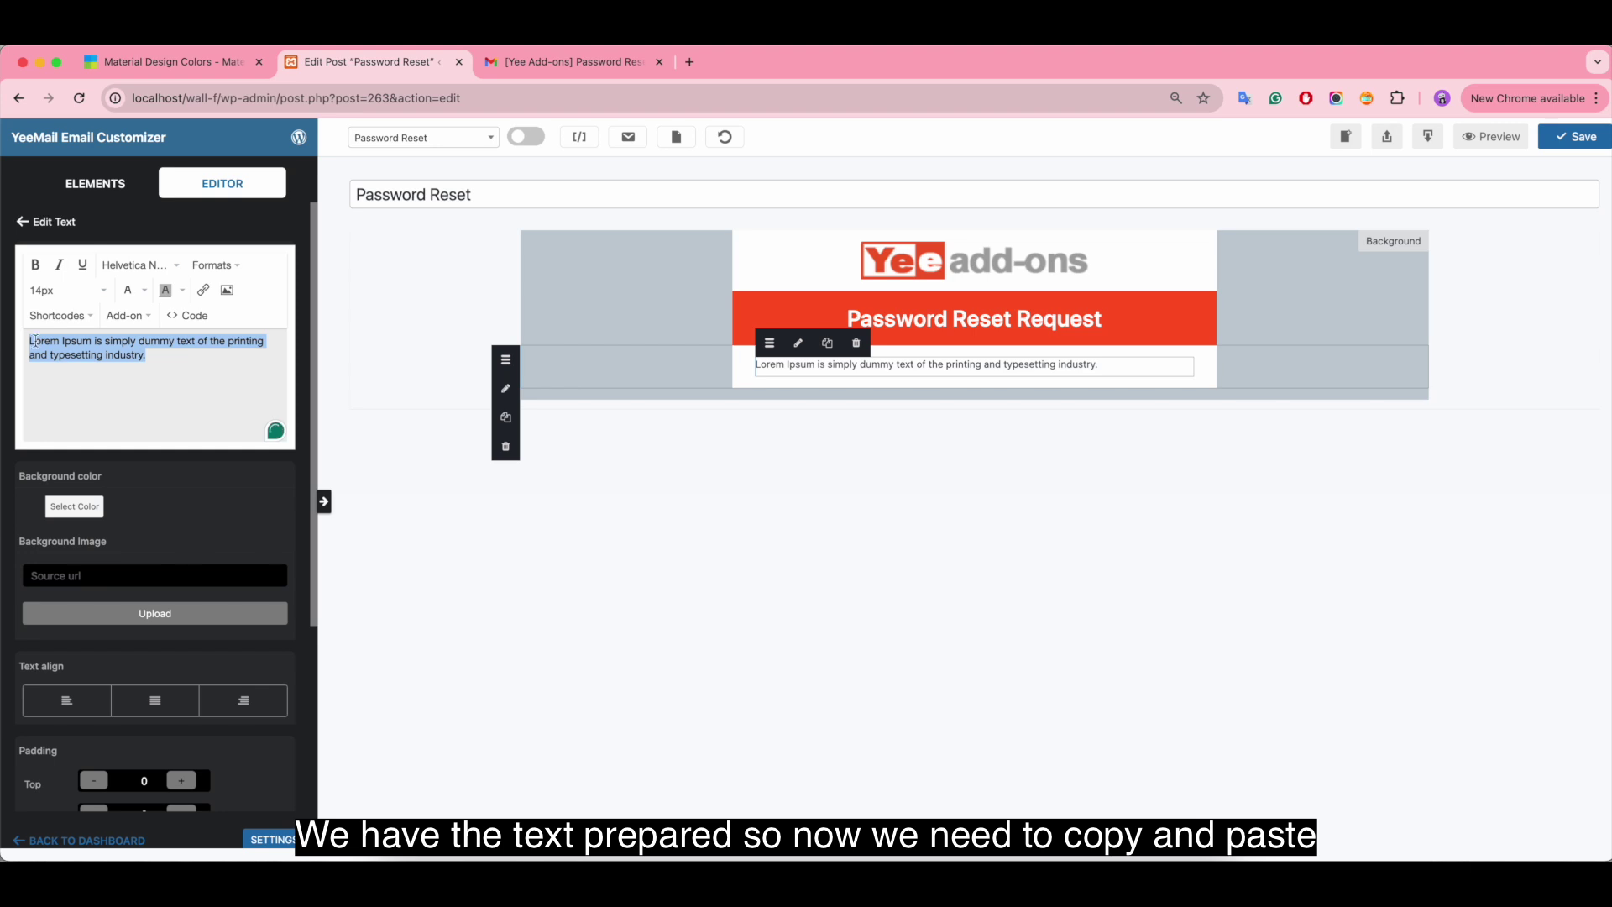
key("BackSpace")
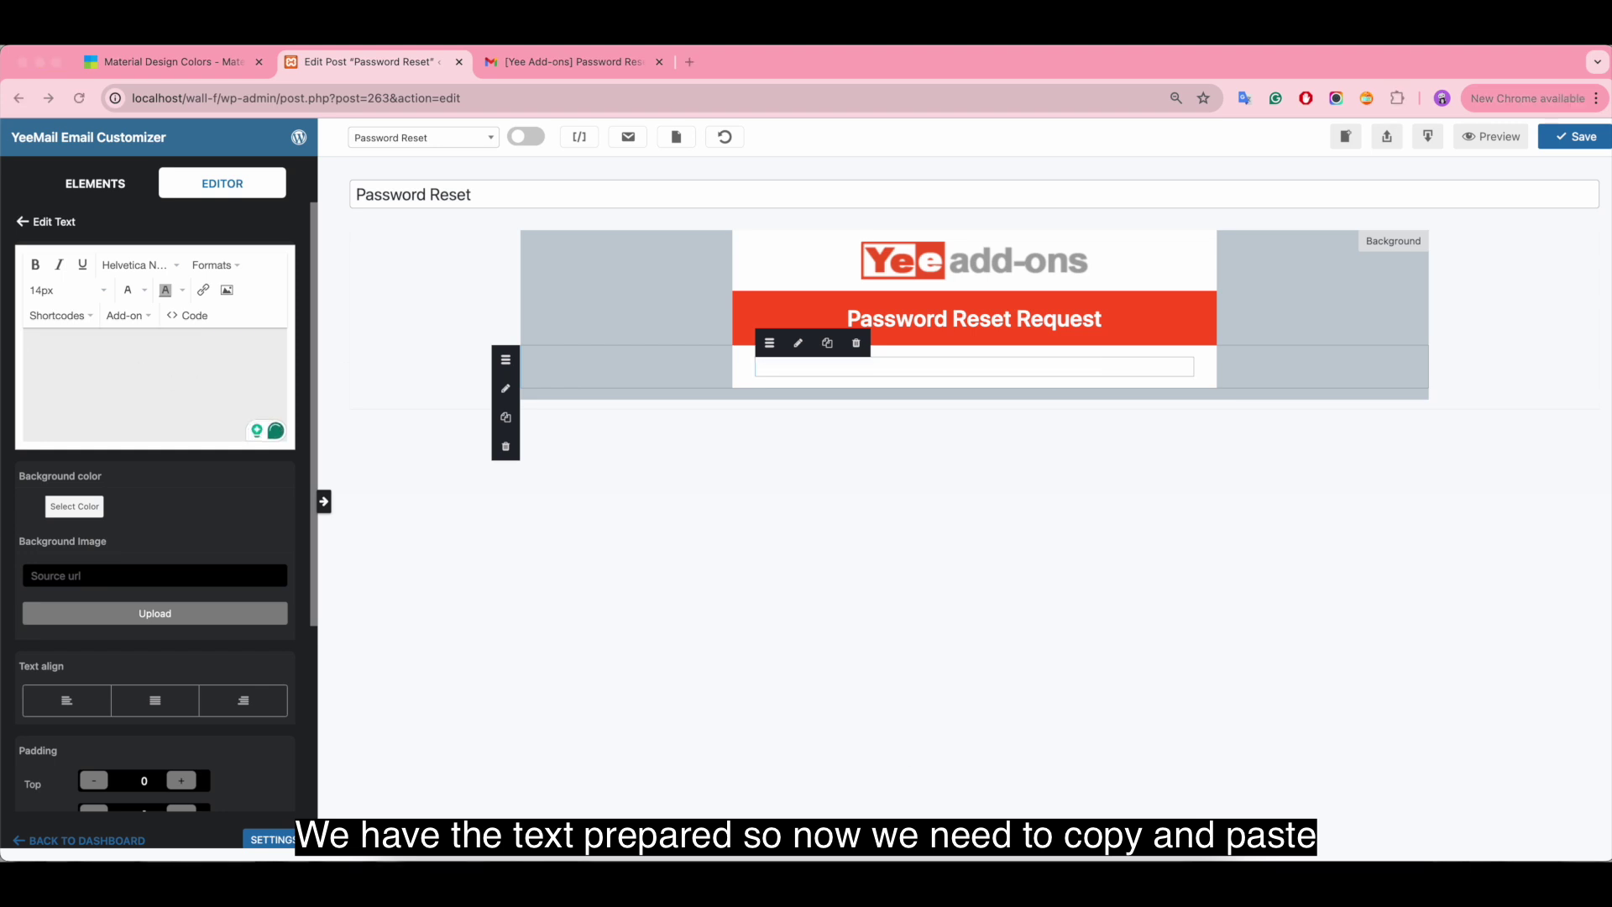
Step: Paste the password reset letter from Pages and set it to 15px
key("super+Tab")
key("super+c")
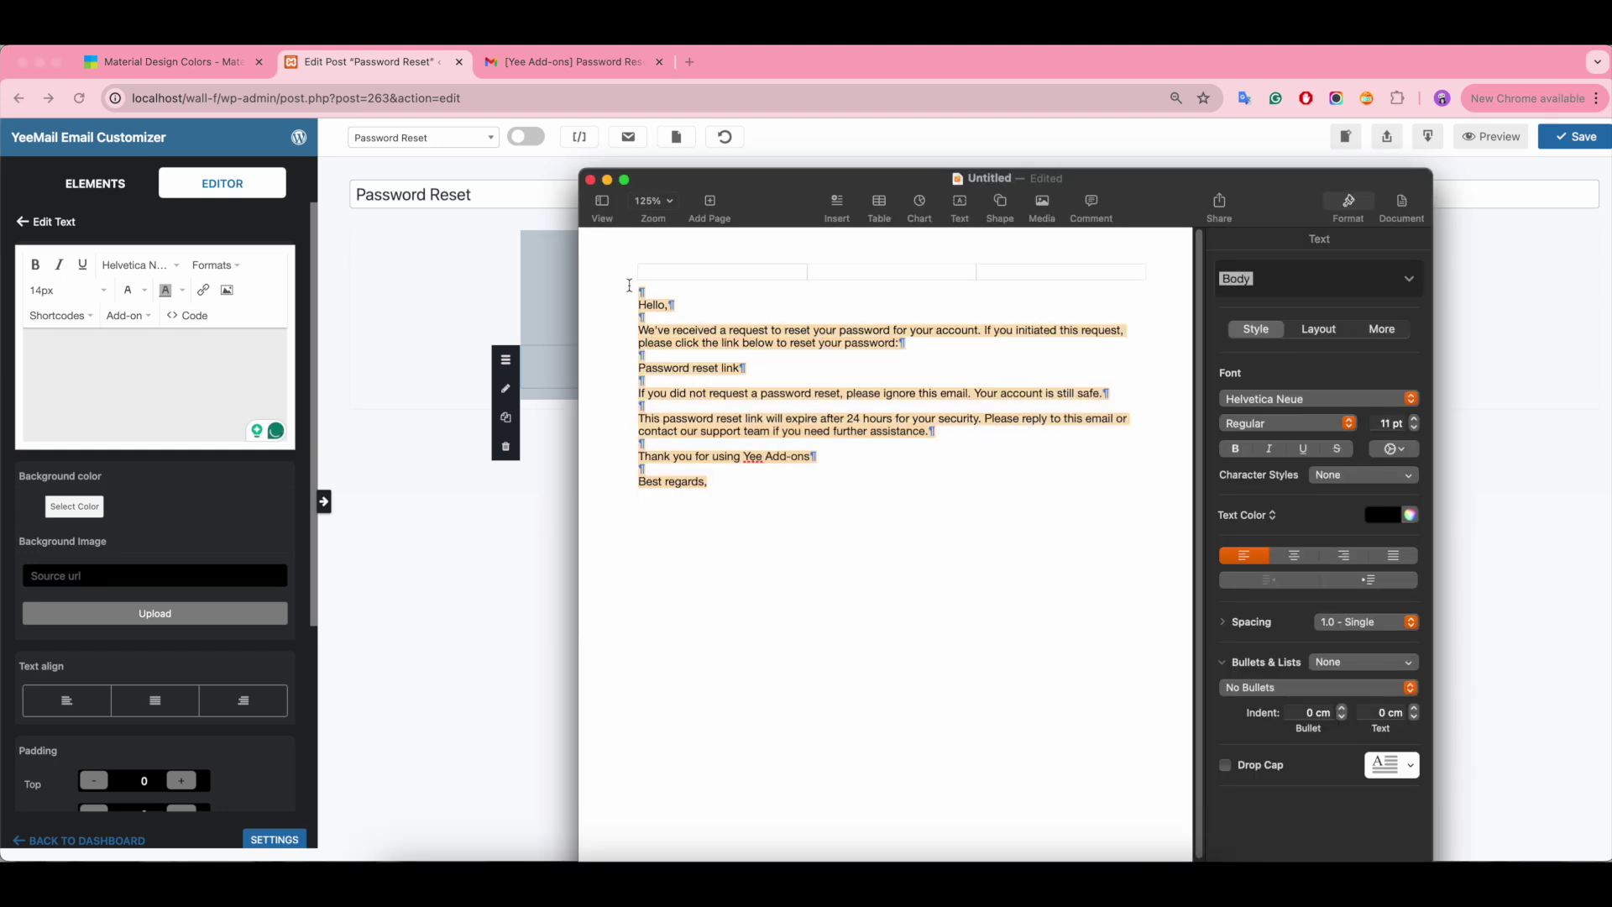
key("super+Tab")
key("super+v")
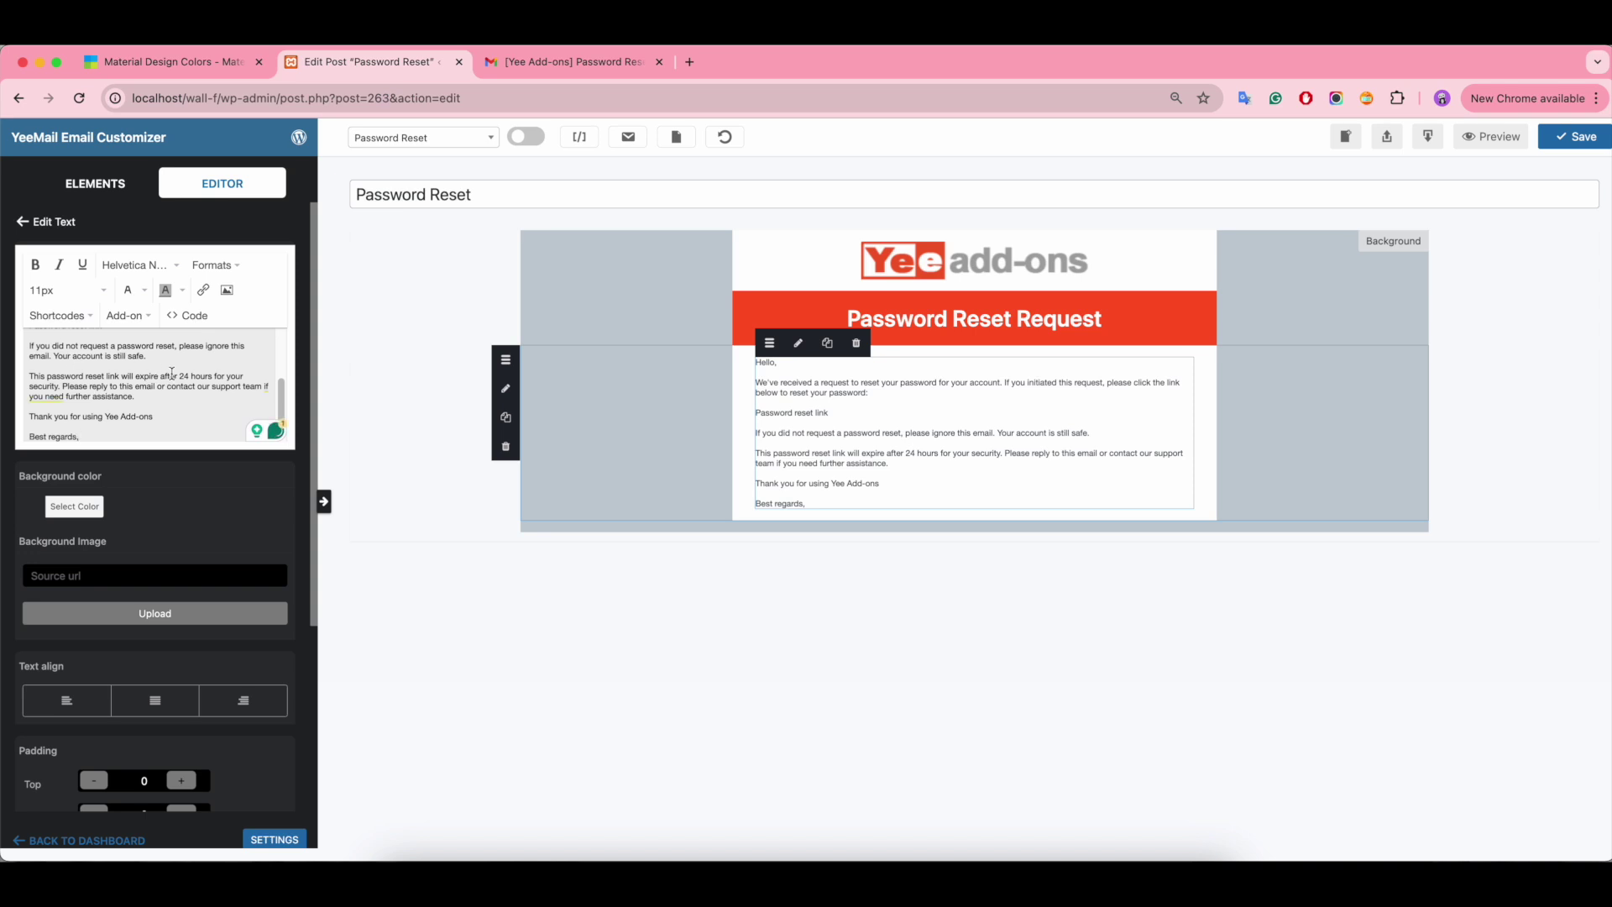
key("super+a")
left_click(67, 290)
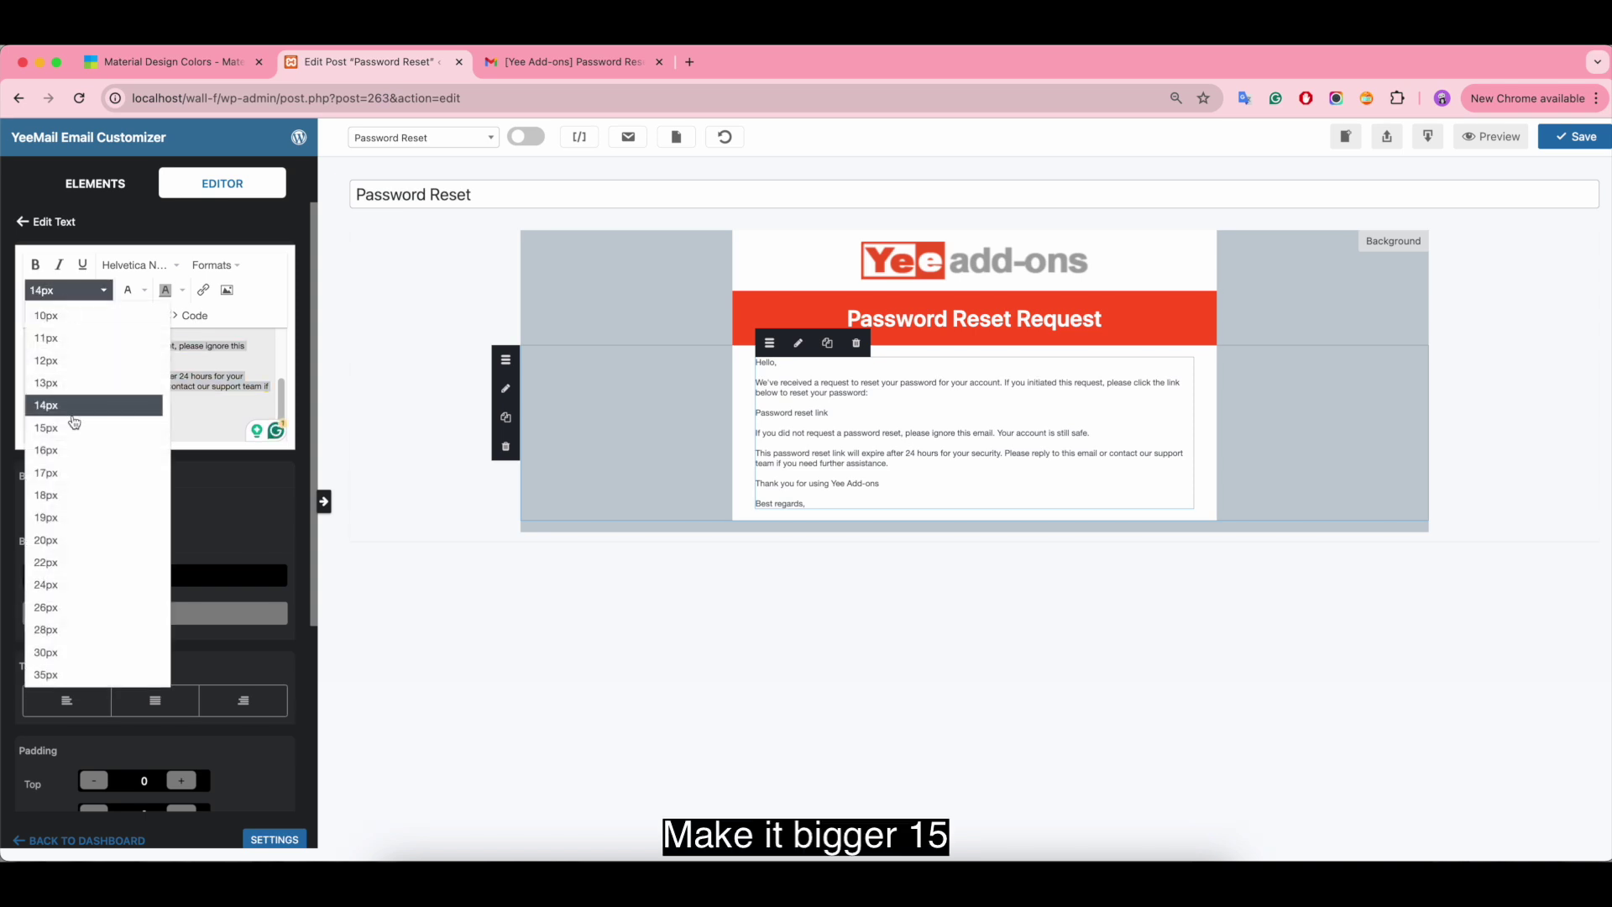
left_click(75, 426)
left_click(130, 428)
scroll(208, 380, "up", 3)
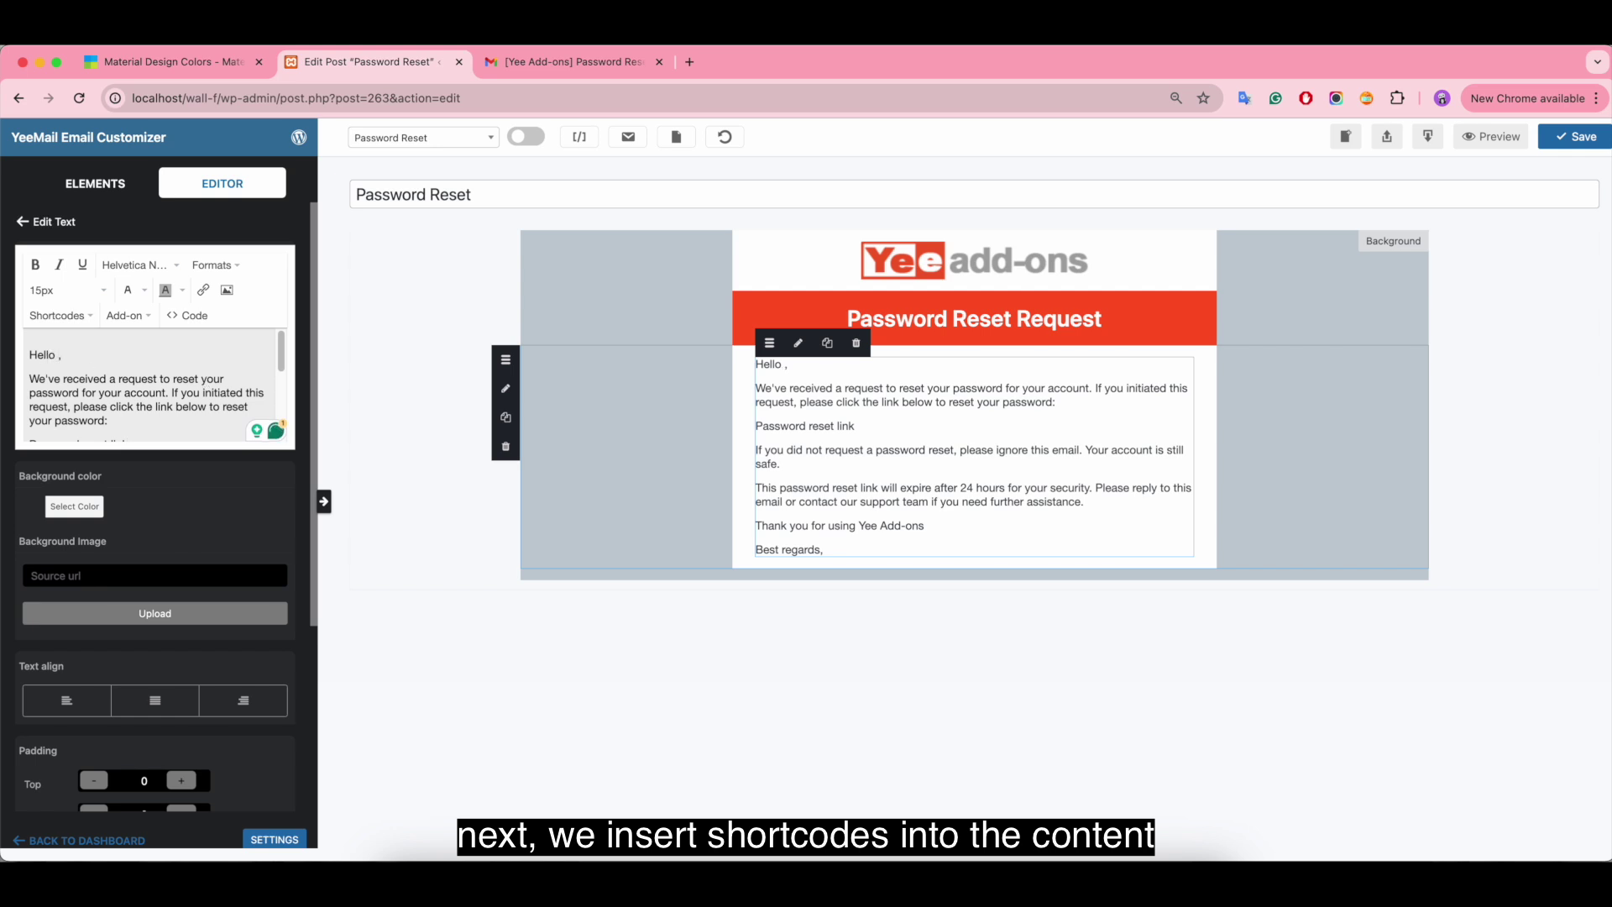
Step: Insert the User Name shortcode after 'Hello' and make it bold
left_click(115, 352)
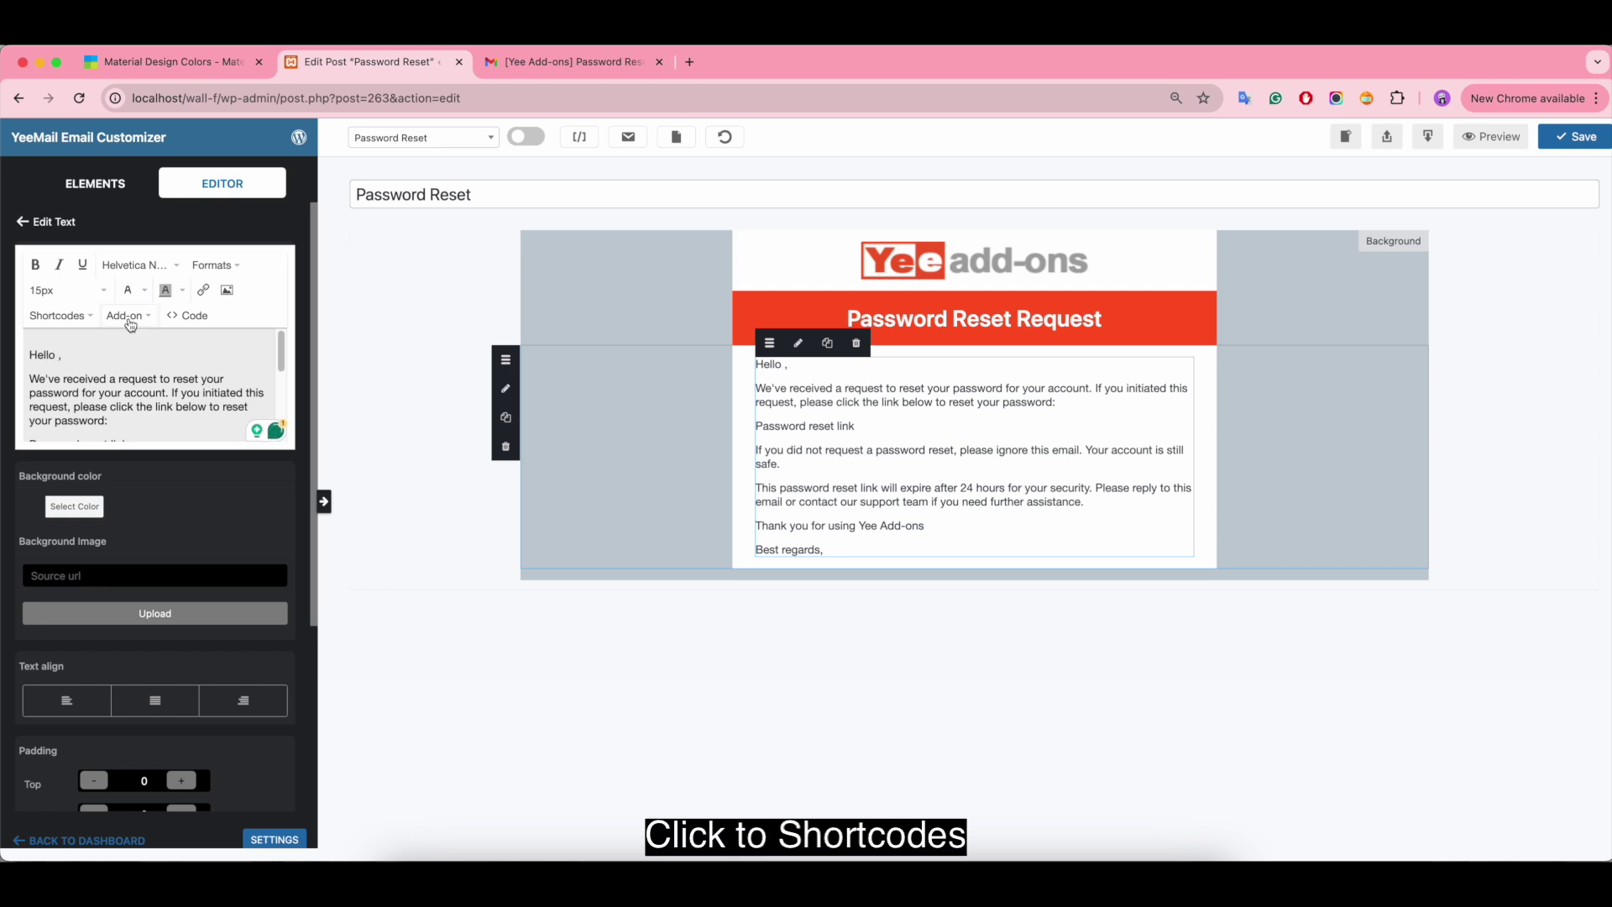
left_click(59, 323)
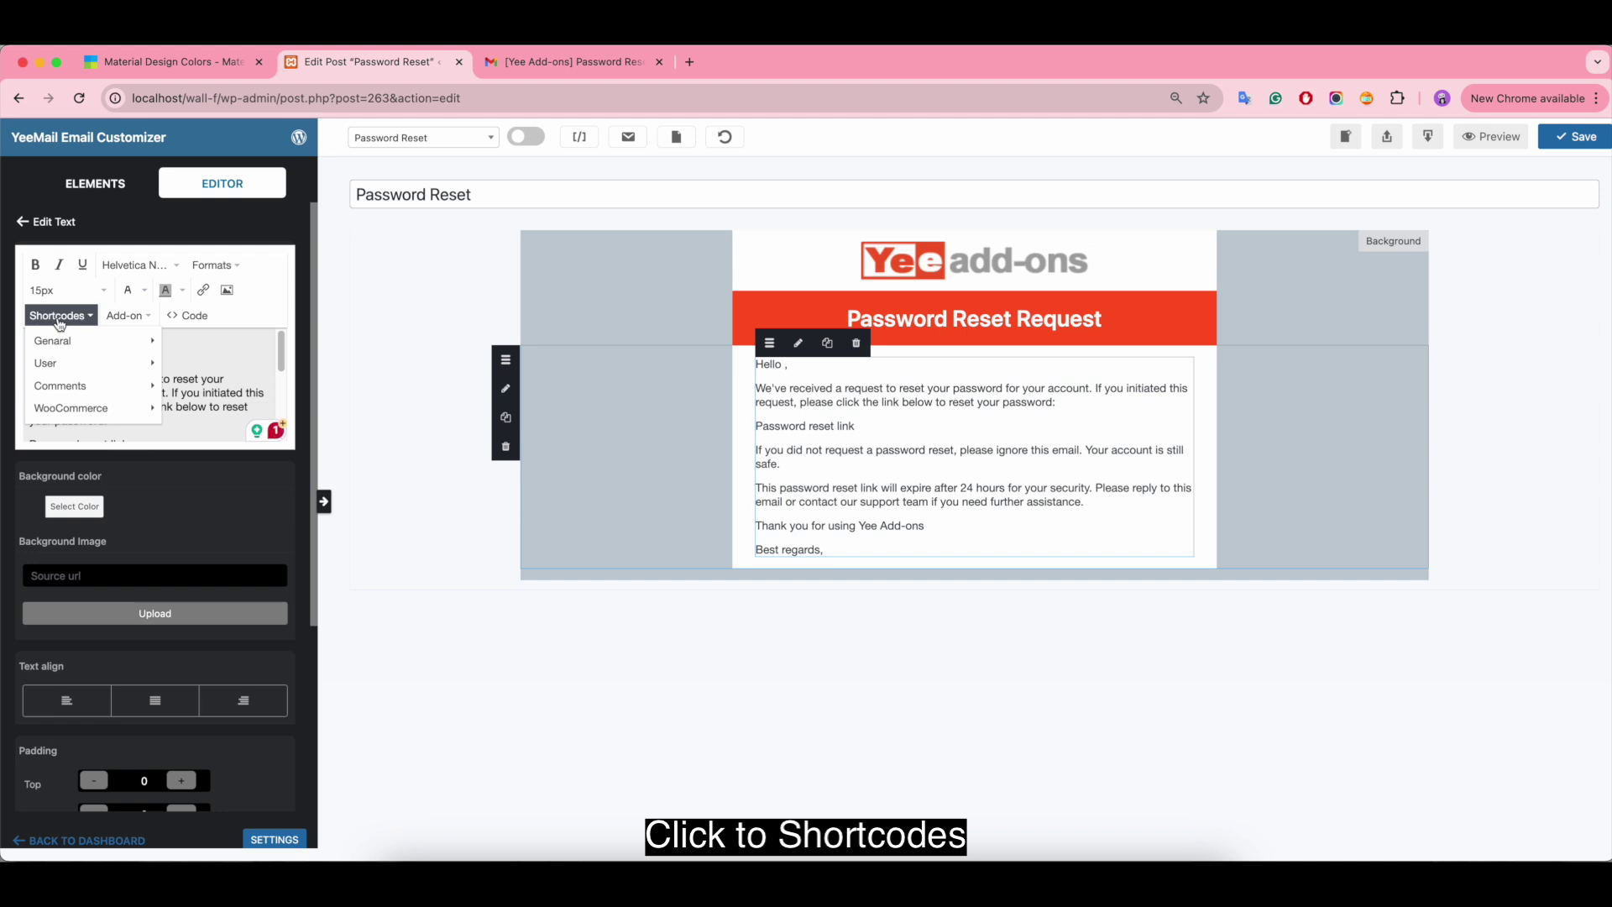
mouse_move(73, 364)
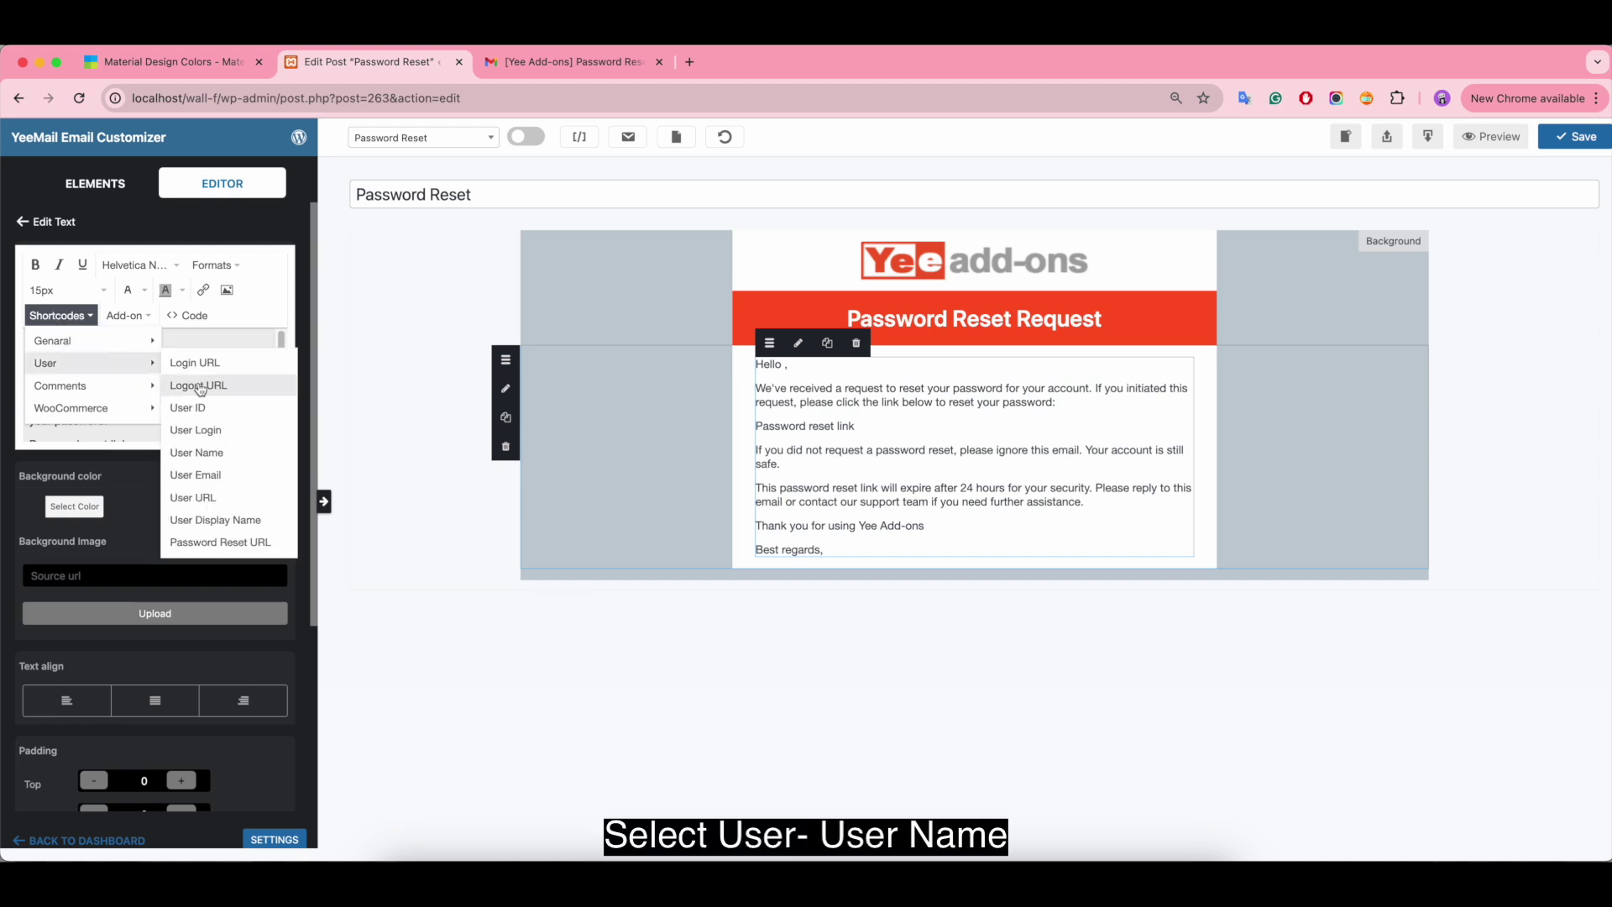
left_click(220, 454)
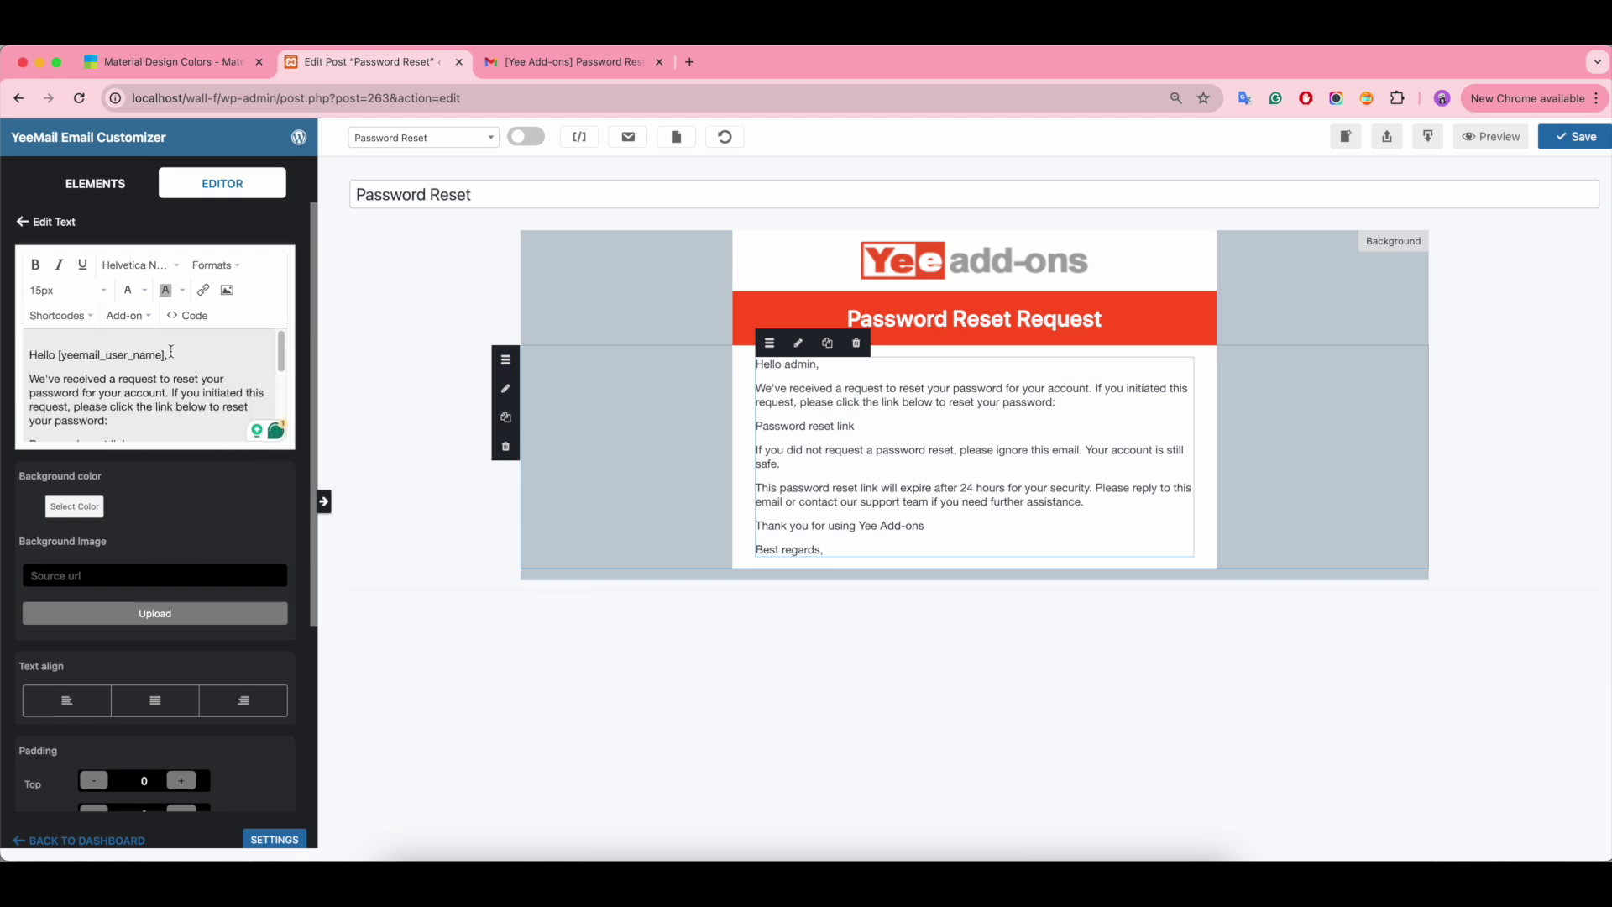
left_click_drag(167, 355, 58, 355)
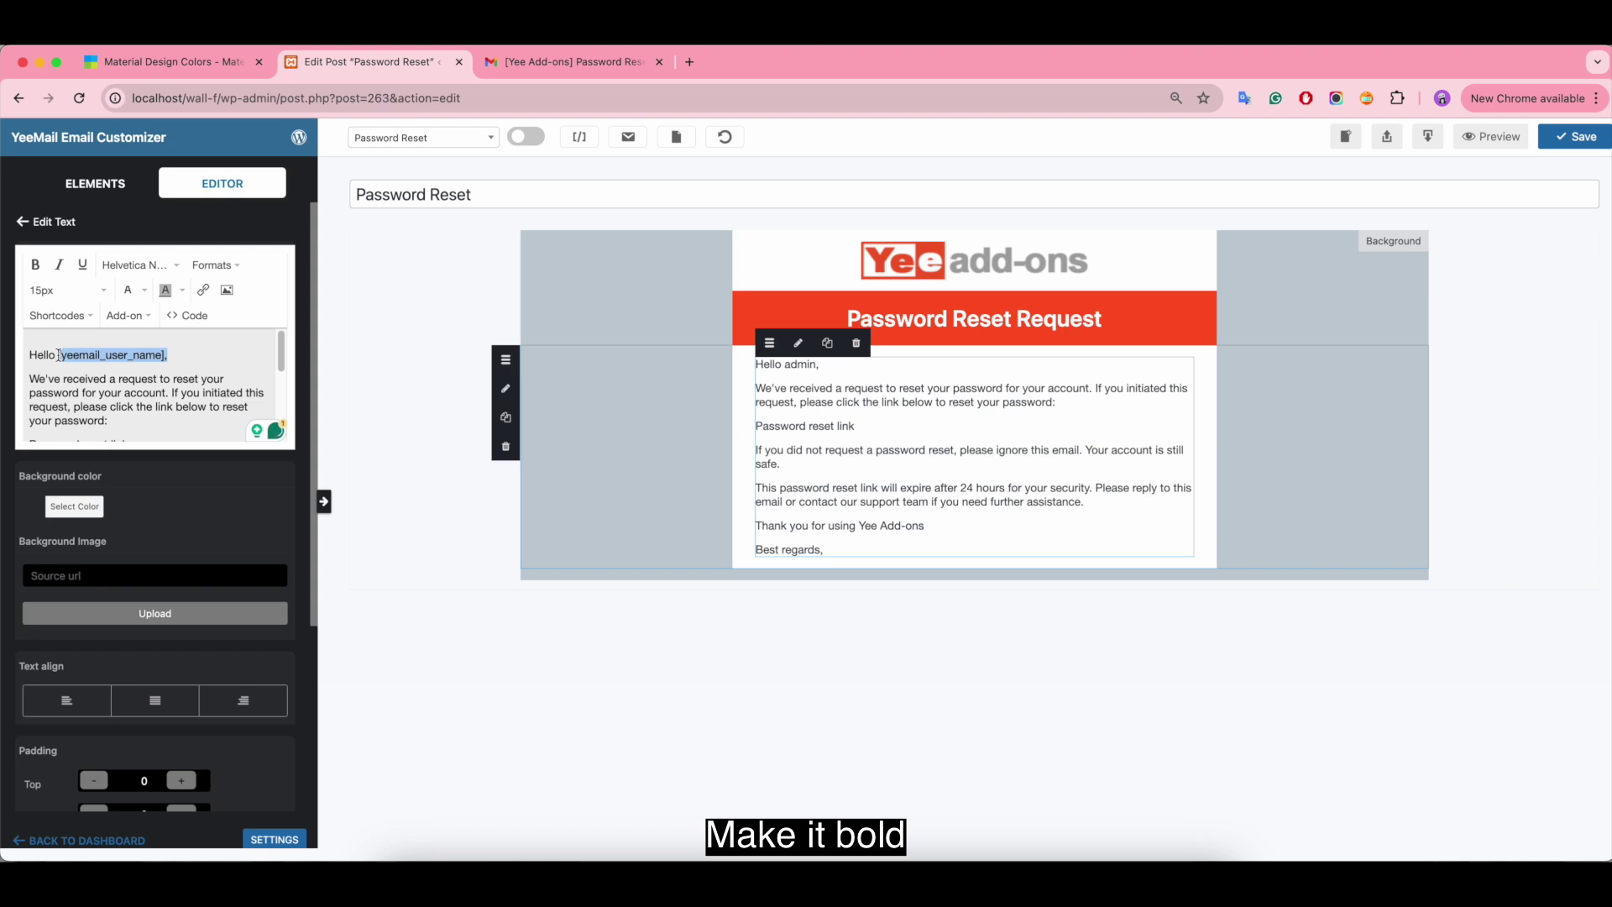
left_click(35, 269)
left_click(178, 354)
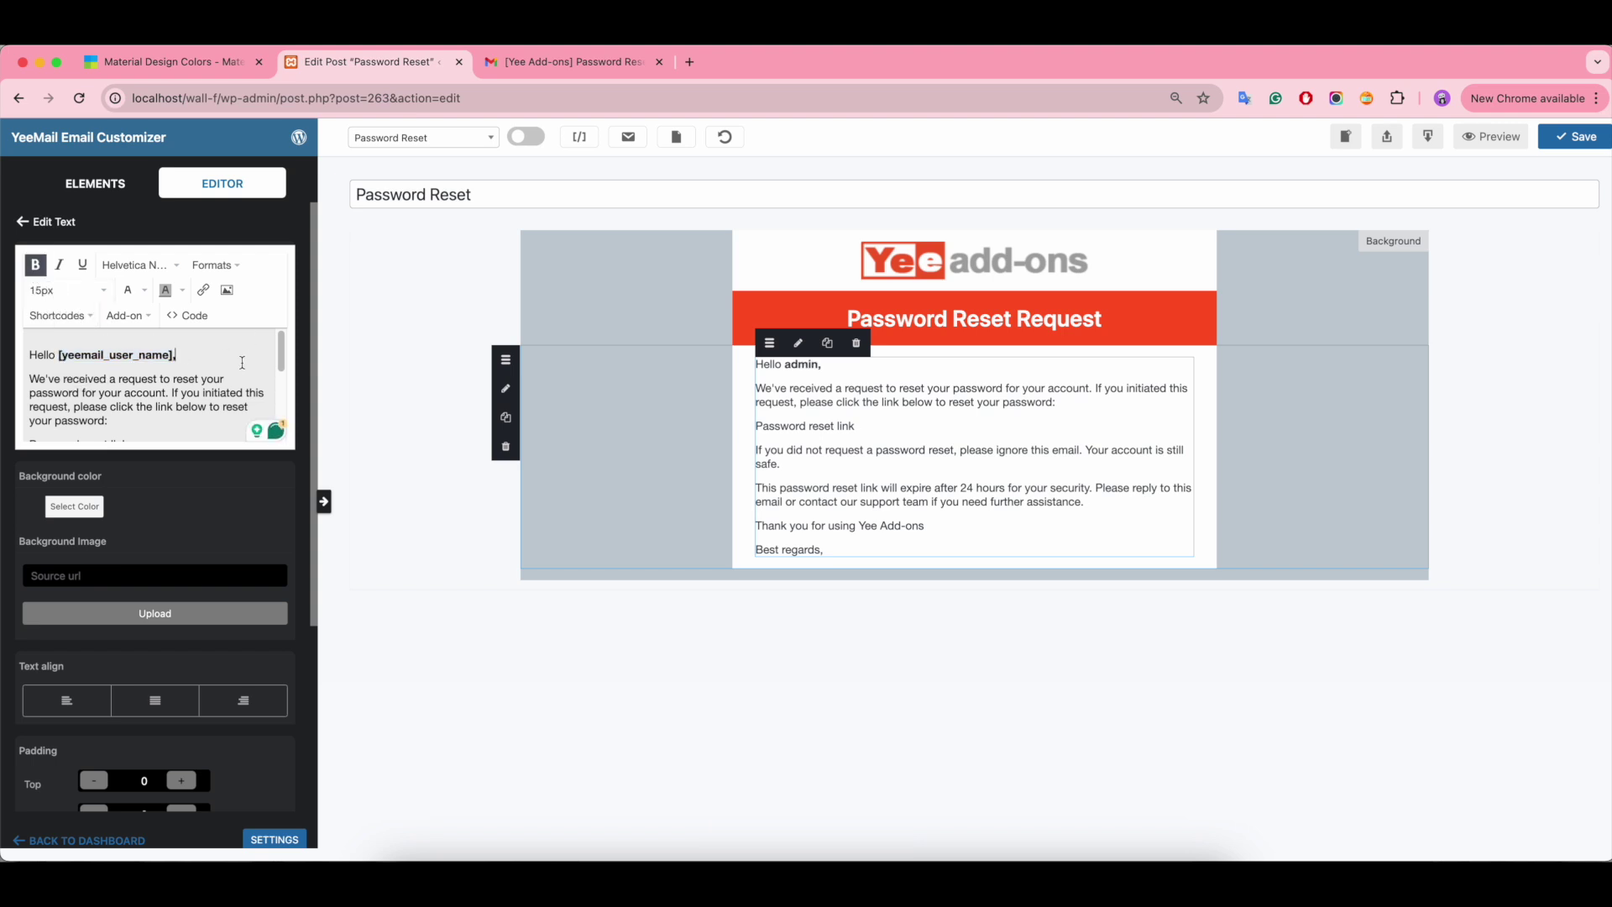
scroll(242, 363, "down", 3)
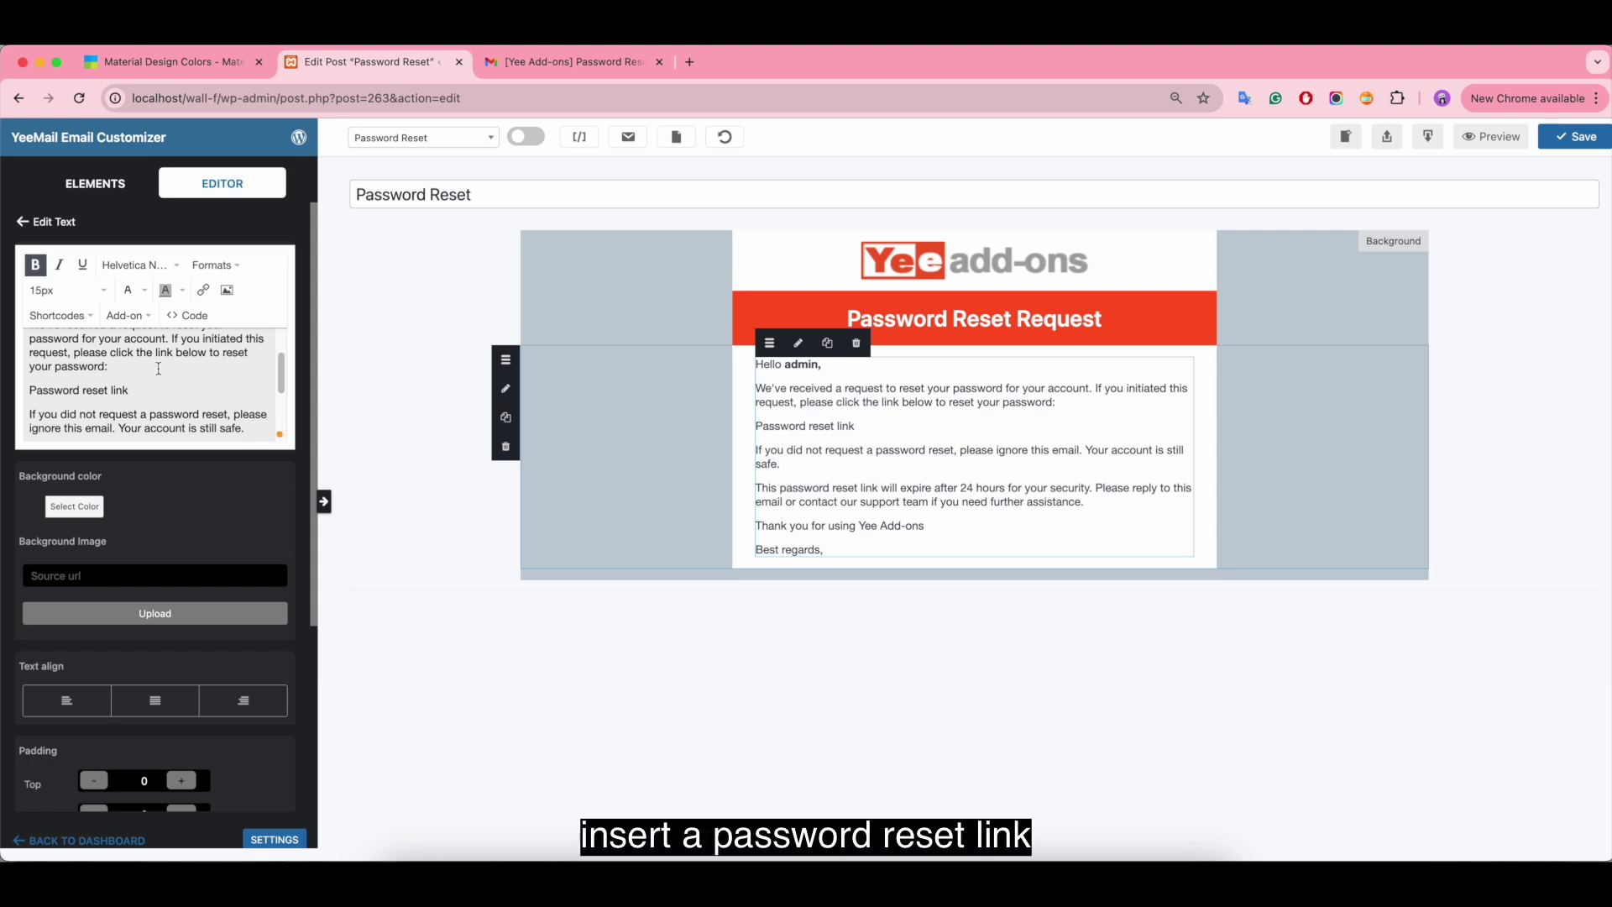
left_click(134, 390)
left_click(134, 372)
scroll(129, 369, "up", 1)
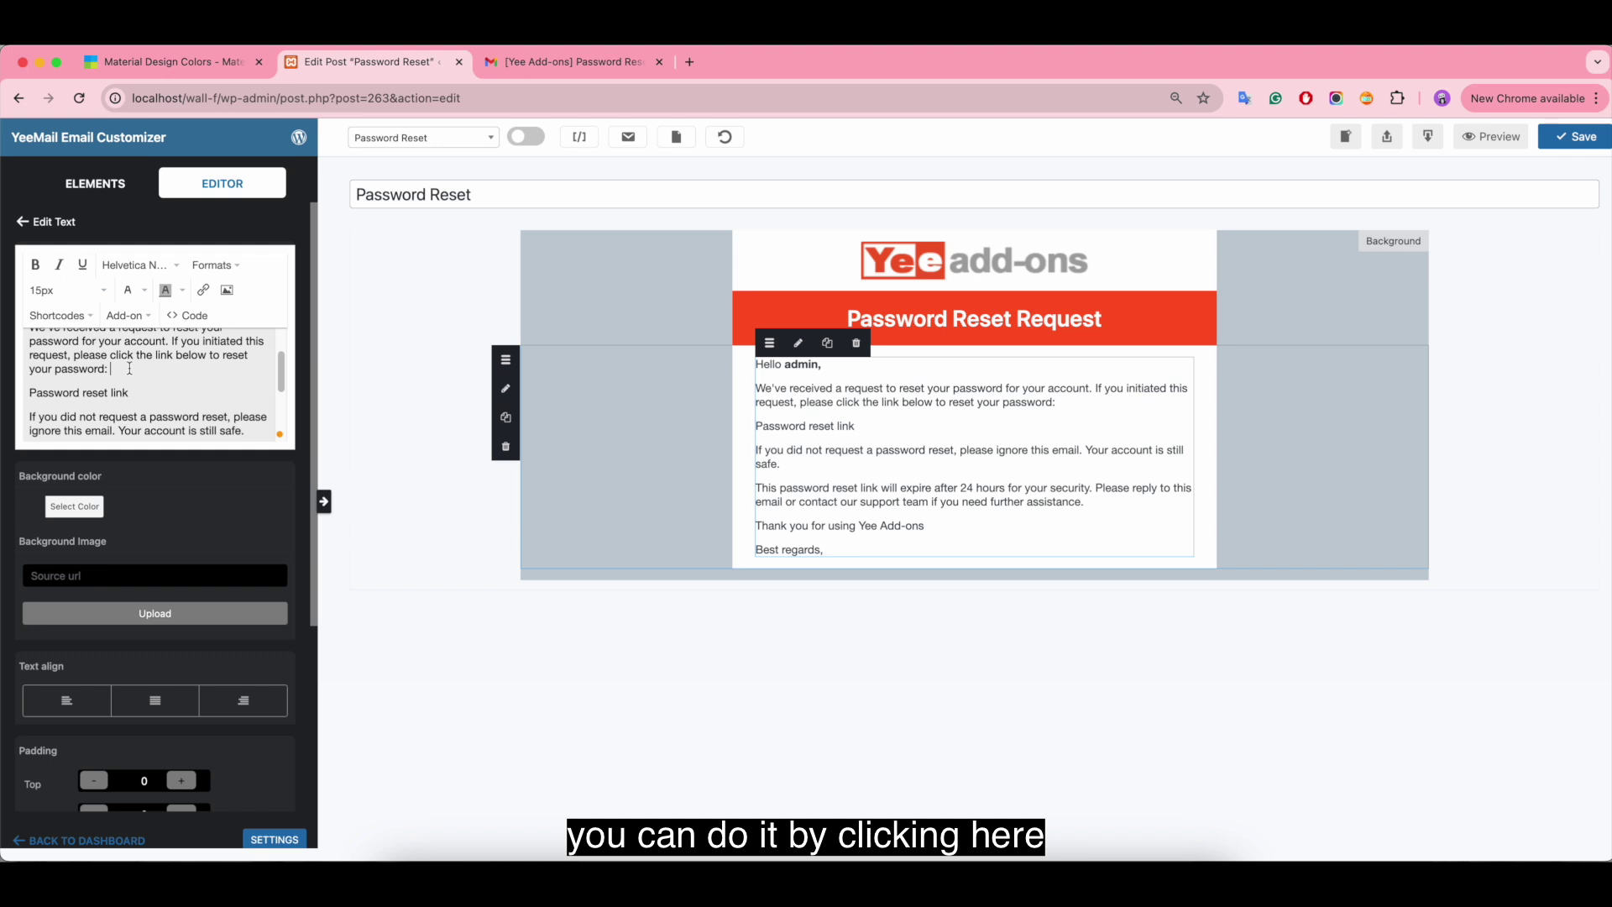
Step: Link the password reset line to the [yeemail_set_password_url] shortcode
left_click(579, 137)
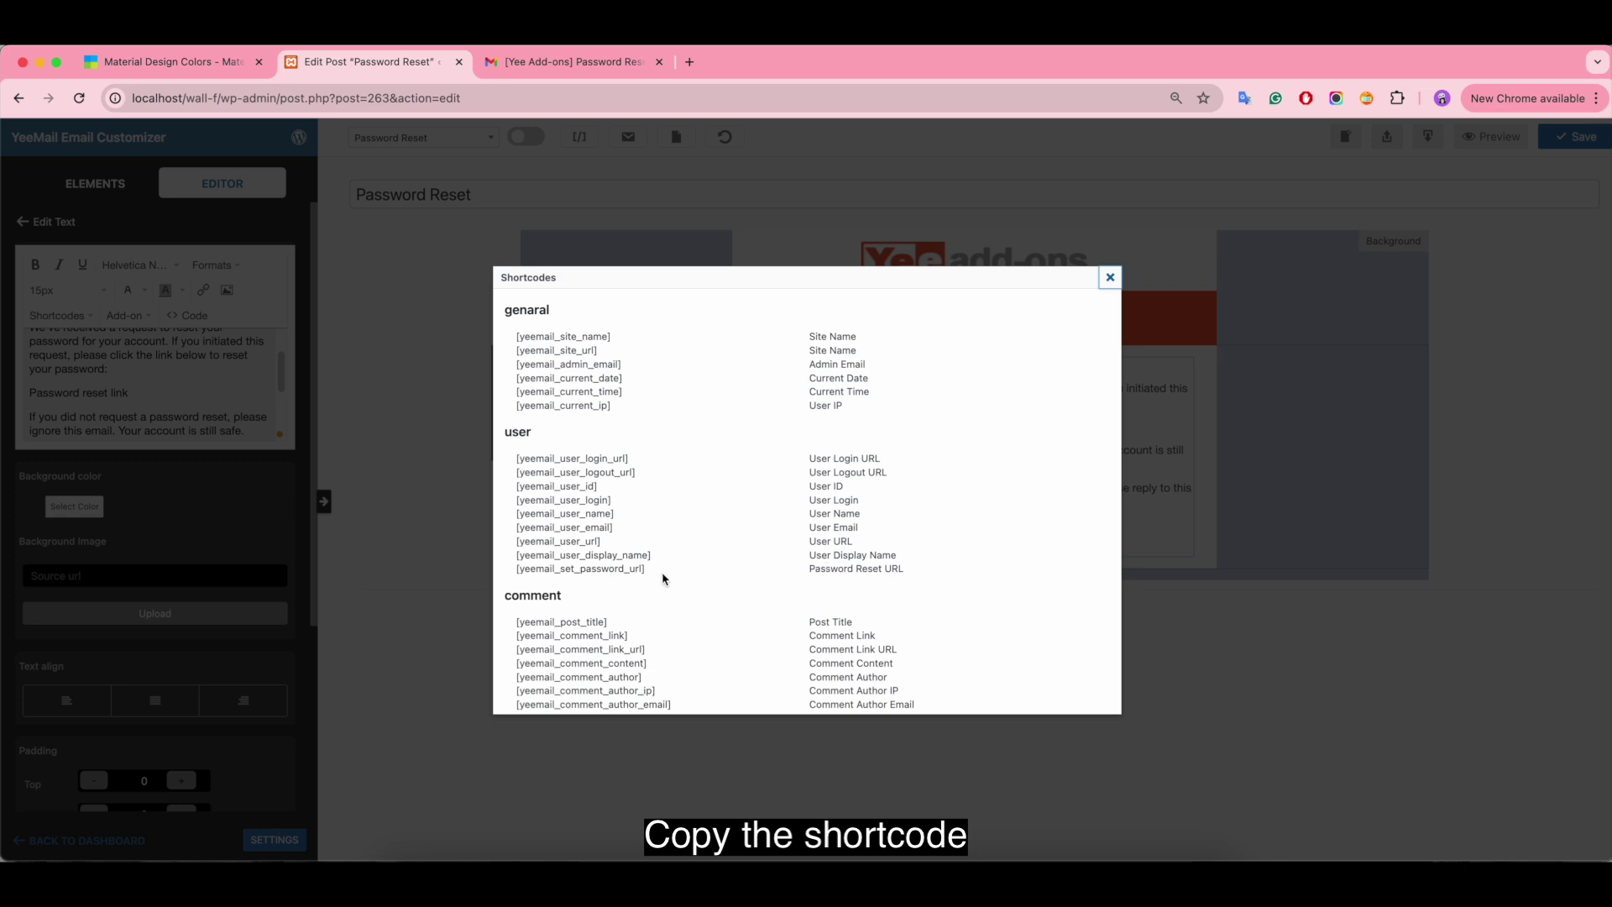
left_click_drag(663, 578, 506, 580)
key("ctrl+c")
left_click(107, 393)
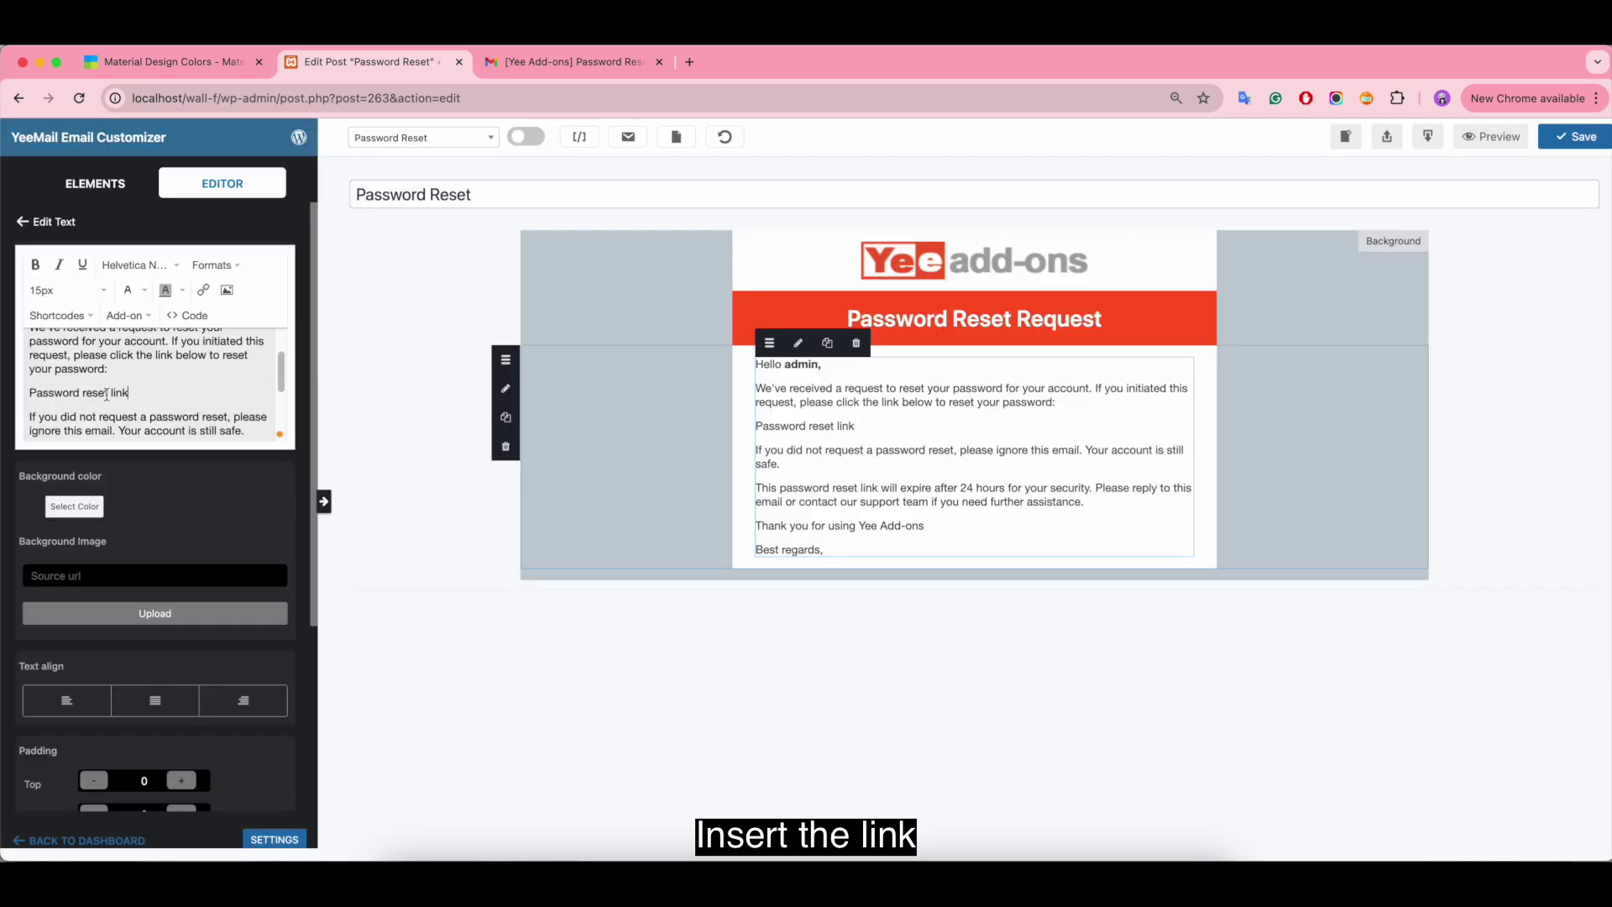
triple_click(107, 394)
left_click(203, 289)
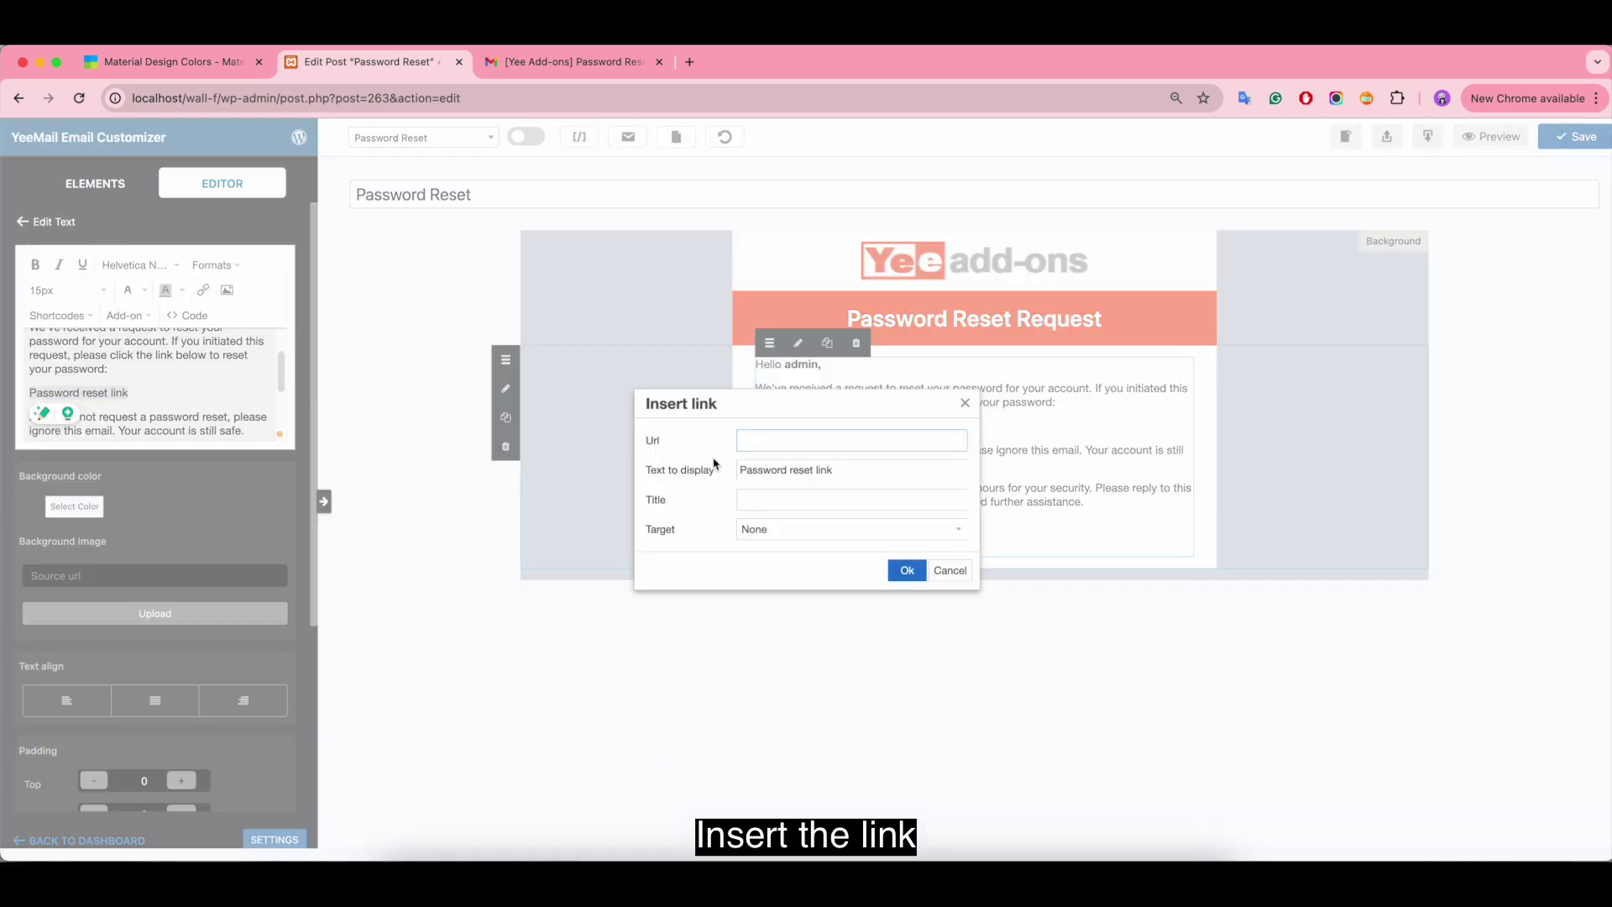
key("ctrl+v")
left_click(907, 571)
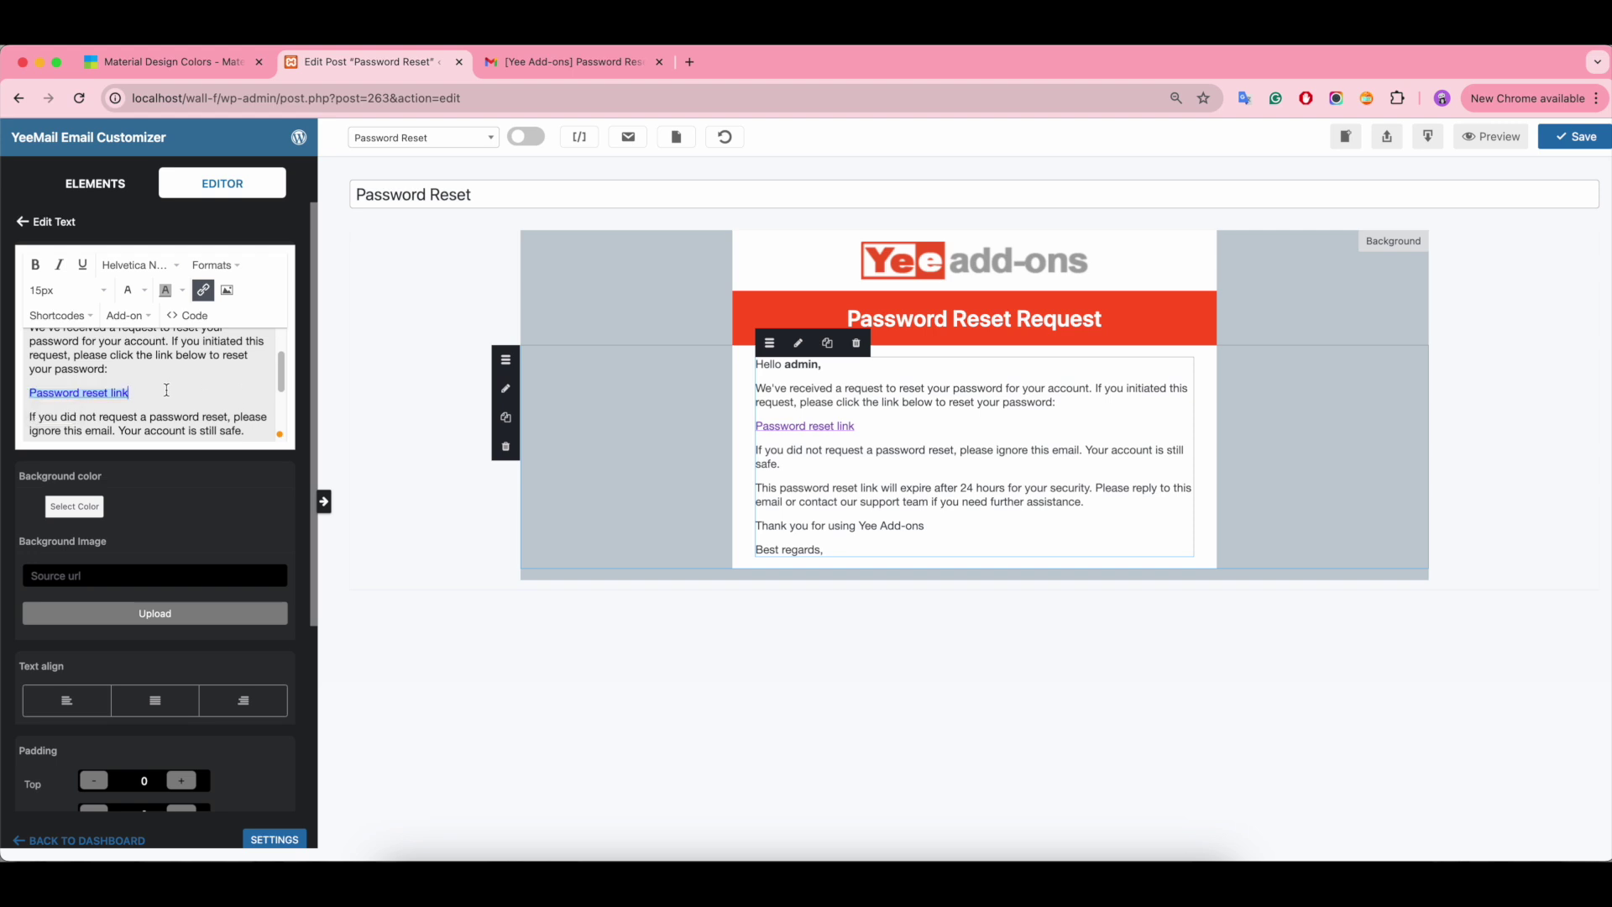
Step: Retitle the link 'Password Reset Link' and set it to 15px
left_click(204, 289)
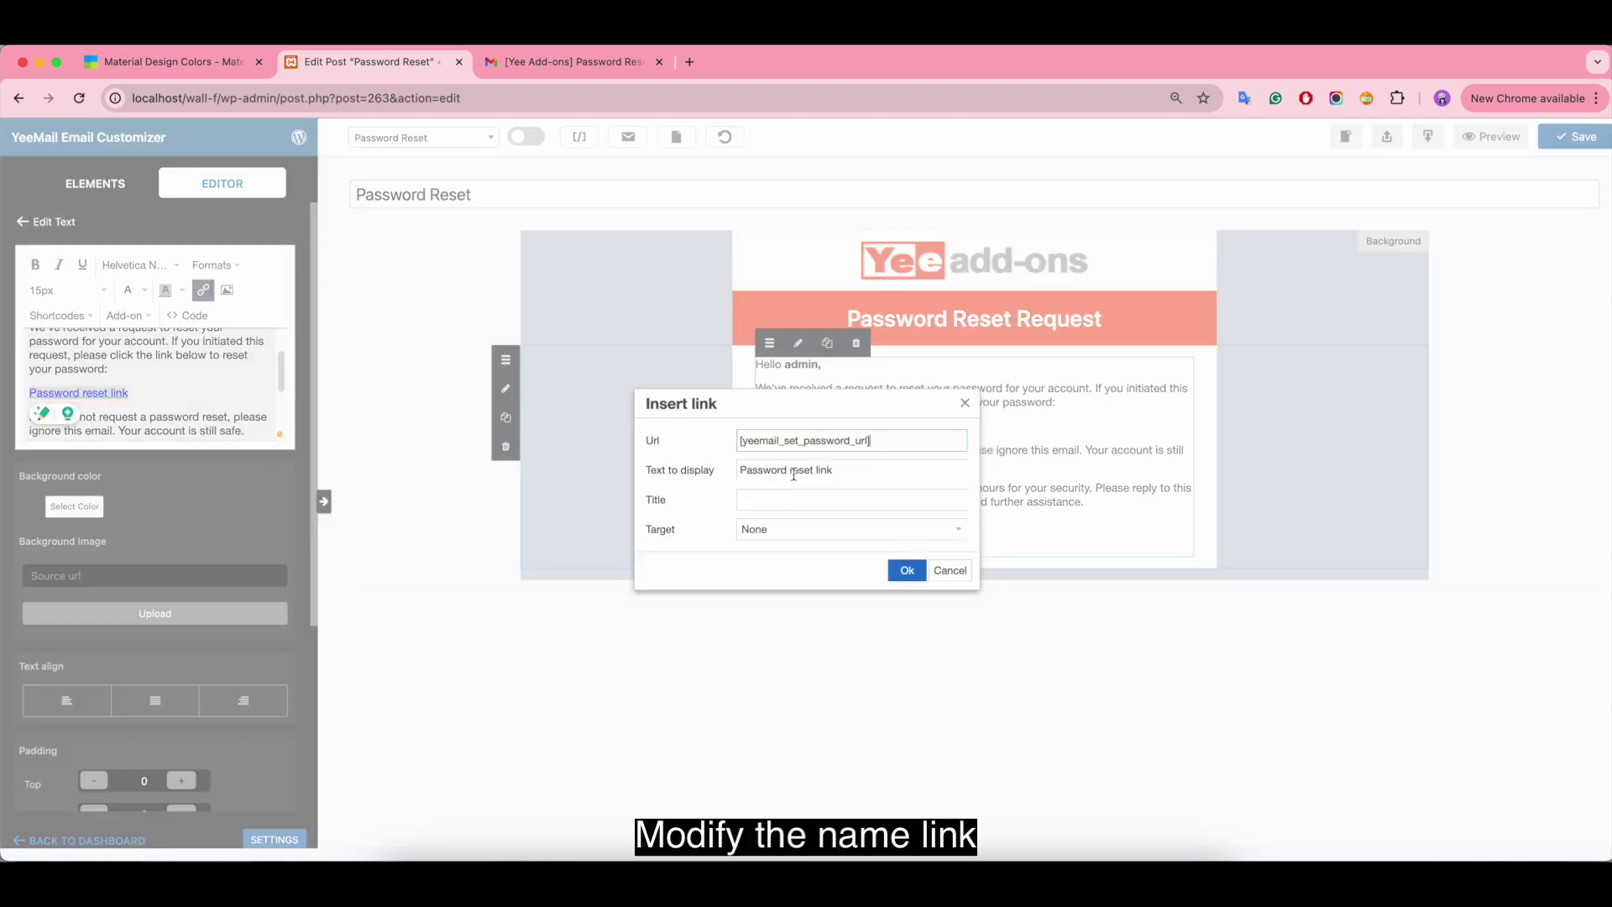
double_click(802, 470)
type("Reset ")
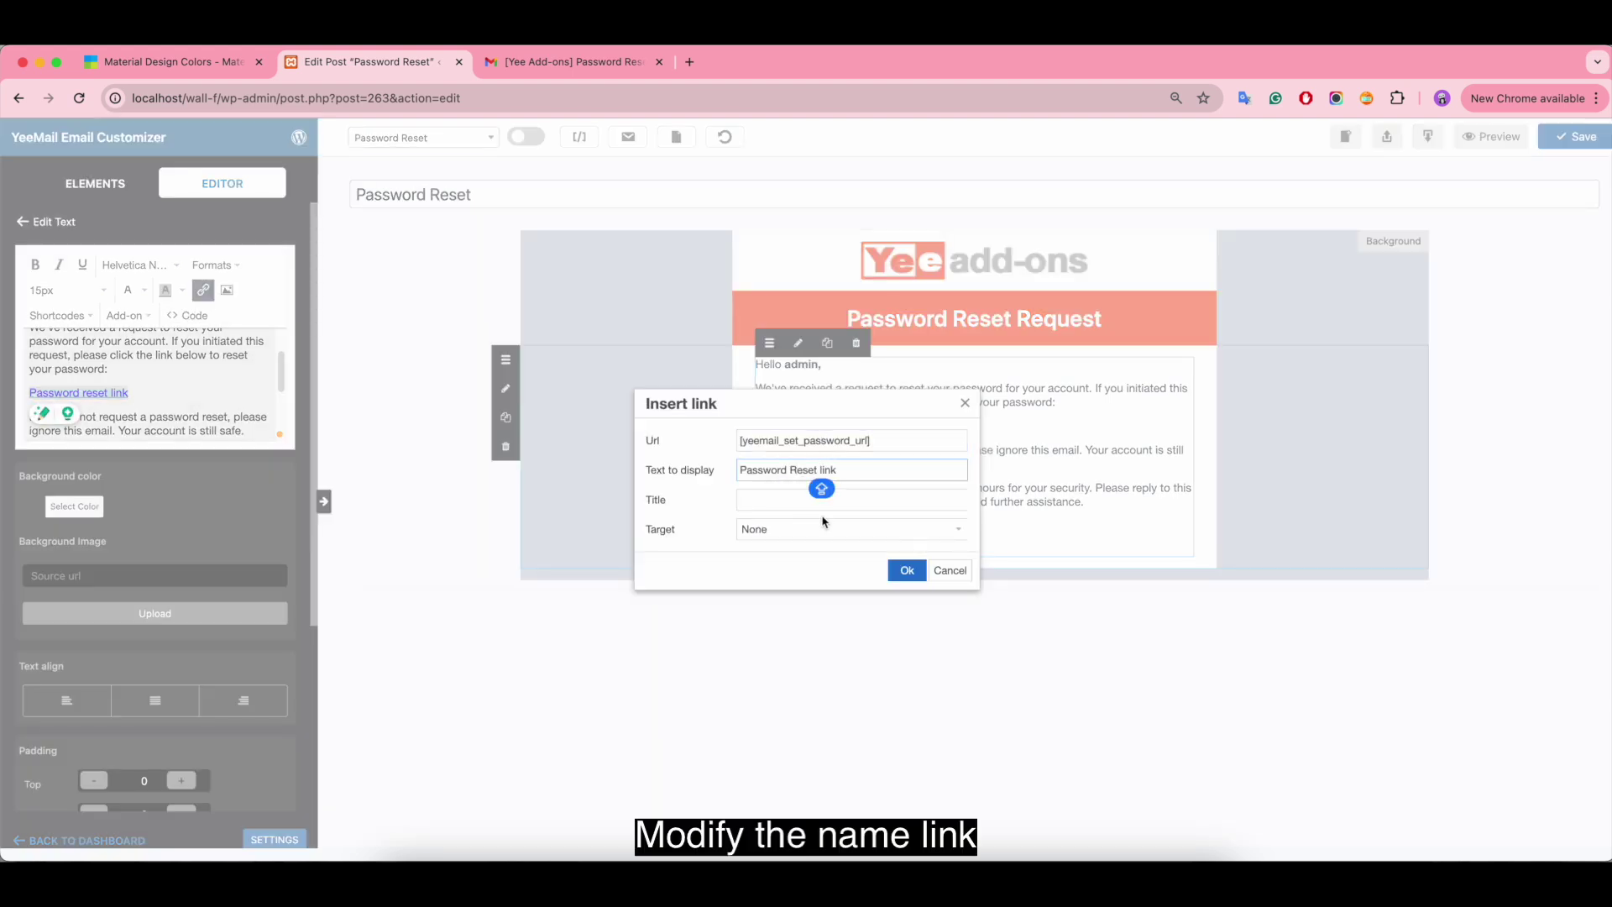
type("L")
left_click(907, 570)
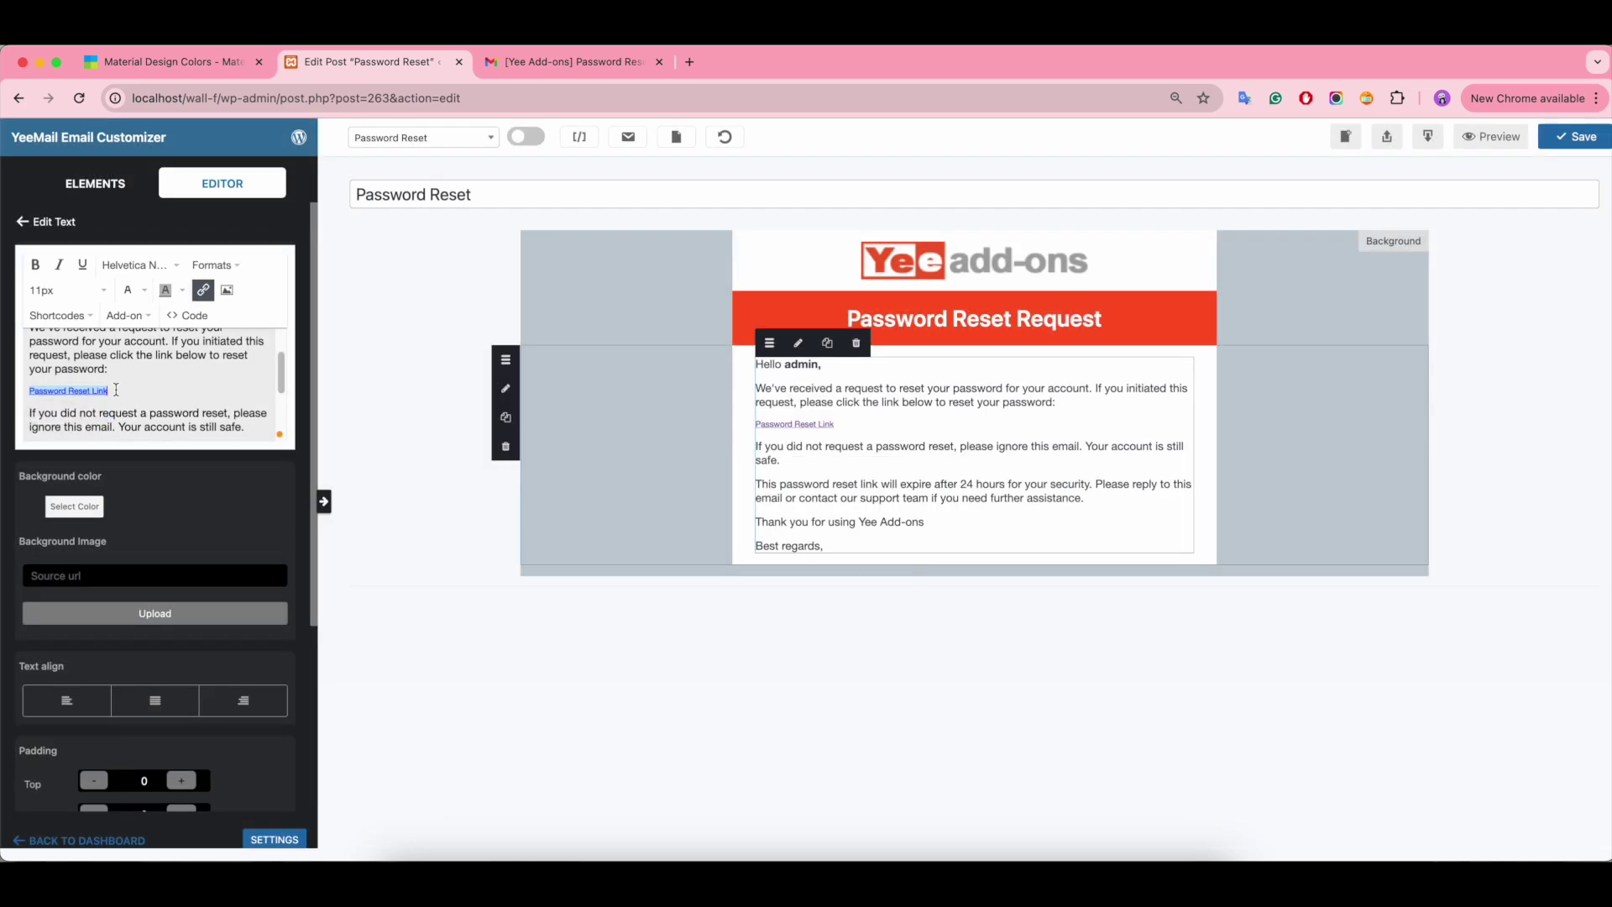
left_click(68, 289)
left_click(96, 427)
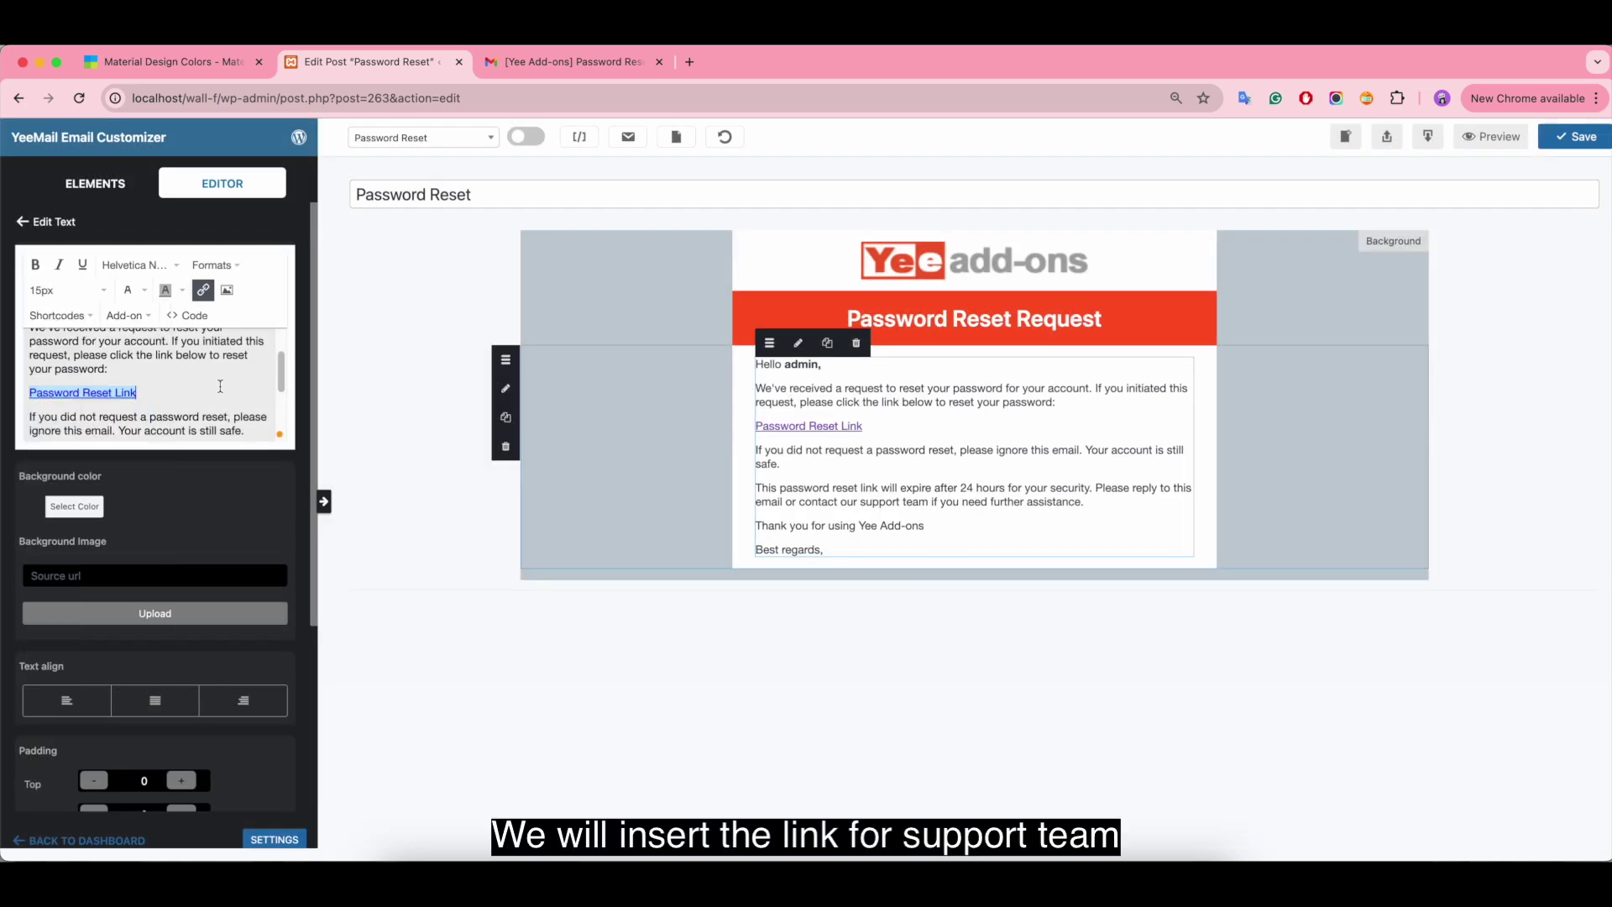
scroll(126, 403, "down", 4)
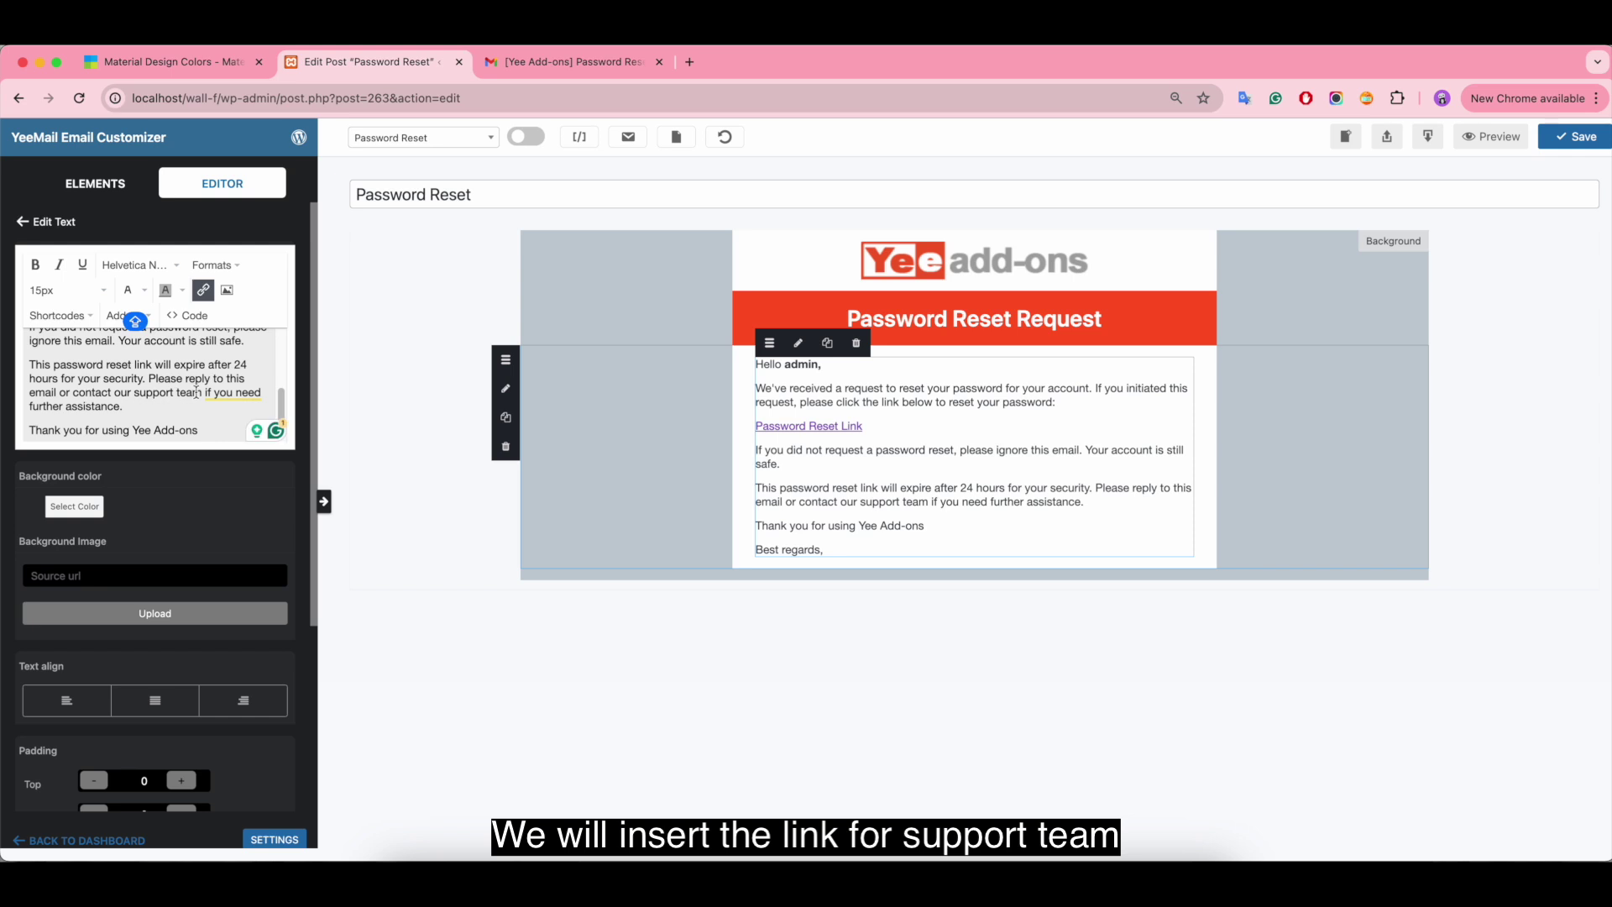
left_click(150, 408)
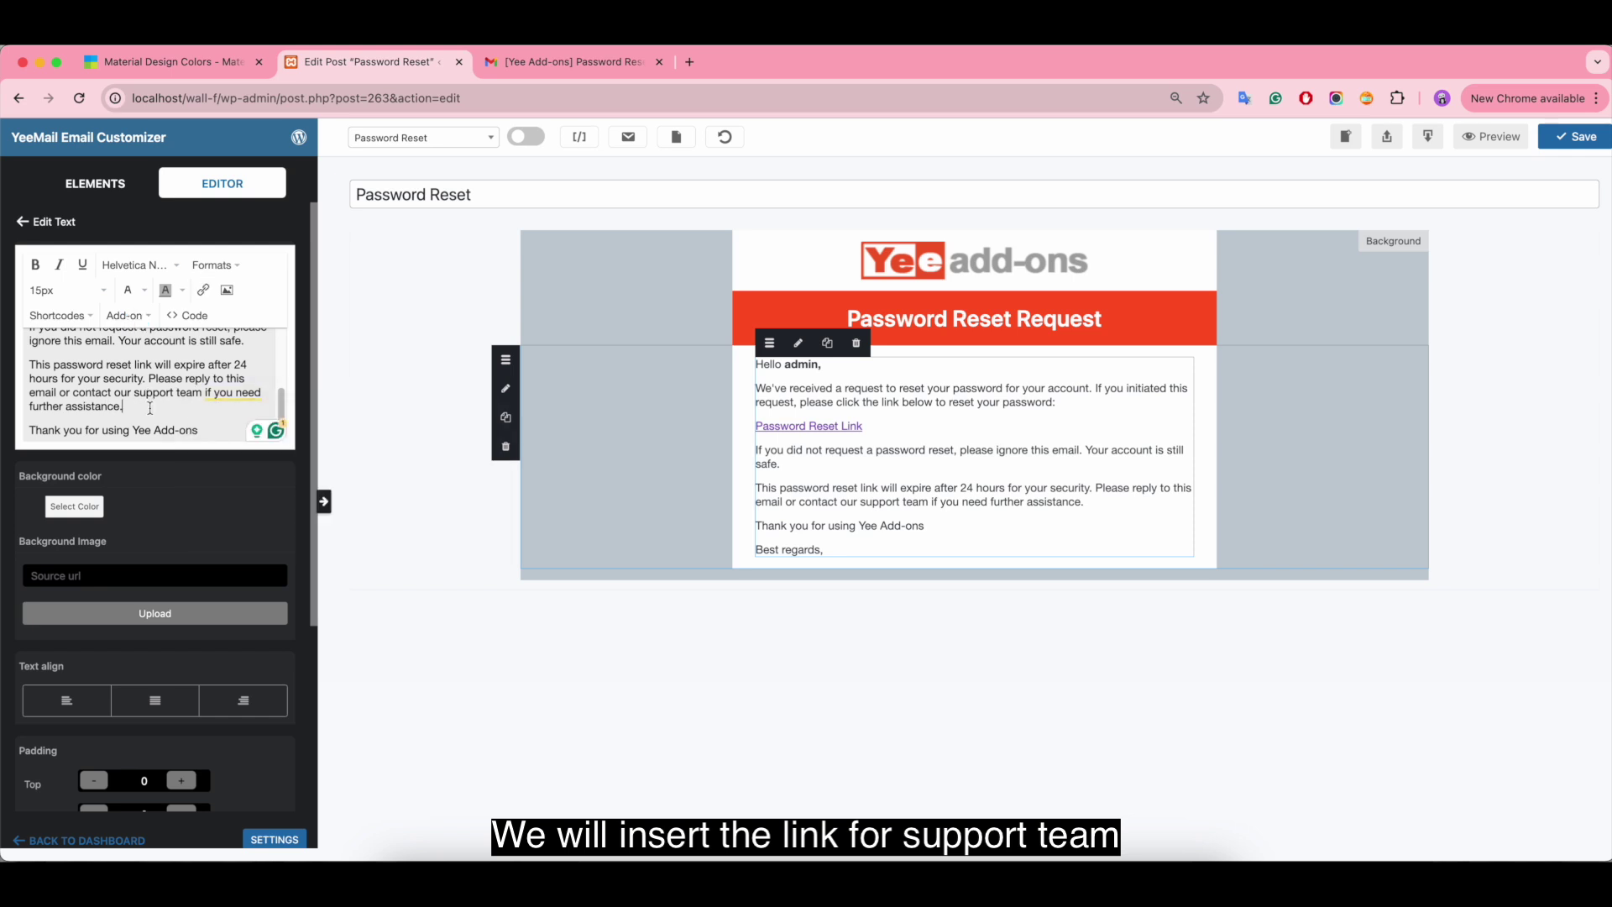
left_click(689, 62)
type("add-ons.org")
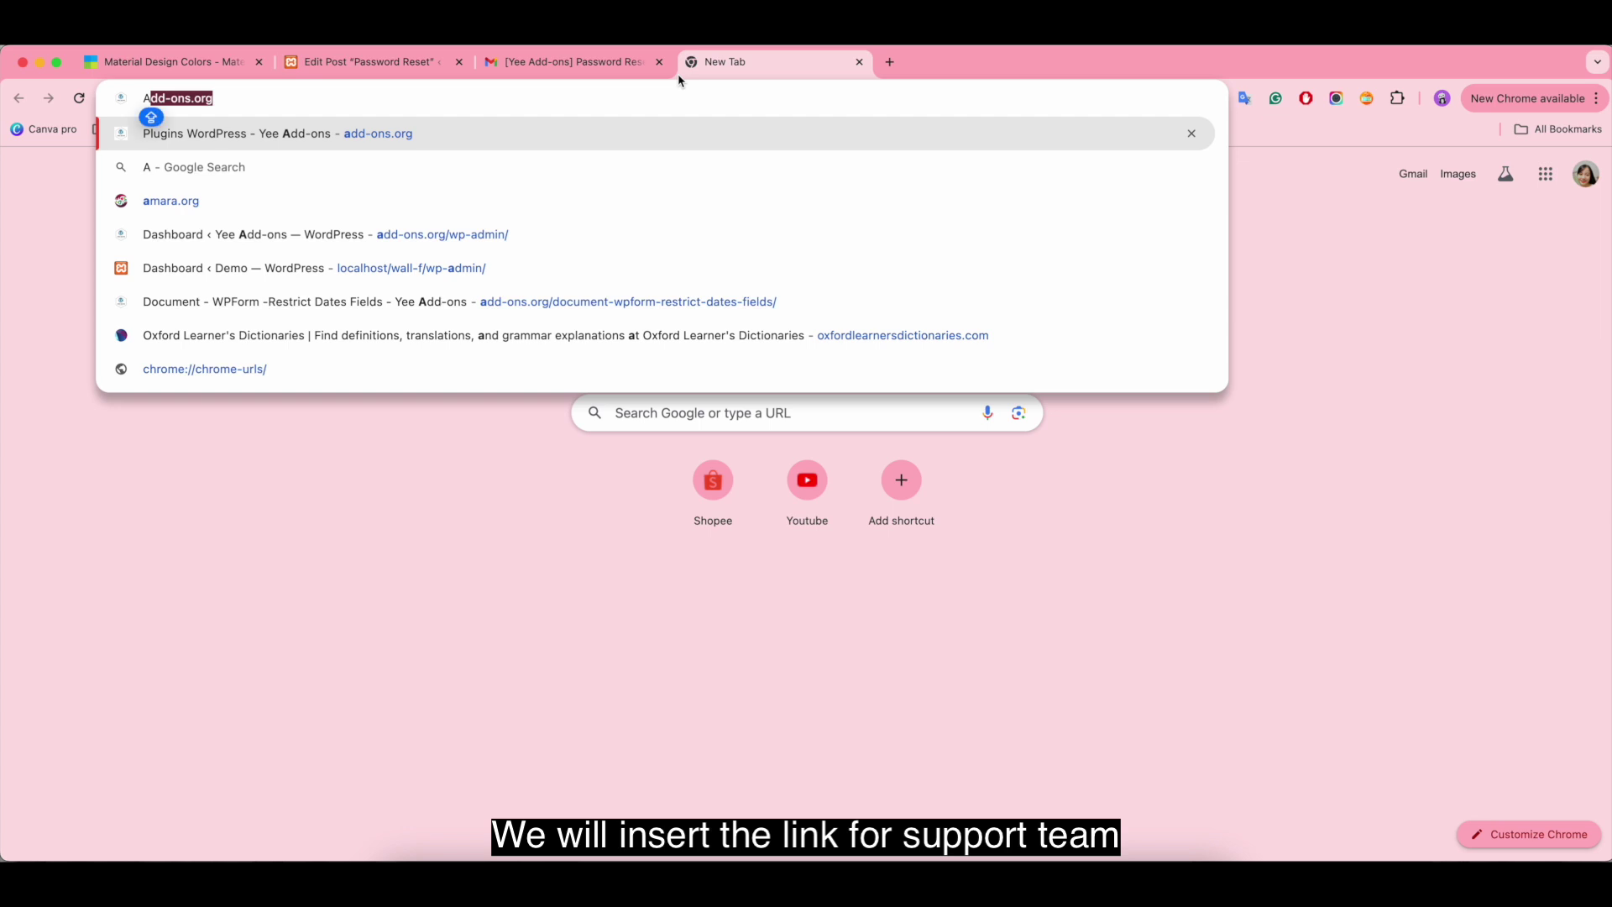
key("Return")
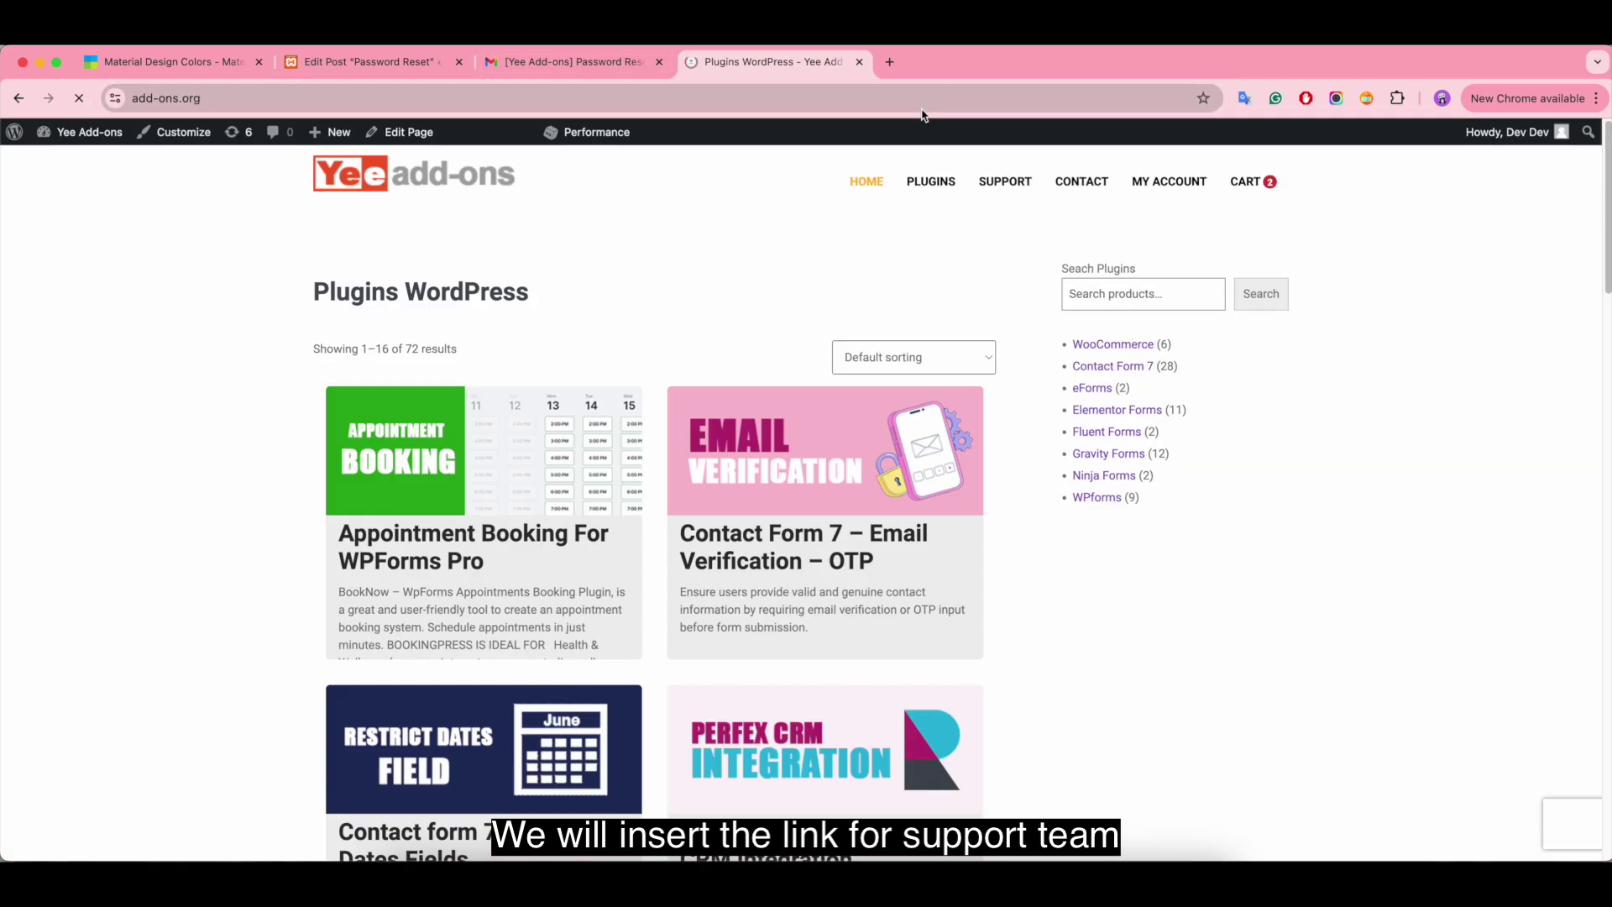
left_click(1011, 181)
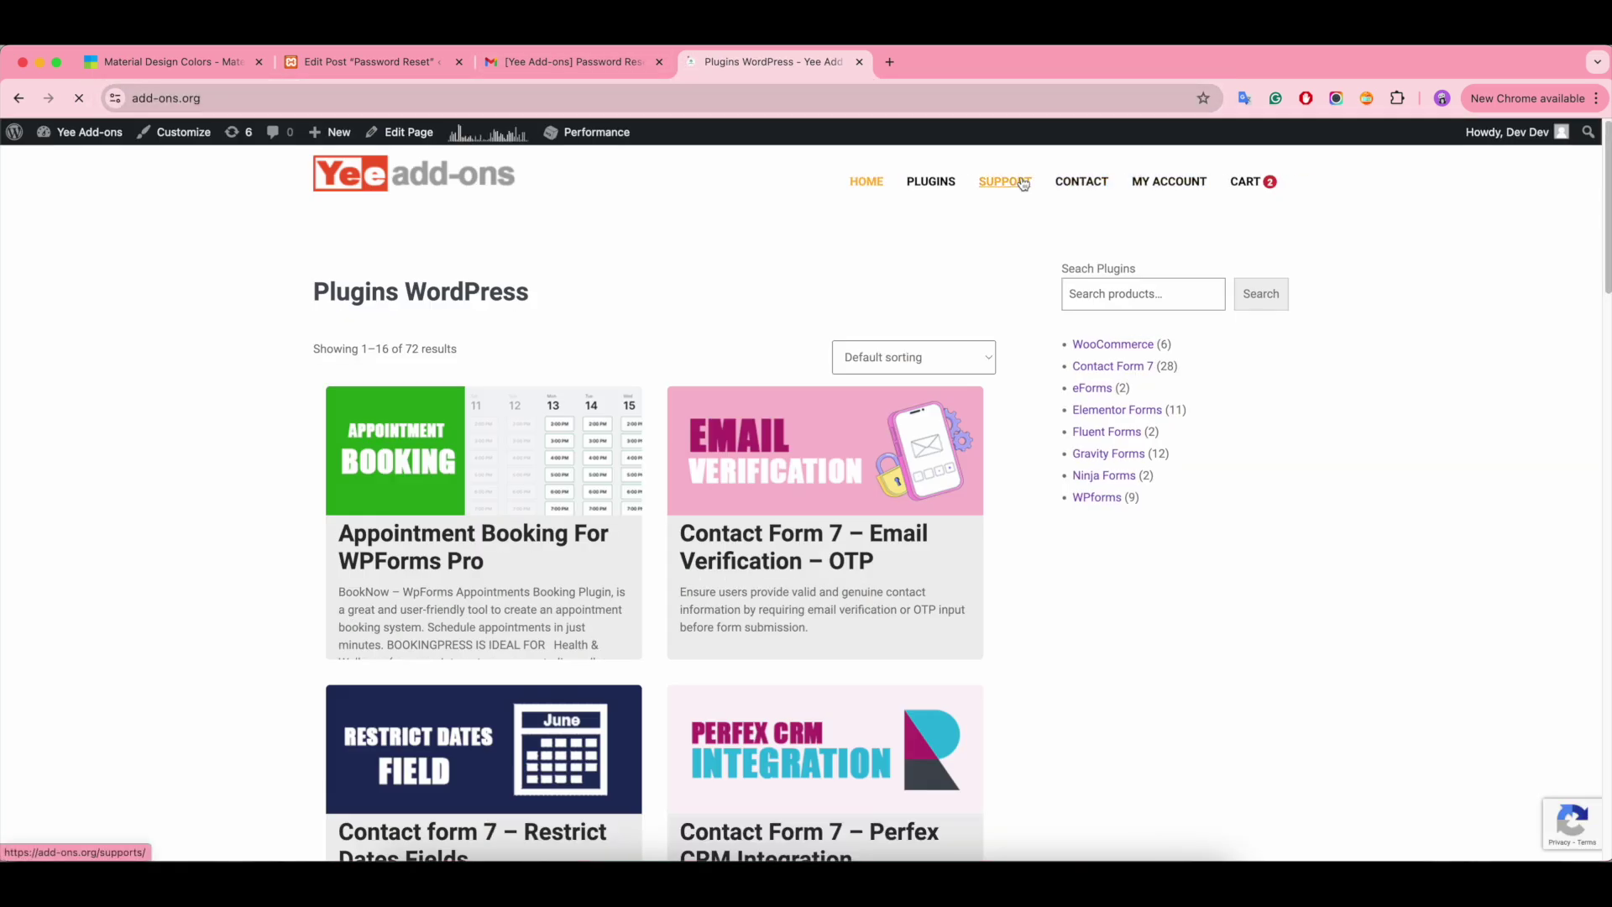
left_click(302, 98)
key("super+c")
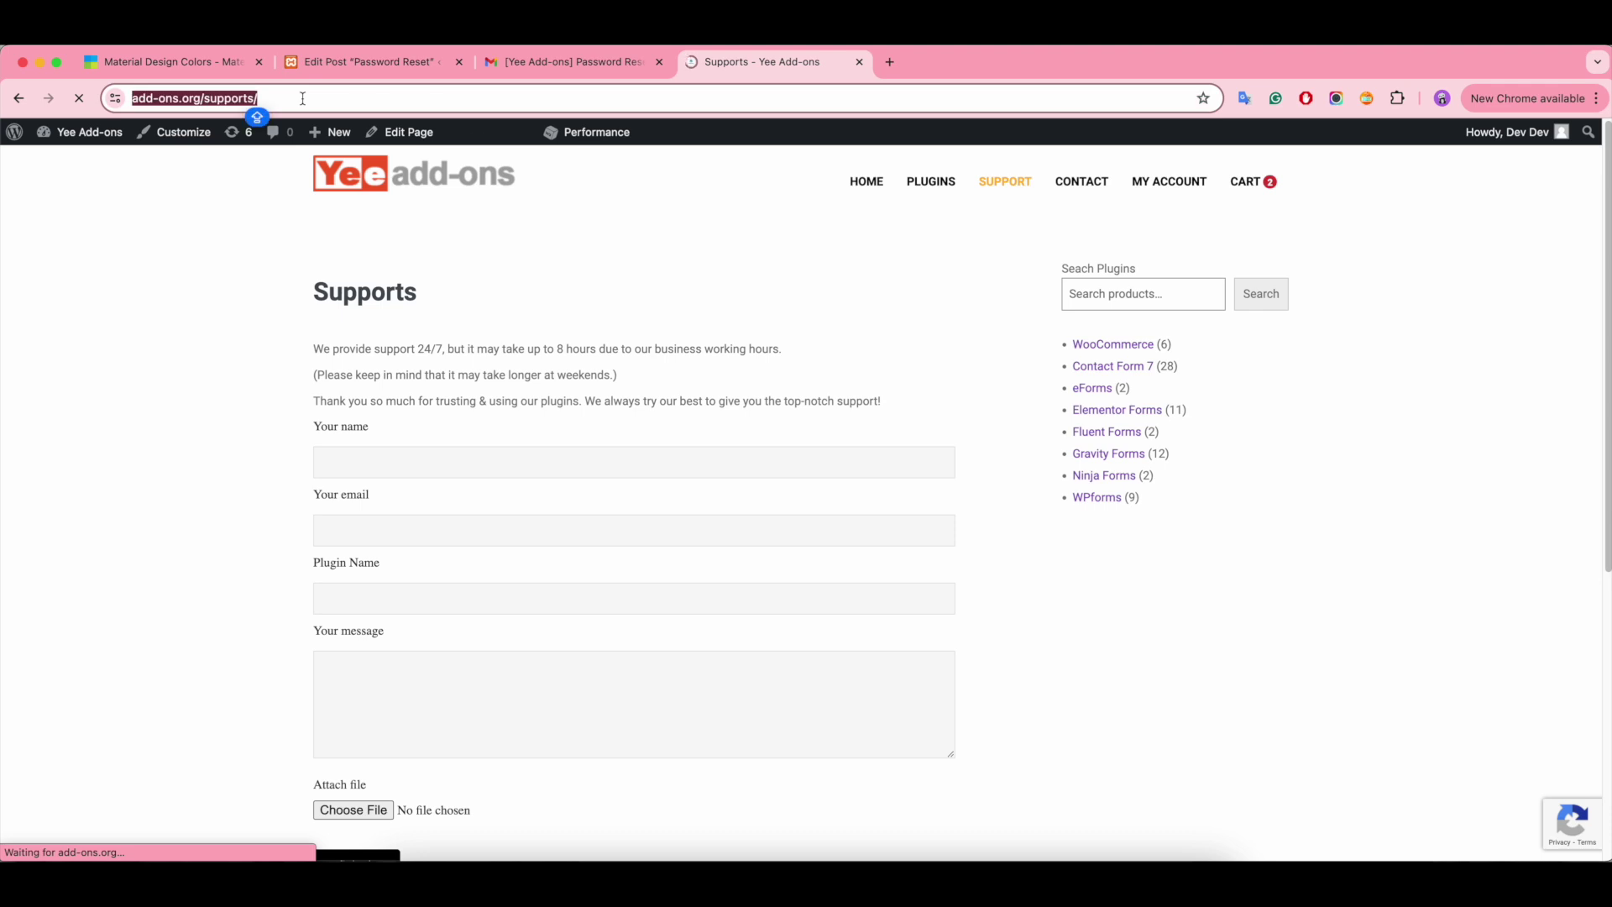
left_click(860, 61)
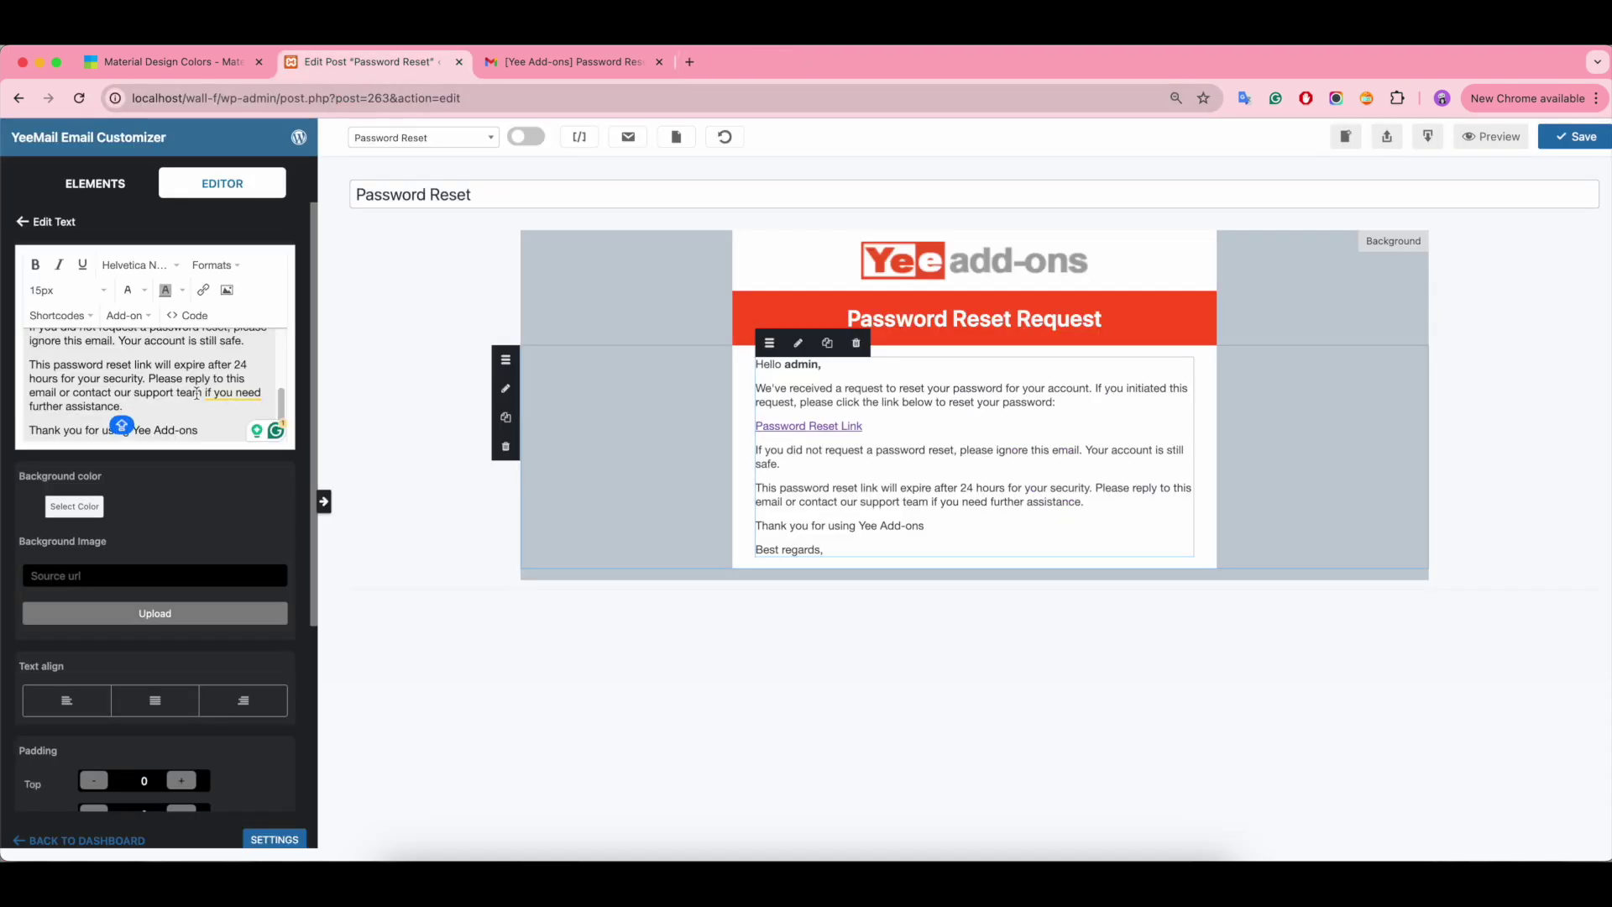
left_click_drag(201, 392, 134, 393)
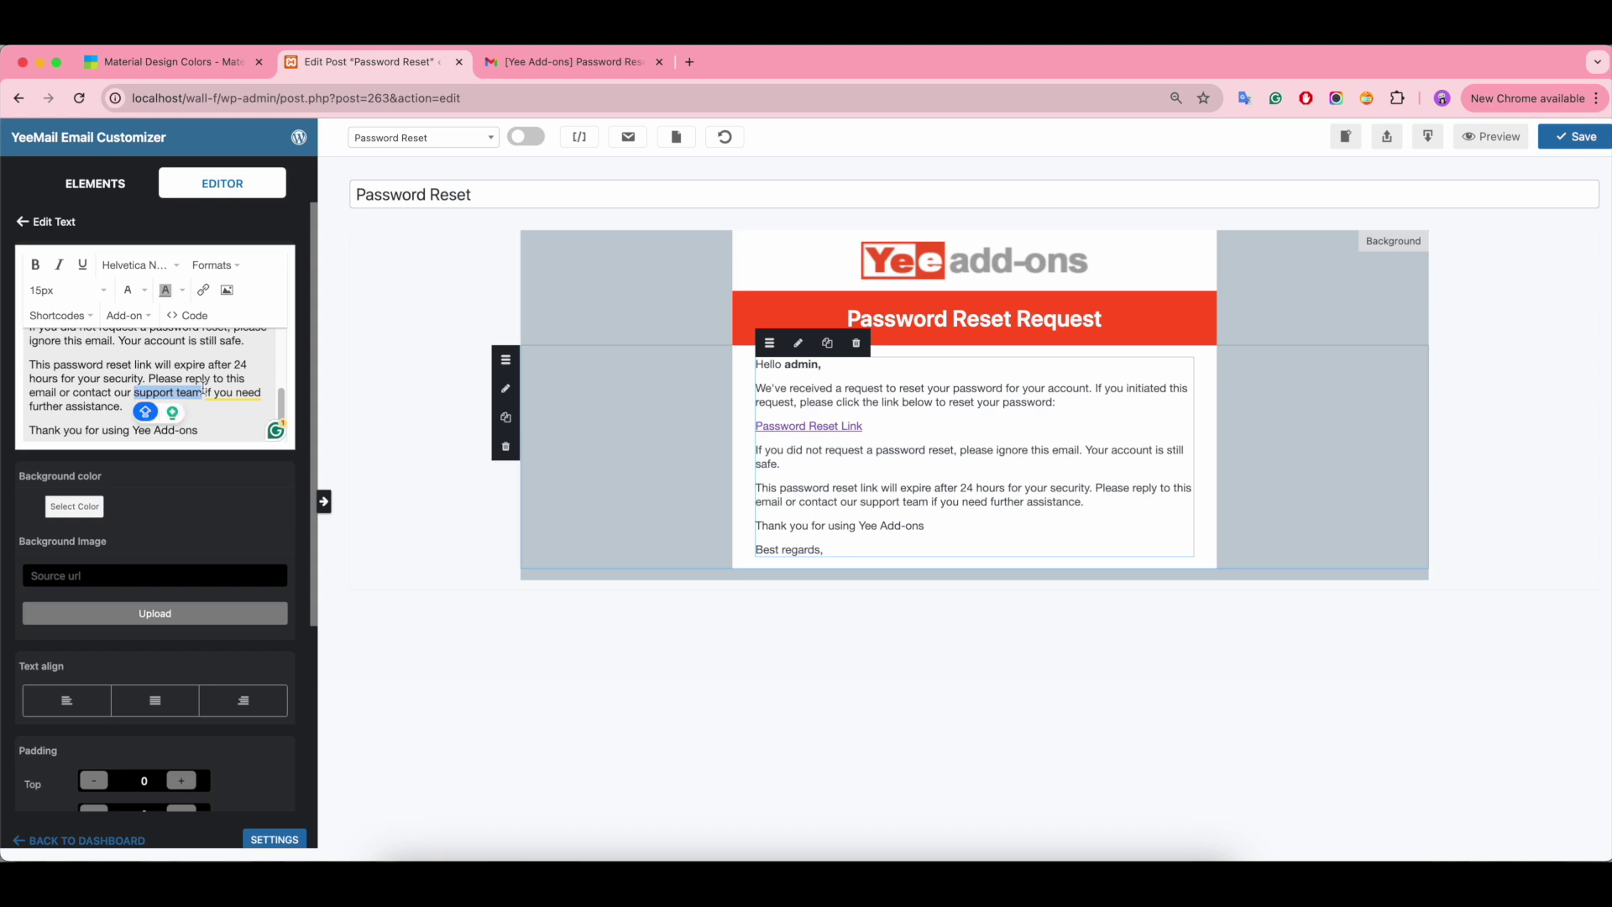
left_click(203, 290)
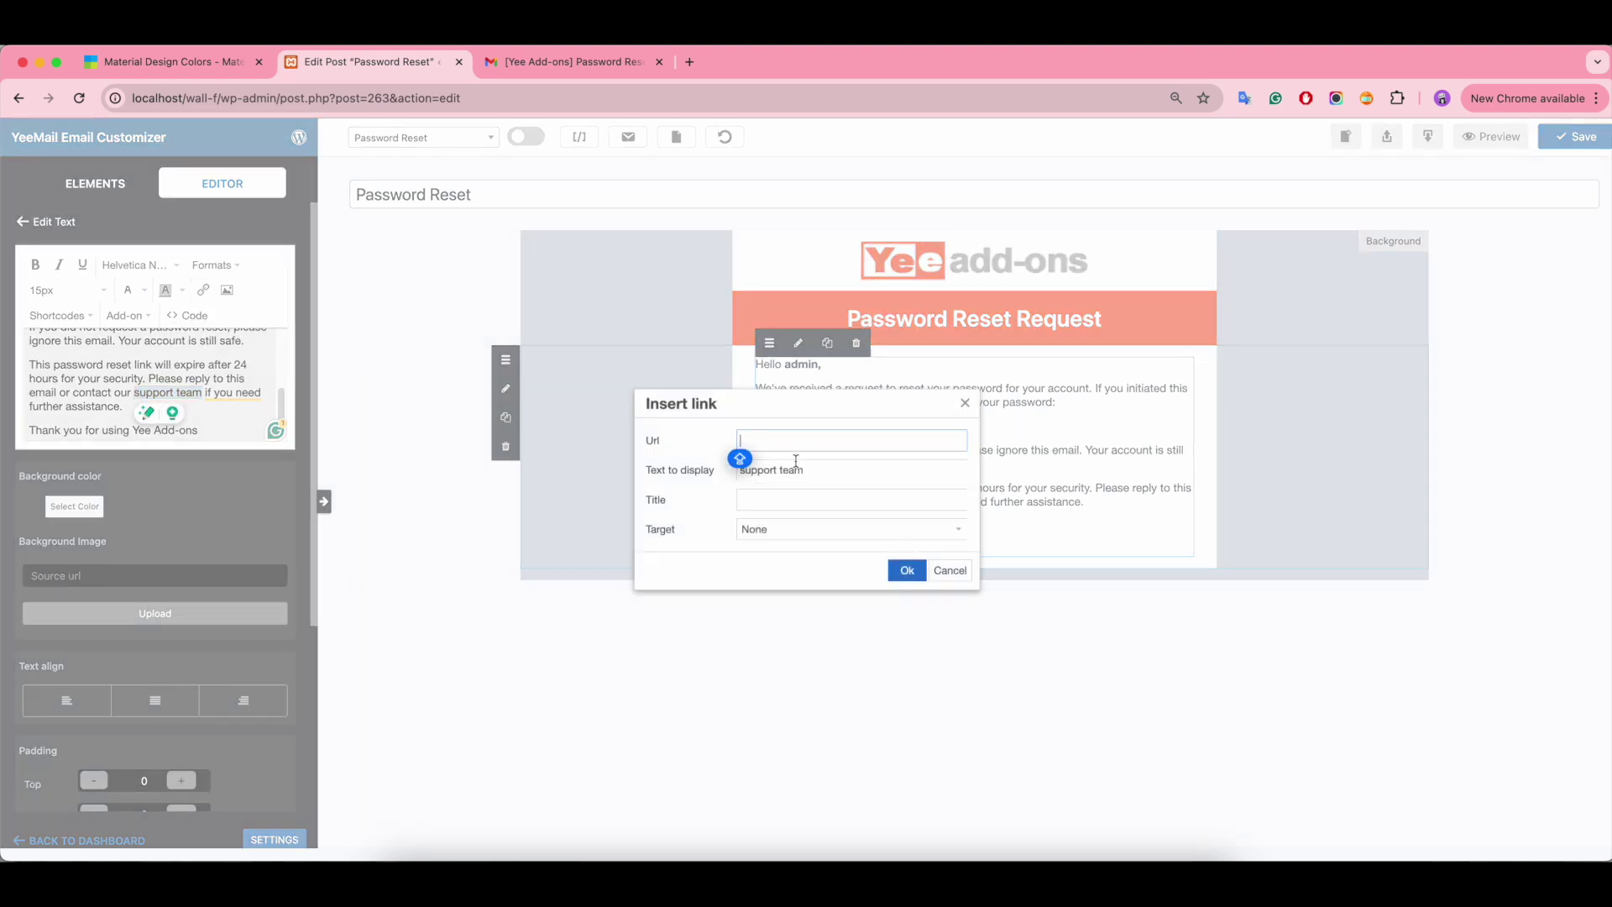
key("super+v")
left_click(906, 570)
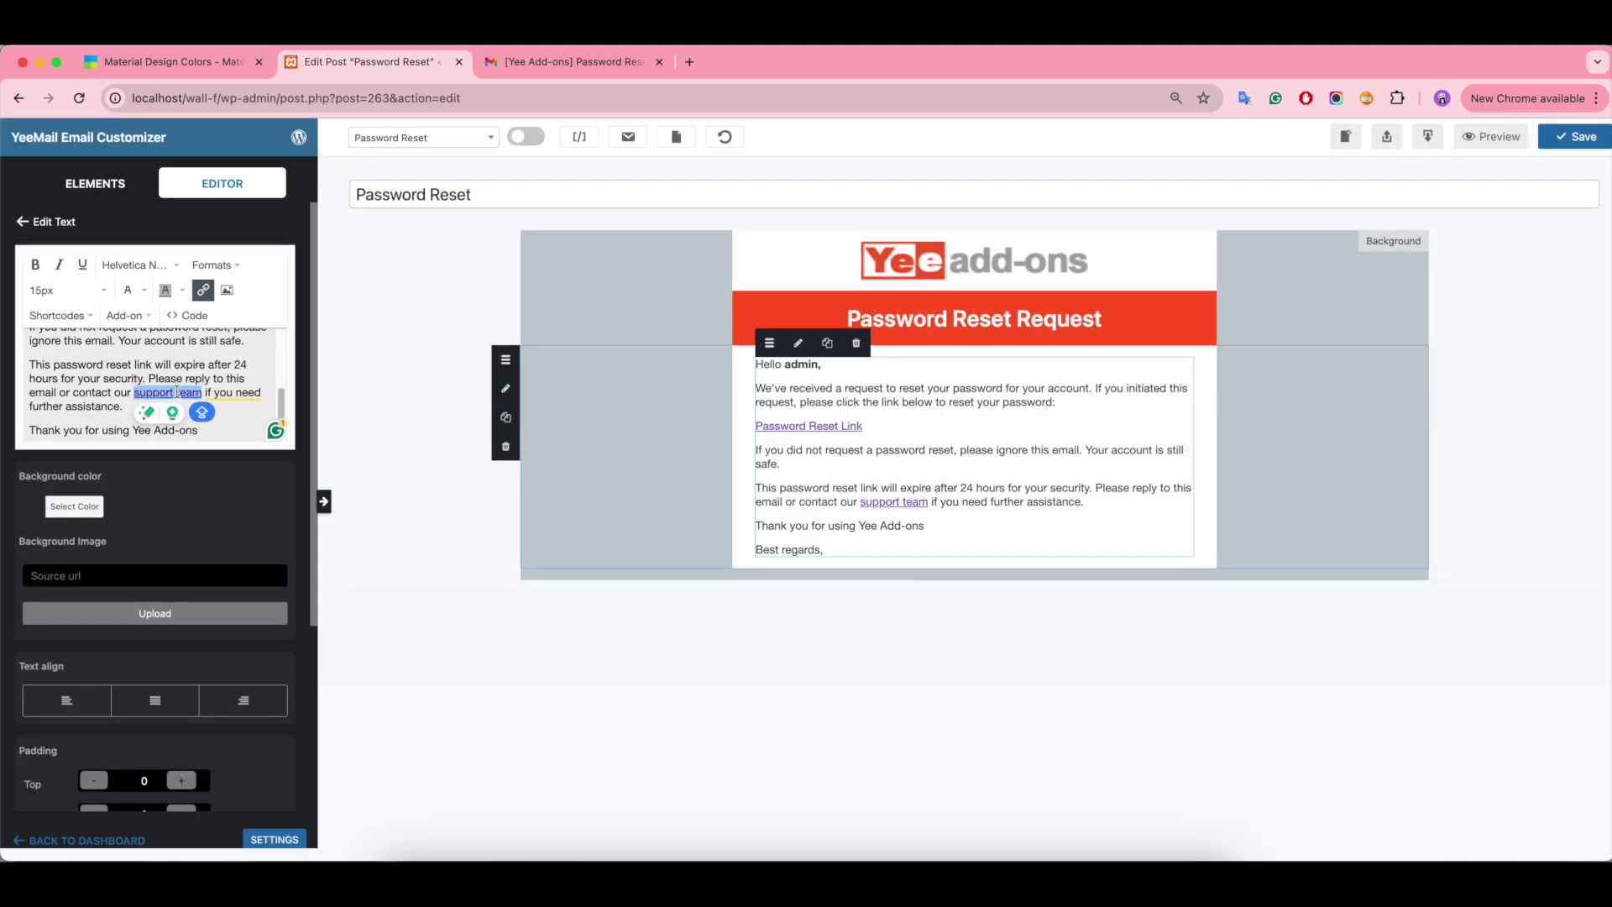
Step: Bold 'Yee Add-ons' and end the closing line with a period
scroll(242, 429, "down", 1)
left_click_drag(199, 404, 133, 404)
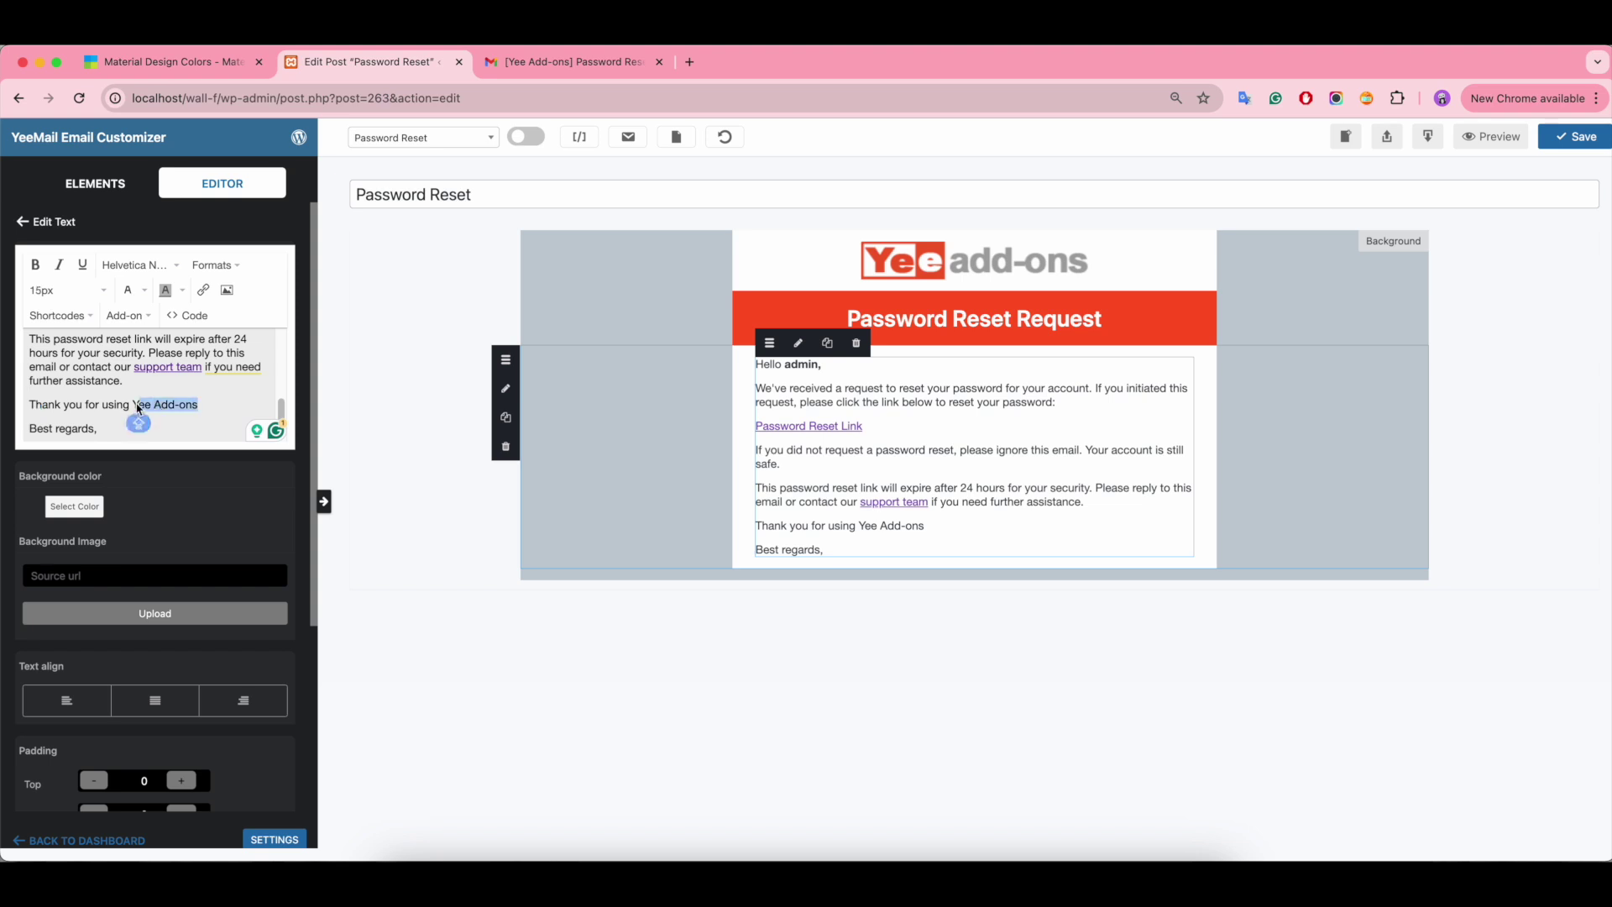
left_click(34, 265)
key("Right")
type(".")
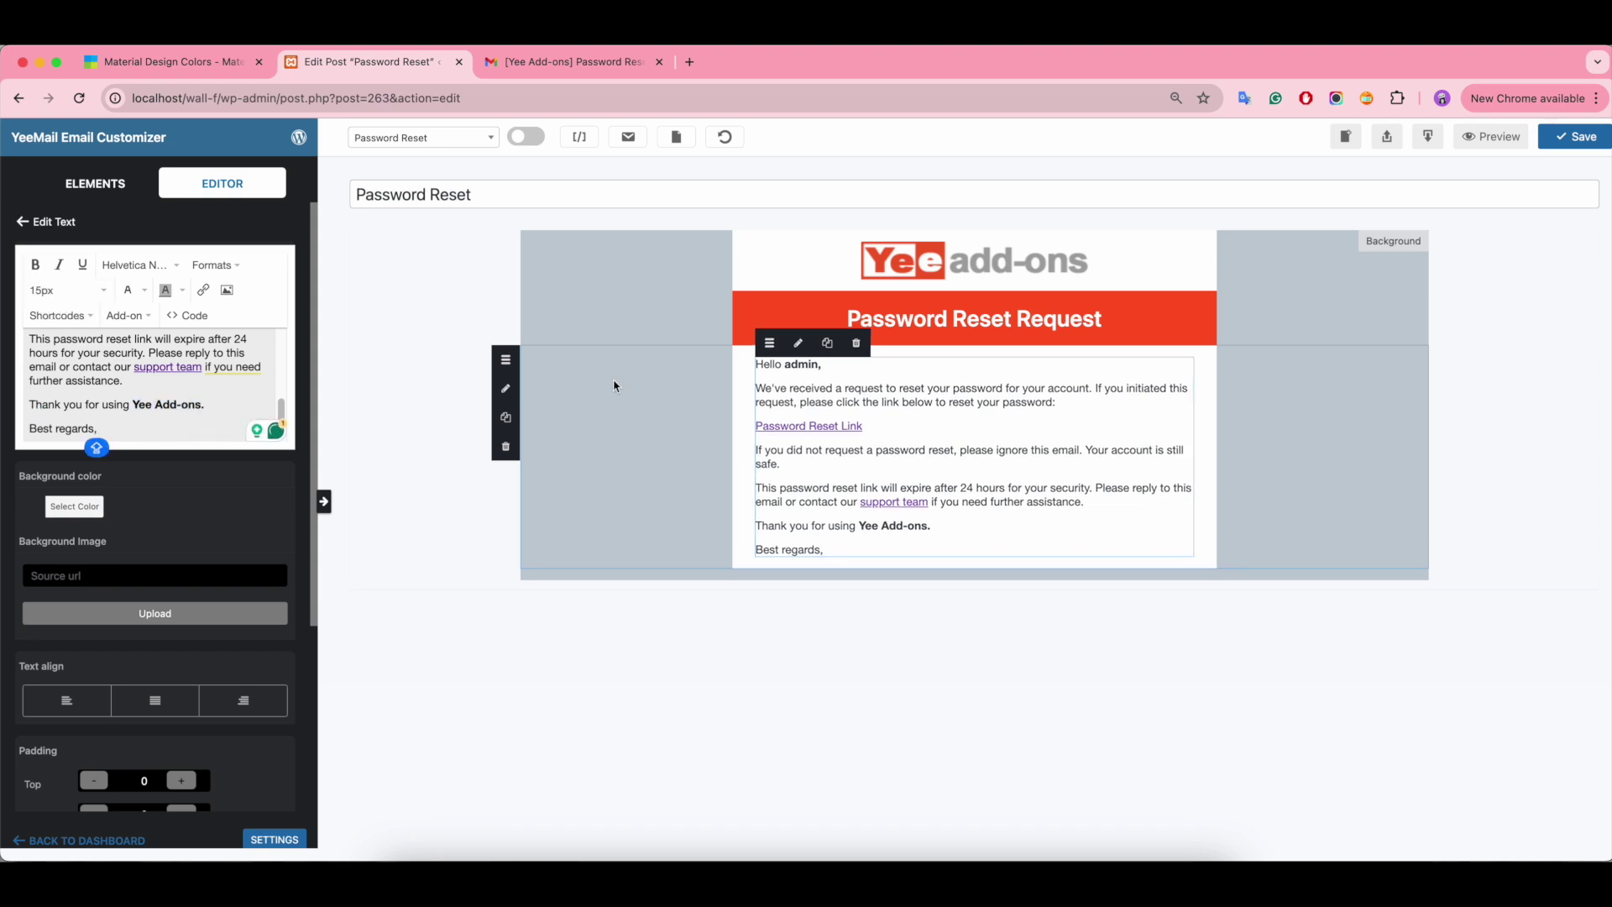
left_click(95, 183)
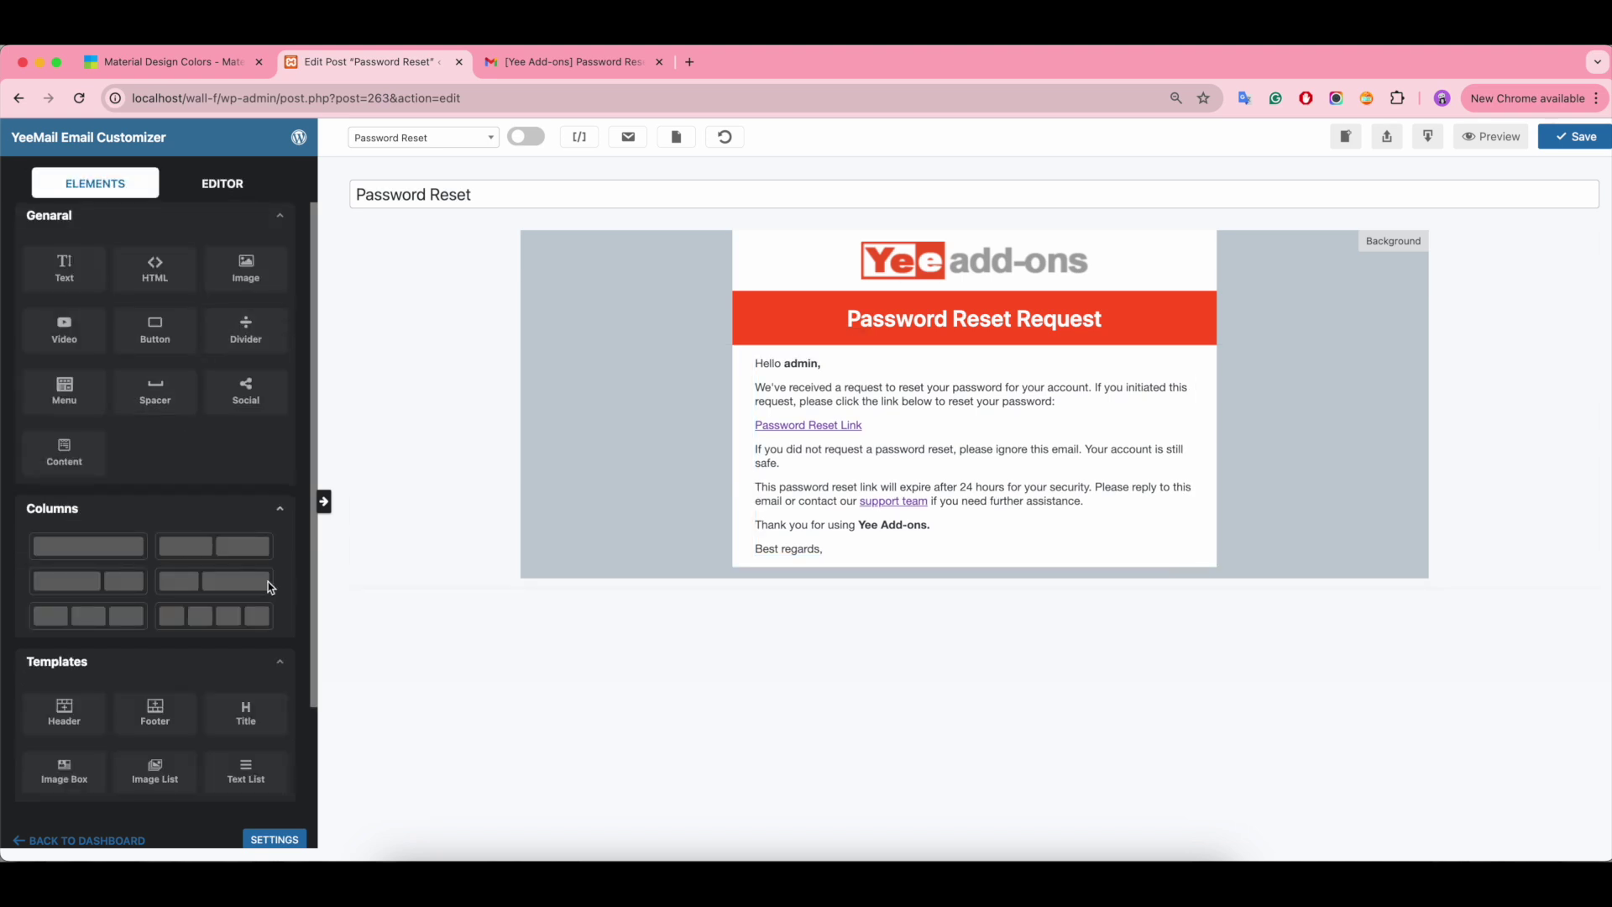
Step: Add a footer row and give its column a #ff5722 orange-red background
left_click_drag(155, 729, 752, 579)
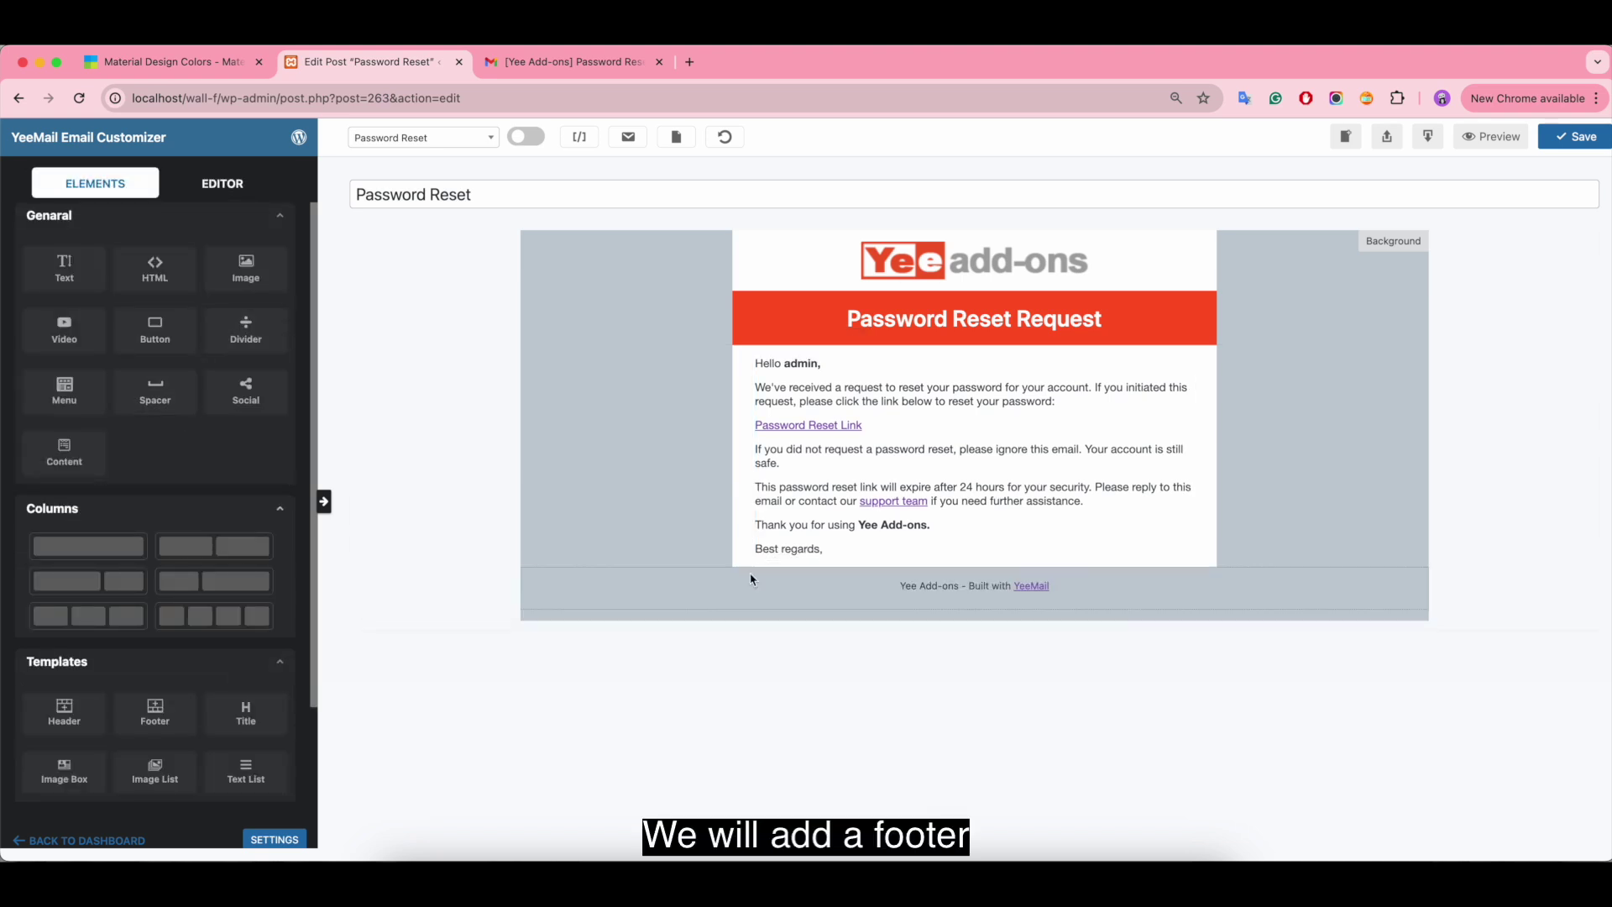
left_click(838, 580)
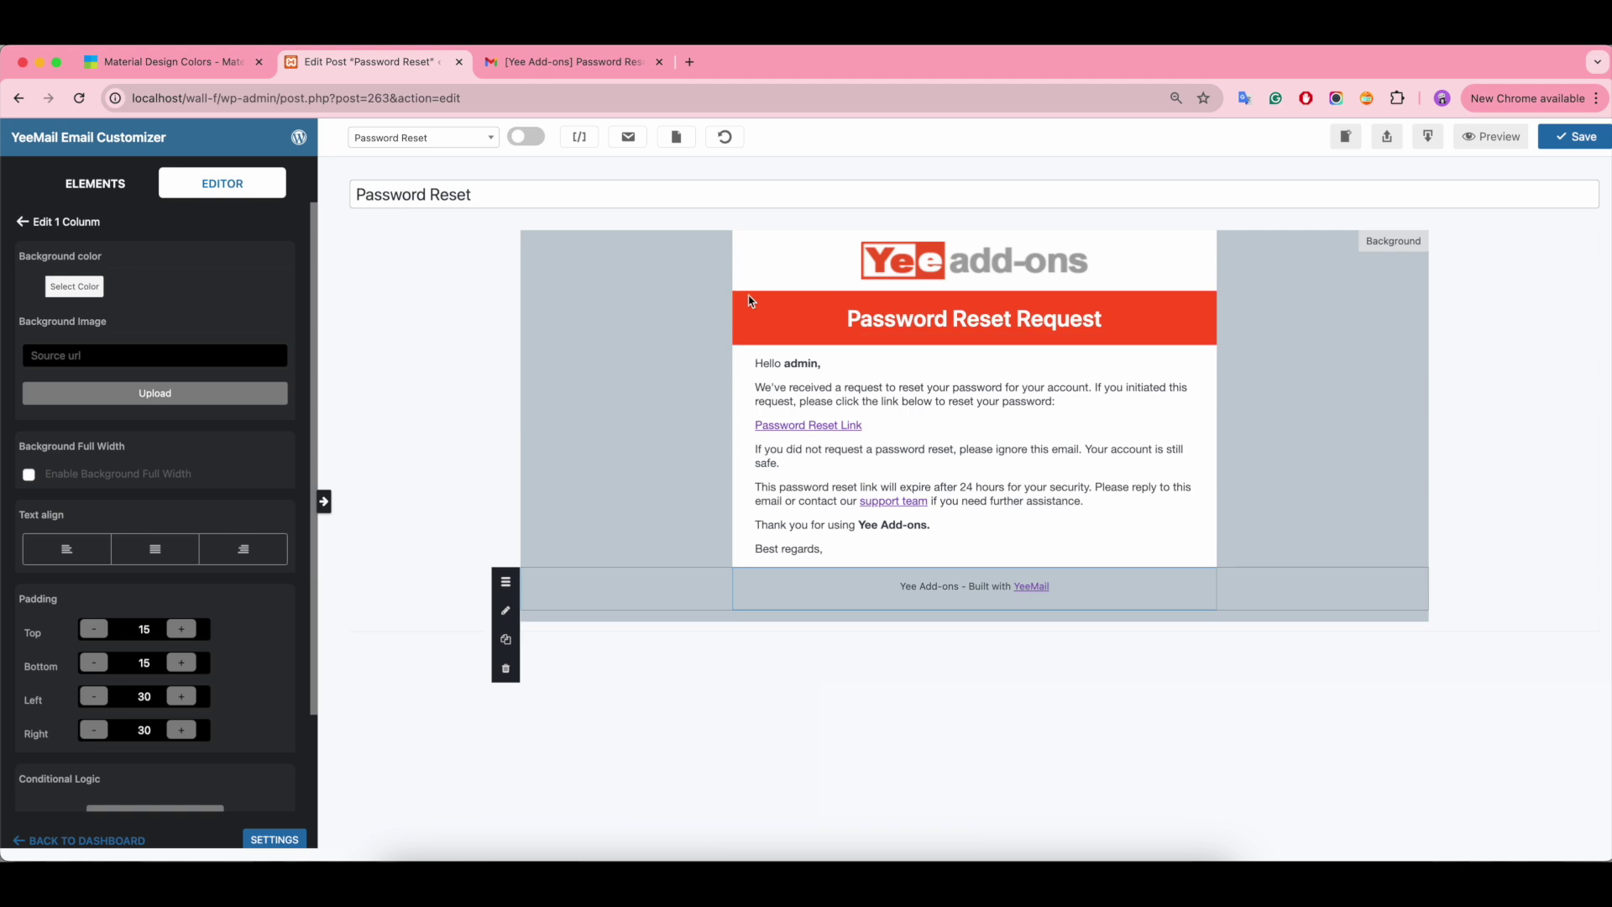
left_click(96, 294)
triple_click(150, 290)
type("#ff5722")
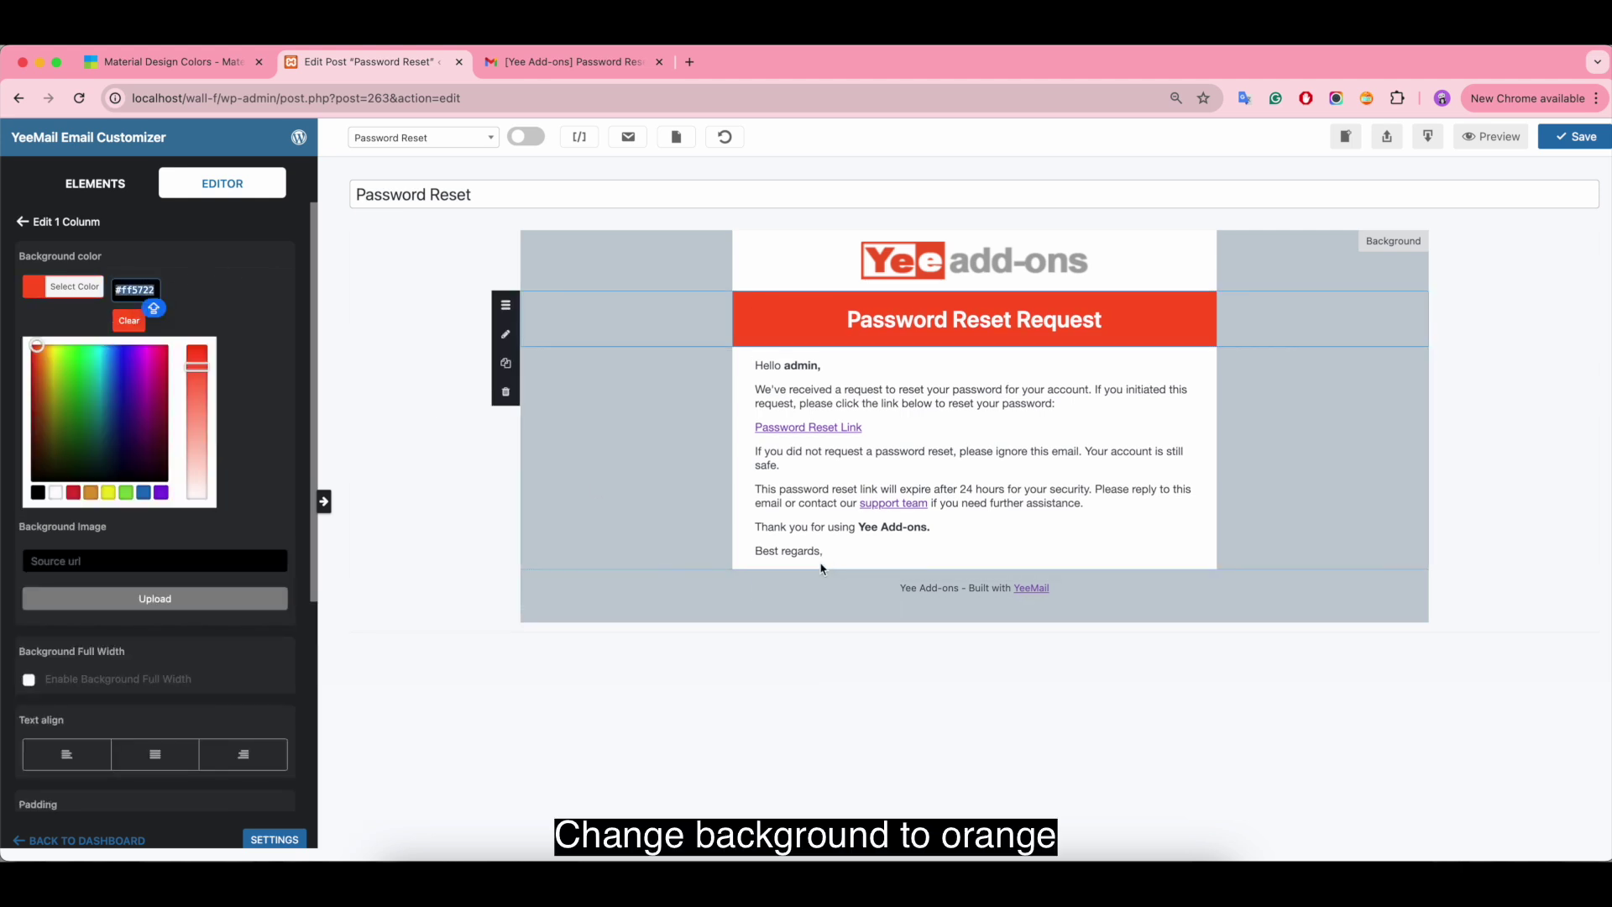
left_click(747, 585)
left_click(744, 584)
triple_click(135, 290)
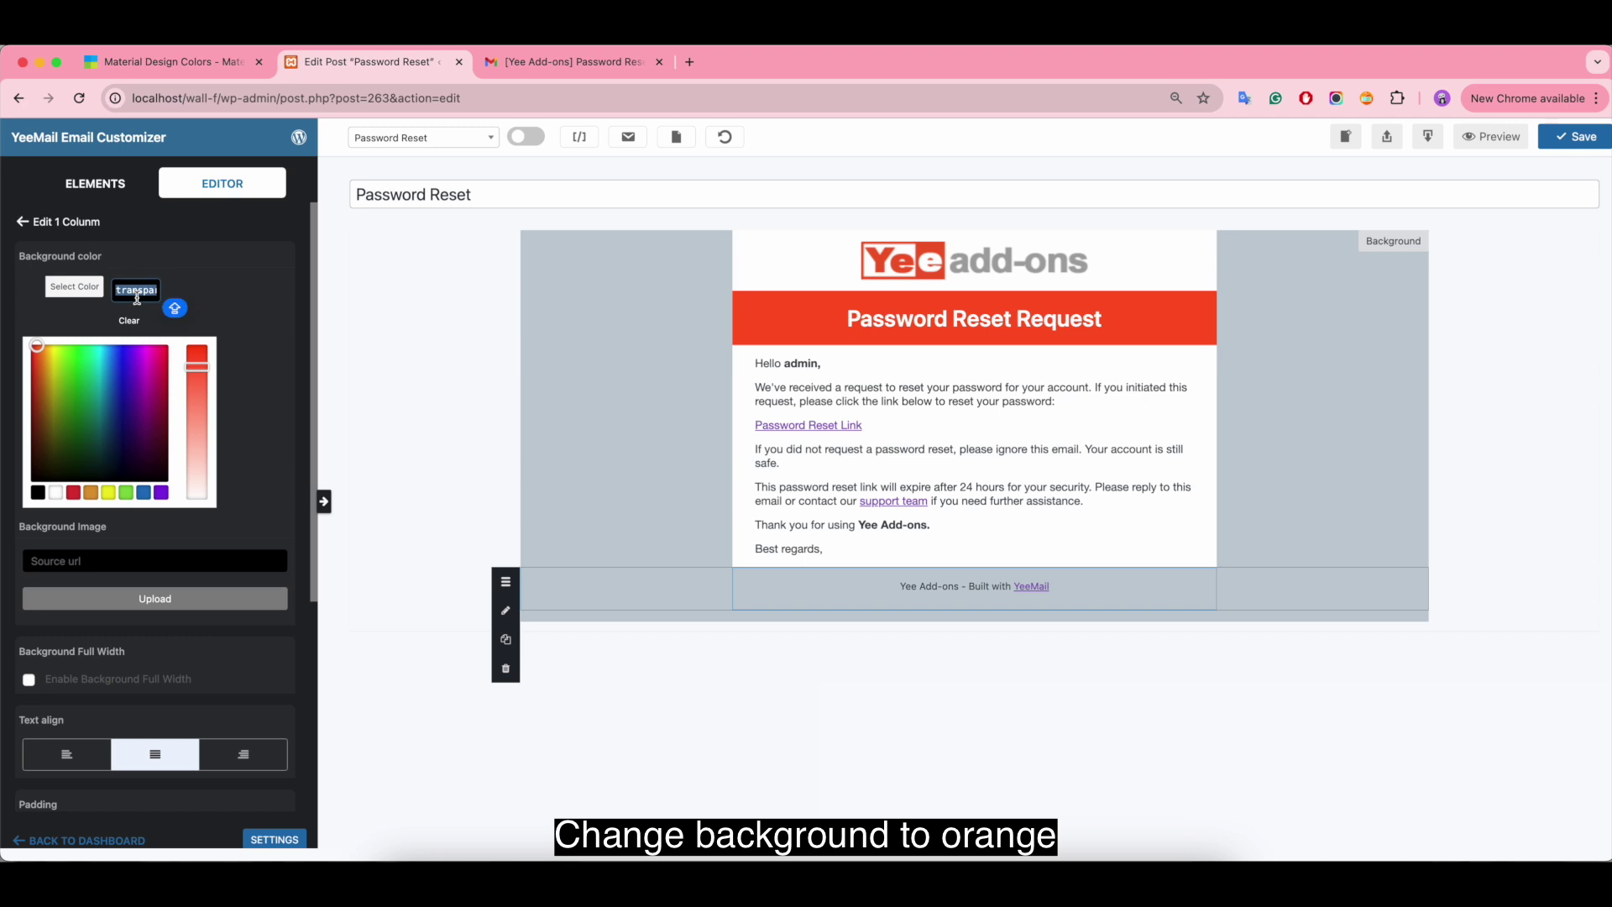
type("#ff5722")
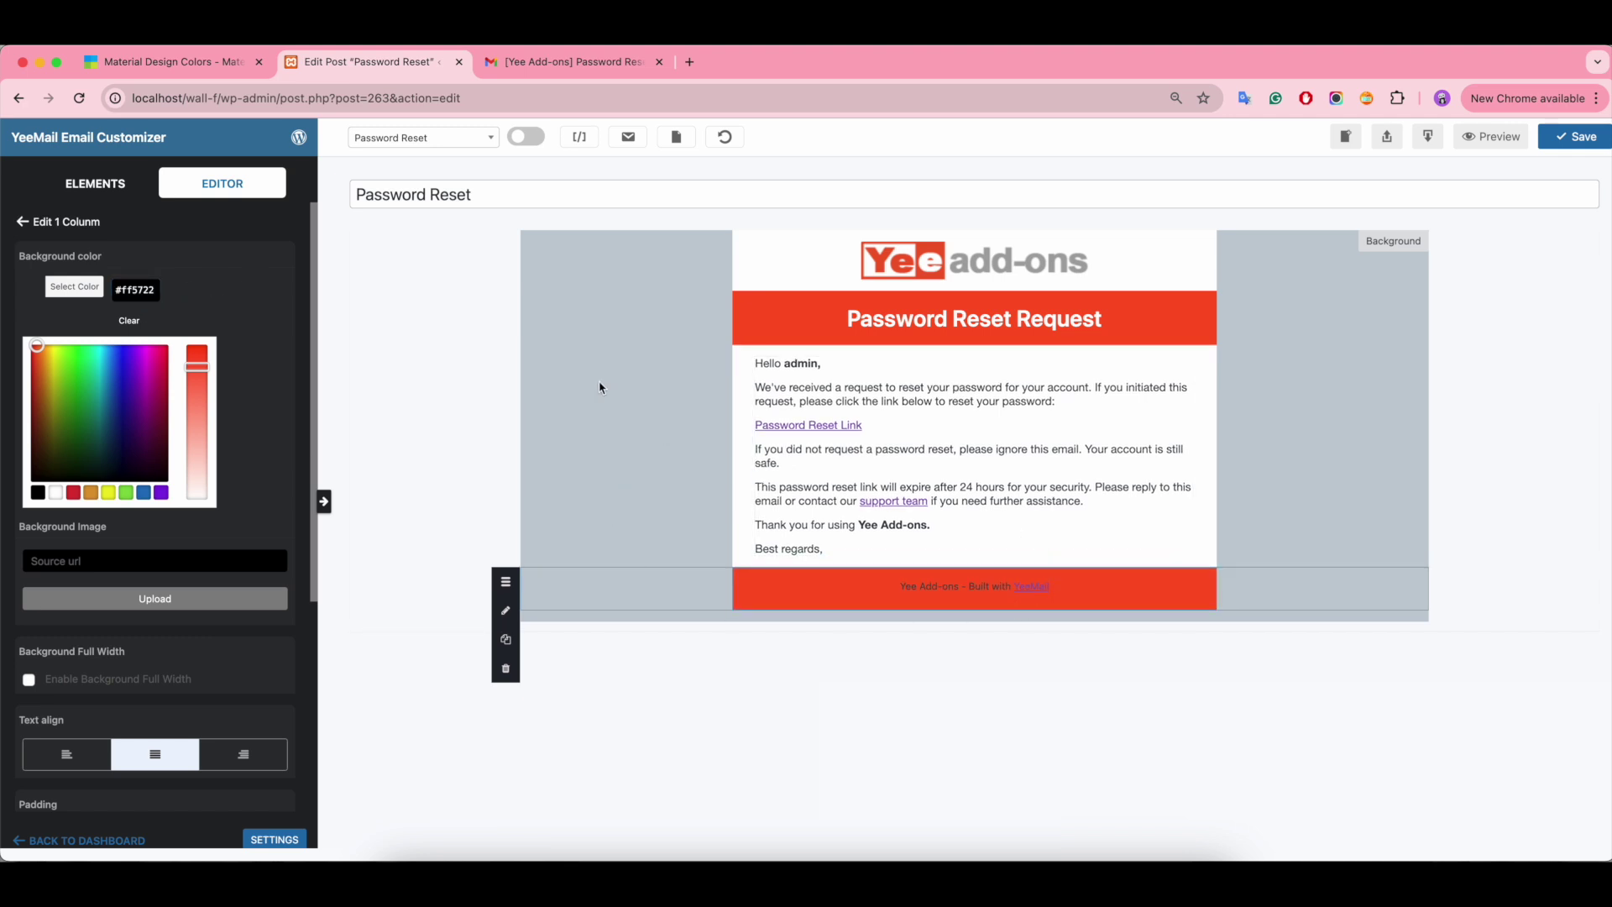
left_click(573, 358)
left_click(1392, 242)
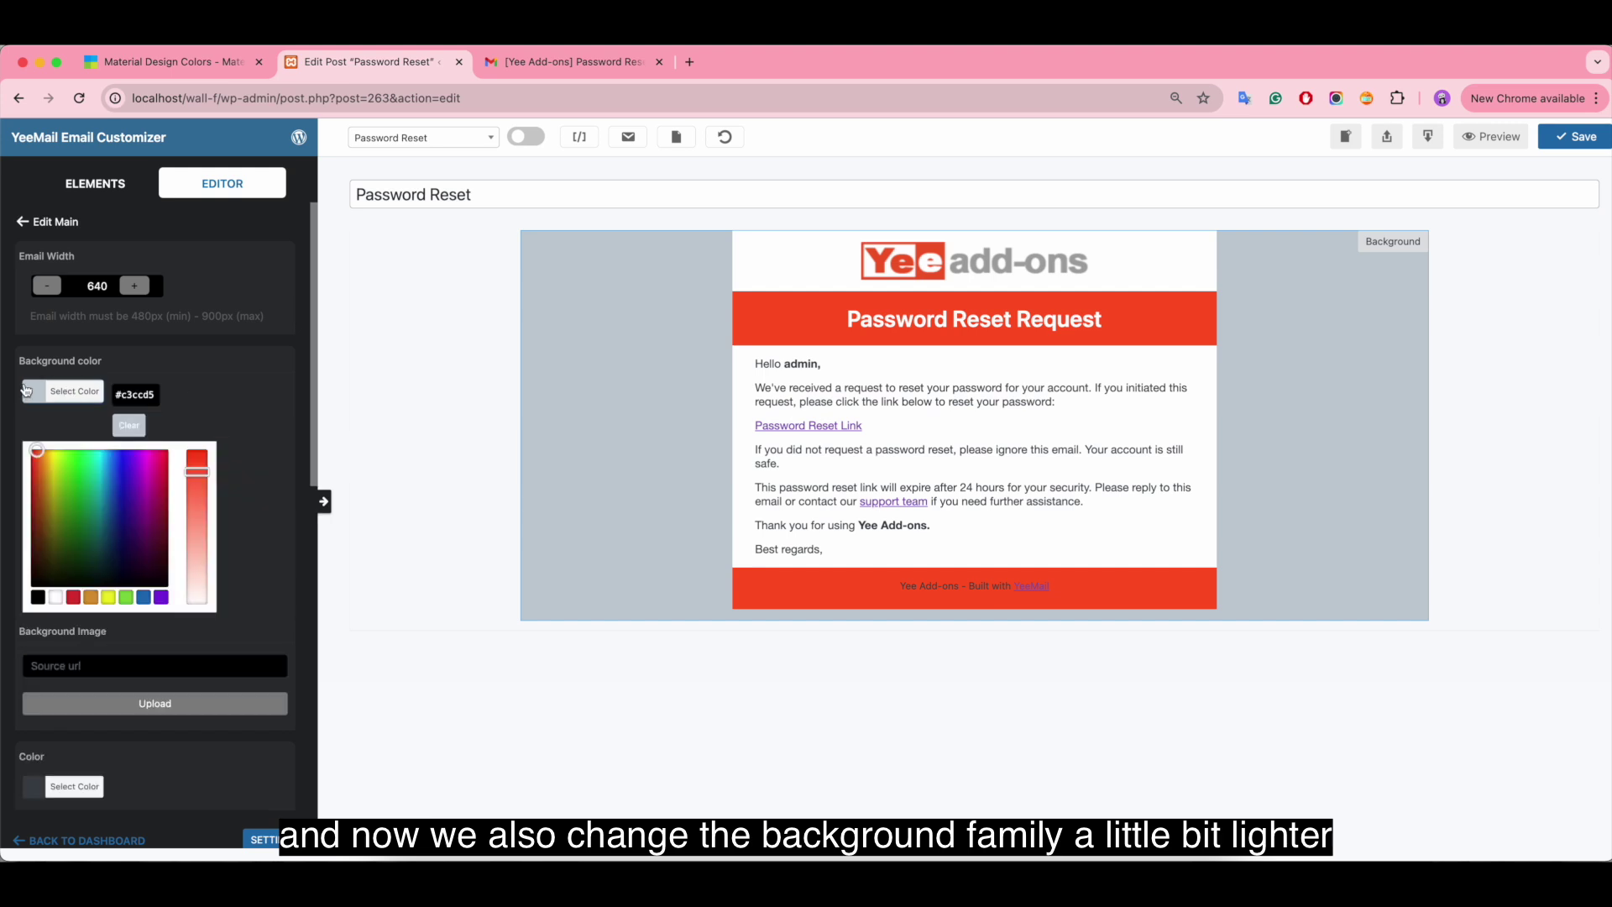
Step: Set the email's outer background to light grey
left_click(56, 597)
left_click(35, 454)
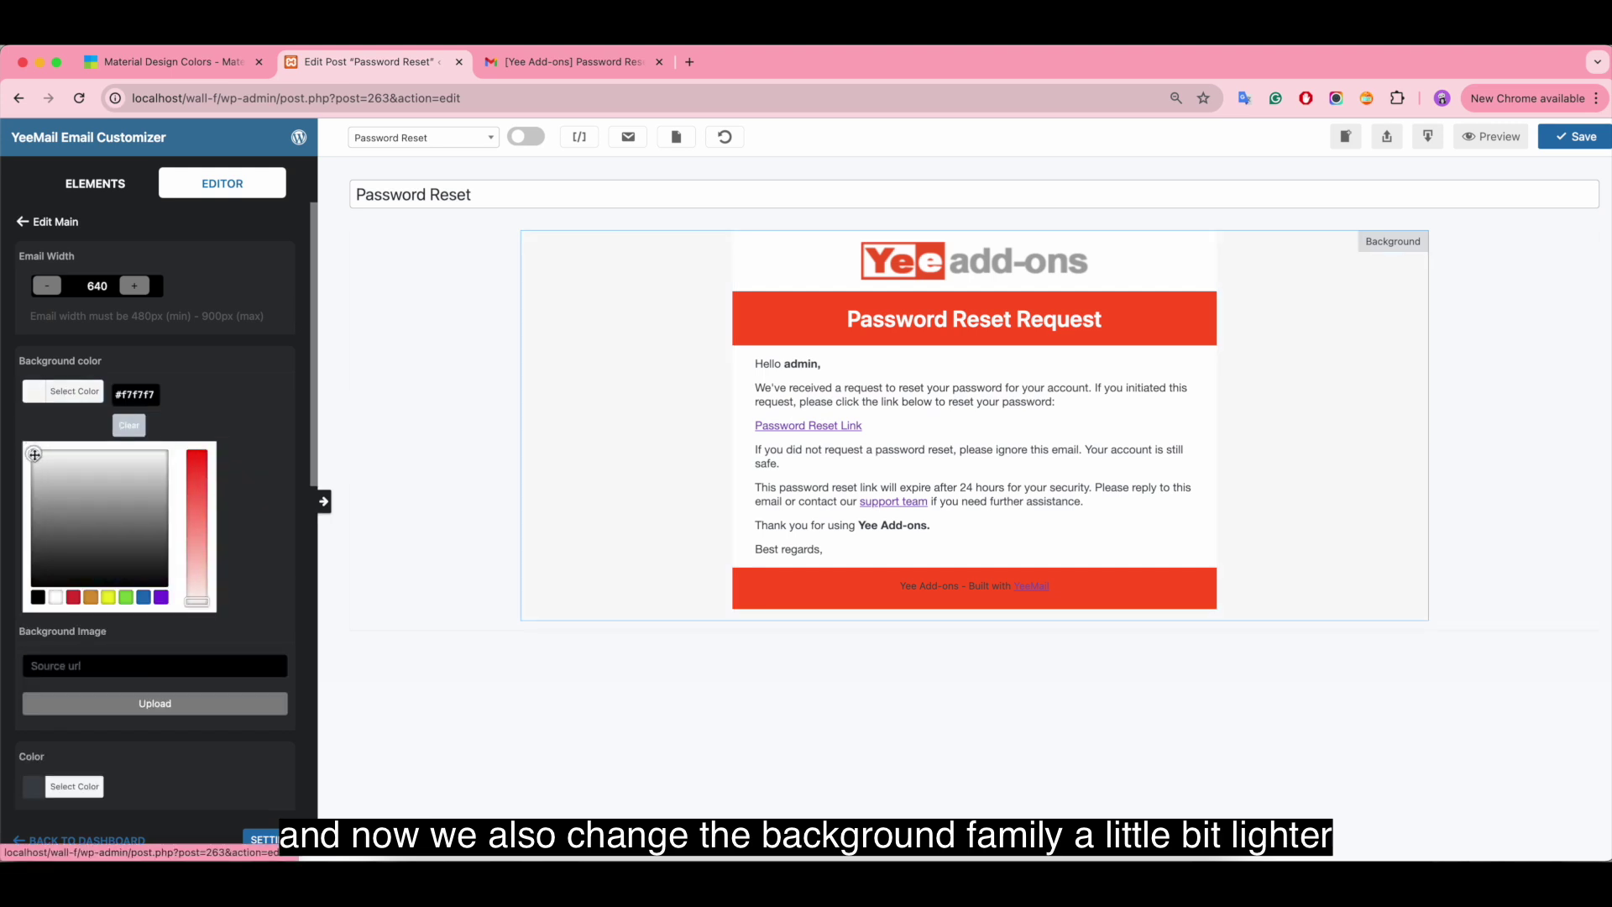
mouse_move(34, 454)
left_mouse_down()
mouse_move(53, 466)
mouse_move(38, 483)
mouse_move(26, 464)
left_mouse_up()
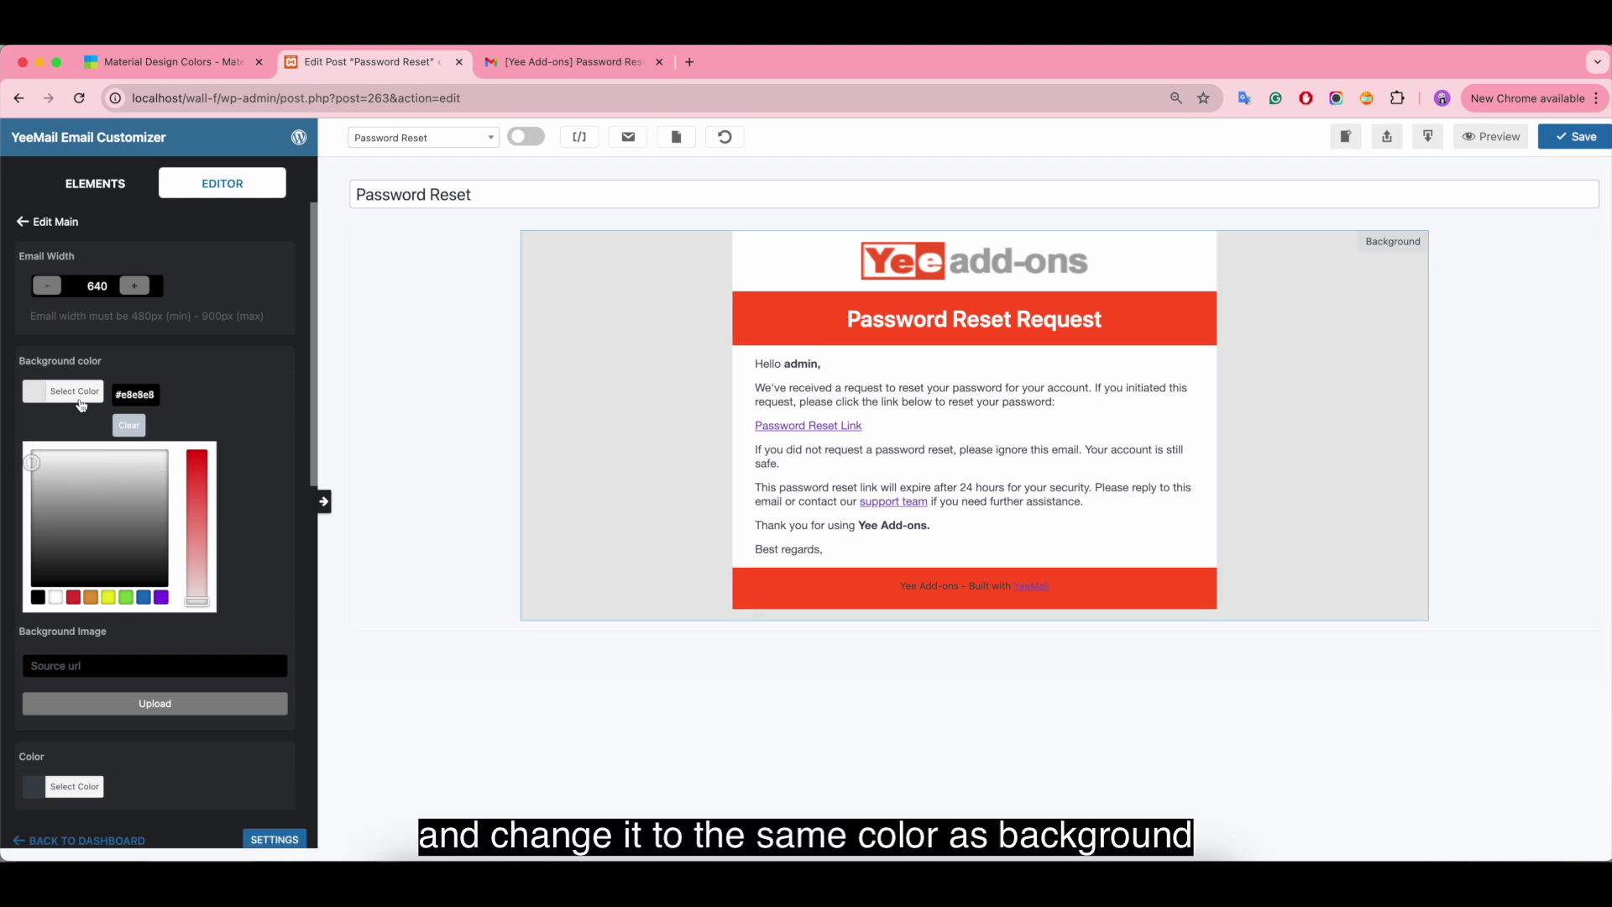
Step: Give the logo row a #e8e8e8 background and save the template
left_click(746, 276)
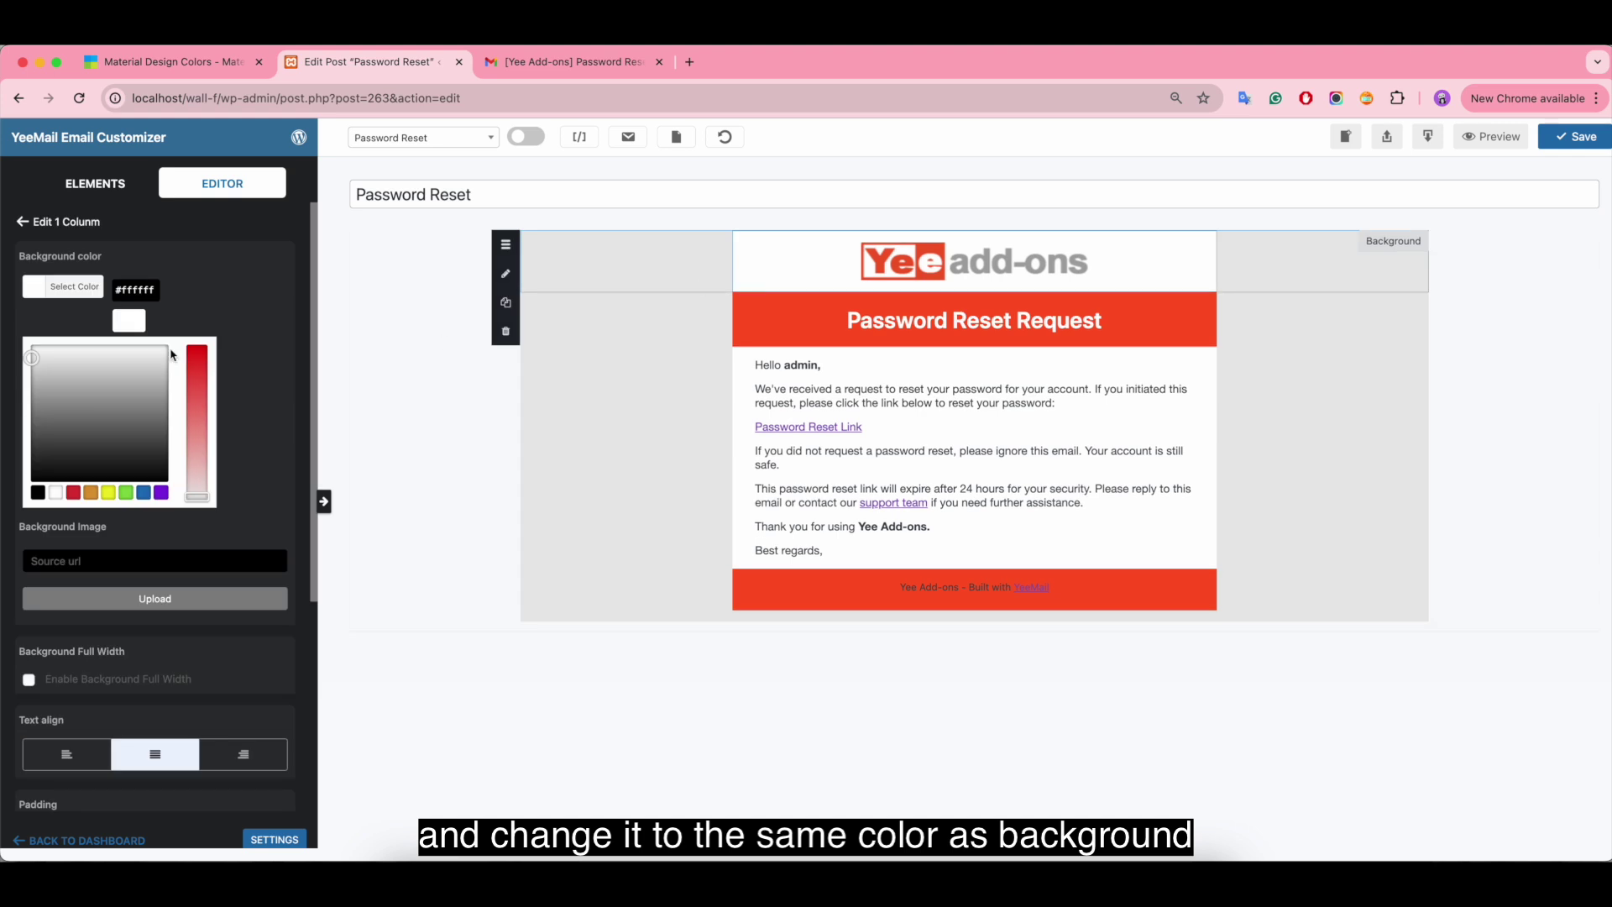
type("#e8e8e8")
left_click(263, 415)
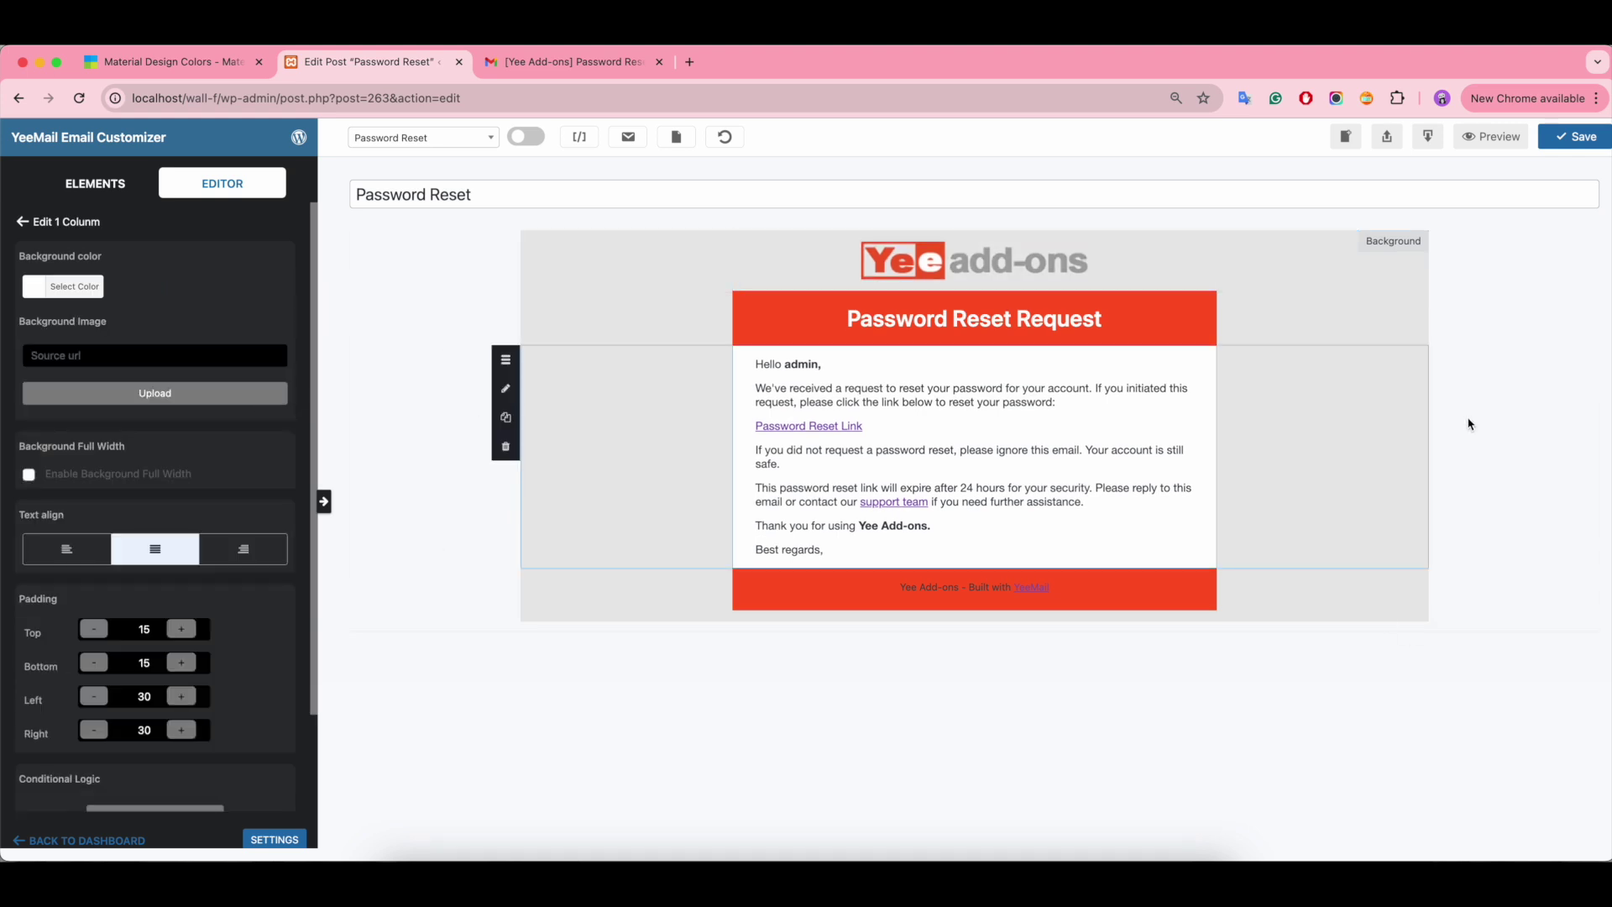
left_click(1578, 137)
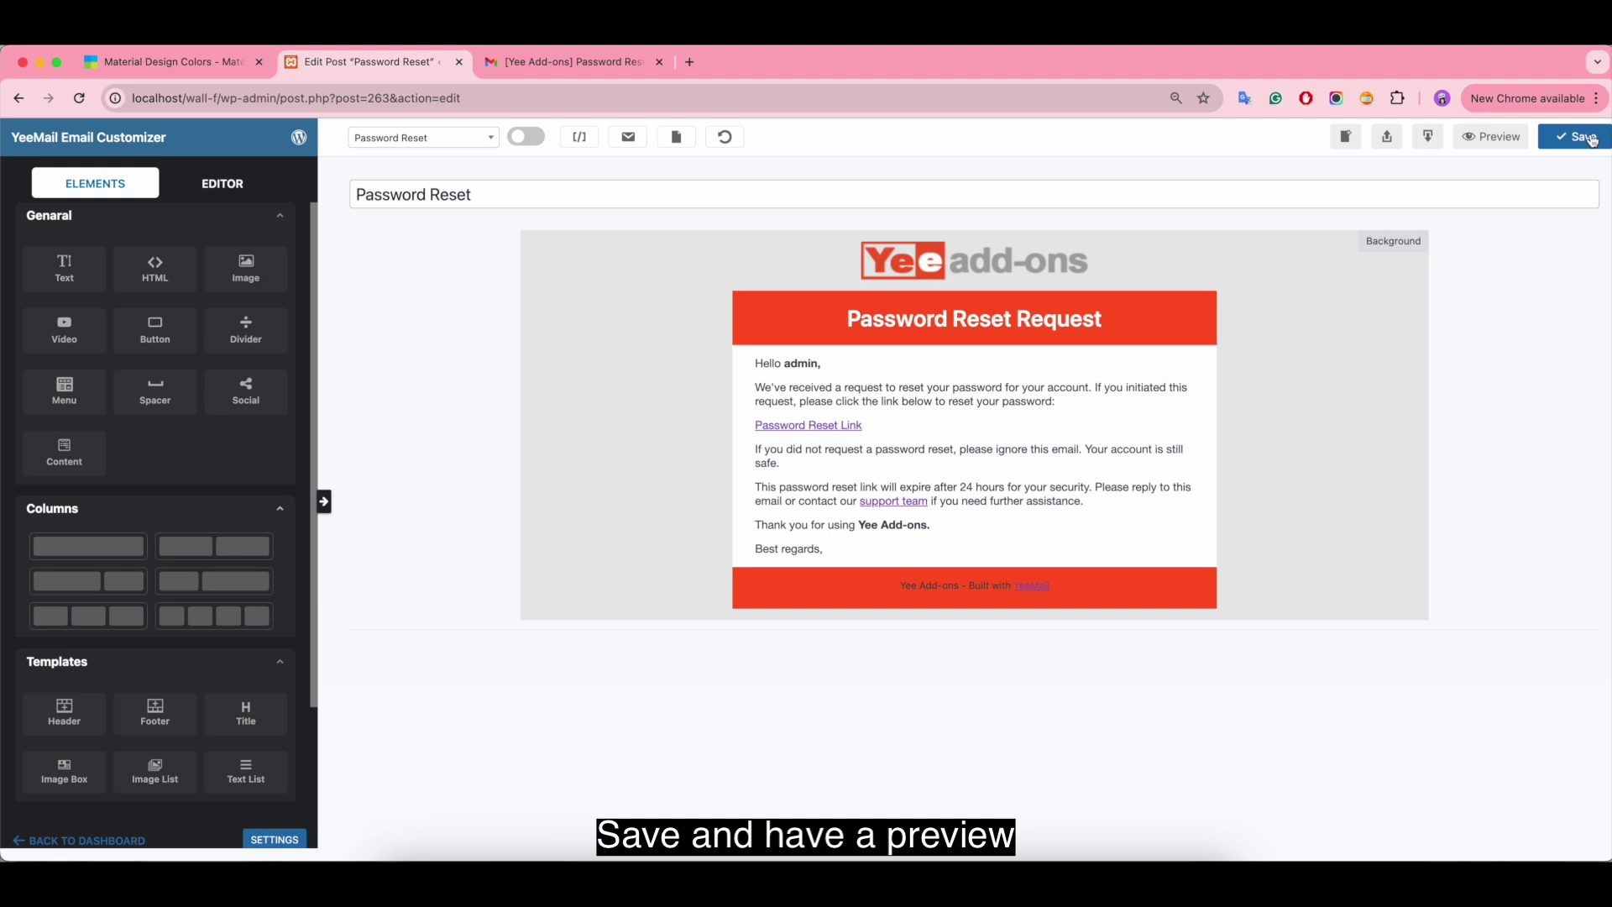
Step: Preview the email, then make the footer text 'Yee Add-ons - Built with YeeMail' white and save
left_click(1501, 144)
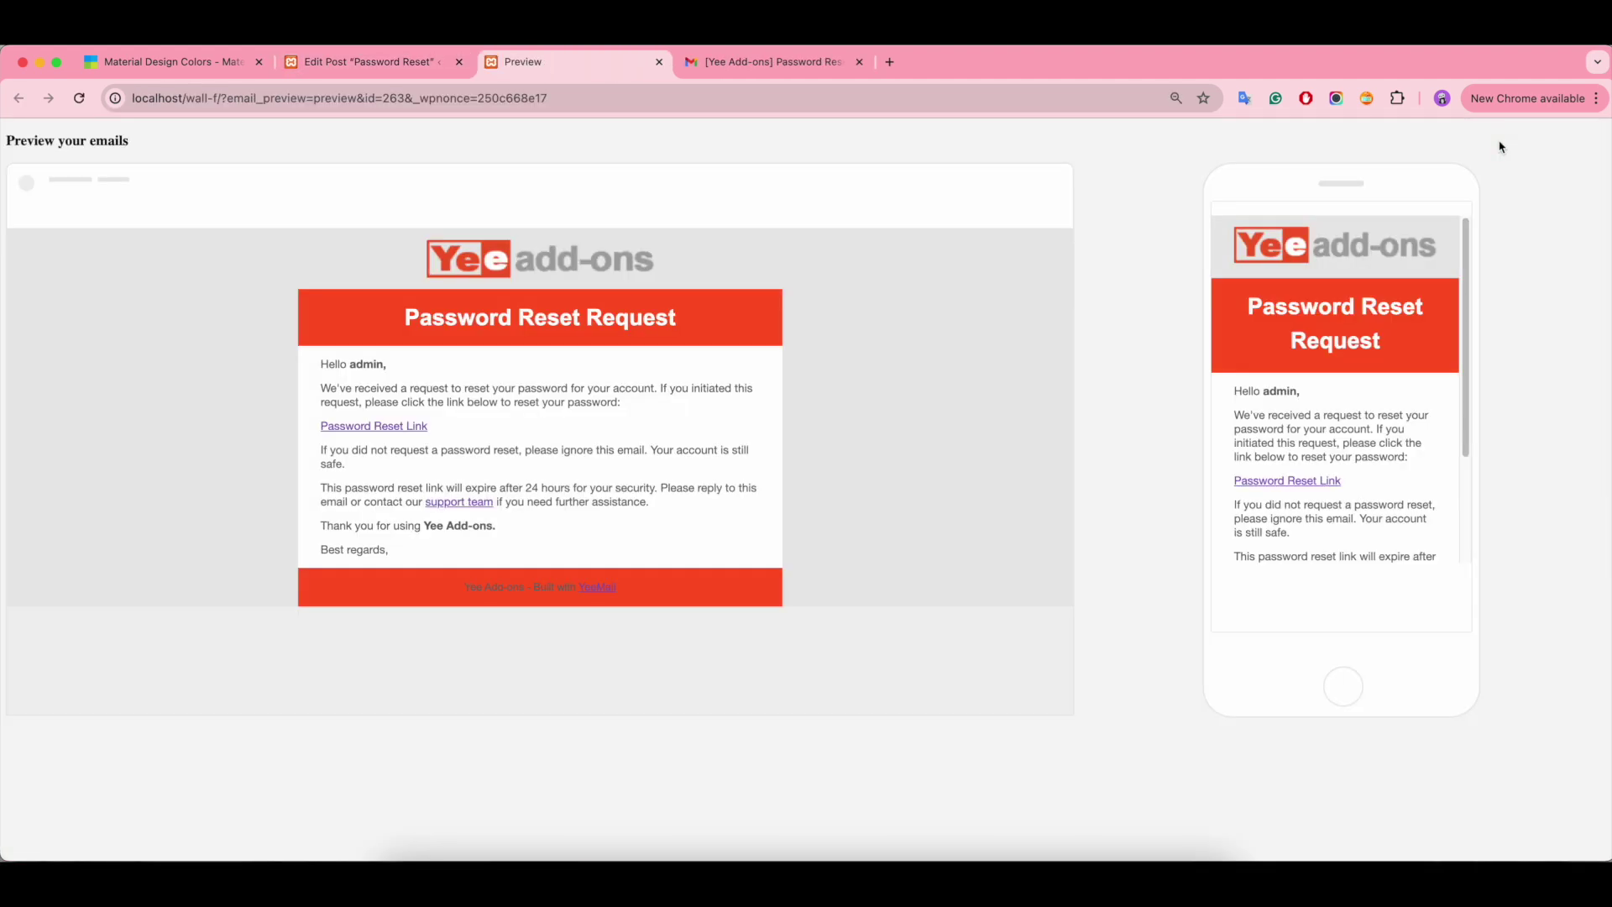
left_click(370, 61)
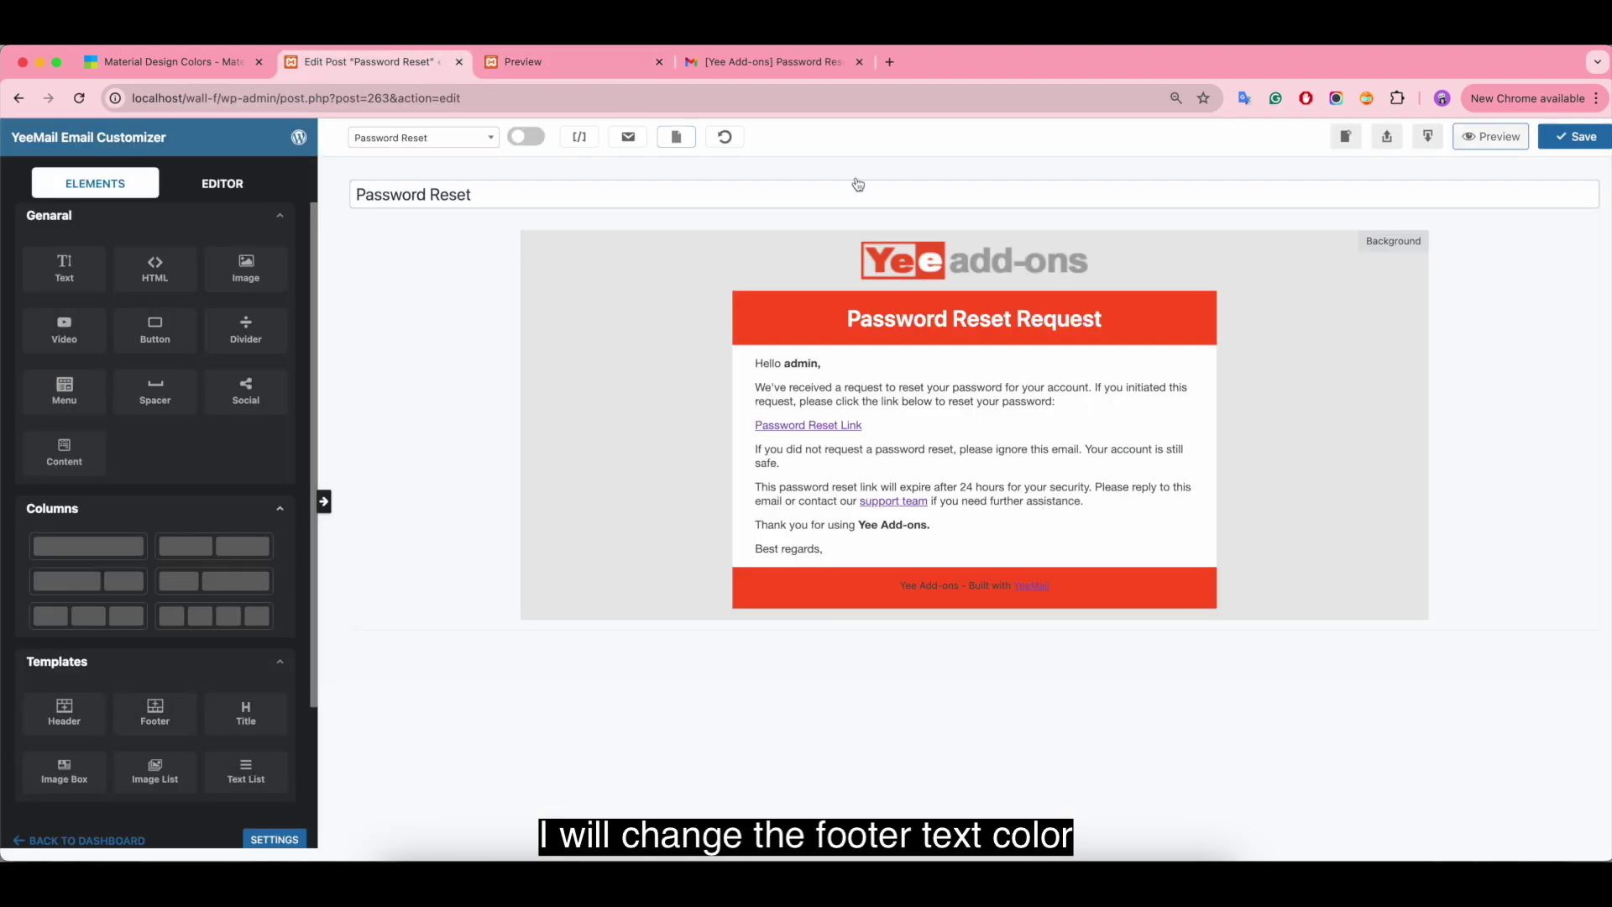
left_click(958, 586)
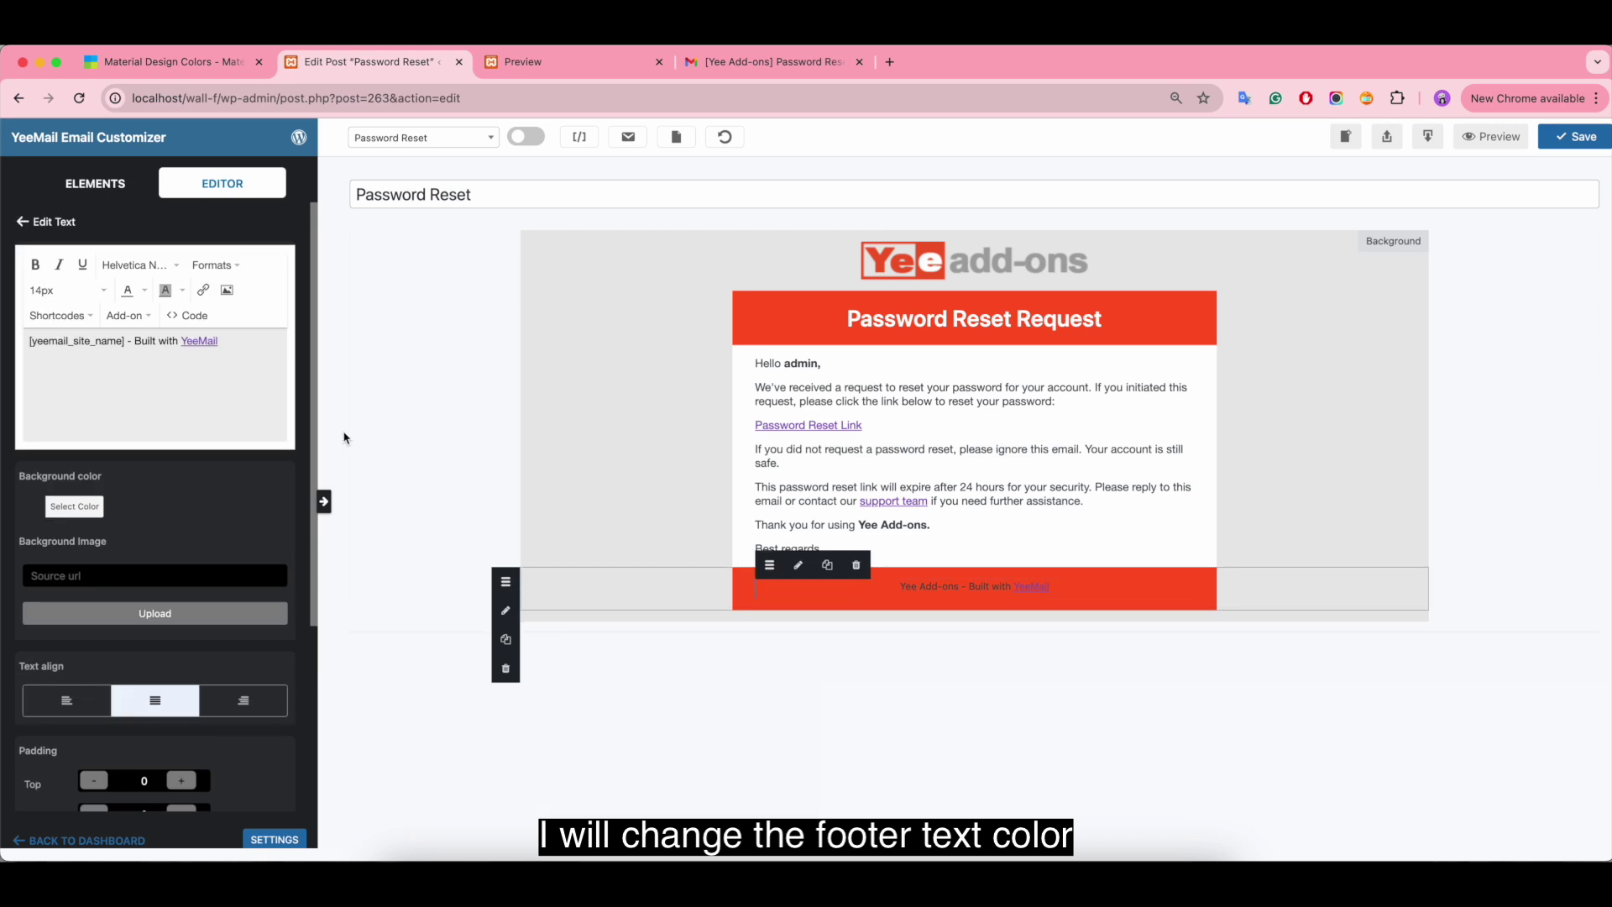
key("ctrl+a")
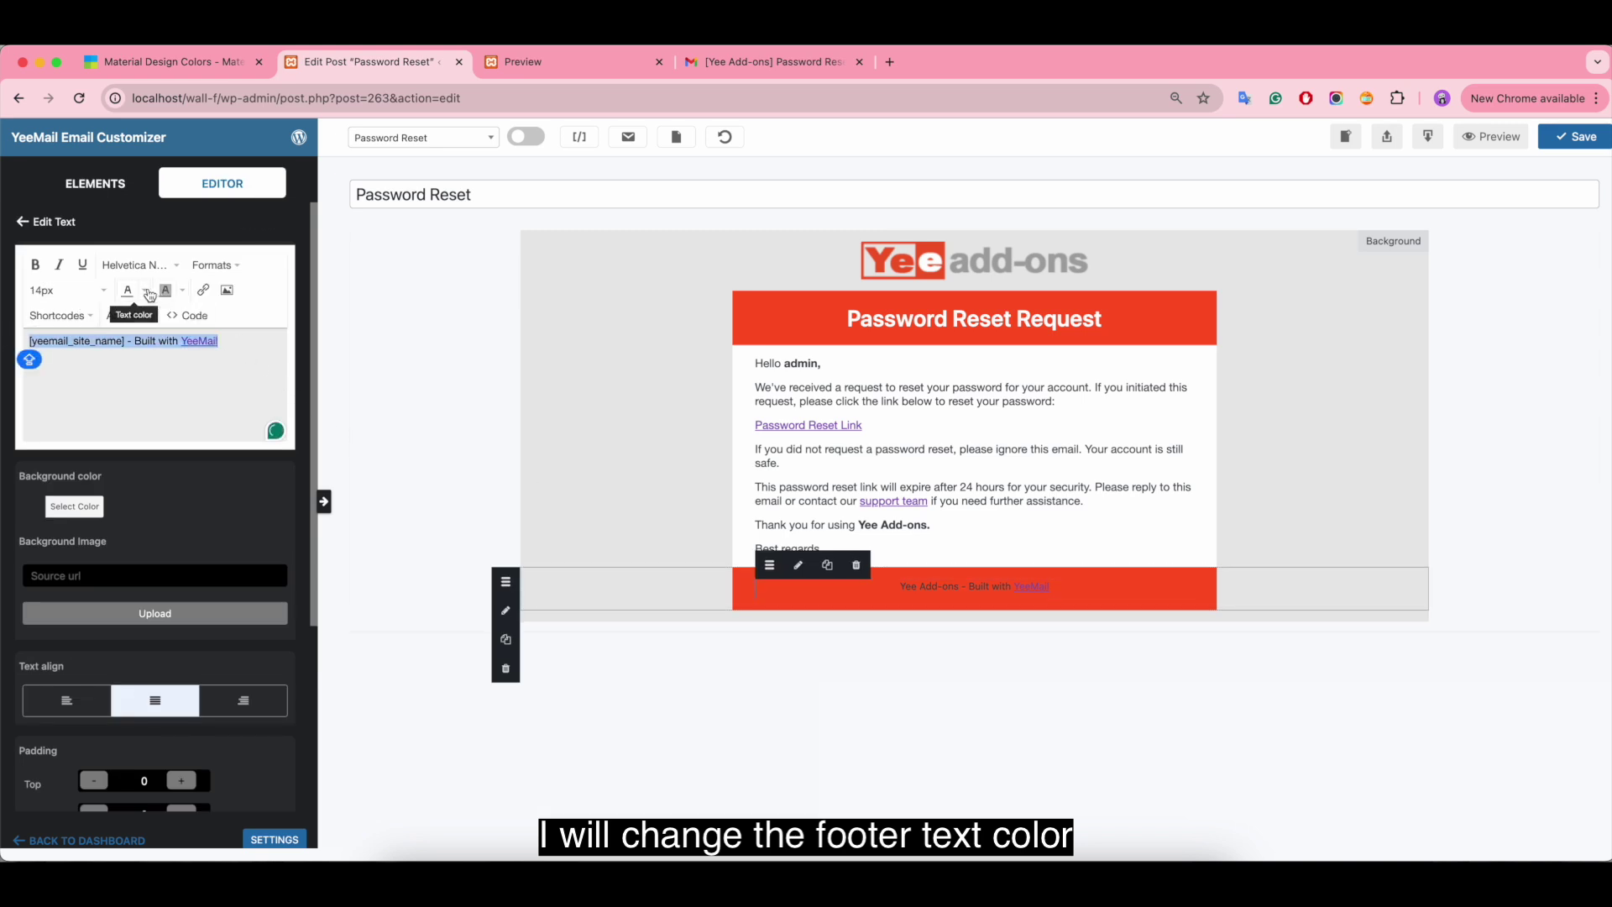
left_click(145, 291)
left_click(180, 360)
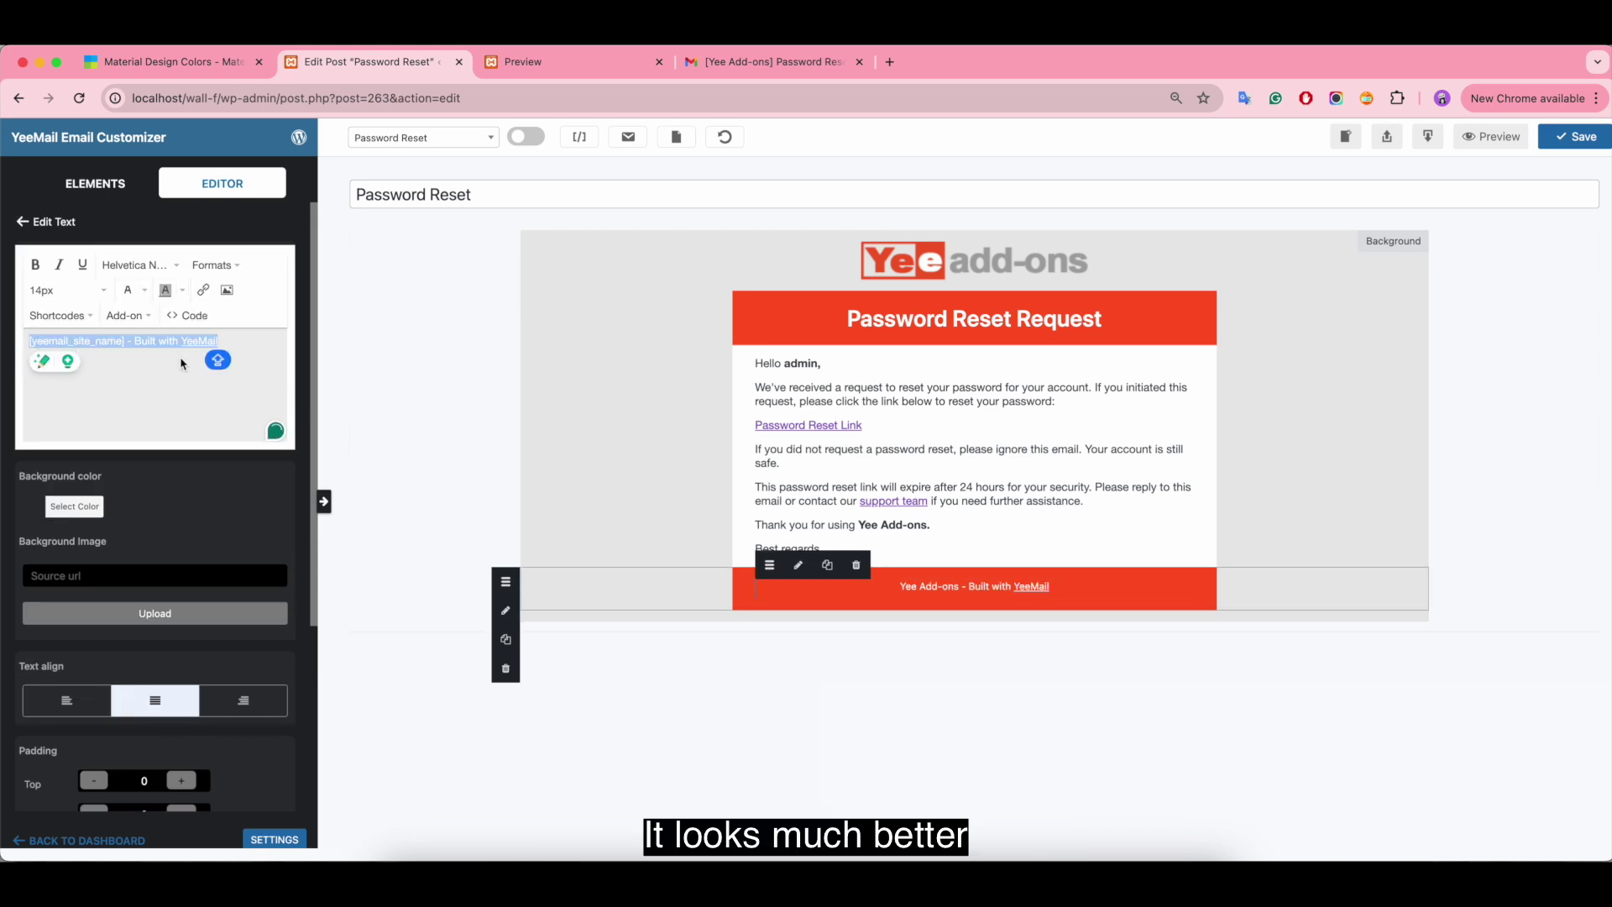
left_click(1575, 142)
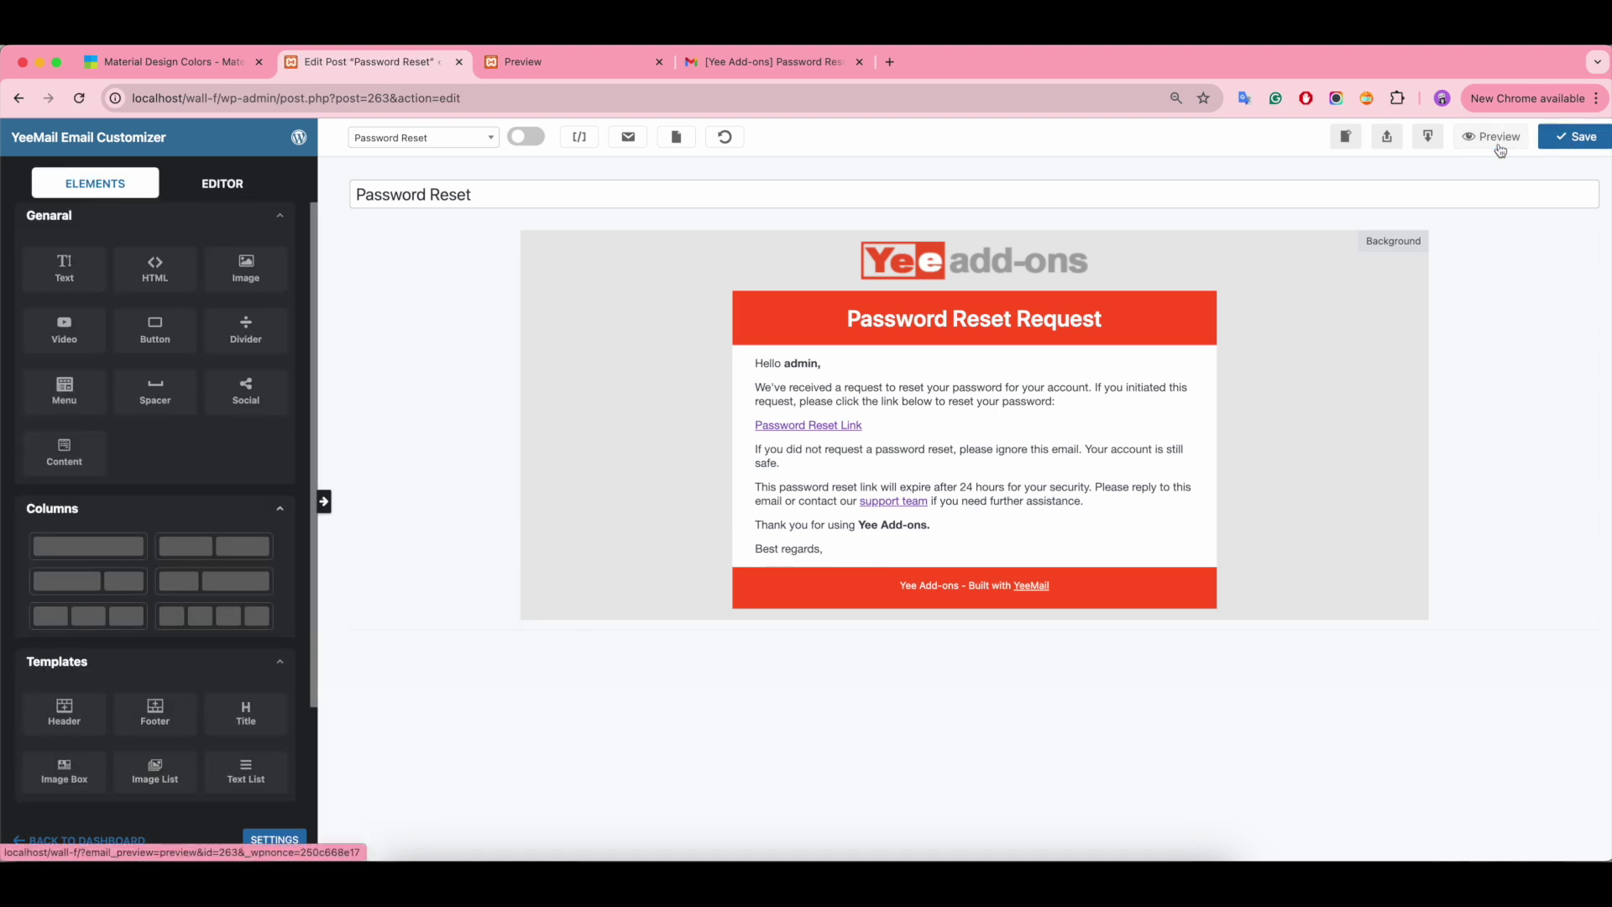
left_click(1477, 137)
left_click(858, 62)
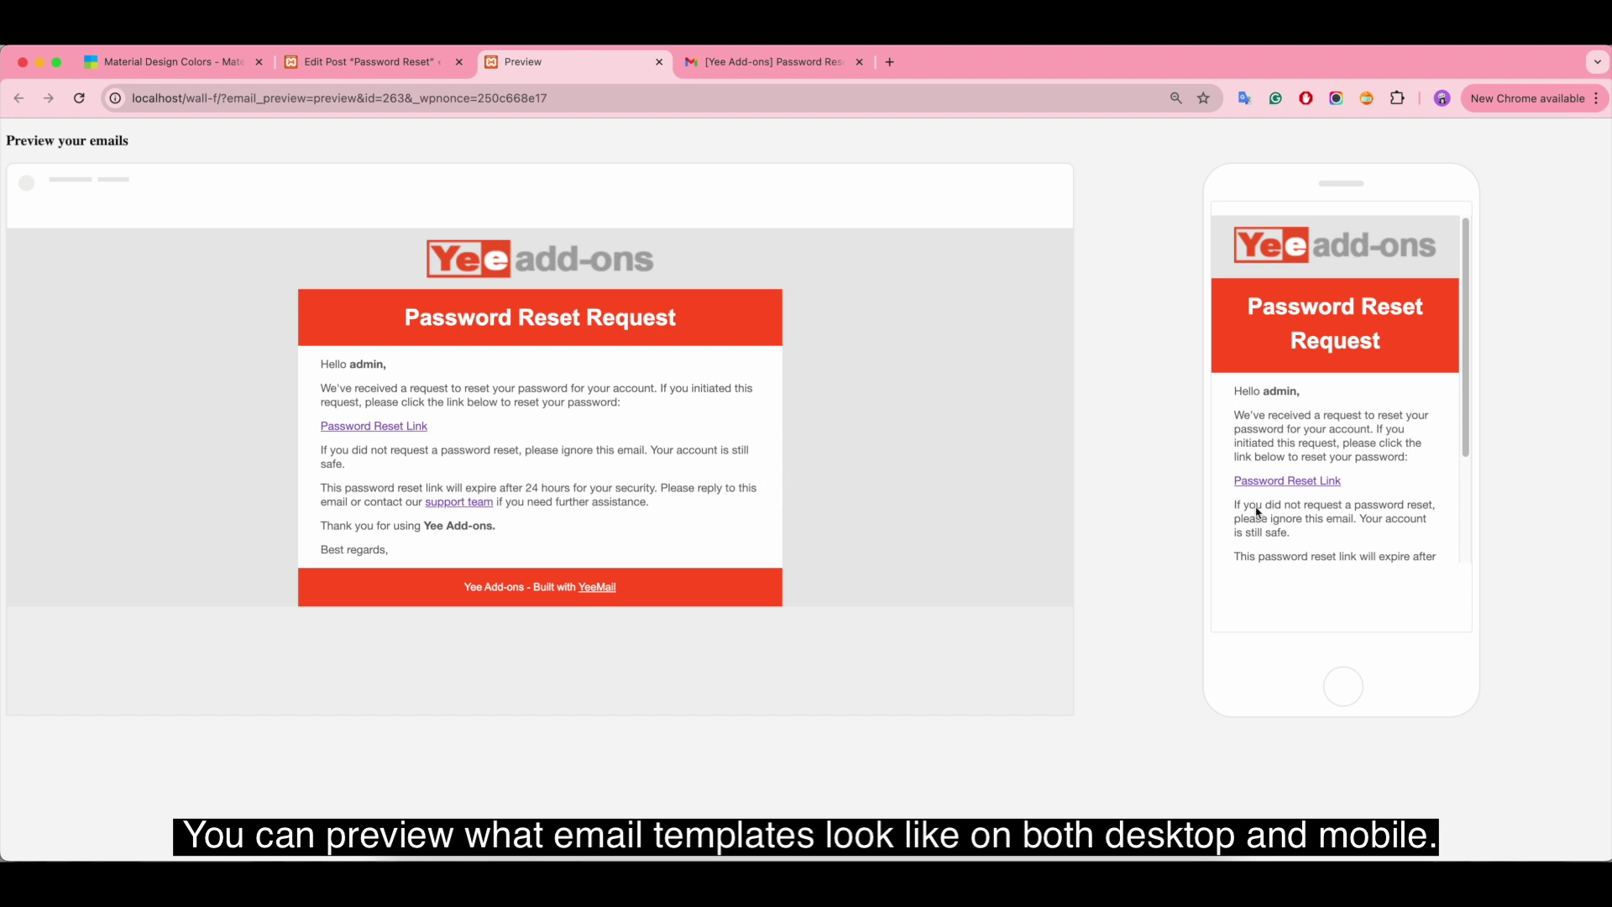
scroll(1257, 511, "down", 3)
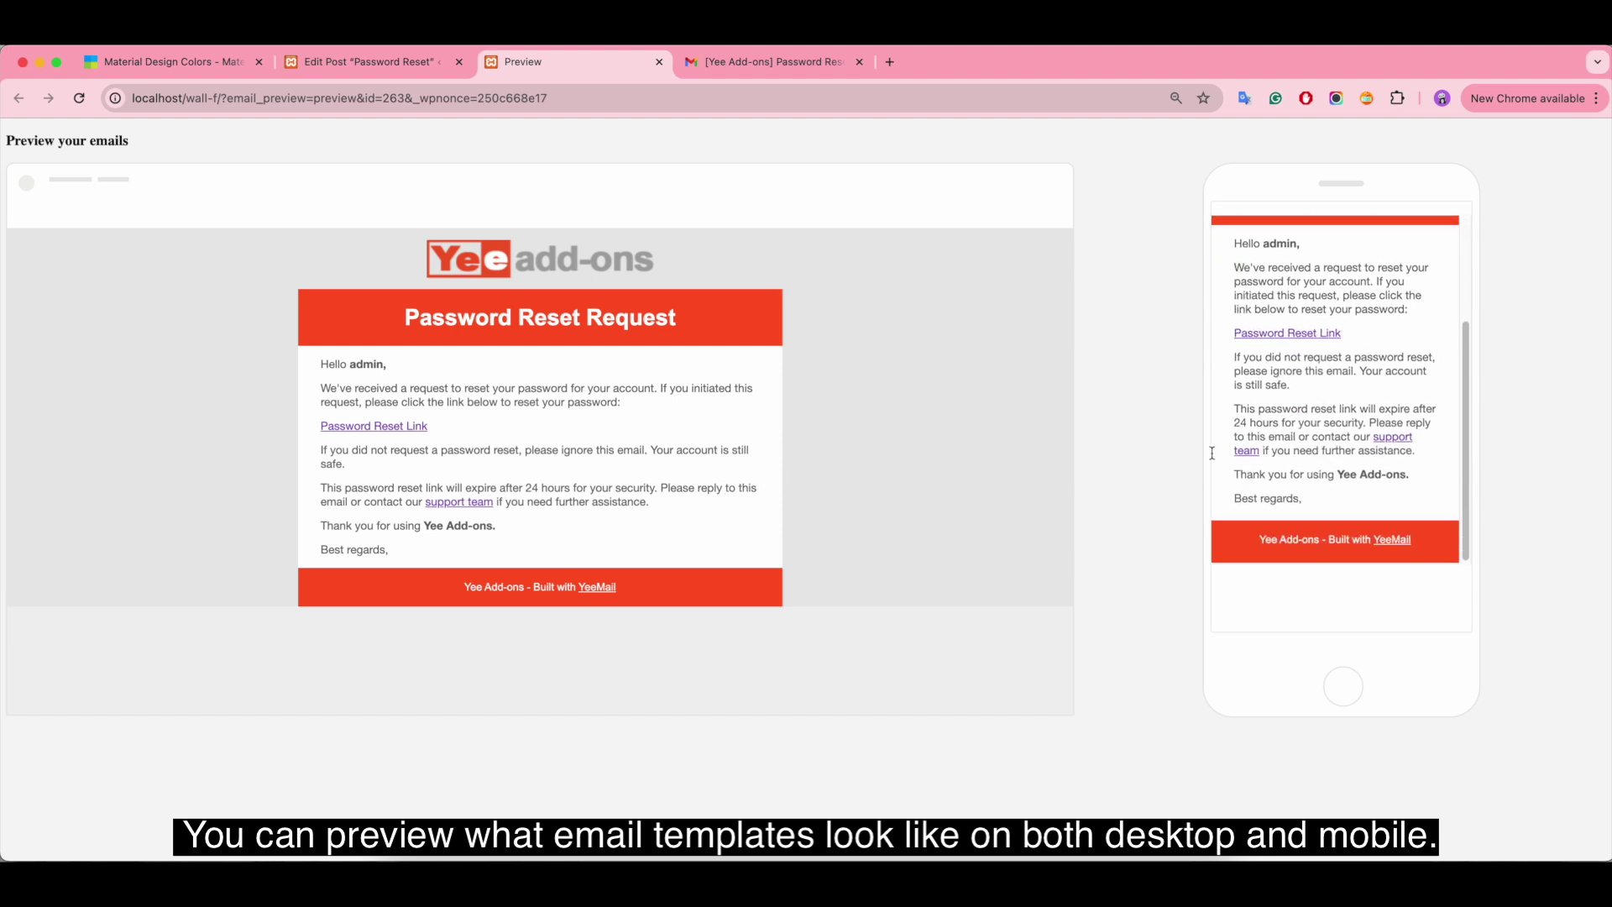
left_click(364, 67)
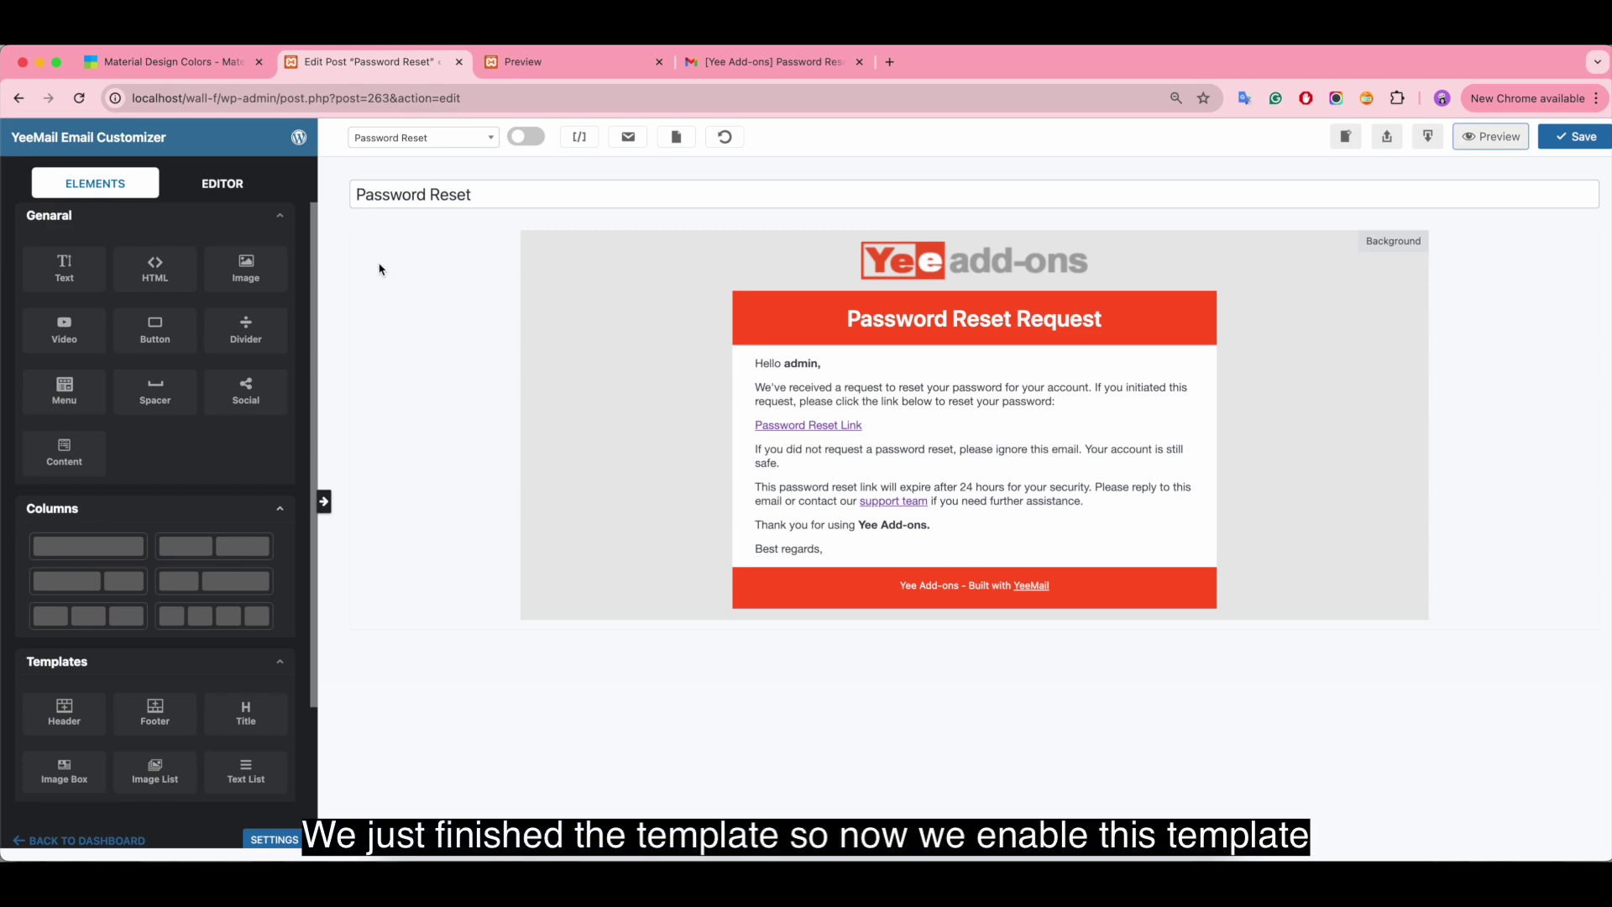
Step: Switch on the enable toggle beside the Password Reset template dropdown
left_click(538, 141)
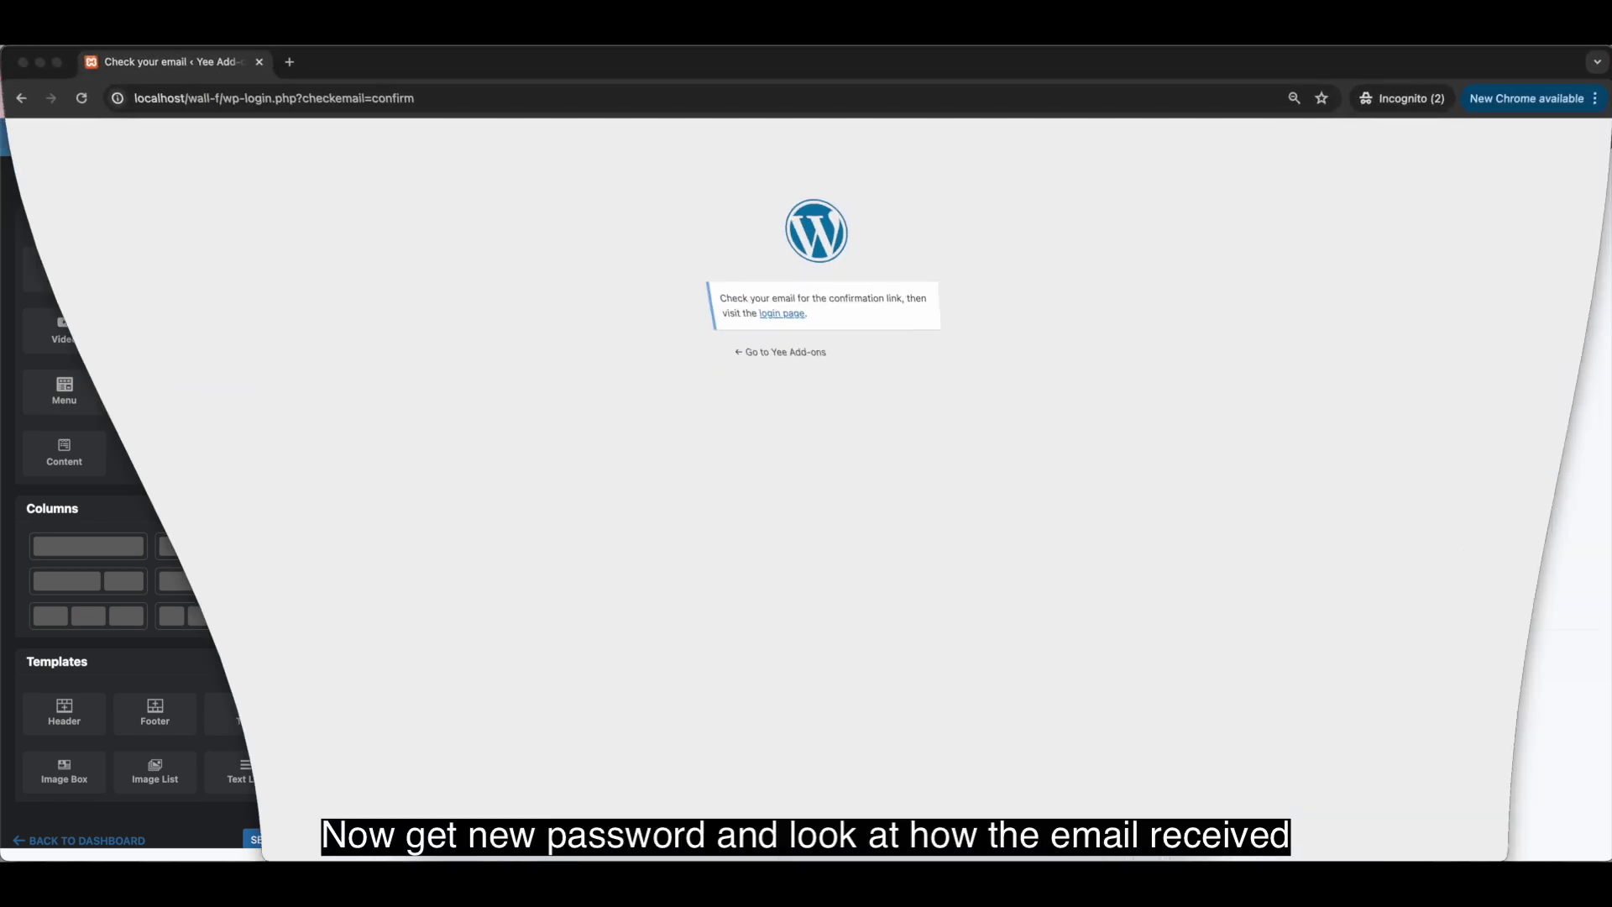
Step: Request a new administrator password from the Lost Password page, then hide the private window
left_click(21, 100)
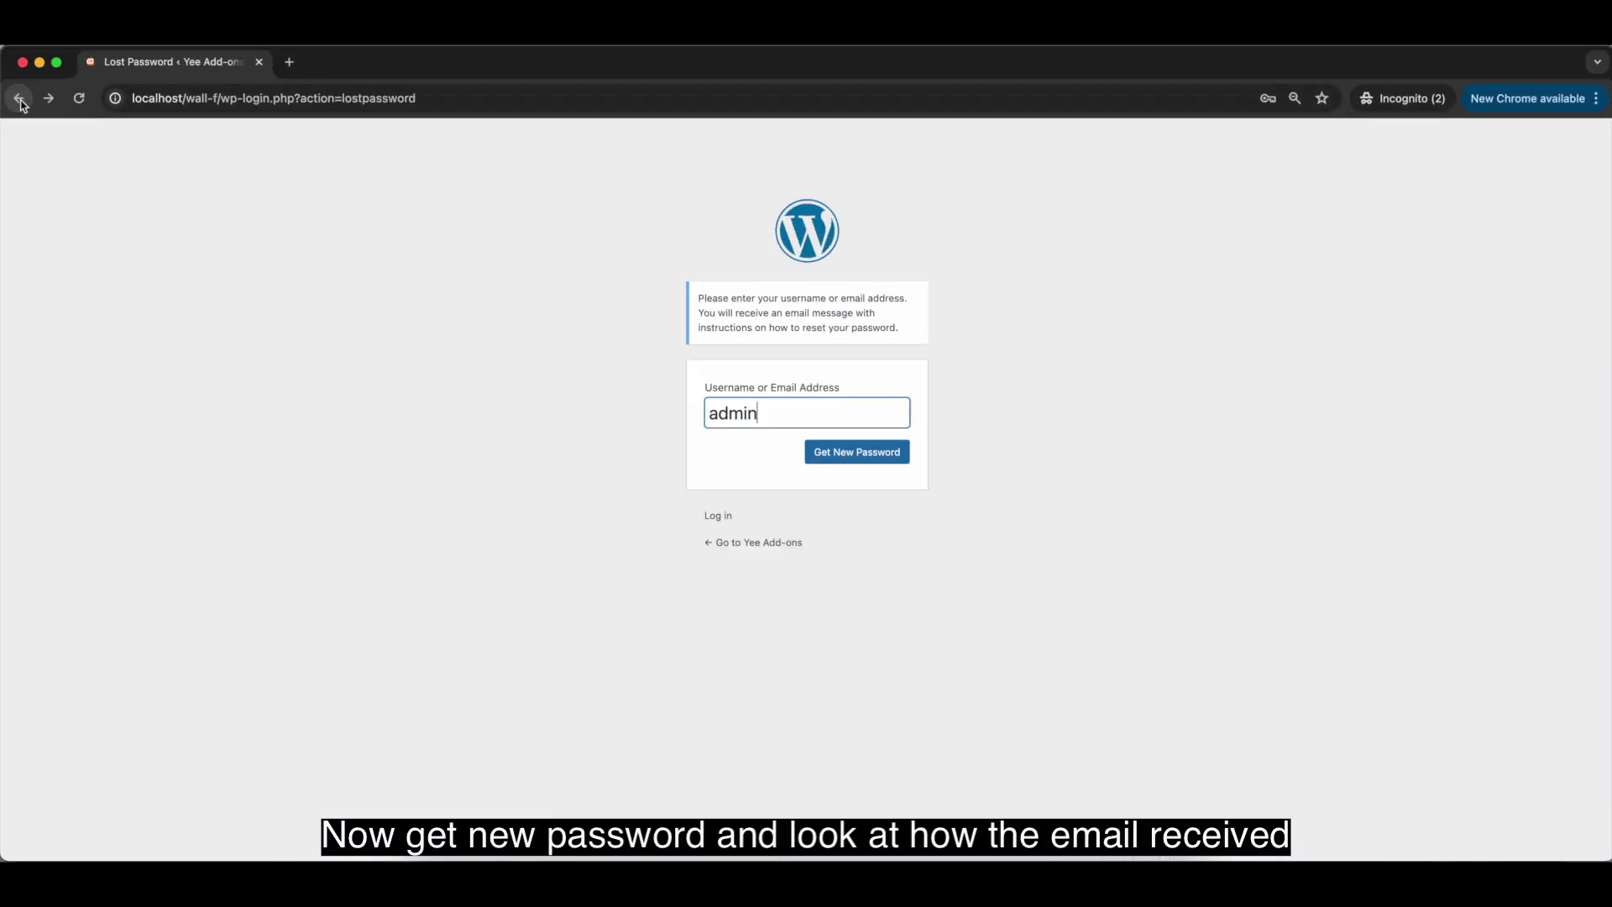
left_click(866, 460)
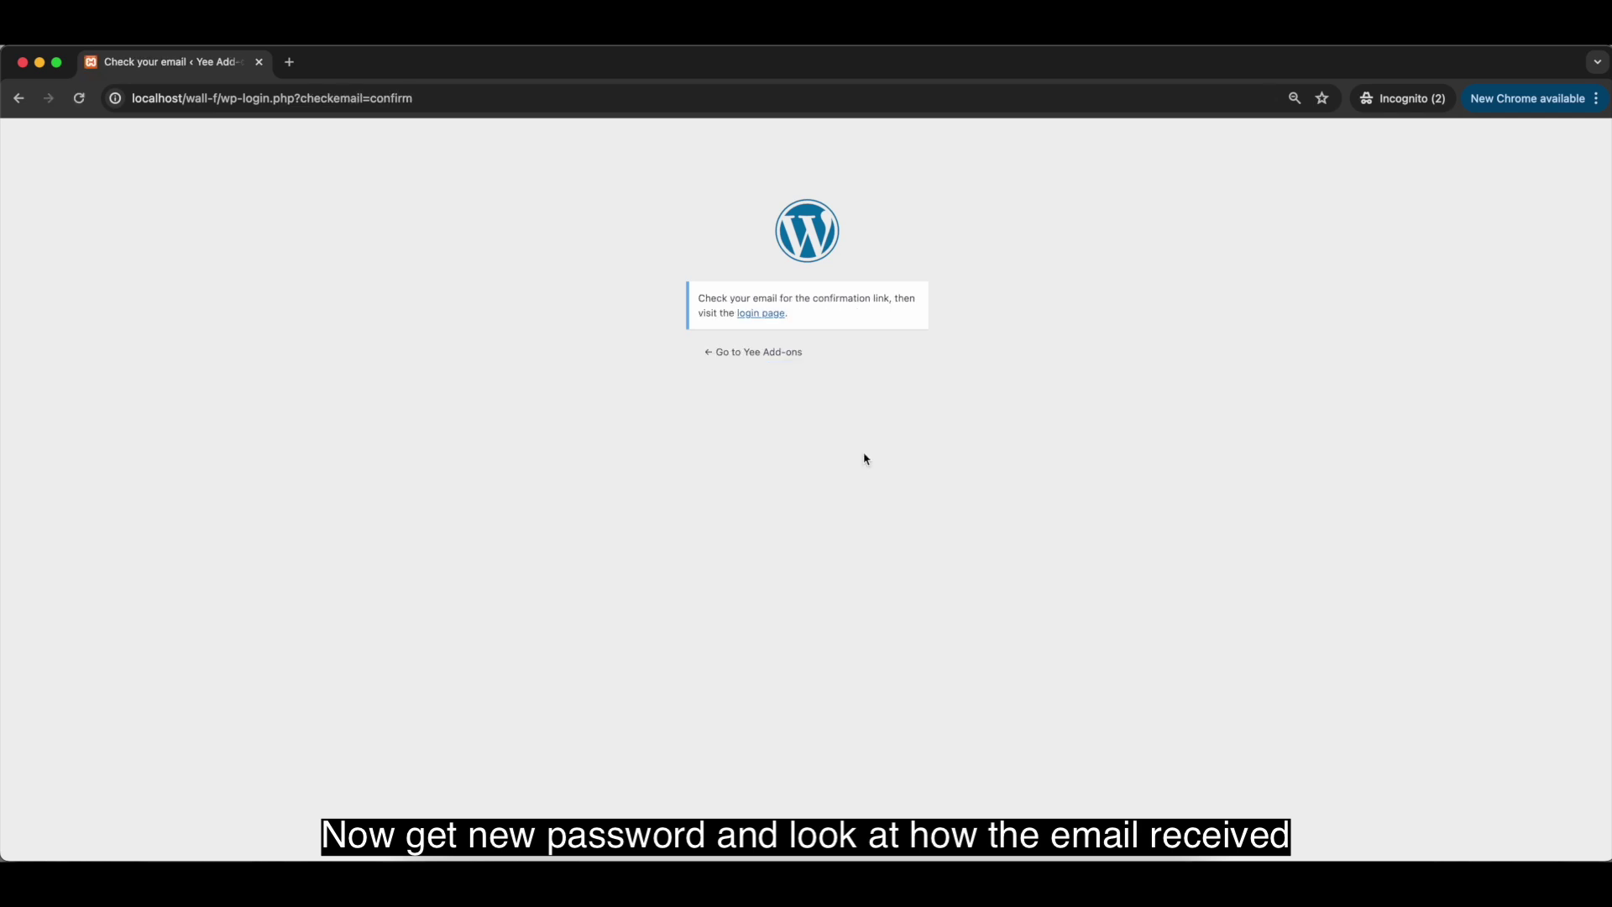
left_click(40, 64)
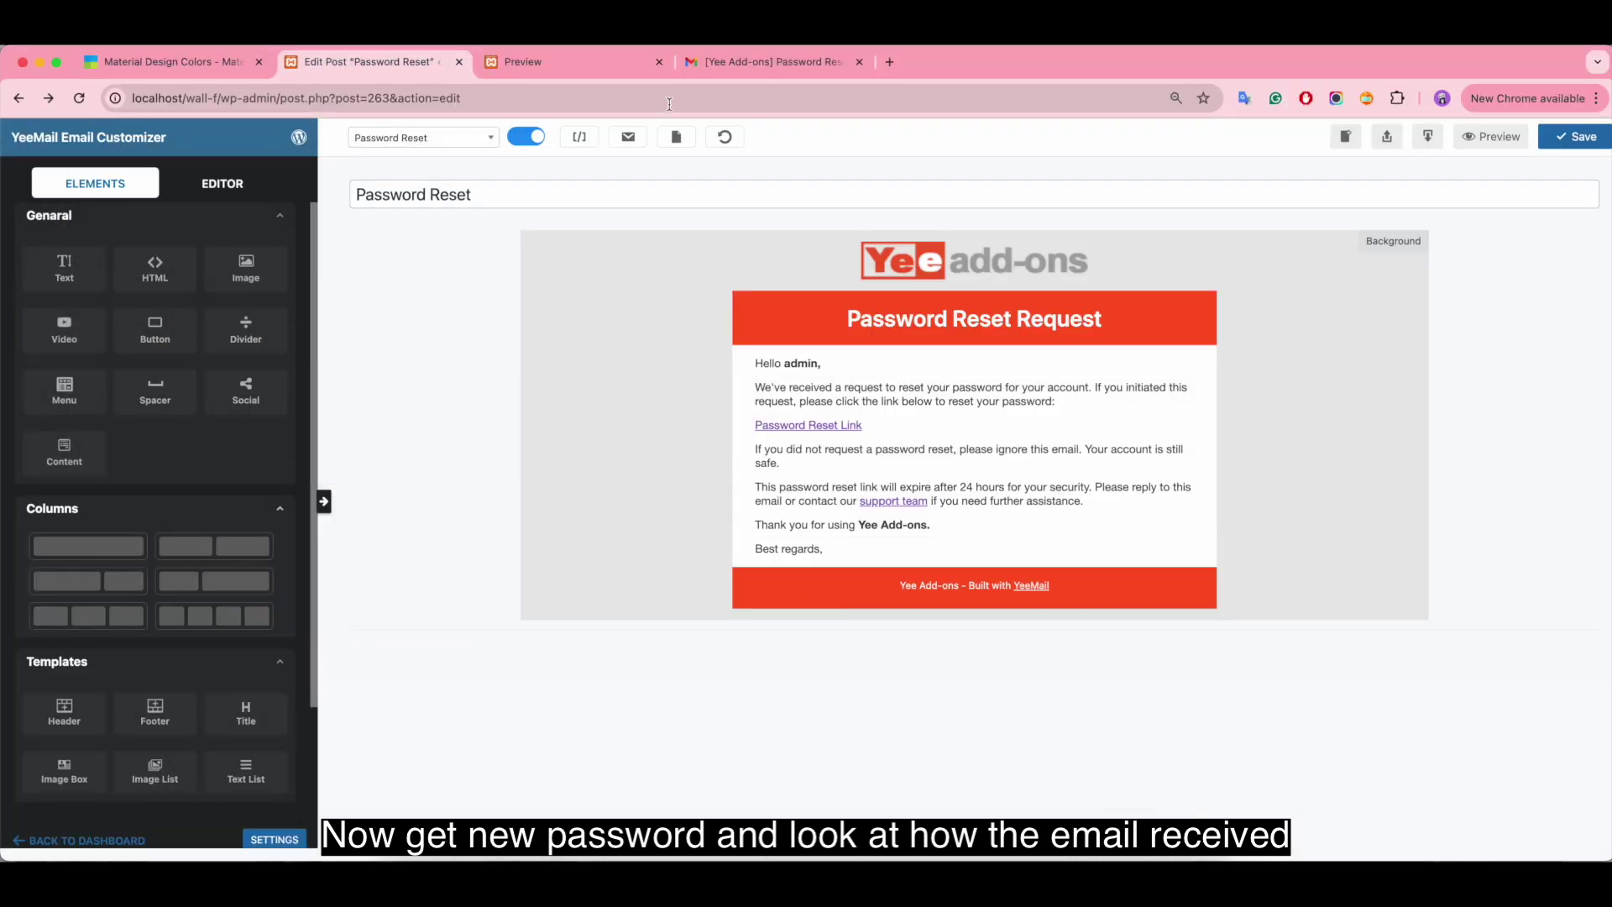
Step: Refresh the Gmail inbox and open the newly arrived Password Reset email
left_click(753, 67)
left_click(237, 192)
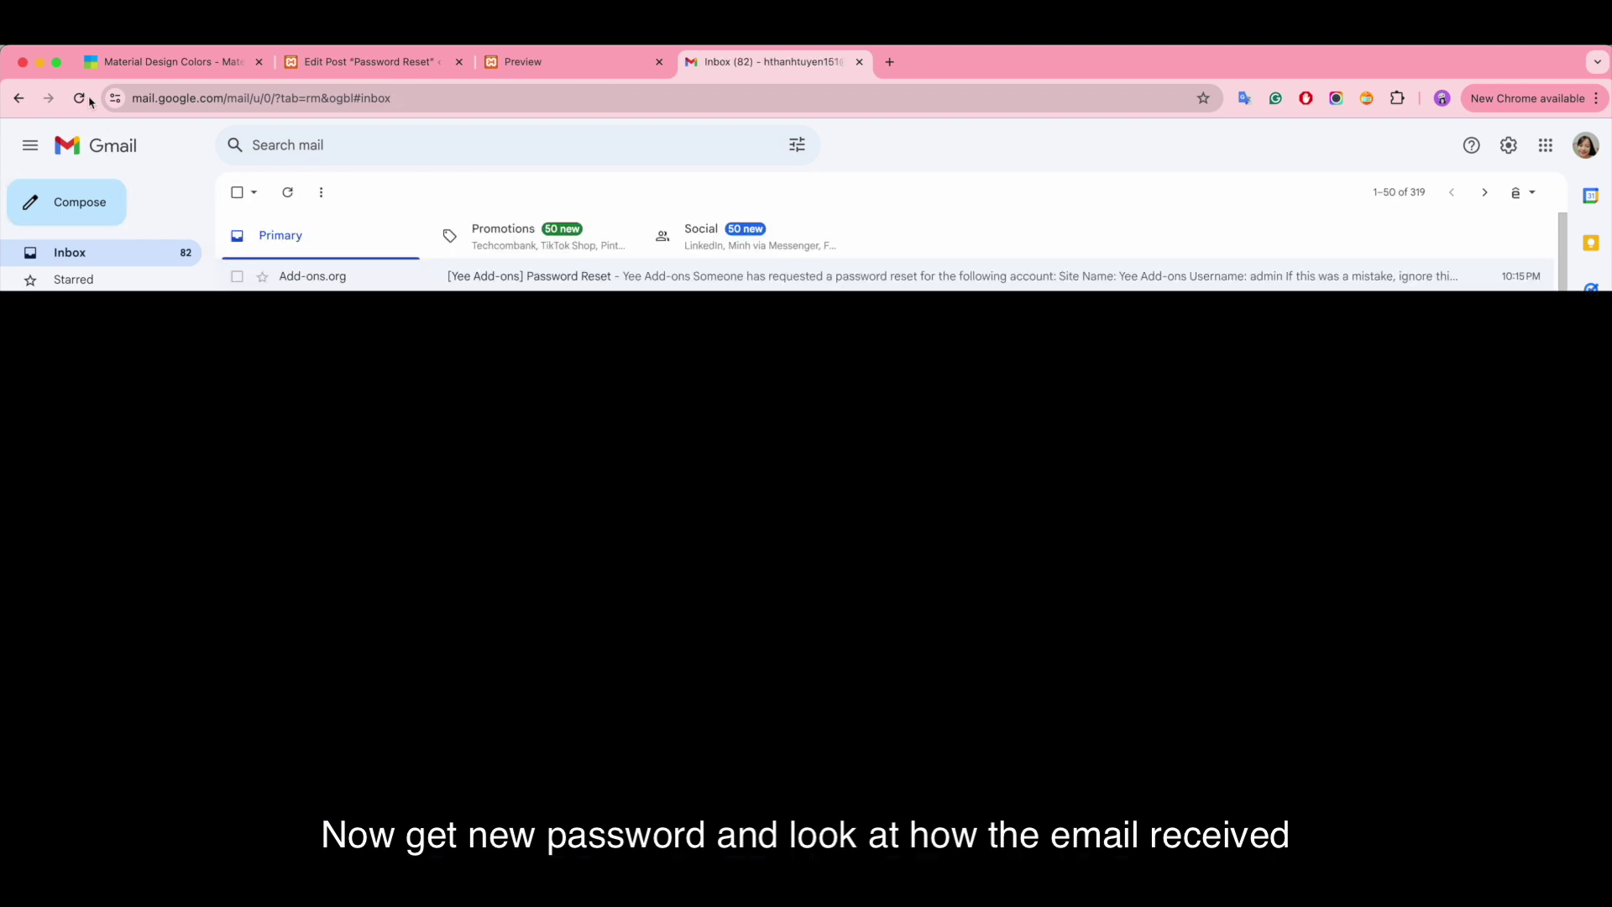
left_click(80, 98)
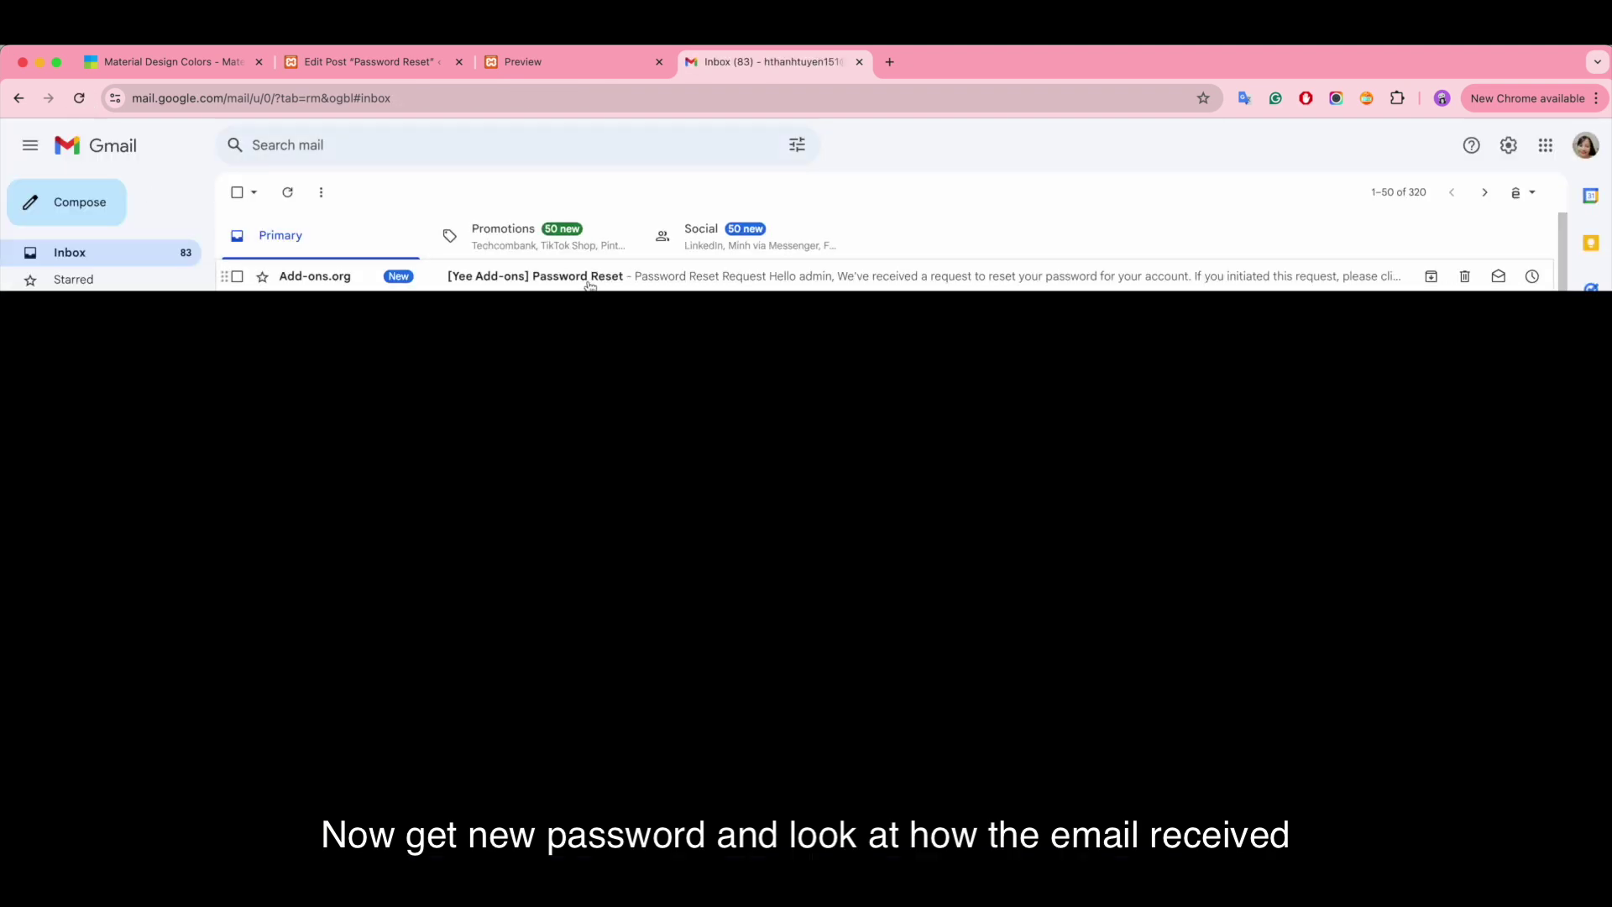
left_click(663, 284)
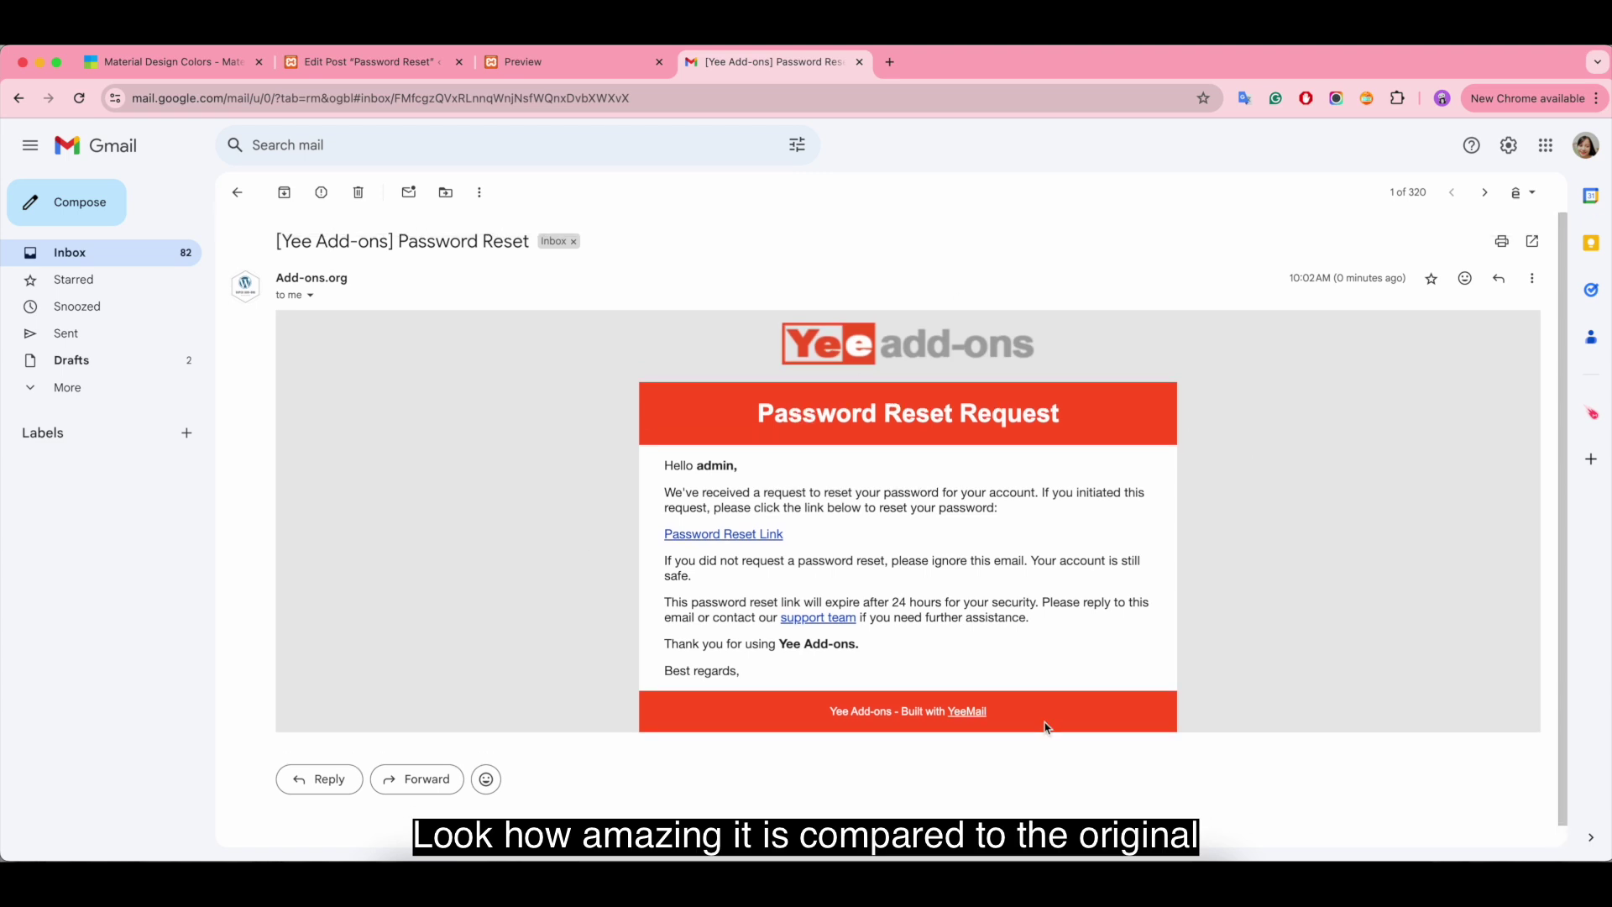
Step: Test the Password Reset Link and support team links, closing each page they open
left_click(731, 538)
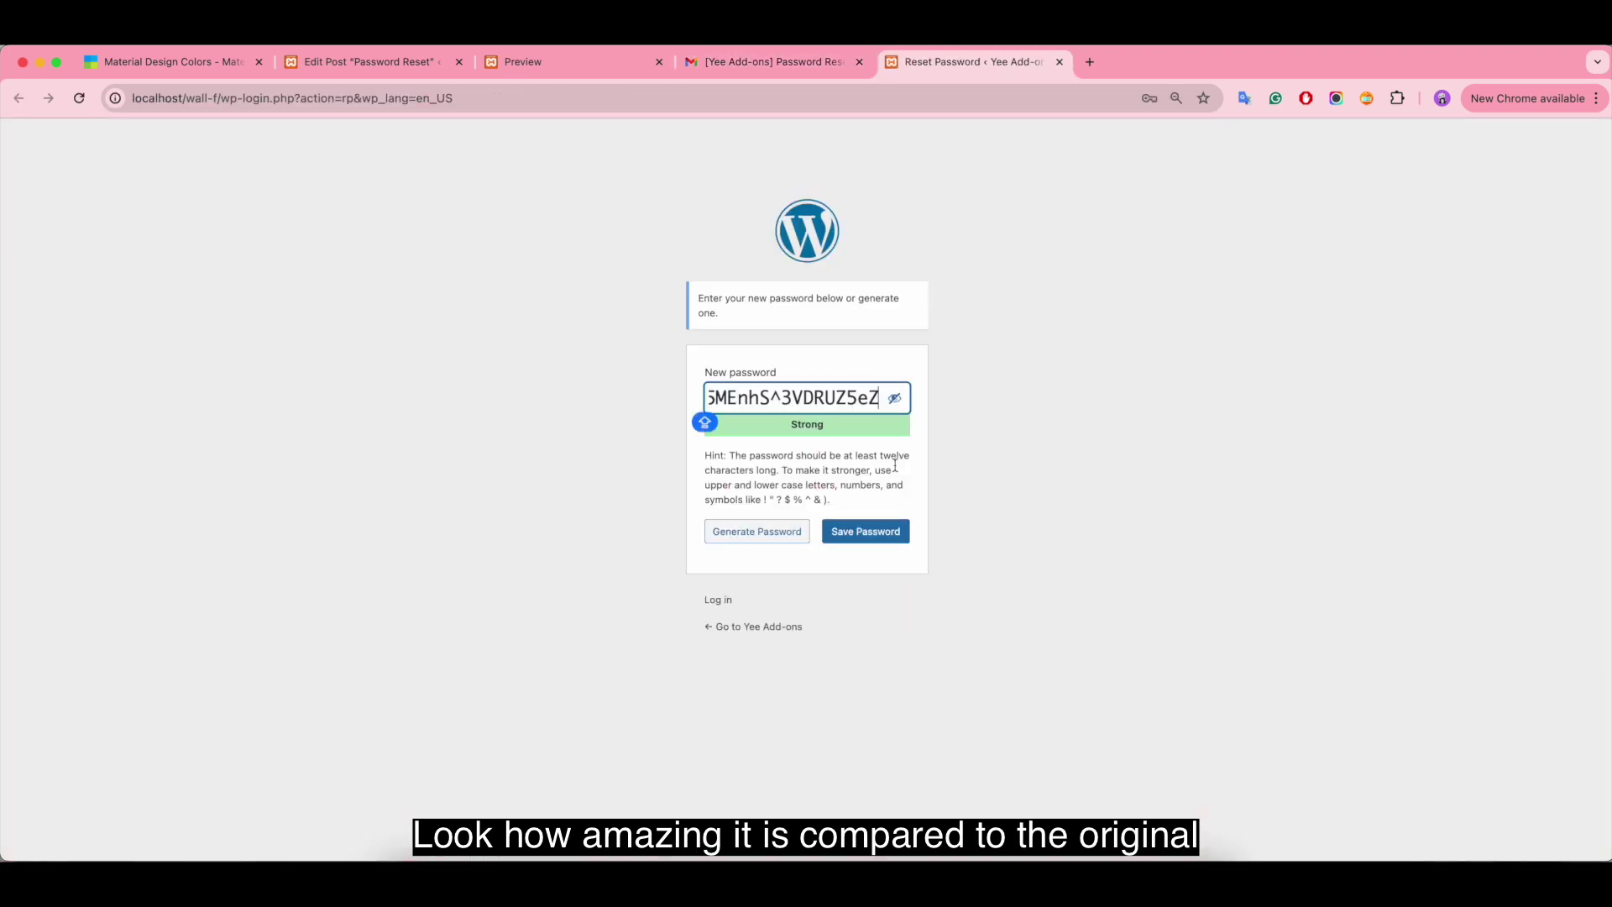
left_click(1059, 62)
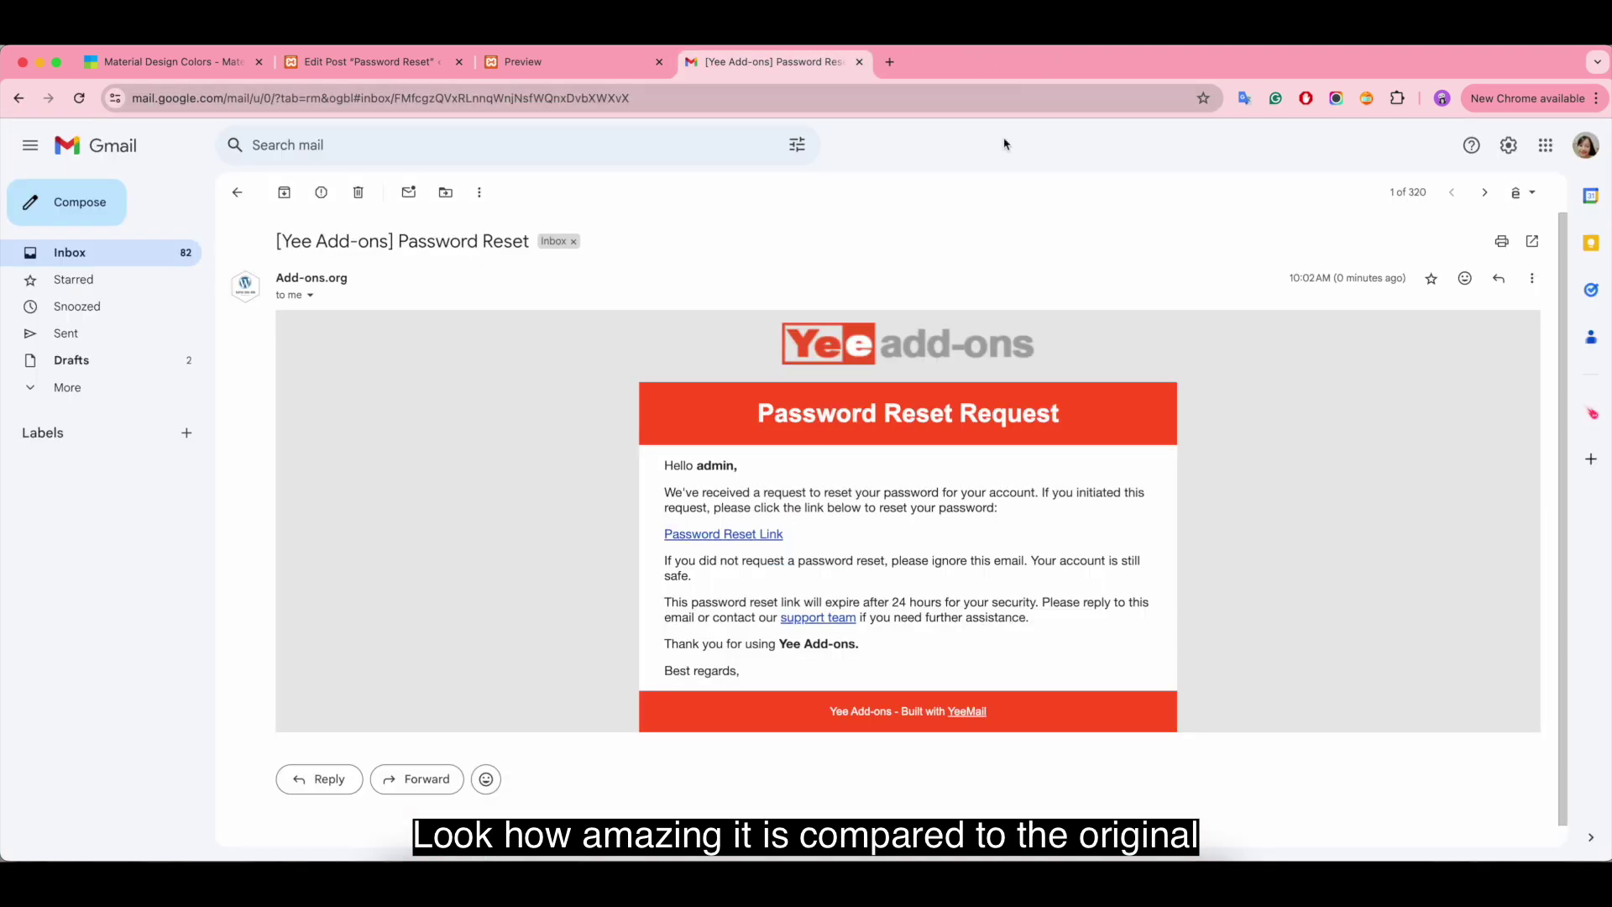
left_click(818, 620)
left_click(1059, 63)
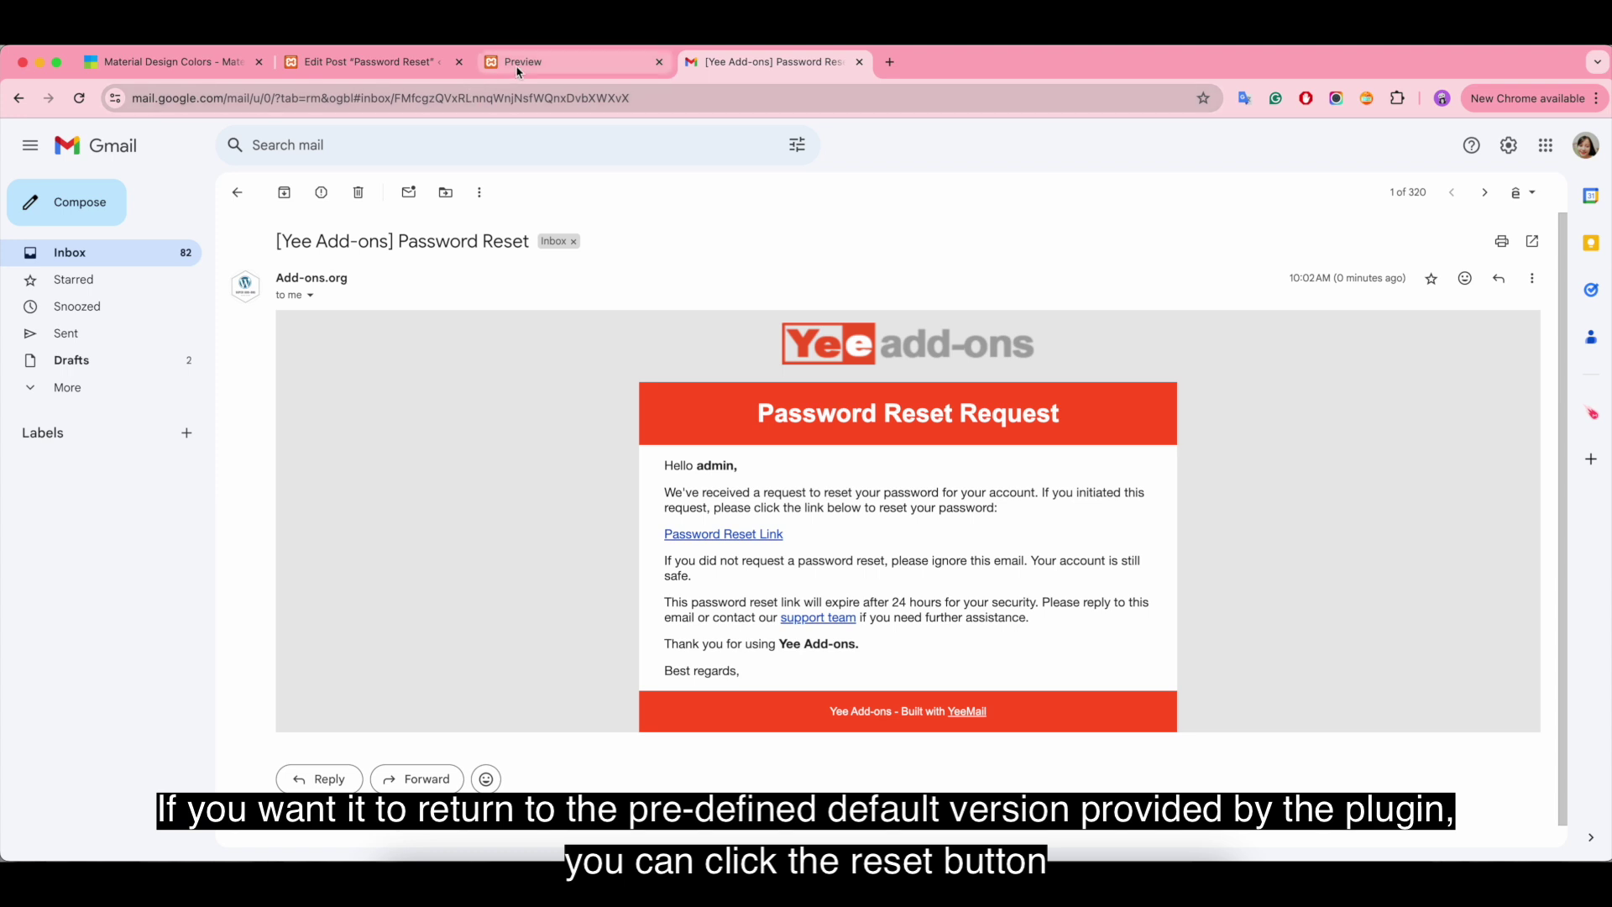
left_click(373, 61)
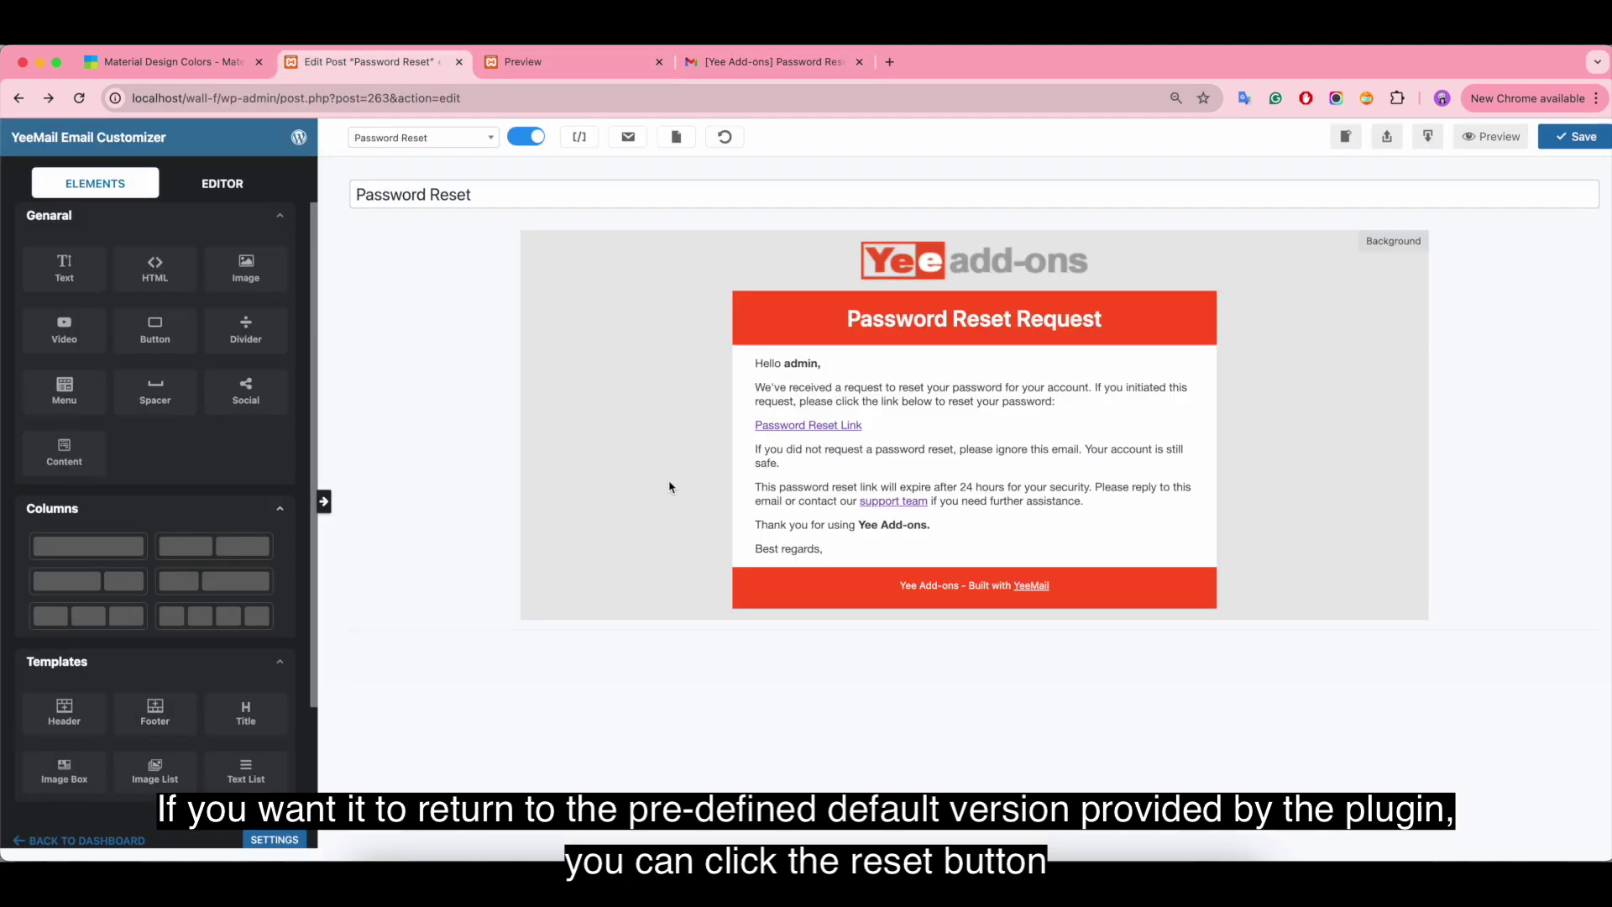
Step: Reset the Password Reset template to its default design, confirming with OK
left_click(724, 140)
left_click(955, 202)
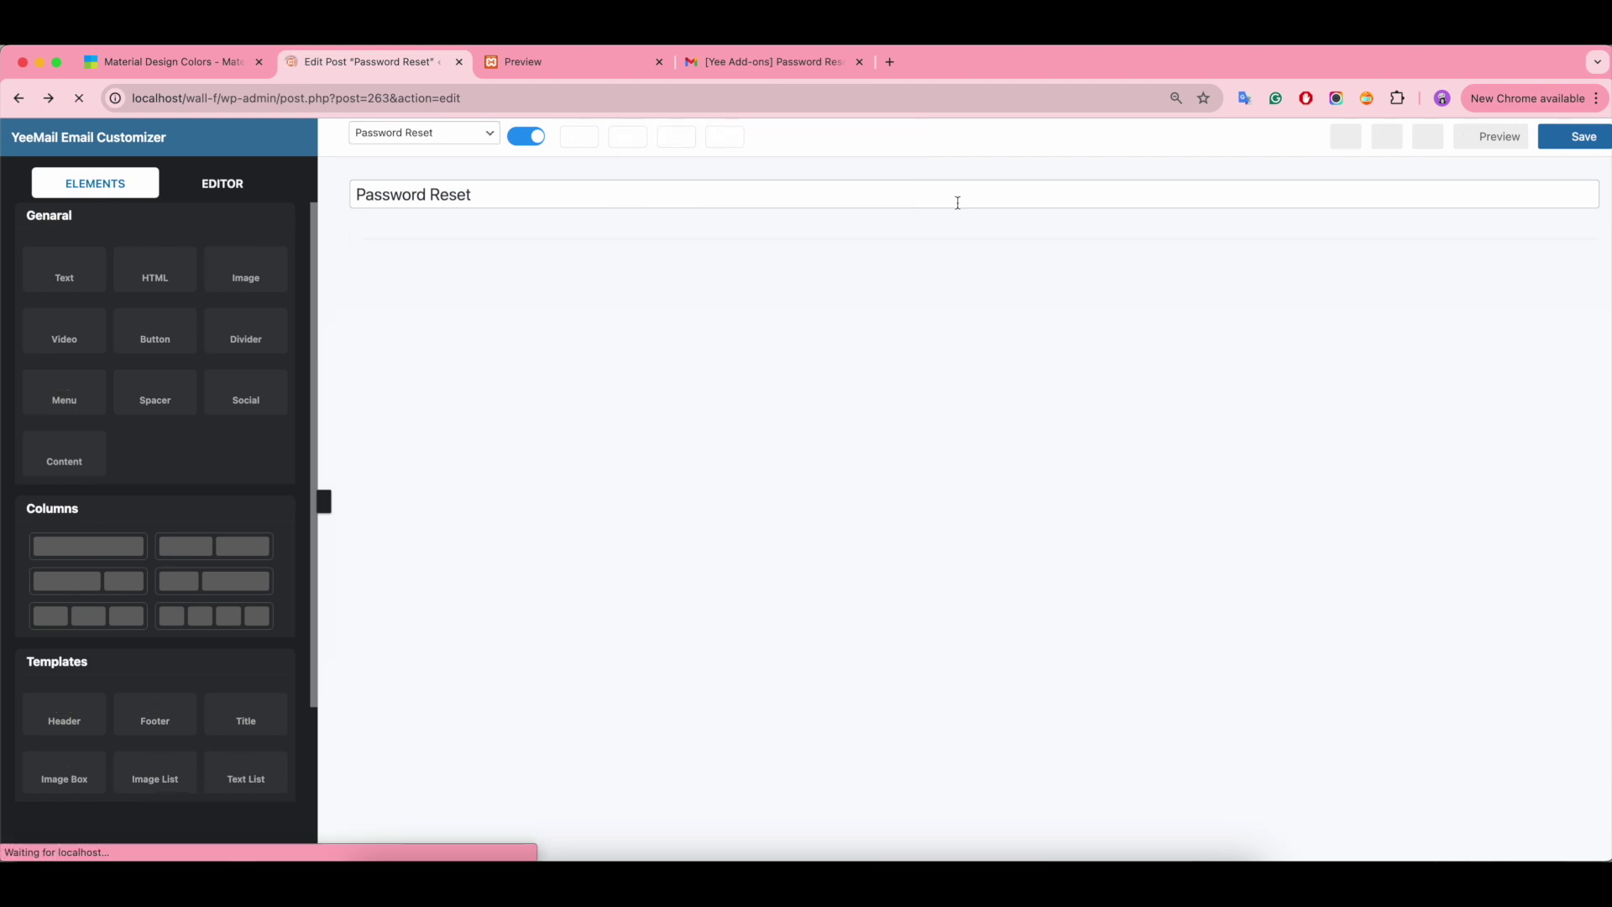